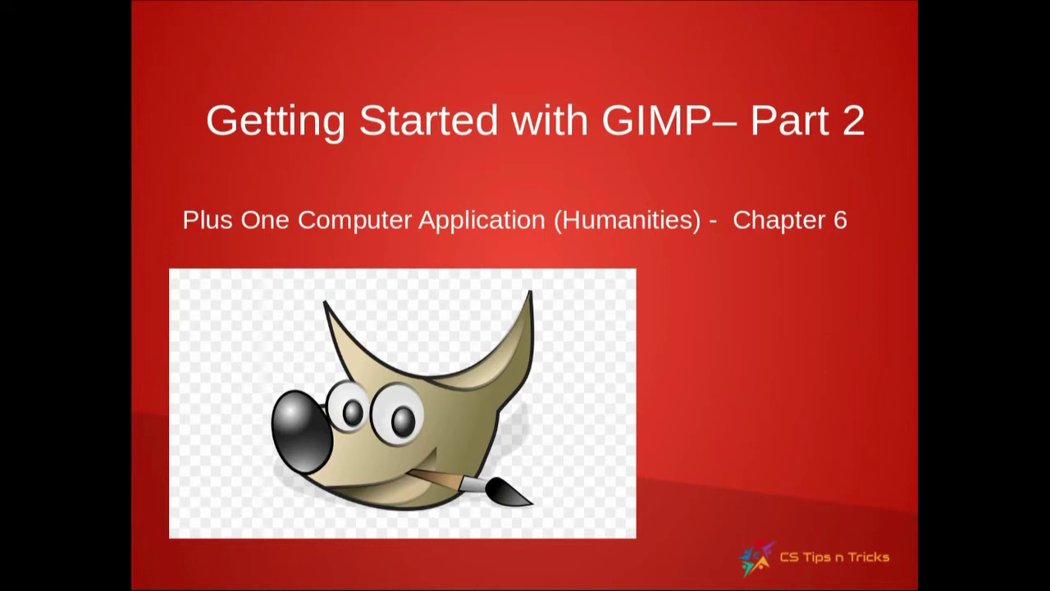
- Advance the Impress slideshow past the title slide toward slide 3, Selection VS Transform Tools
{"action": "key", "text": "Right"}
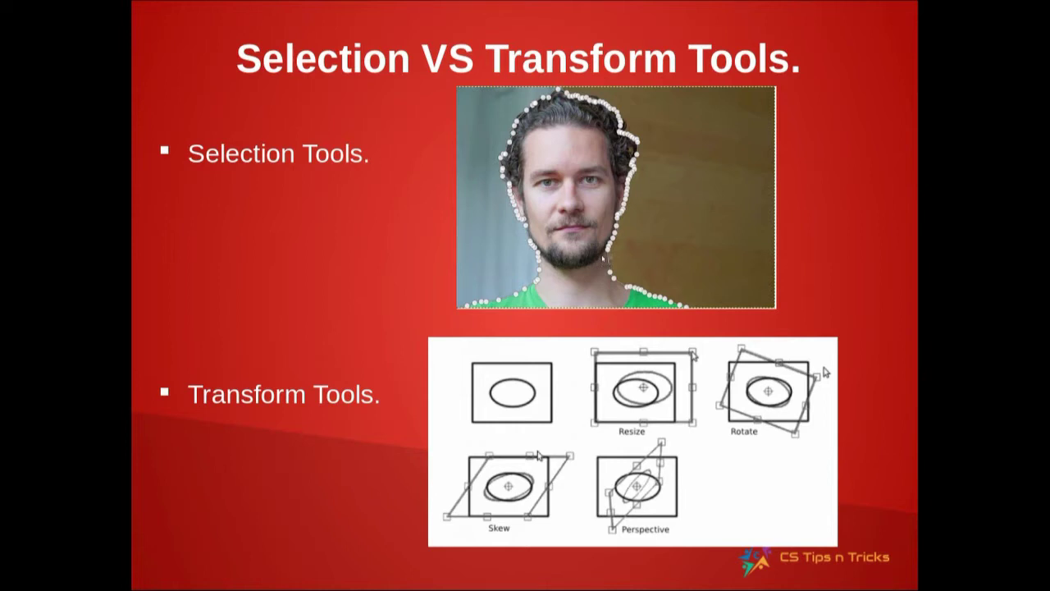
- Advance the slideshow to slide 4, listing the Tools->Selection Tools and Tools->Transform Tools paths
{"action": "key", "text": "Right"}
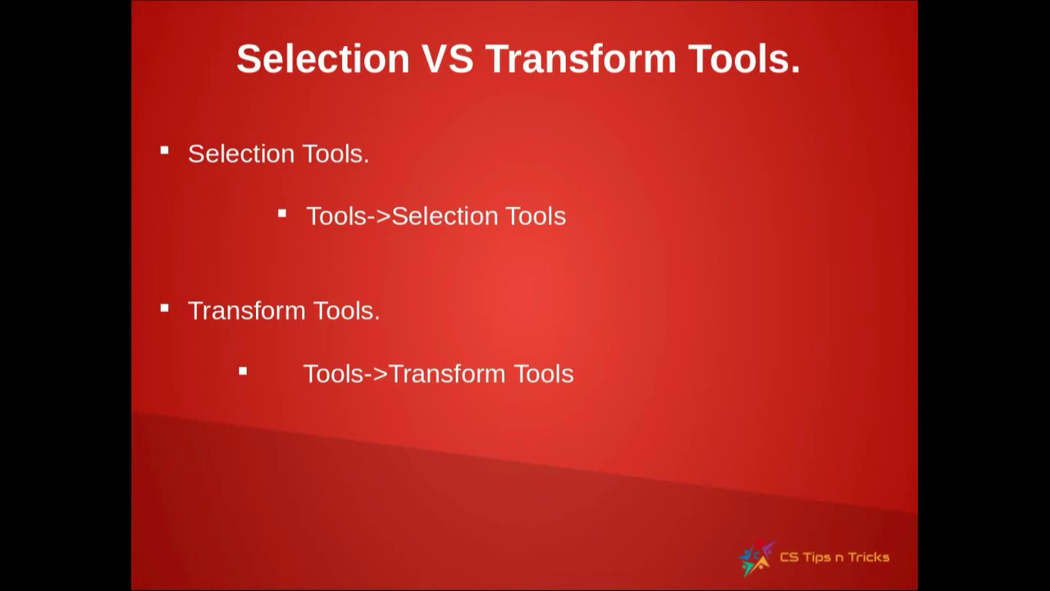
- Exit the slideshow and switch to the textbook PDF at section 6.7 Selection tools
{"action": "key", "text": "Escape"}
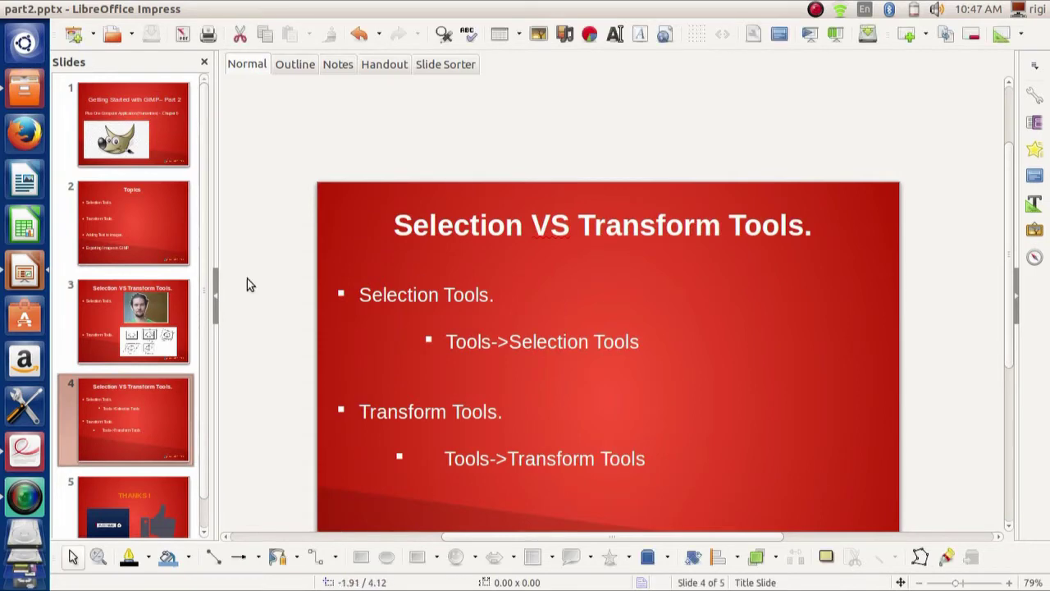
{"action": "left_click", "coordinate": [25, 447]}
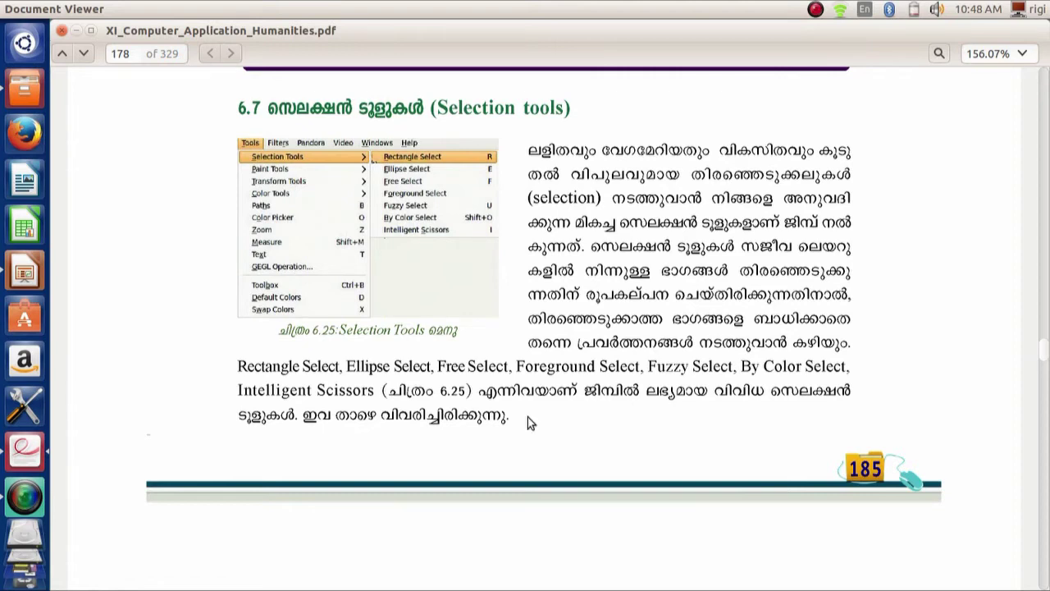
- Scroll the PDF to page 179 with the Rectangle Select heading and bring up the Ubuntu Dash
{"action": "scroll", "coordinate": [469, 434], "scroll_direction": "down", "scroll_amount": 10}
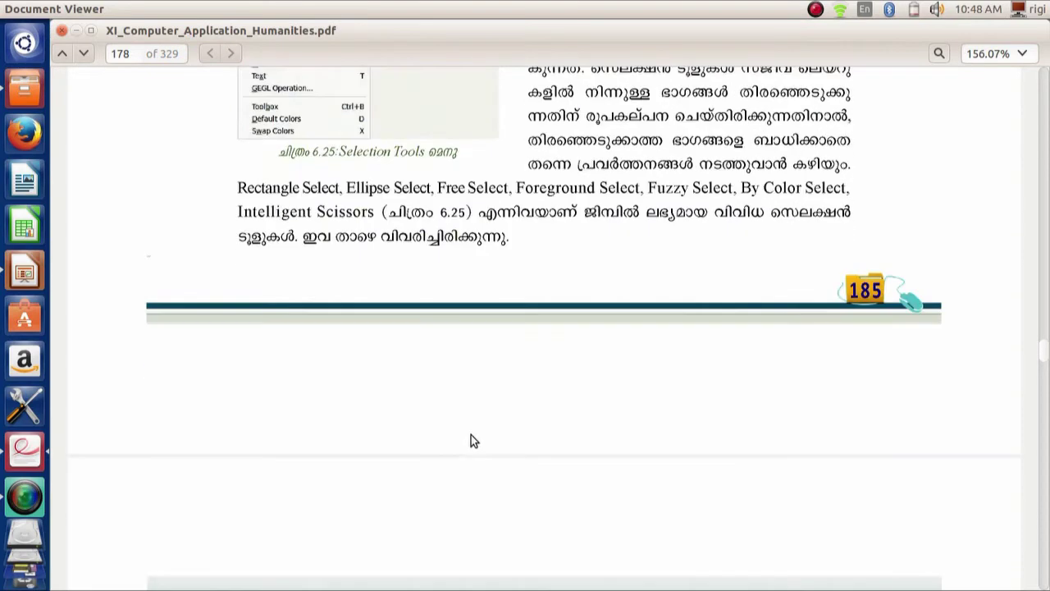
{"action": "scroll", "coordinate": [493, 435], "scroll_direction": "down", "scroll_amount": 1}
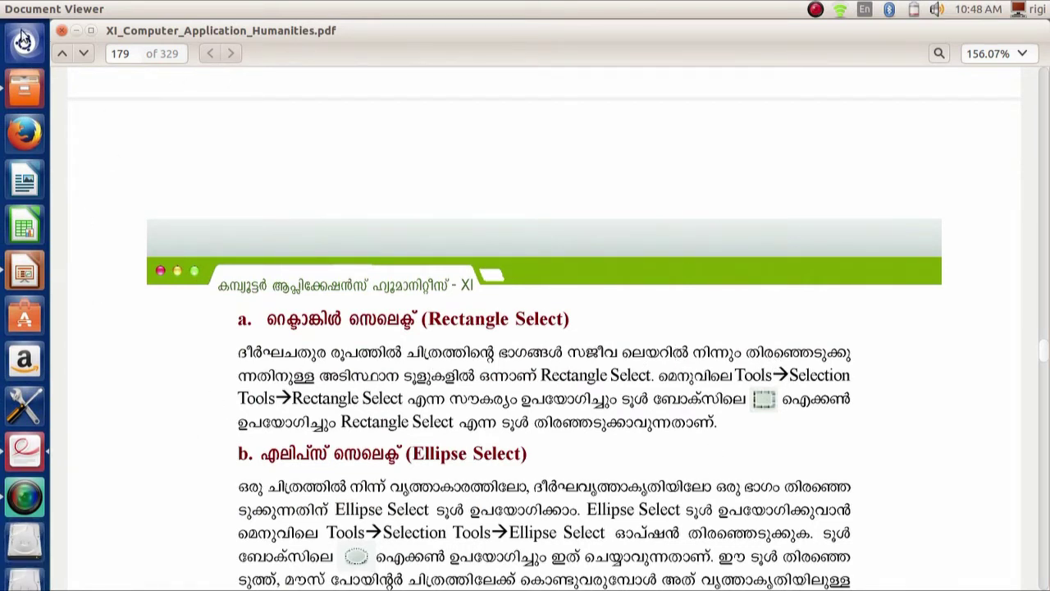
{"action": "left_click", "coordinate": [24, 38]}
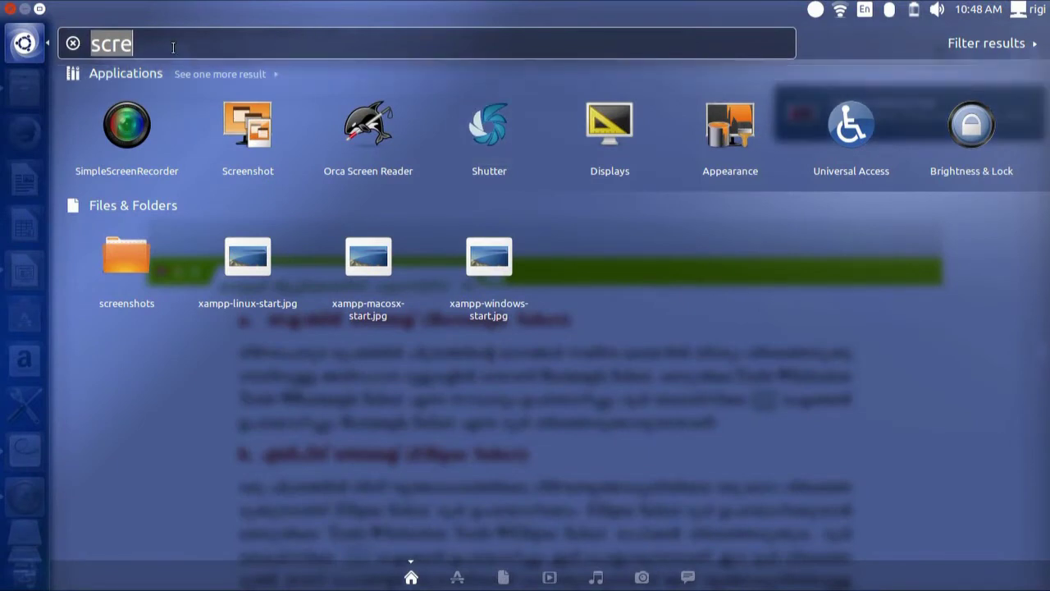
- Replace the old Dash query with 'gim' and launch GIMP Image Editor
{"action": "key", "text": "BackSpace"}
{"action": "type", "text": "g"}
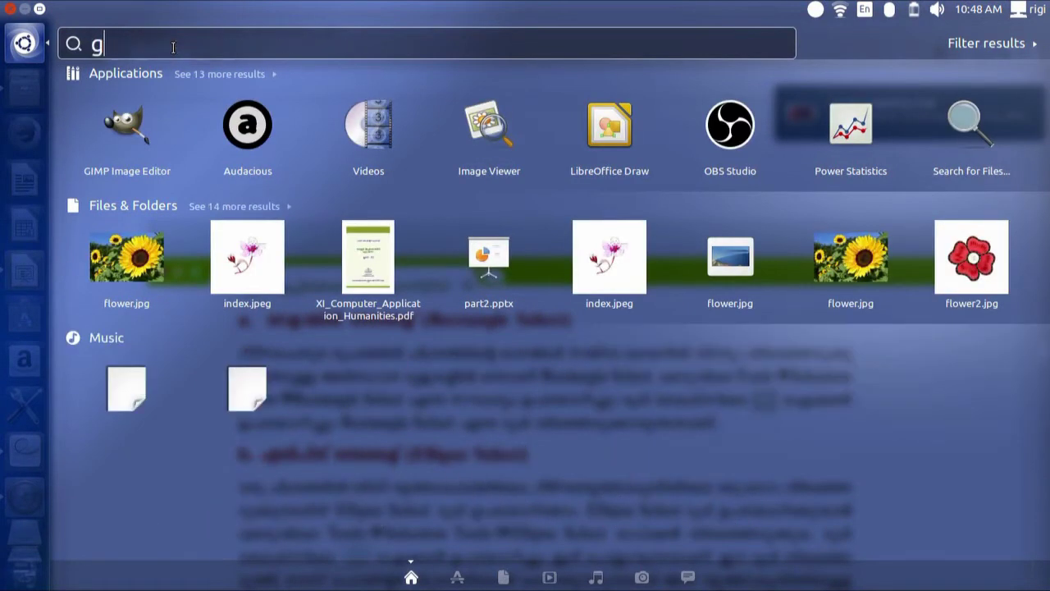
{"action": "type", "text": "im"}
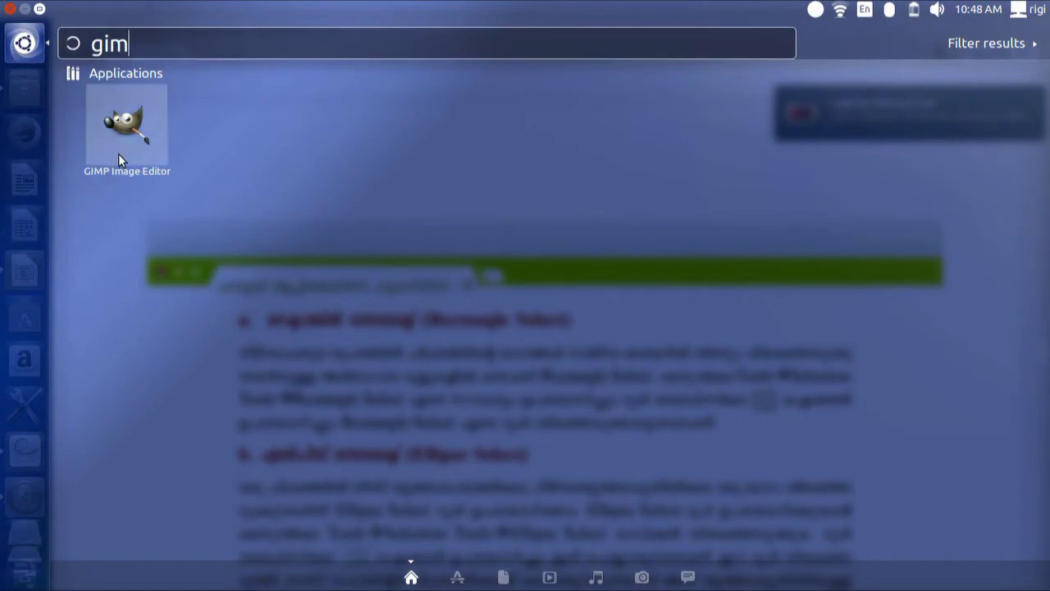
{"action": "left_click", "coordinate": [127, 145]}
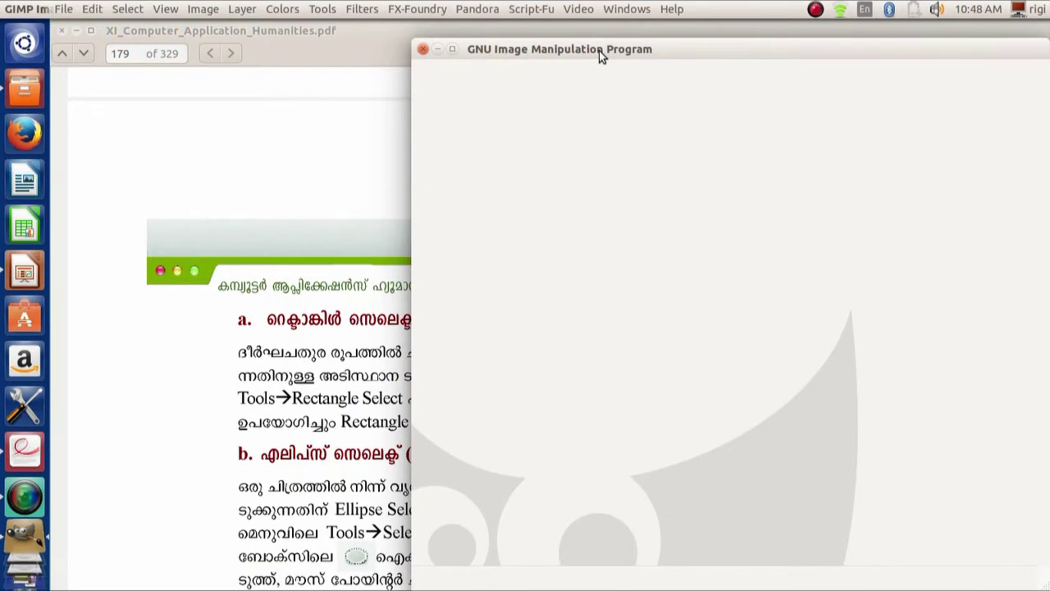
- Drag the GIMP main window from the right side to the centre of the screen
{"action": "left_click_drag", "start_coordinate": [602, 55], "coordinate": [356, 68]}
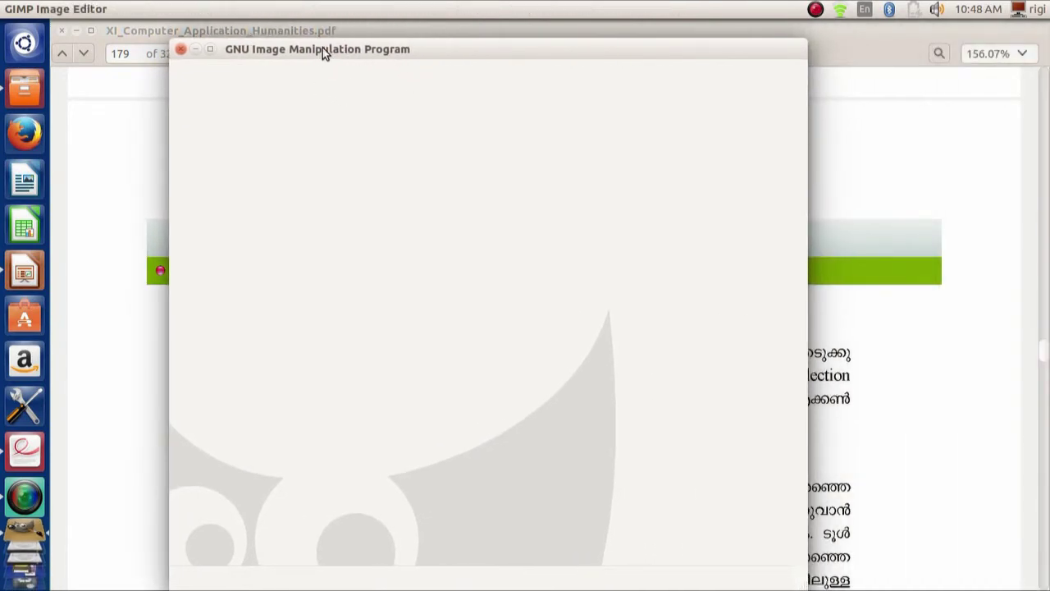
{"action": "mouse_move", "coordinate": [265, 6]}
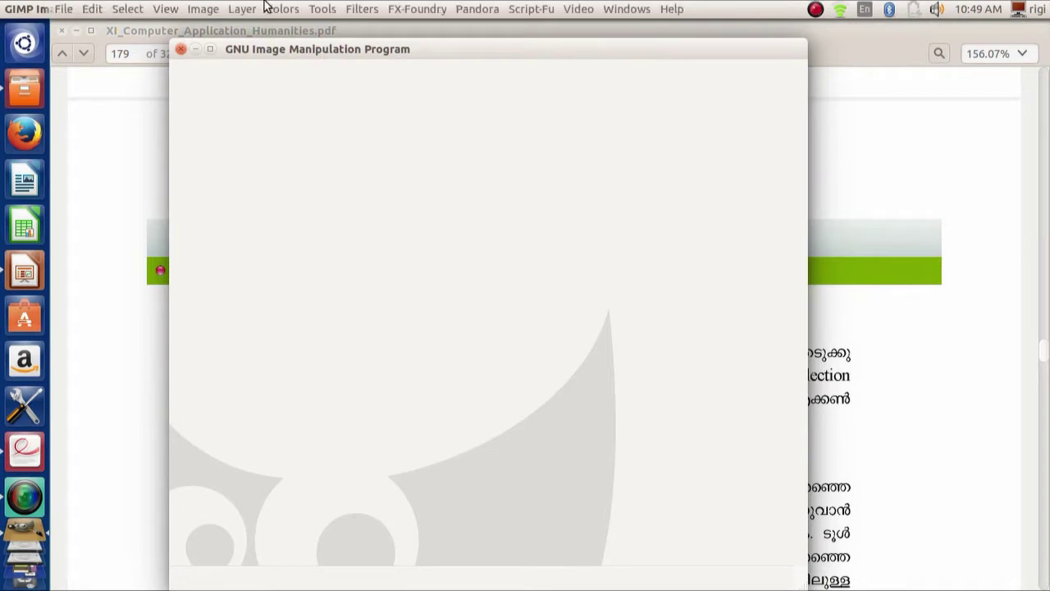
- Reopen the Layers, Channels, Paths, Undo - Brushes, Patterns, Gradients dock from Recently Closed Docks
{"action": "left_click", "coordinate": [626, 9]}
{"action": "mouse_move", "coordinate": [645, 28]}
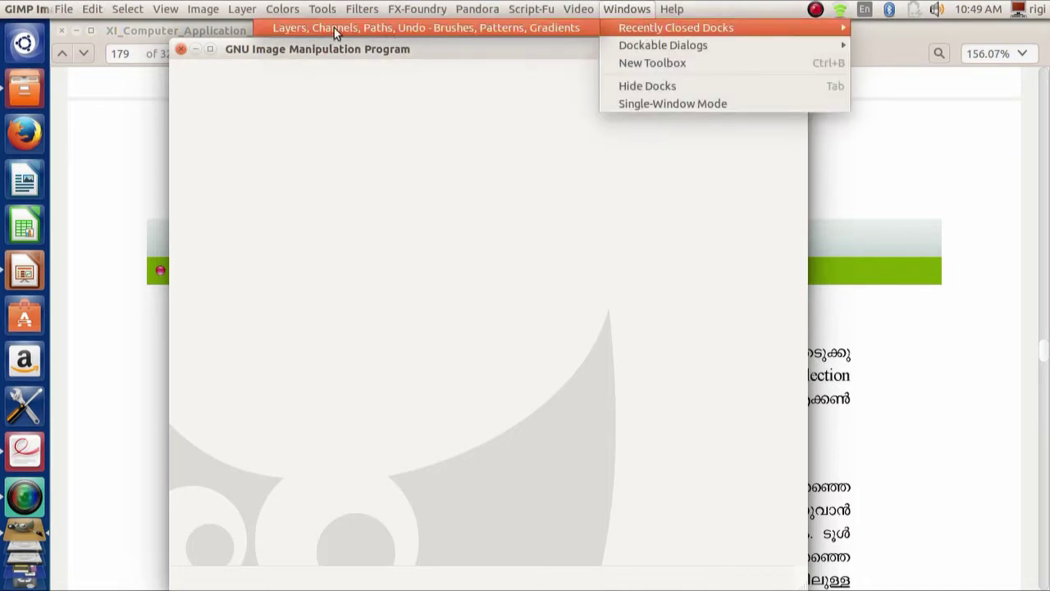
{"action": "left_click", "coordinate": [285, 30]}
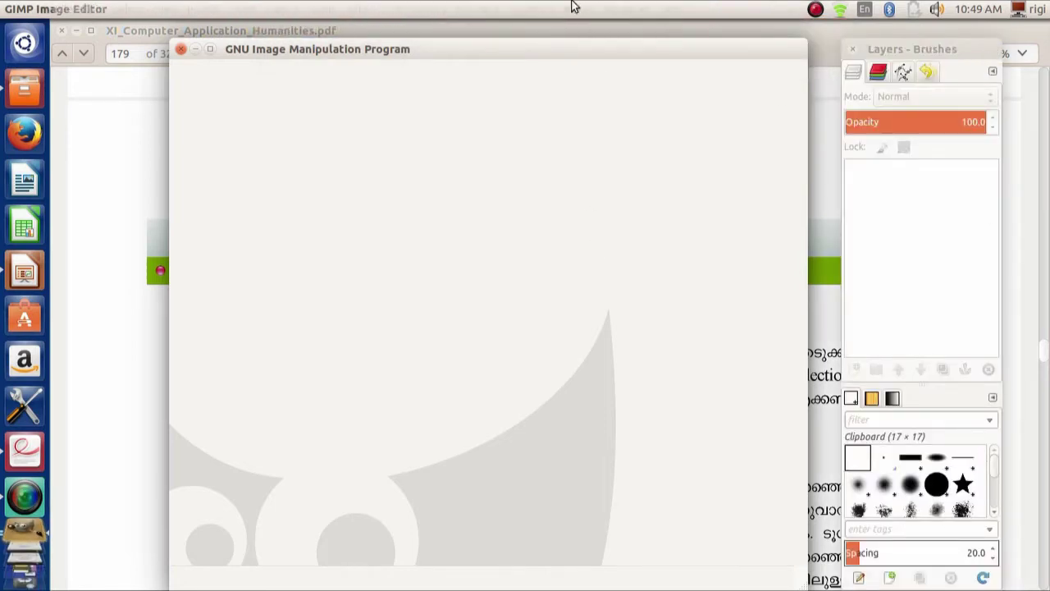
{"action": "left_click", "coordinate": [626, 8]}
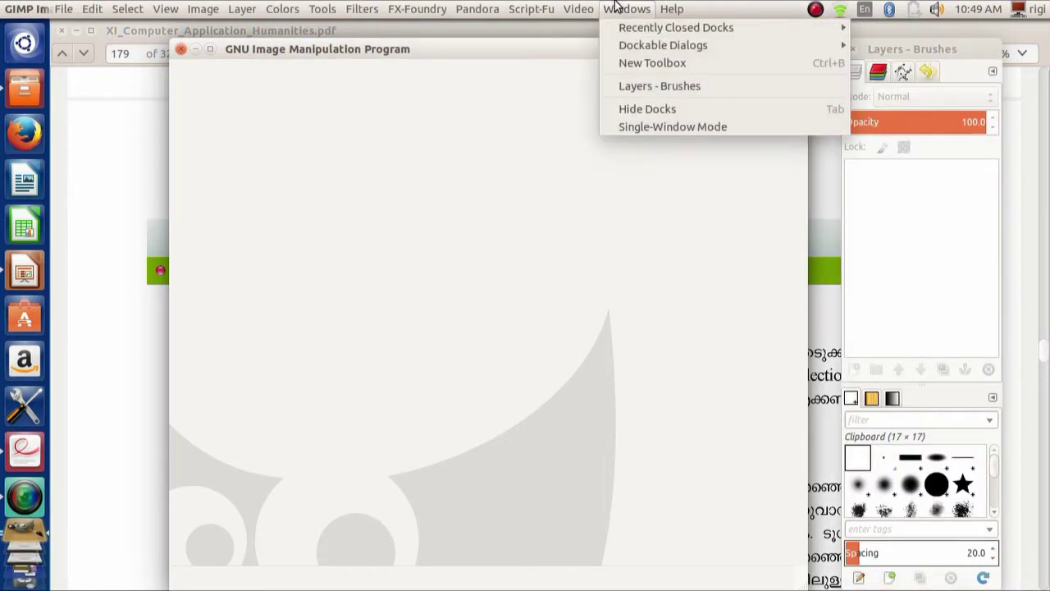
- Open a new Toolbox, place it at the left edge and widen it into several columns
{"action": "left_click", "coordinate": [663, 65]}
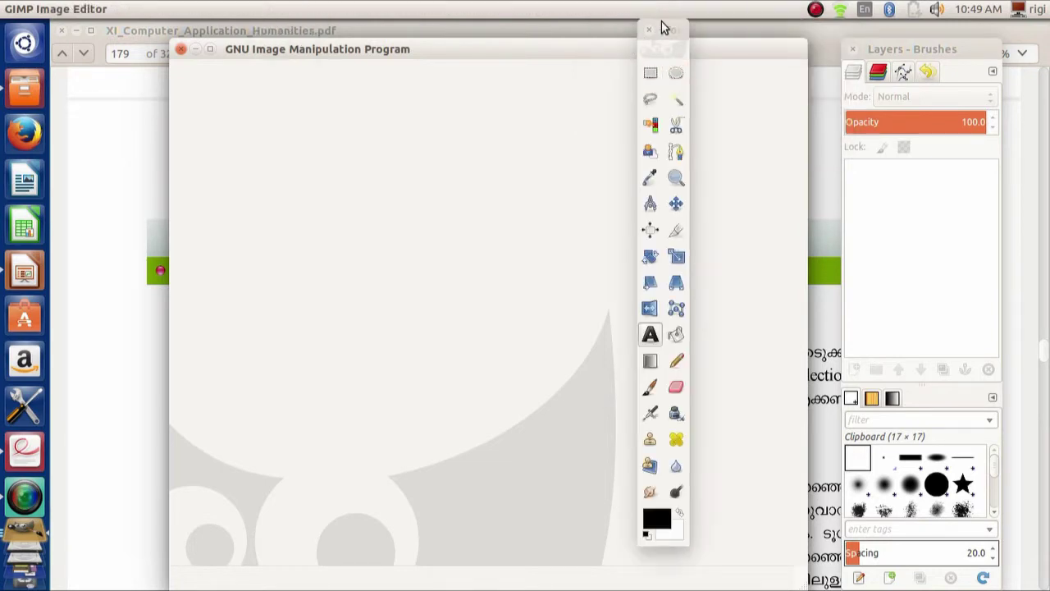
{"action": "left_click_drag", "start_coordinate": [669, 33], "coordinate": [109, 67]}
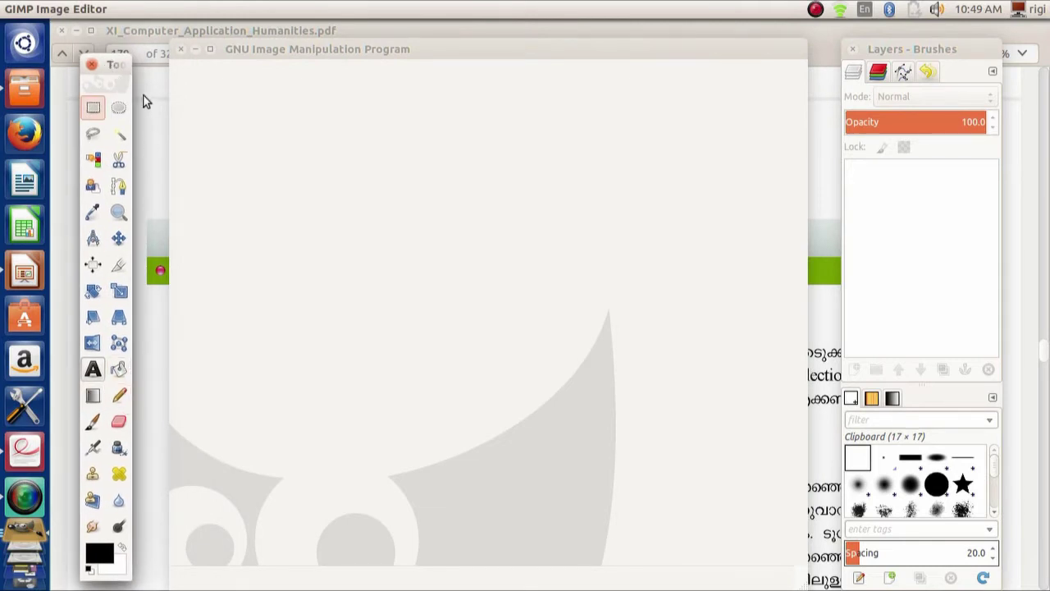
{"action": "left_click_drag", "start_coordinate": [131, 70], "coordinate": [212, 71]}
{"action": "left_click_drag", "start_coordinate": [379, 51], "coordinate": [406, 51]}
{"action": "left_click_drag", "start_coordinate": [131, 72], "coordinate": [101, 59]}
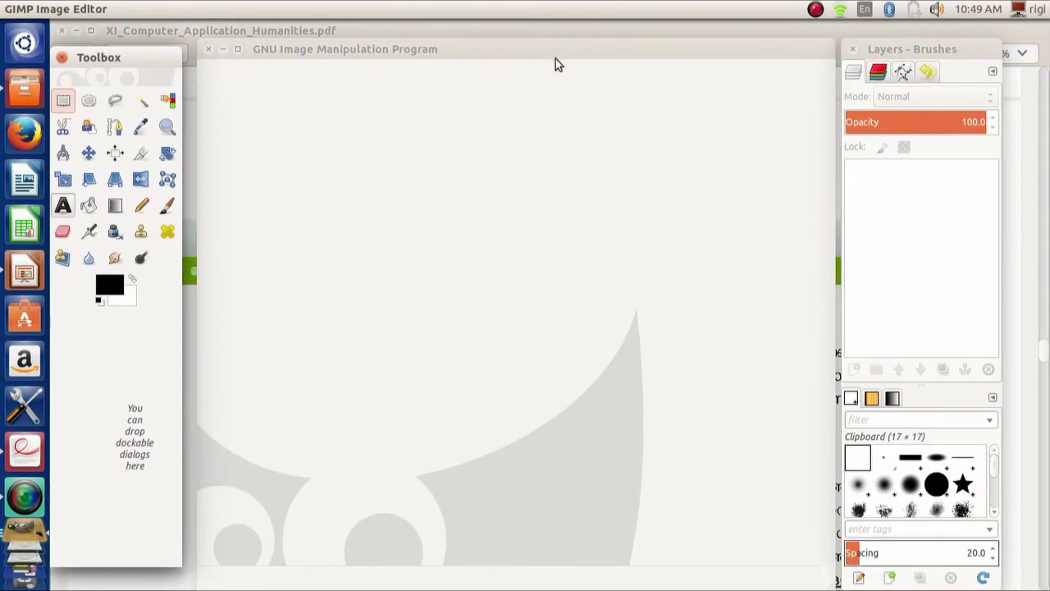
- Bring the image window forward and browse the Windows, Video and Help menus, ending at File
{"action": "left_click", "coordinate": [504, 43]}
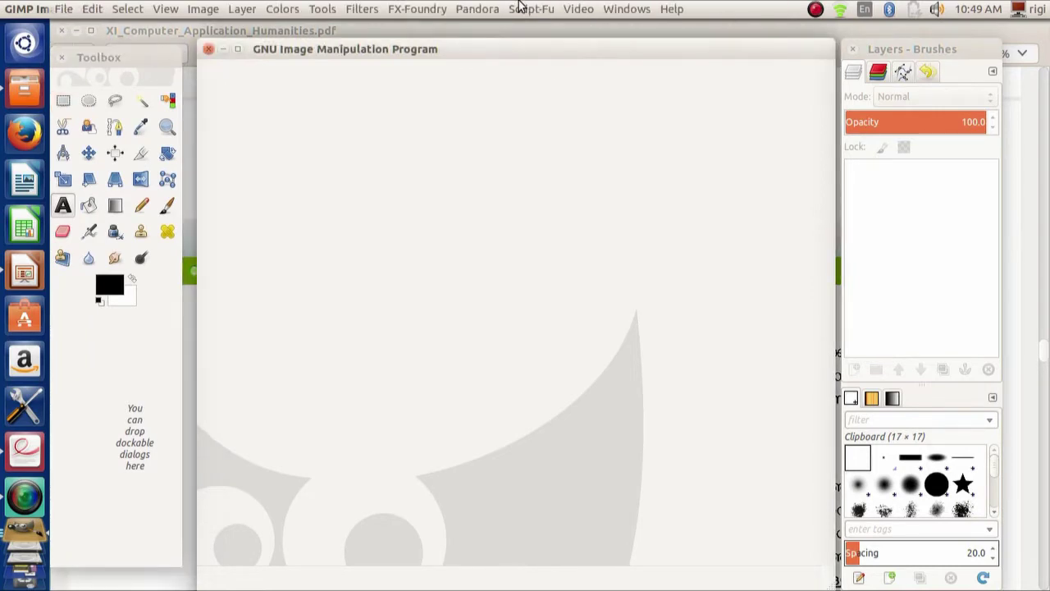
{"action": "left_click", "coordinate": [627, 9]}
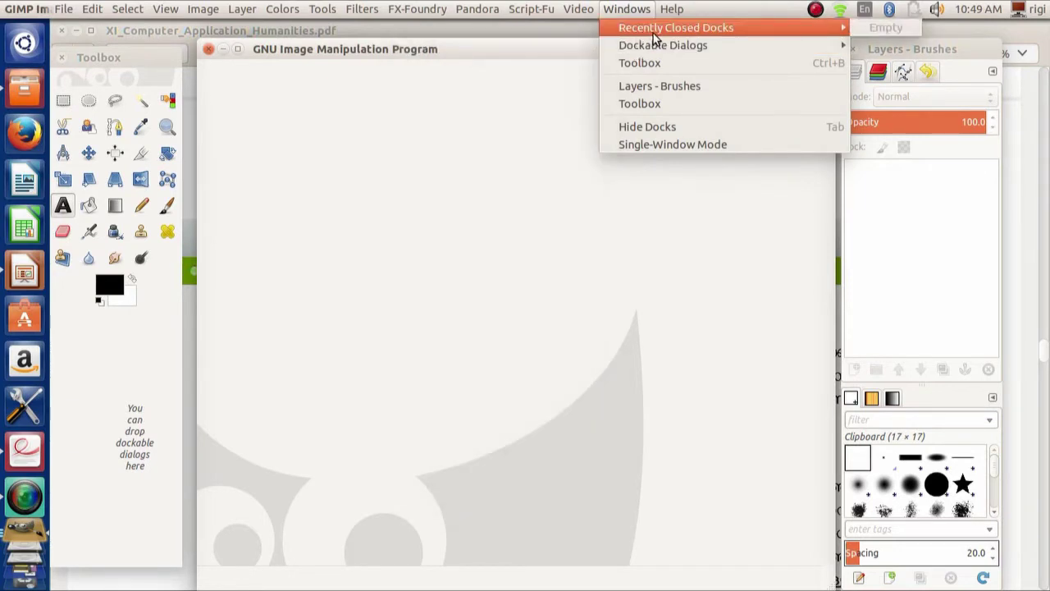
{"action": "left_click", "coordinate": [982, 9]}
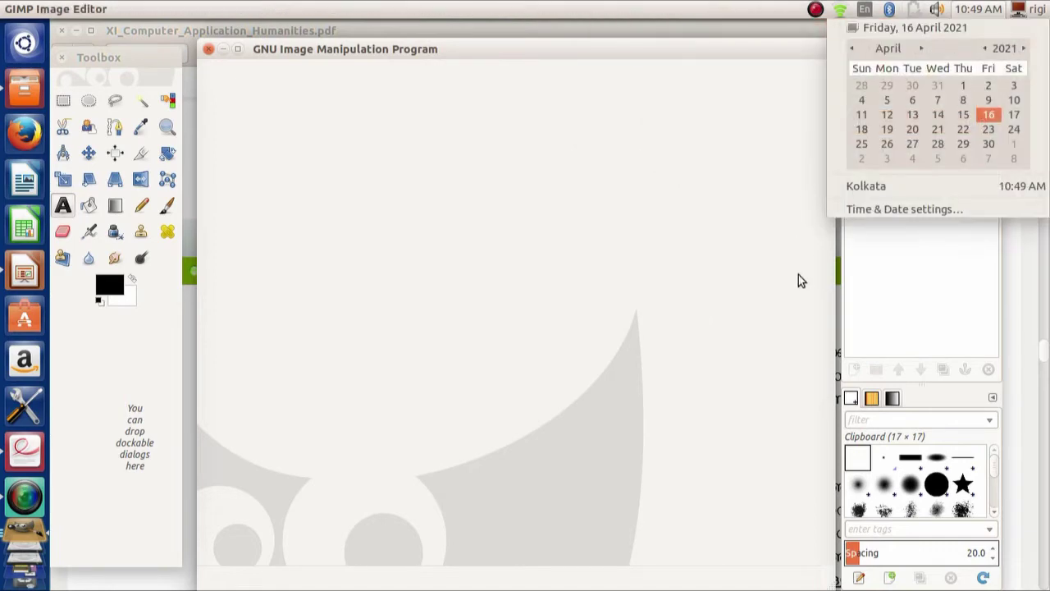
{"action": "left_click", "coordinate": [578, 9]}
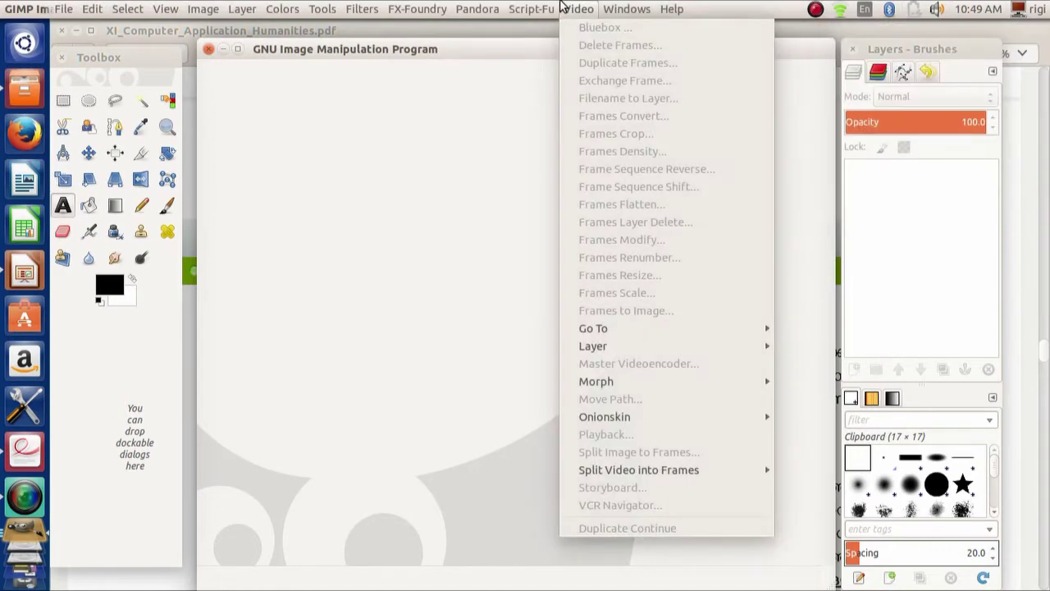
{"action": "mouse_move", "coordinate": [627, 9]}
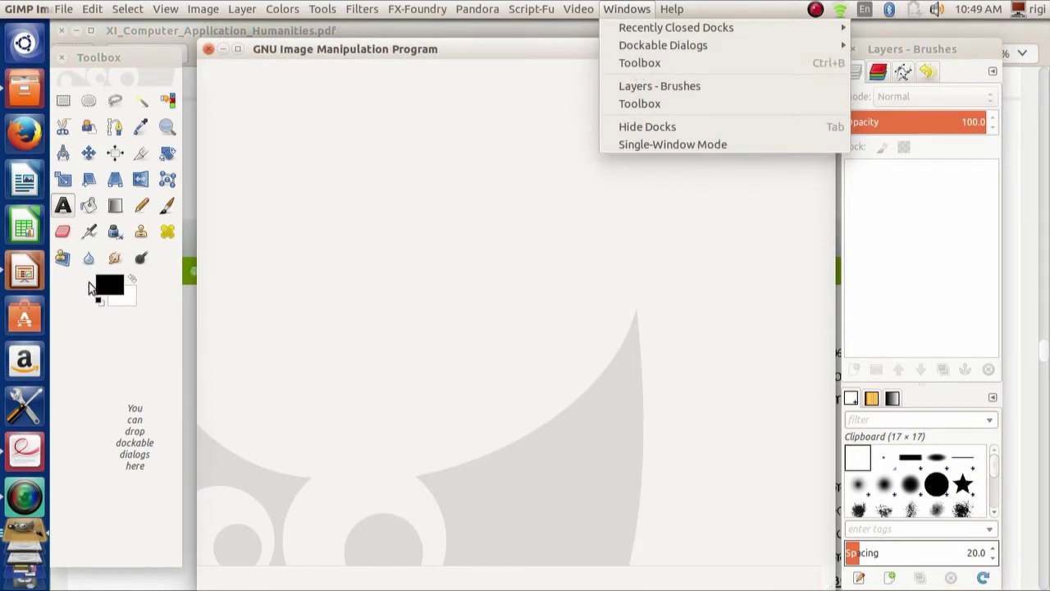
{"action": "mouse_move", "coordinate": [672, 9]}
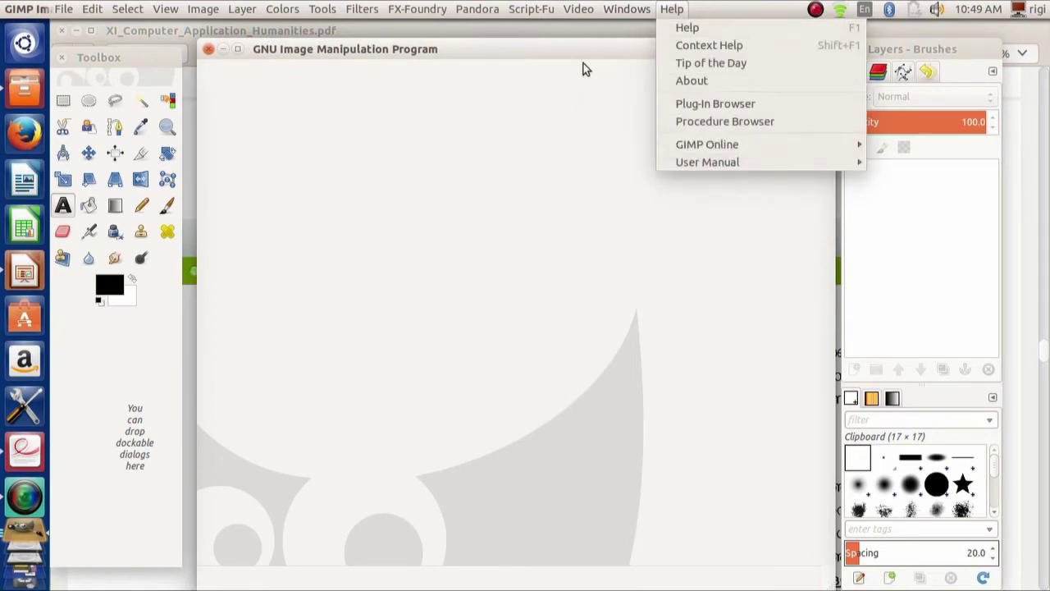
{"action": "left_click", "coordinate": [447, 298]}
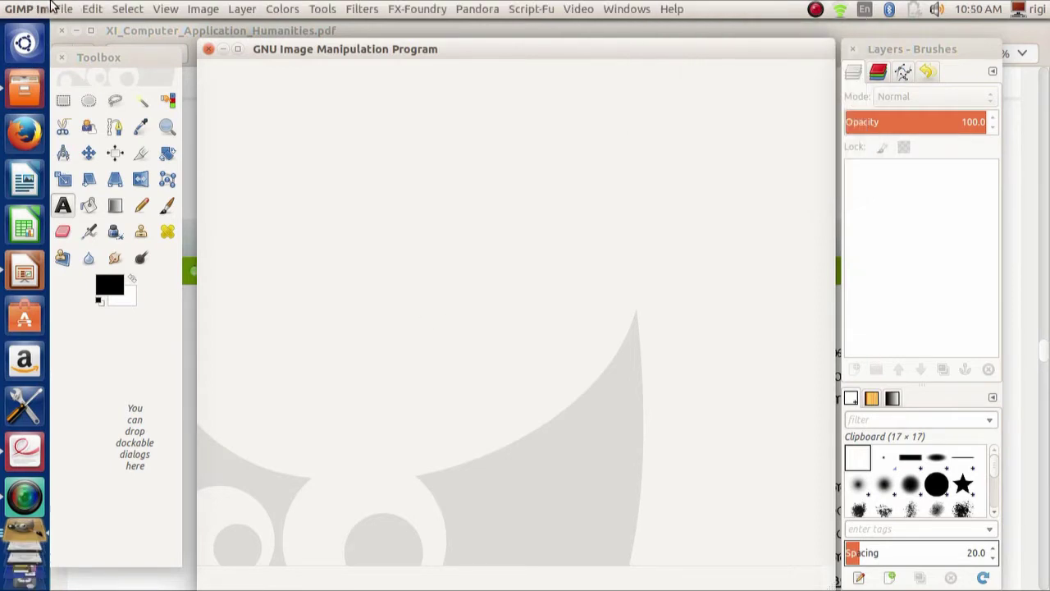
{"action": "left_click", "coordinate": [59, 10]}
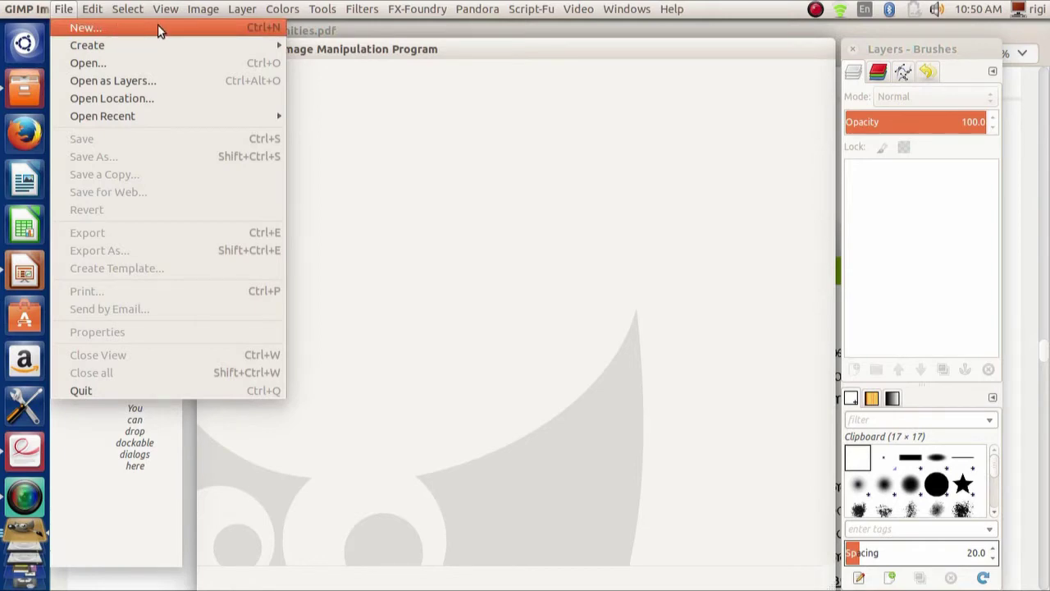
- Create a new 640 × 500 px image from File > New with the height set to 500
{"action": "left_click", "coordinate": [108, 34]}
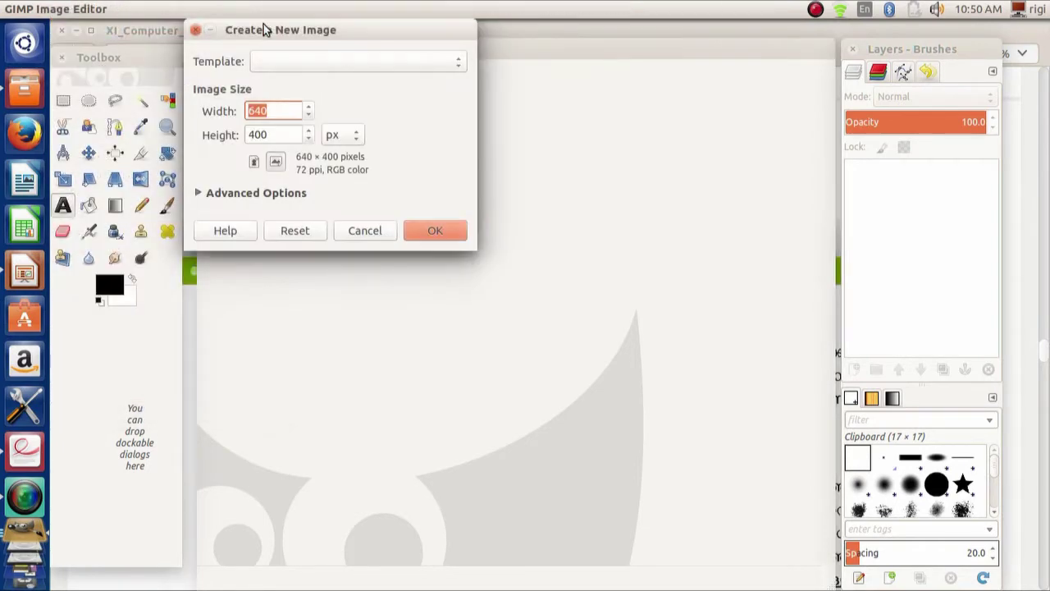
{"action": "left_click", "coordinate": [256, 134]}
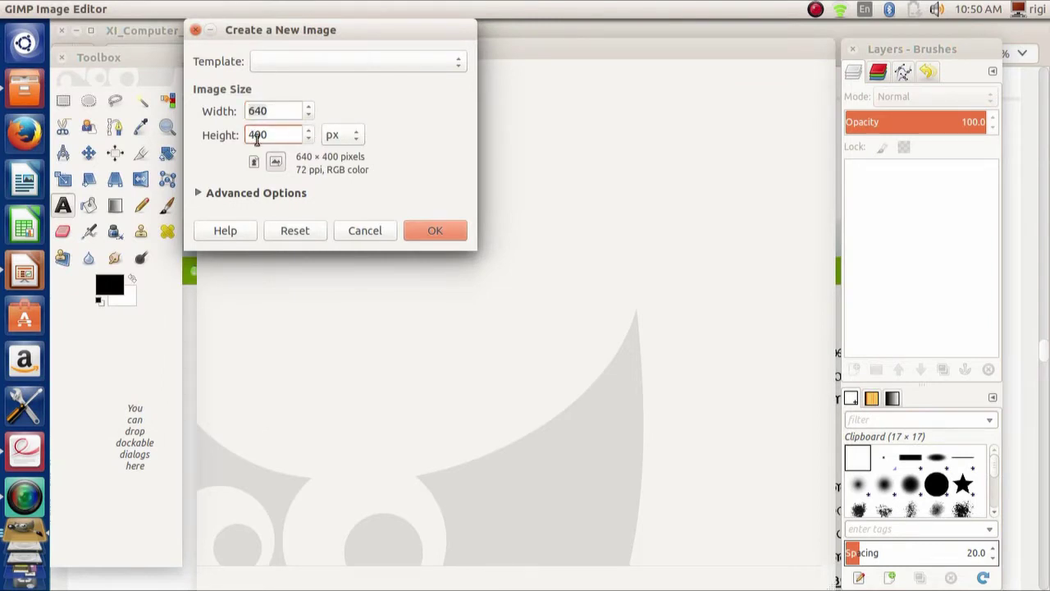
{"action": "type", "text": "5"}
{"action": "left_click", "coordinate": [429, 233]}
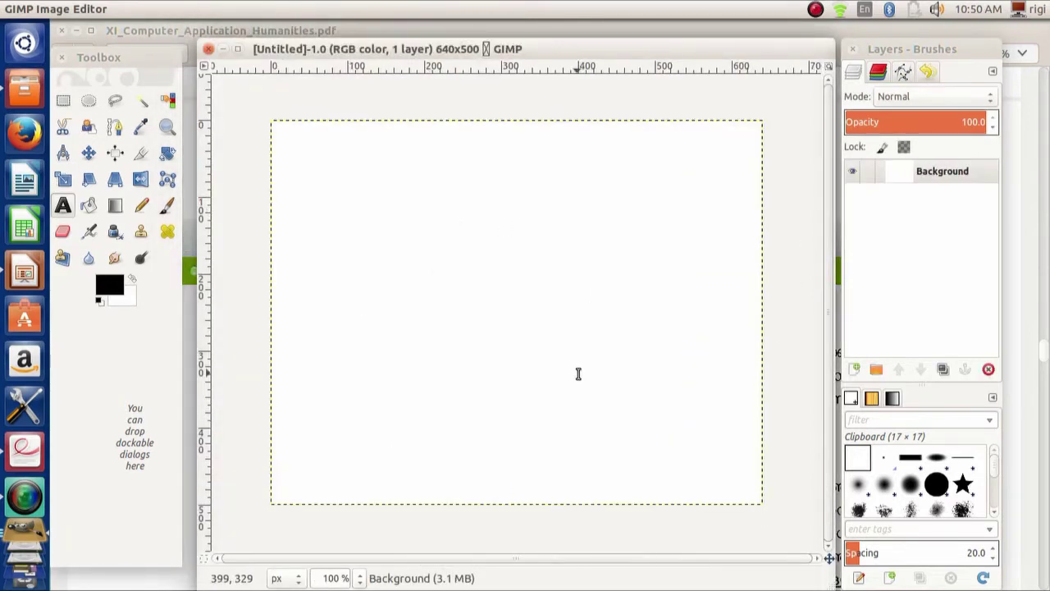
- Bring up the Layer menu for the untitled 640×500 white image
{"action": "mouse_move", "coordinate": [383, 7]}
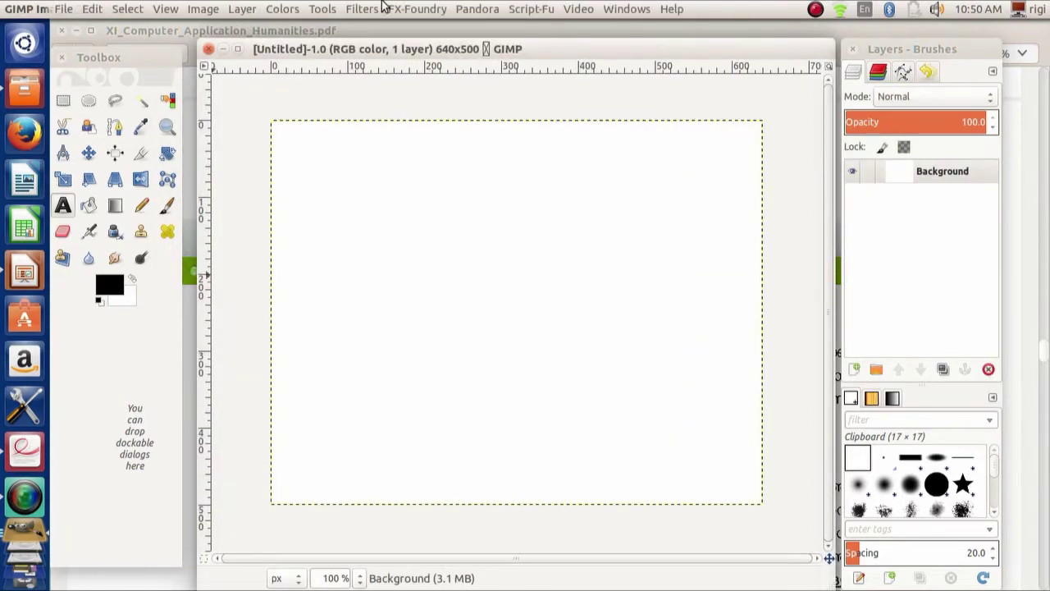
{"action": "left_click", "coordinate": [245, 9]}
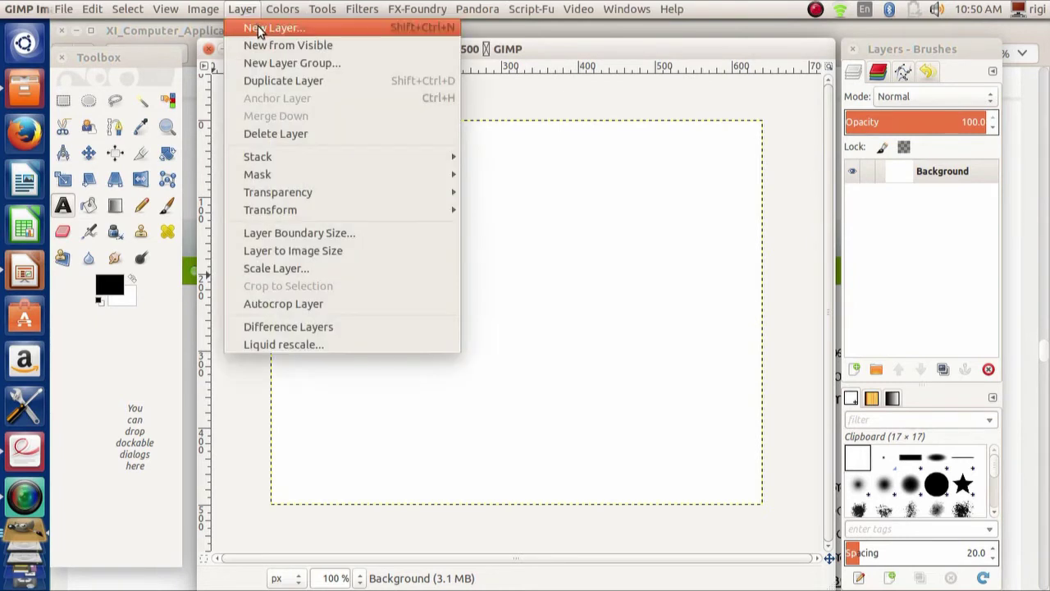
- Add a new transparent-fill layer named Layer1 above the white Background
{"action": "left_click", "coordinate": [259, 30]}
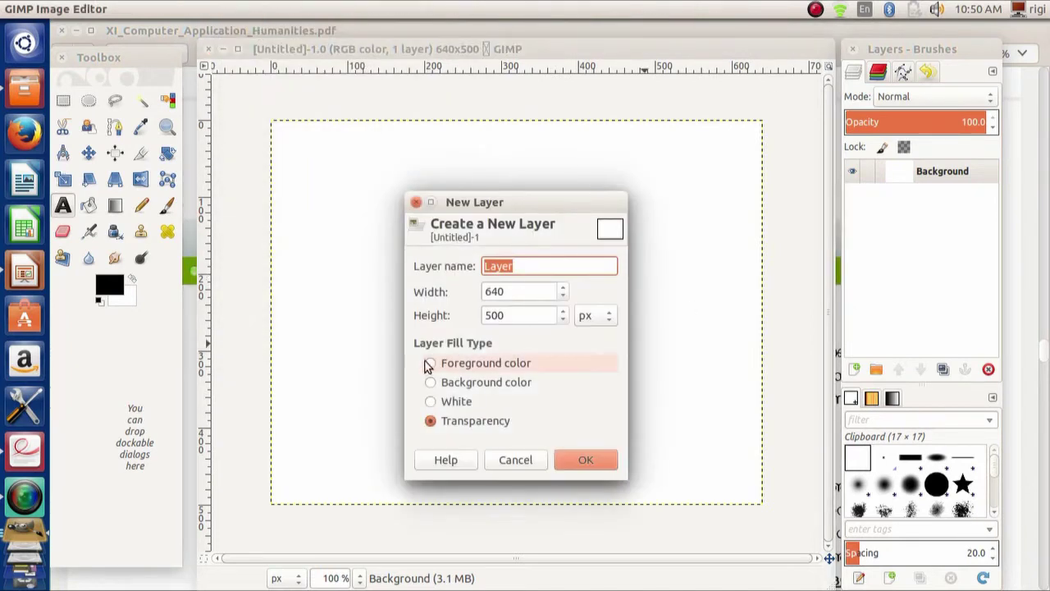
{"action": "left_click", "coordinate": [525, 266]}
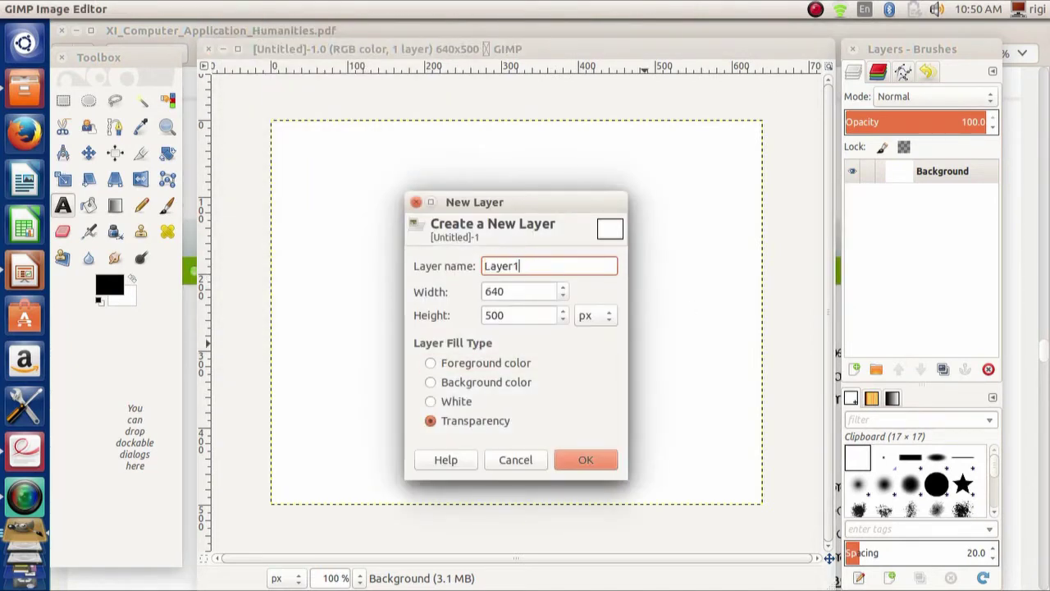
{"action": "left_click", "coordinate": [589, 461]}
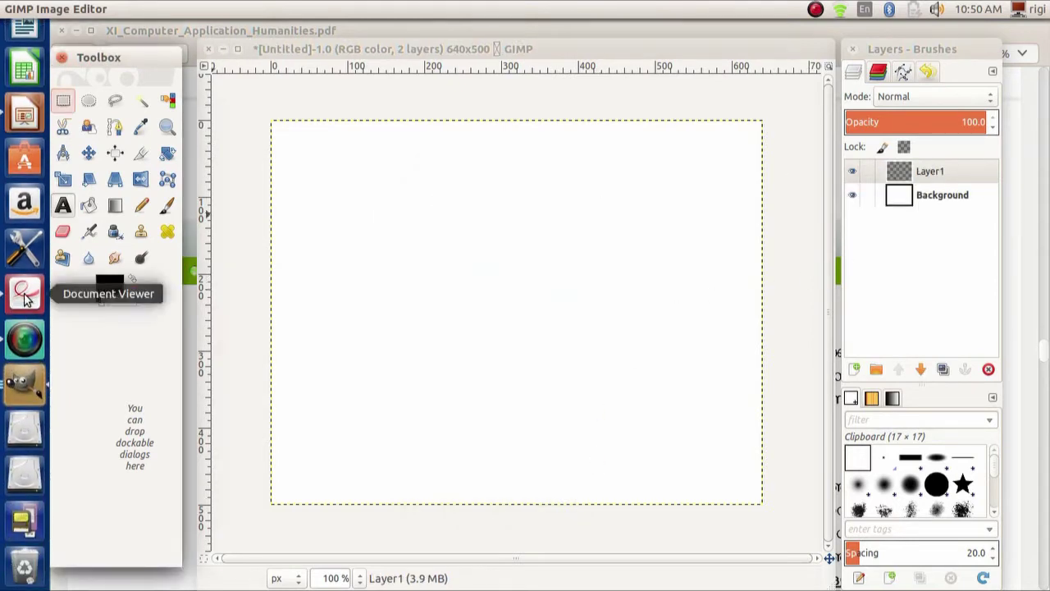
- Check the textbook PDF's Rectangle Select section, minimise Document Viewer and return to Impress
{"action": "left_click", "coordinate": [24, 297]}
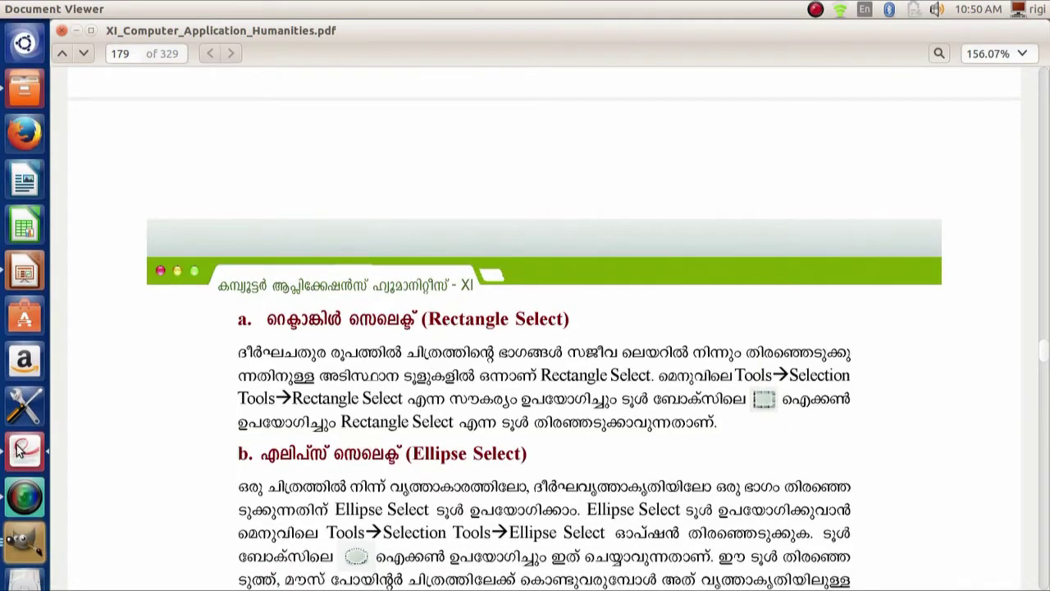
{"action": "left_click", "coordinate": [26, 538]}
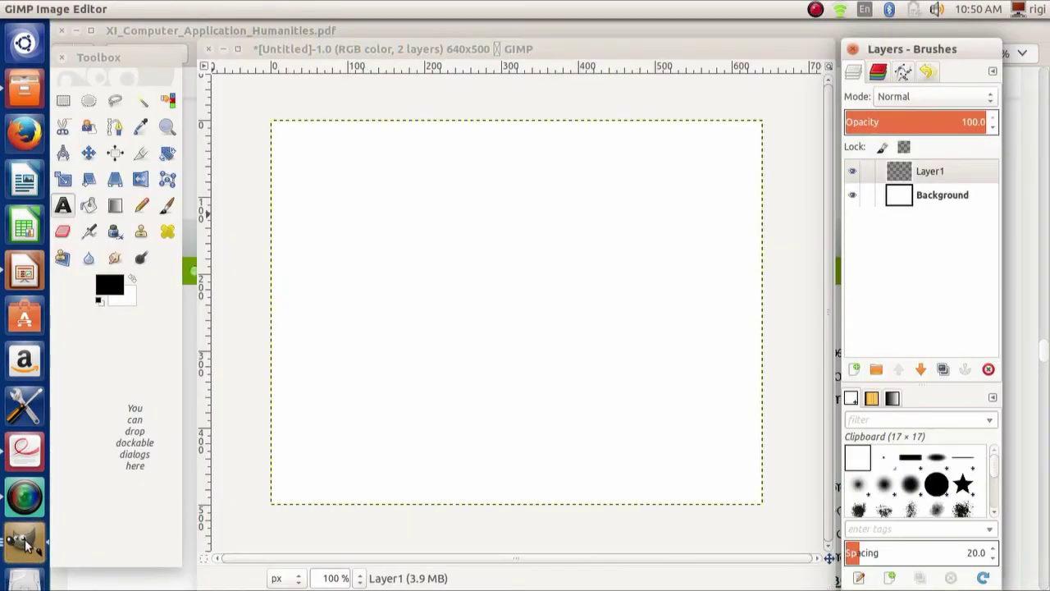
{"action": "left_click", "coordinate": [344, 31]}
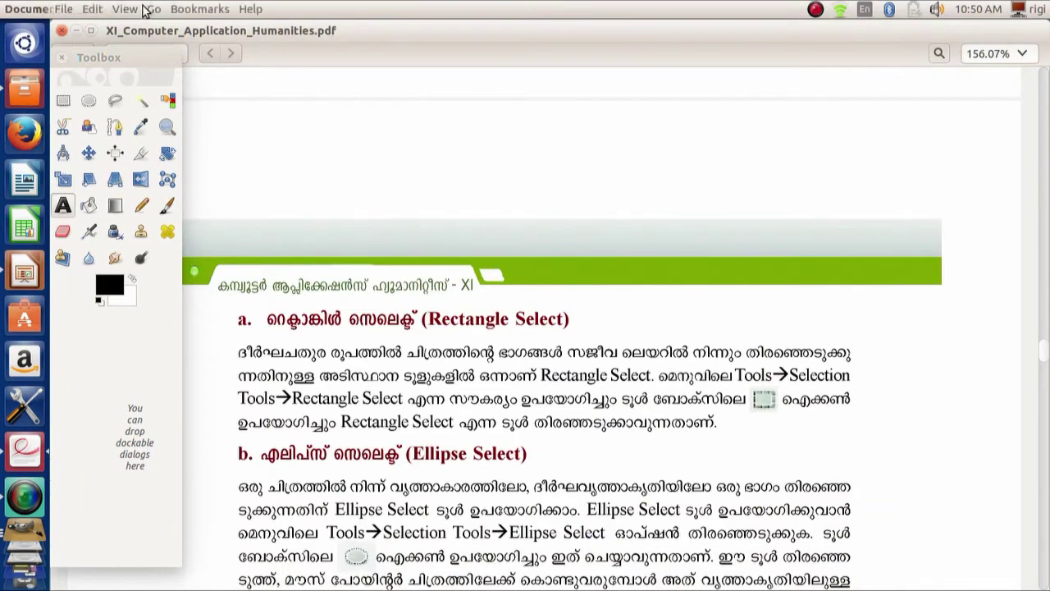
{"action": "left_click", "coordinate": [79, 31]}
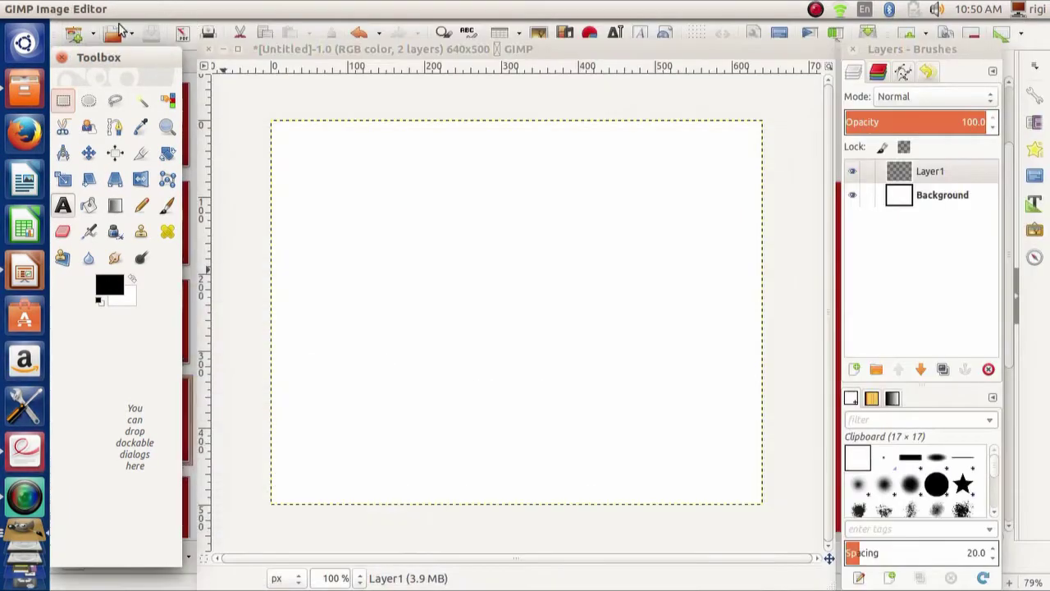
{"action": "key", "text": "alt+Tab"}
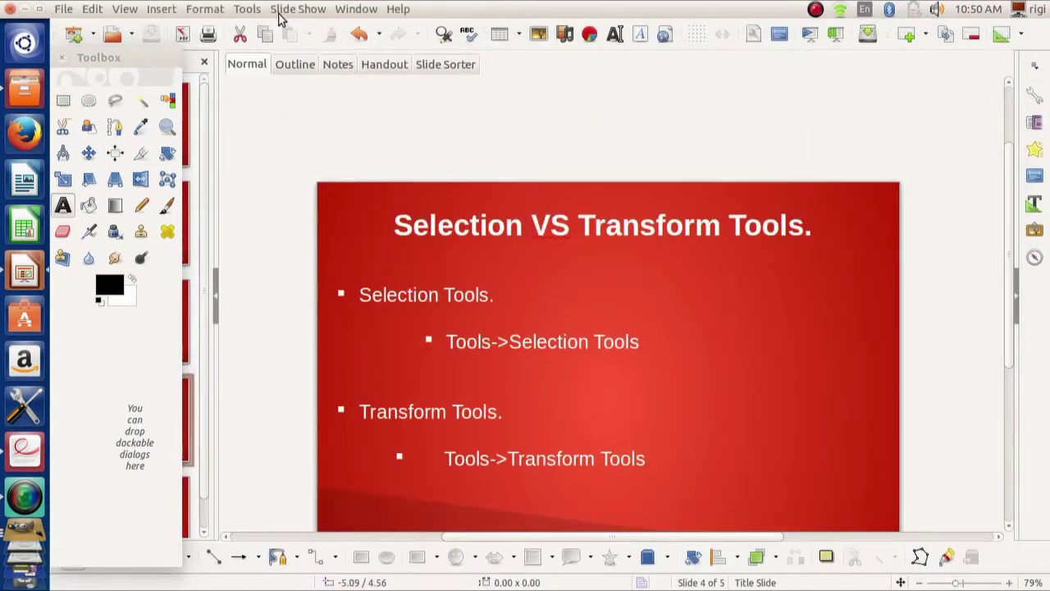
- Open flower.jpg from the UPLOAD folder on the 16 GB Volume via File > Open
{"action": "left_click", "coordinate": [56, 10]}
{"action": "mouse_move", "coordinate": [92, 9]}
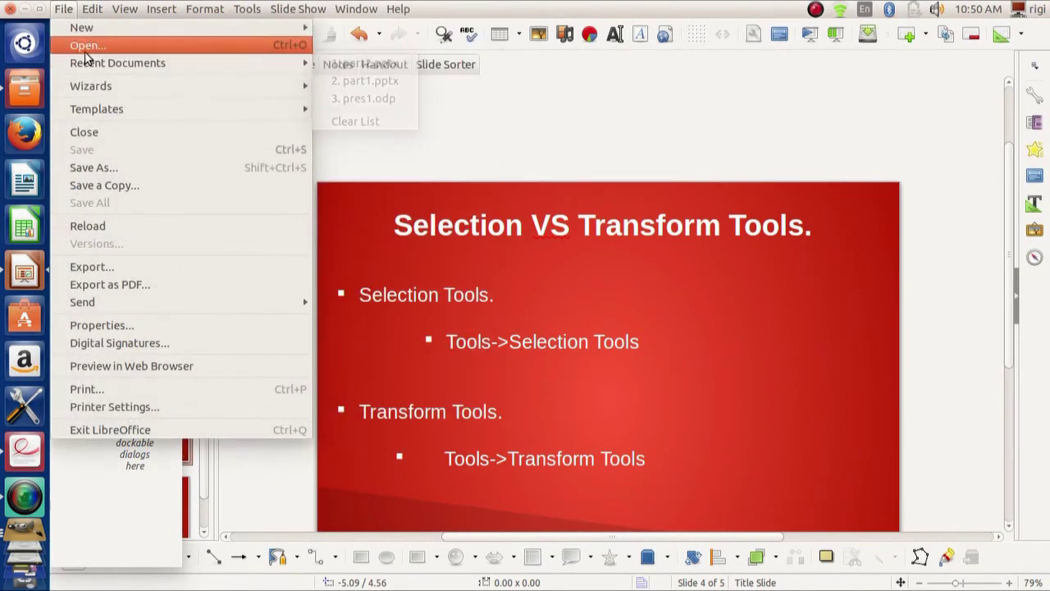
{"action": "left_click", "coordinate": [54, 43]}
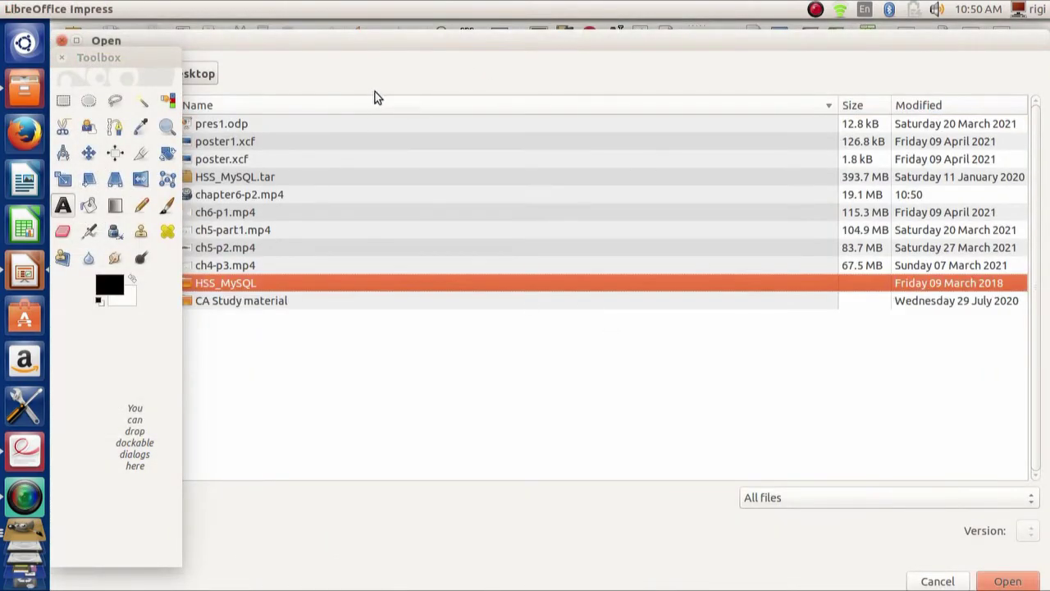
{"action": "left_click_drag", "start_coordinate": [358, 41], "coordinate": [493, 36]}
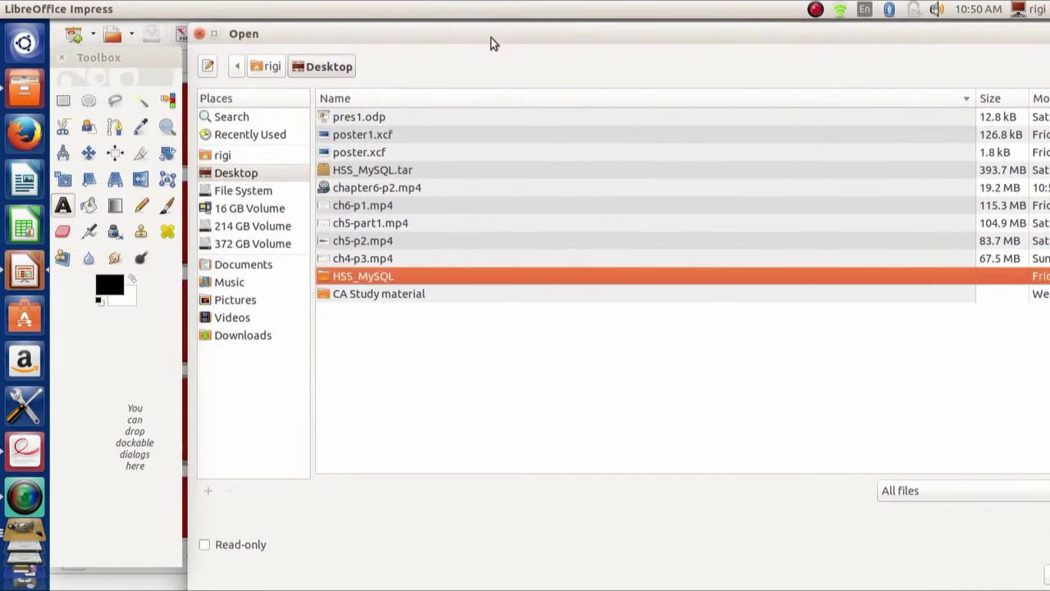
{"action": "left_click", "coordinate": [233, 211]}
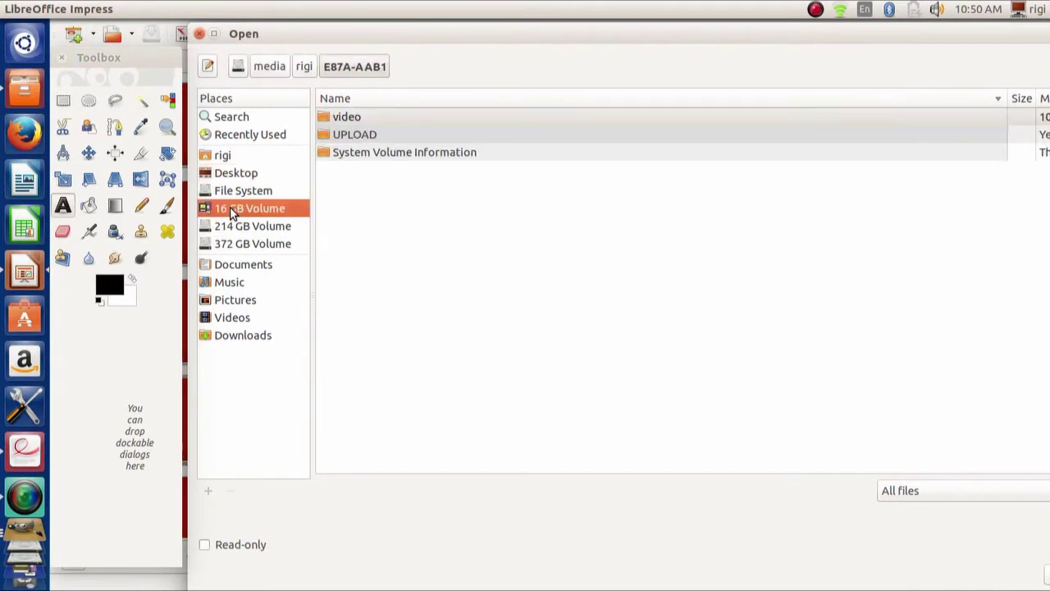
{"action": "double_click", "coordinate": [368, 137]}
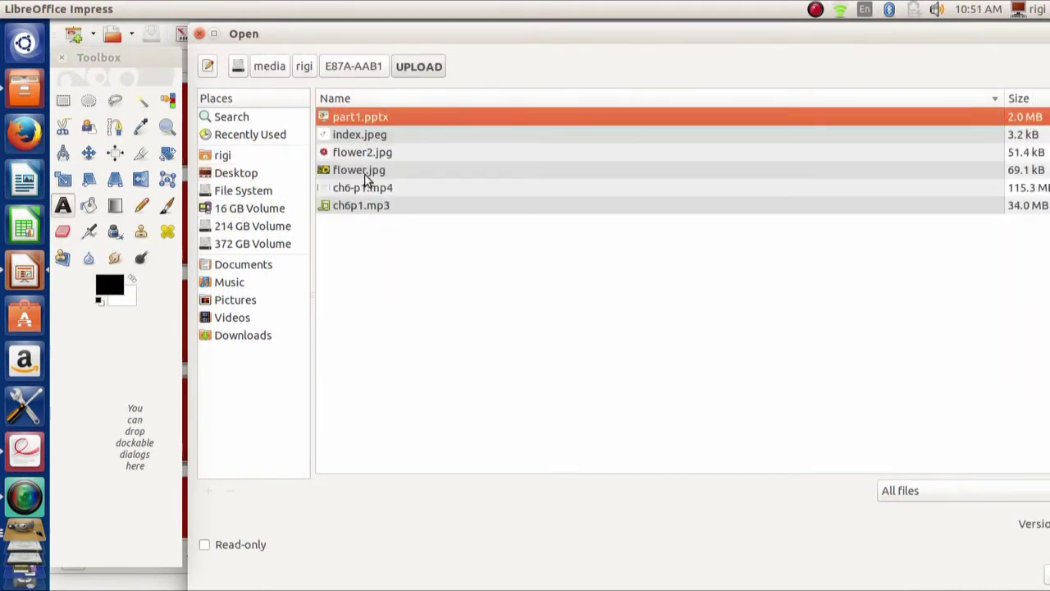
{"action": "left_click", "coordinate": [365, 172]}
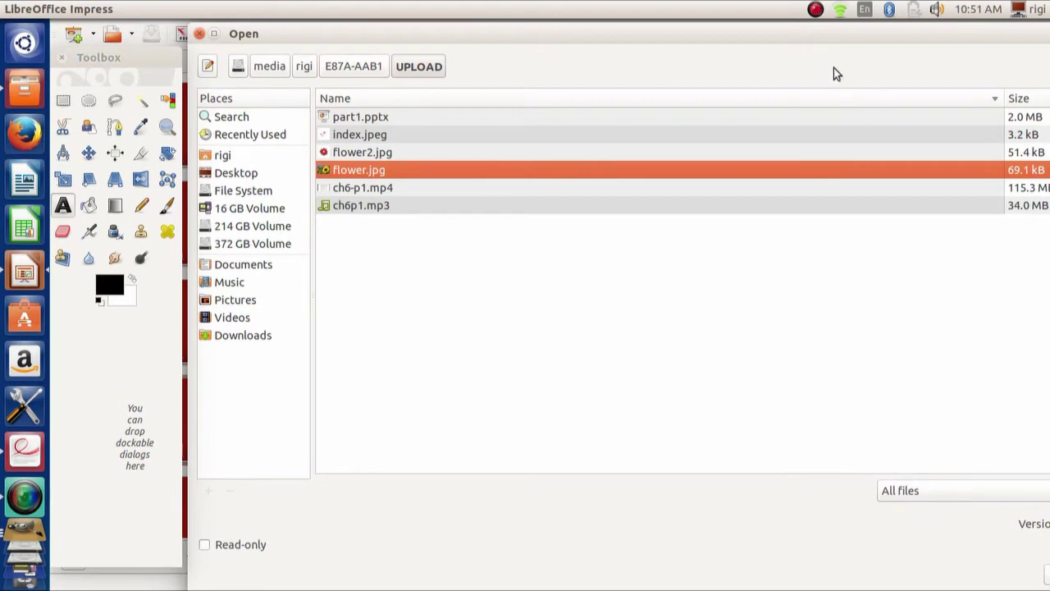
{"action": "left_click_drag", "start_coordinate": [828, 35], "coordinate": [749, 3]}
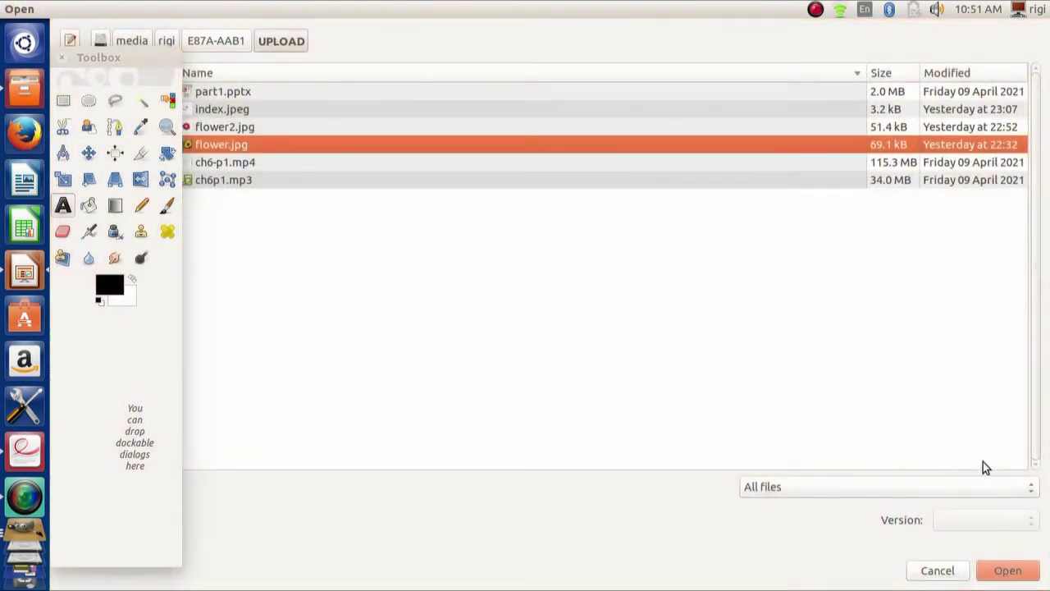
{"action": "left_click", "coordinate": [1013, 570]}
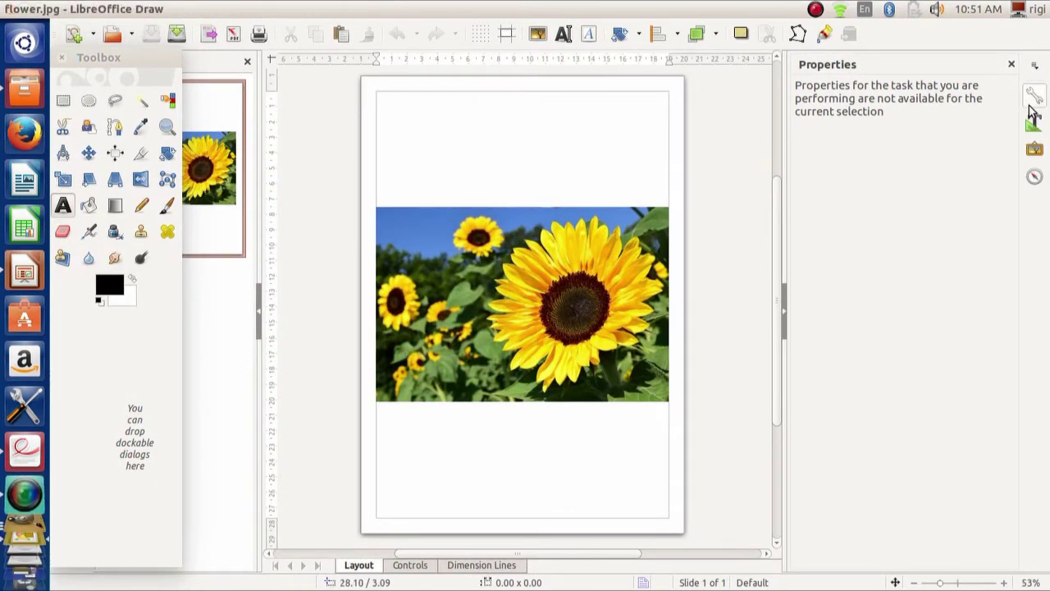
- Close Draw's Properties sidebar, look through the Tools and Help menus, then minimise flower.jpg
{"action": "left_click", "coordinate": [1011, 65]}
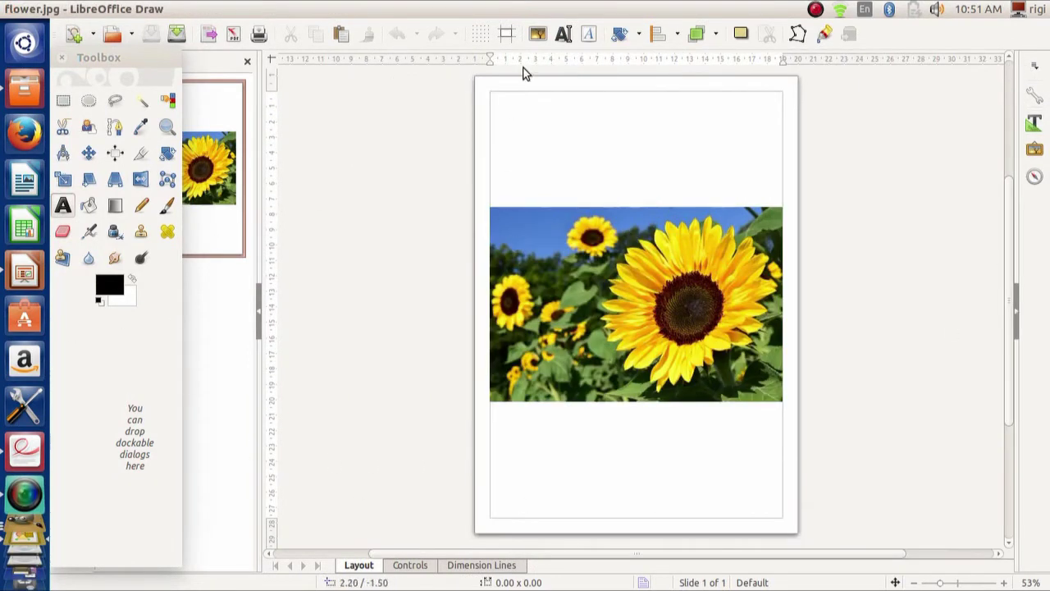
{"action": "left_click_drag", "start_coordinate": [521, 83], "coordinate": [413, 93]}
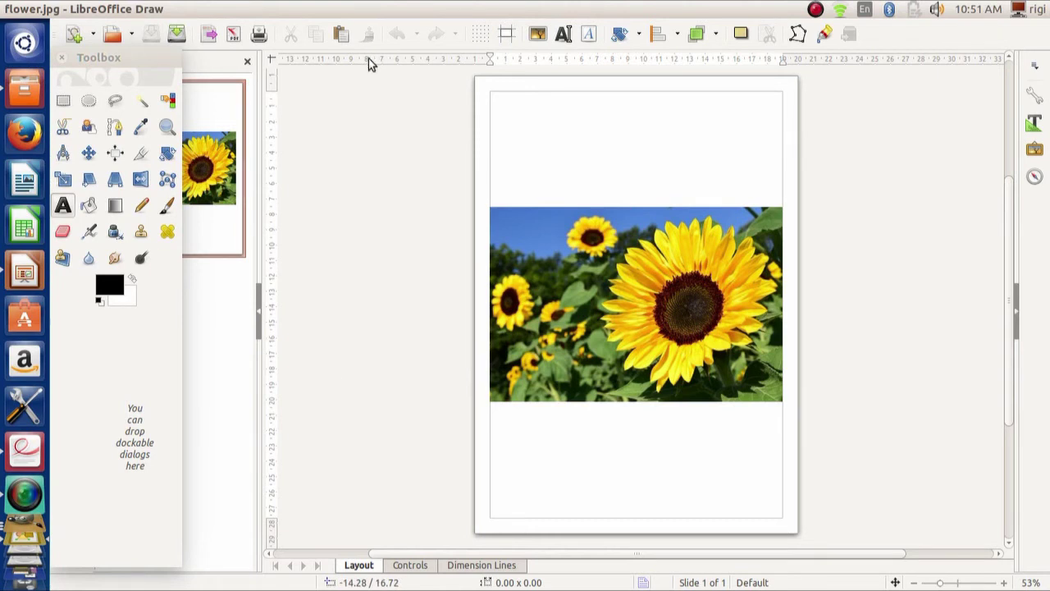
{"action": "mouse_move", "coordinate": [439, 12]}
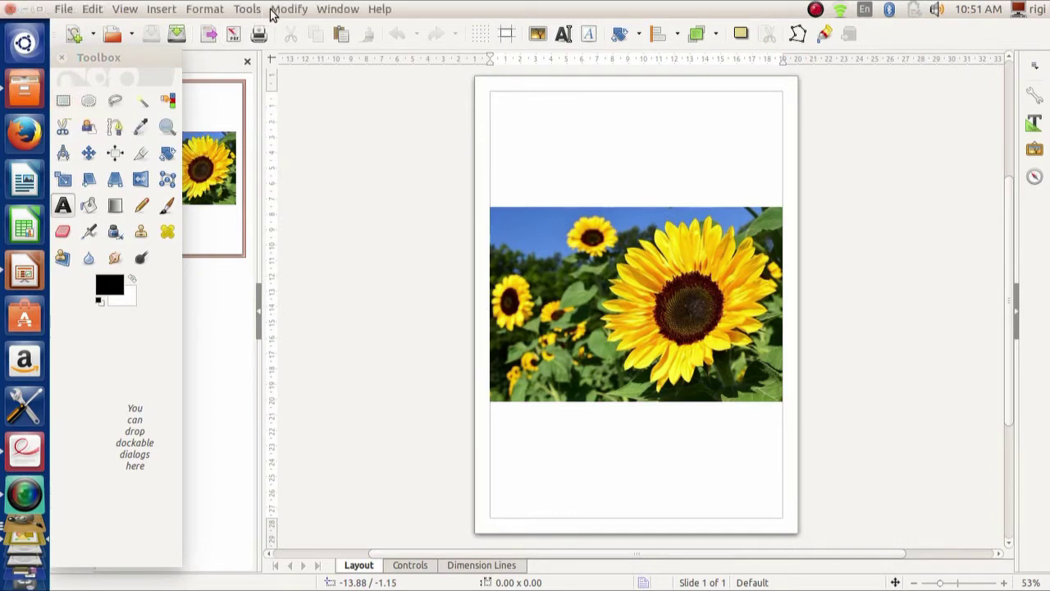
{"action": "left_click", "coordinate": [247, 10]}
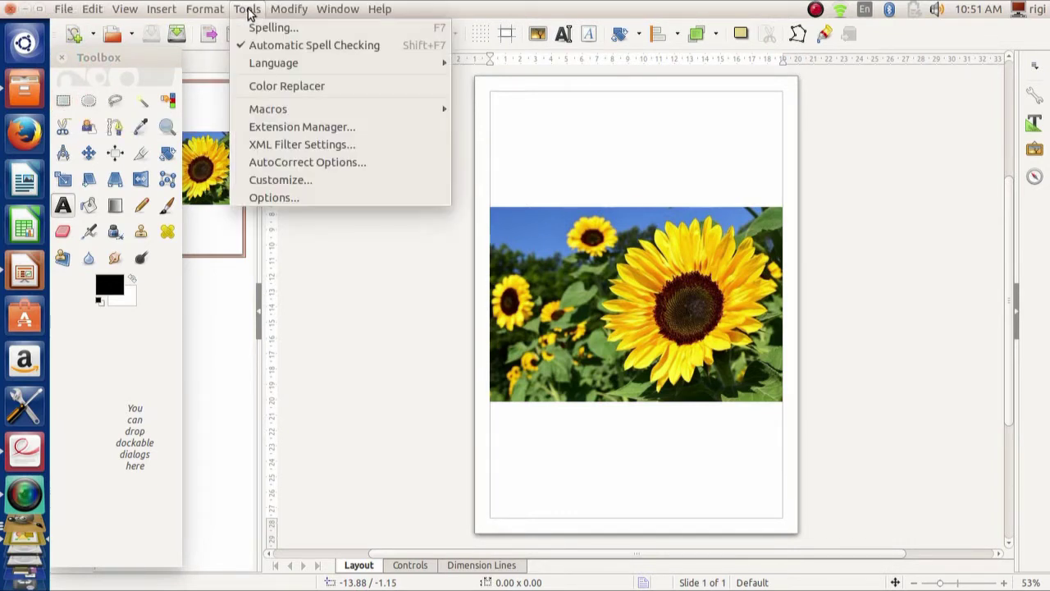
{"action": "left_click", "coordinate": [499, 6]}
{"action": "left_click", "coordinate": [26, 10]}
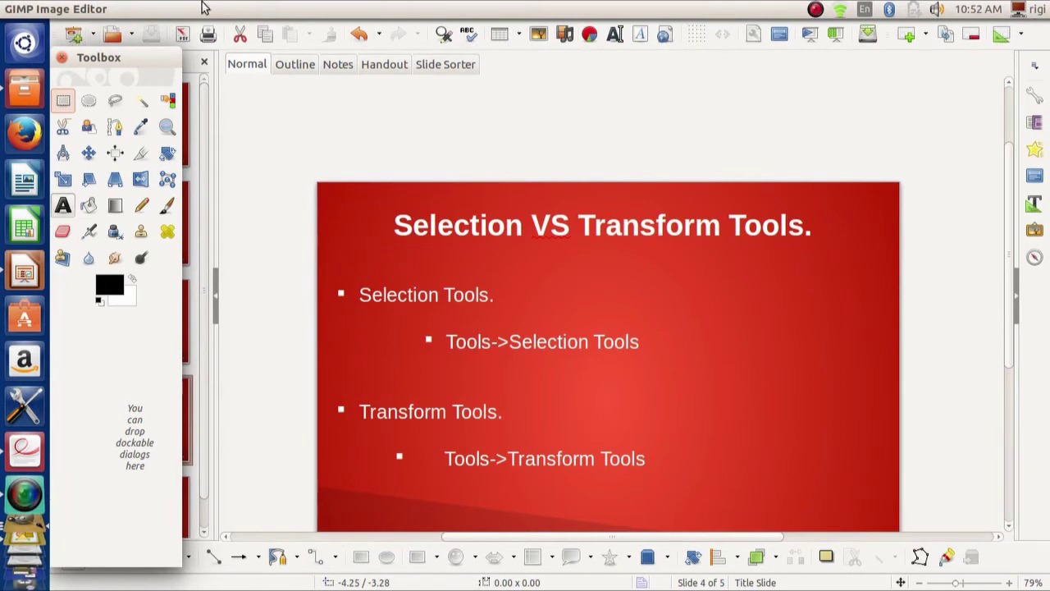
- Minimise the Impress presentation and get back to GIMP through the workspace overview
{"action": "left_click", "coordinate": [304, 6]}
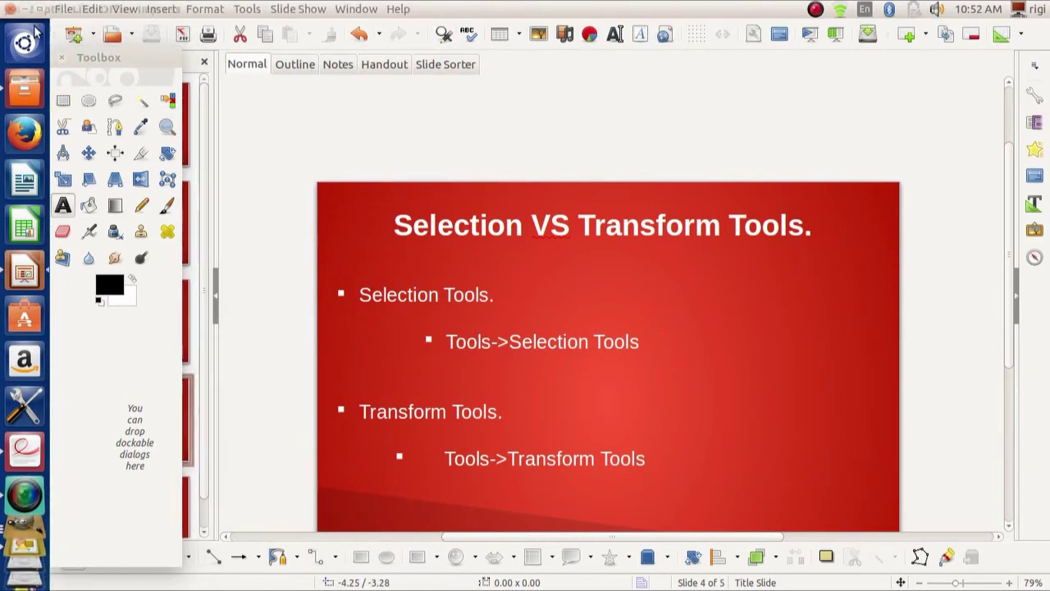
{"action": "left_click", "coordinate": [26, 7]}
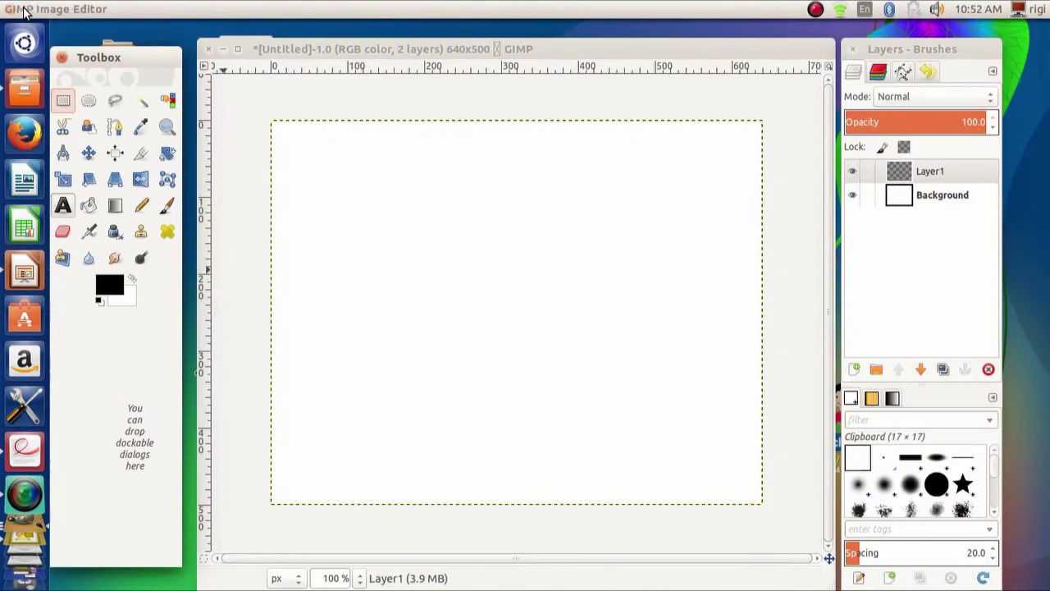
{"action": "left_click", "coordinate": [316, 8]}
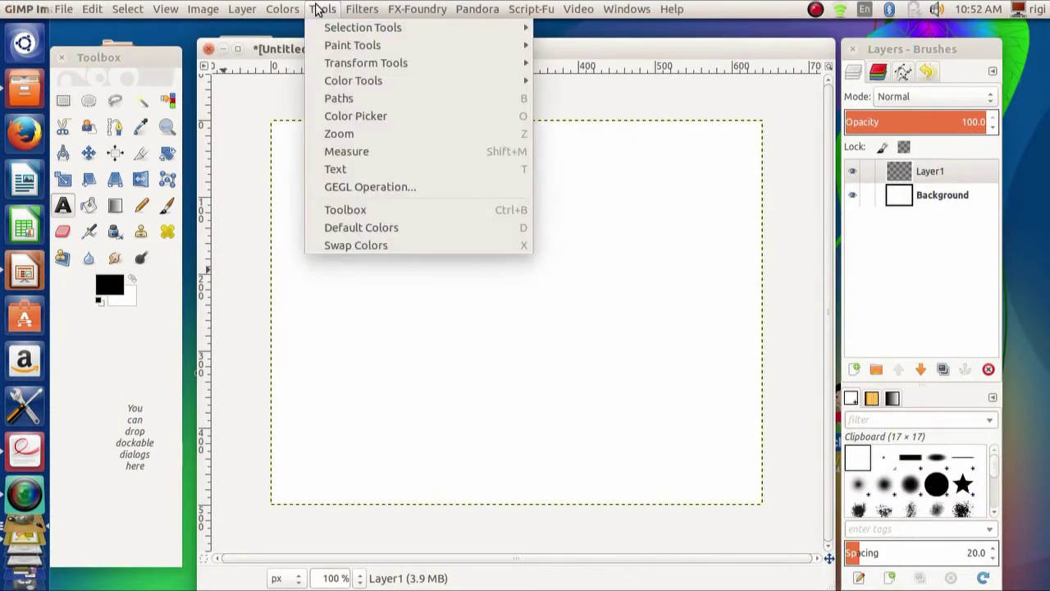
{"action": "mouse_move", "coordinate": [347, 31]}
{"action": "left_click", "coordinate": [23, 527]}
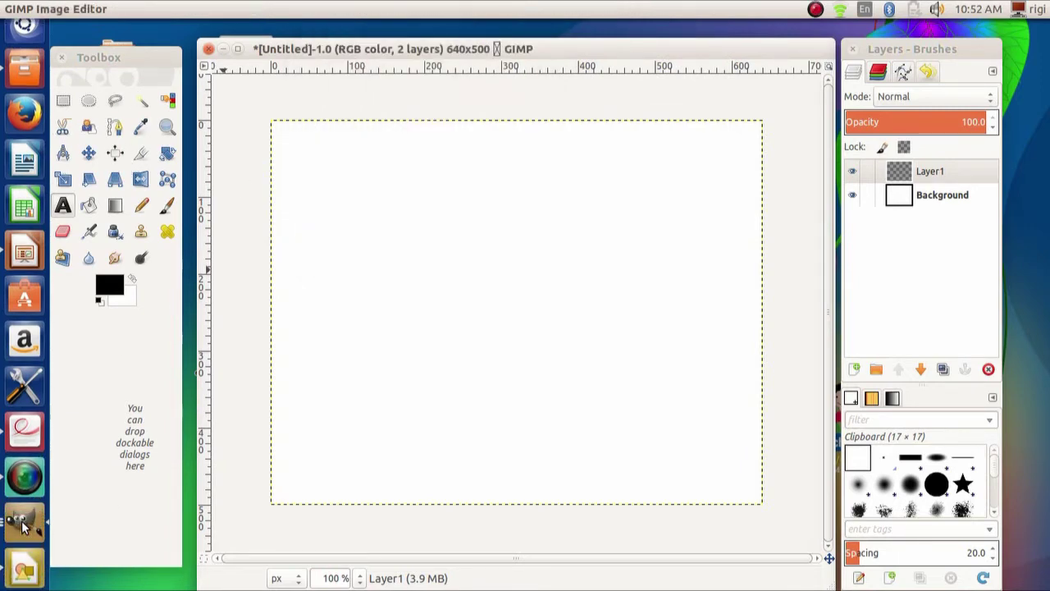
{"action": "left_click", "coordinate": [23, 528]}
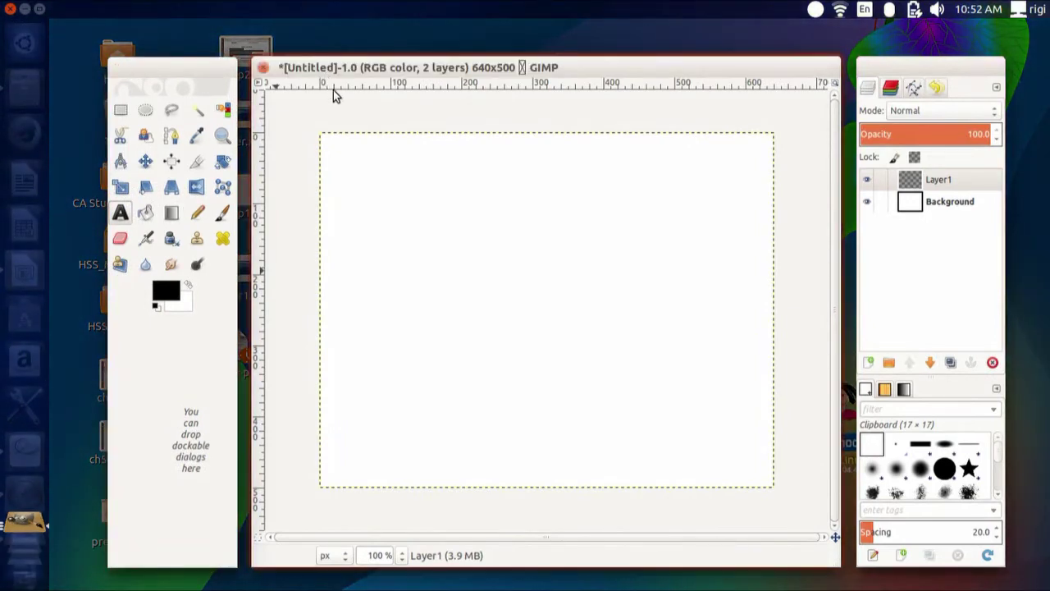
{"action": "left_click", "coordinate": [333, 95]}
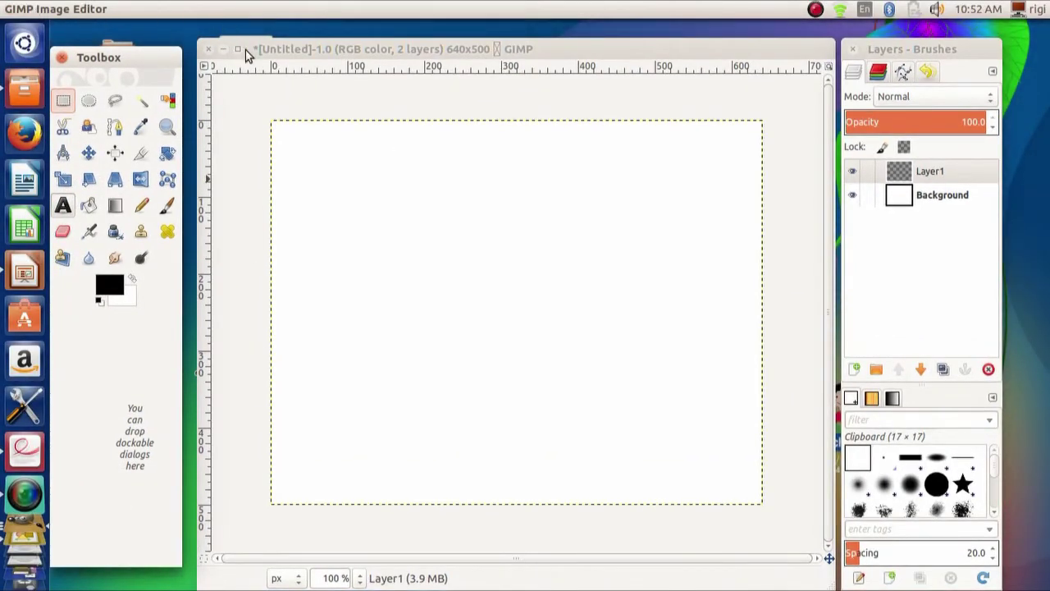
- Open the 69.1 kB flower.jpg in GIMP as a second image
{"action": "left_click", "coordinate": [64, 8]}
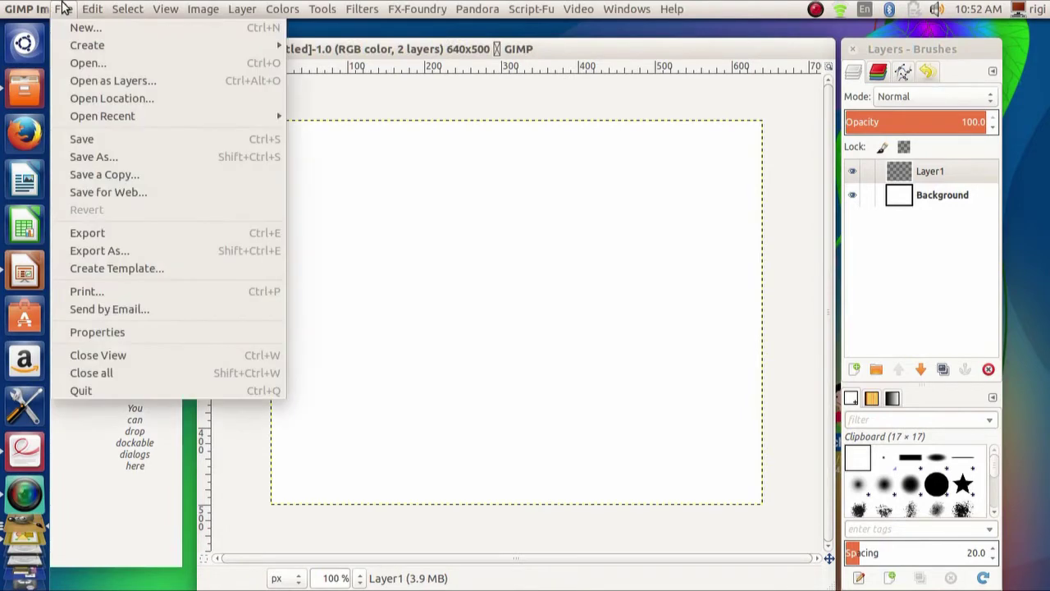
{"action": "left_click", "coordinate": [89, 62]}
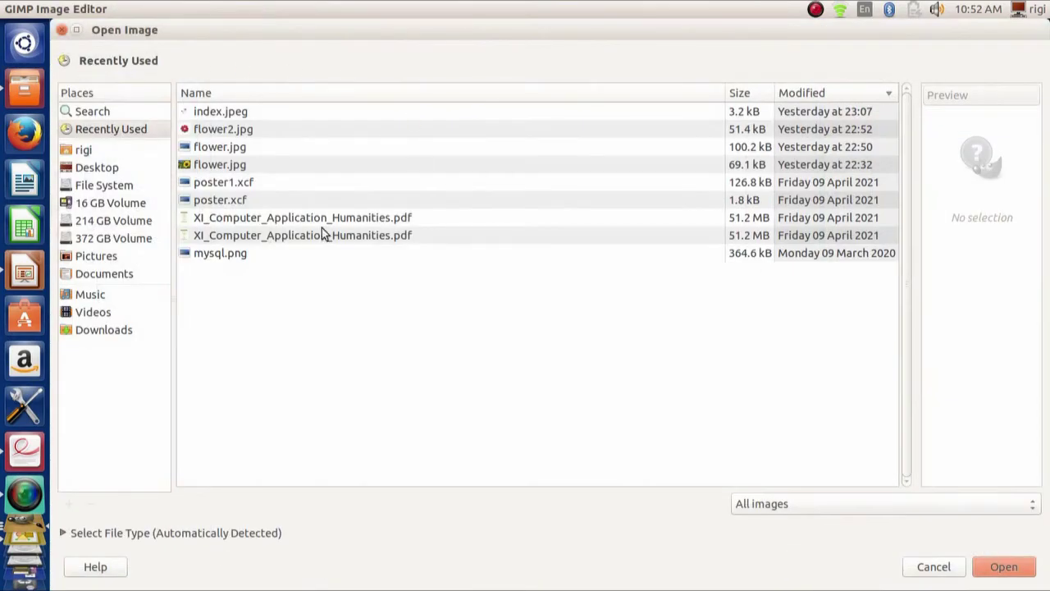
{"action": "left_click", "coordinate": [207, 166]}
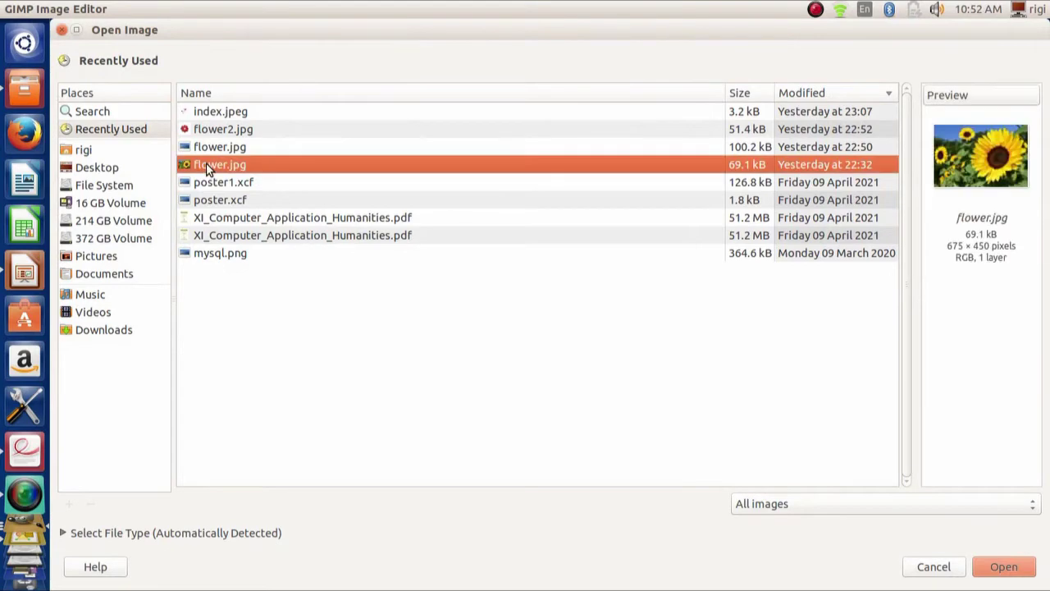
{"action": "left_click", "coordinate": [1005, 567]}
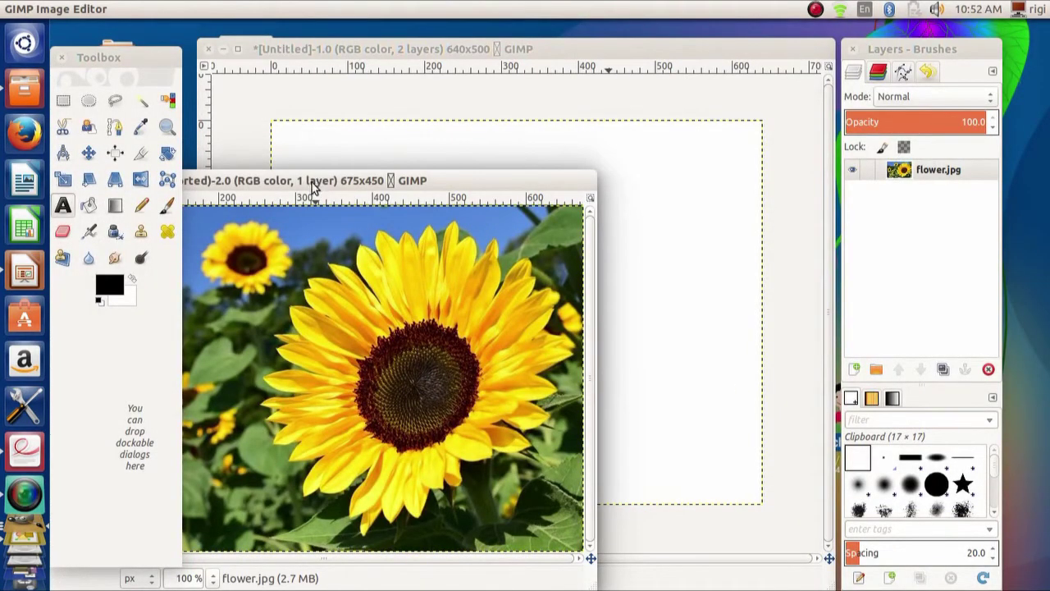
- Bring flower.jpg forward and draw an enlarged rectangle selection around the small top sunflower
{"action": "left_click_drag", "start_coordinate": [312, 183], "coordinate": [443, 126]}
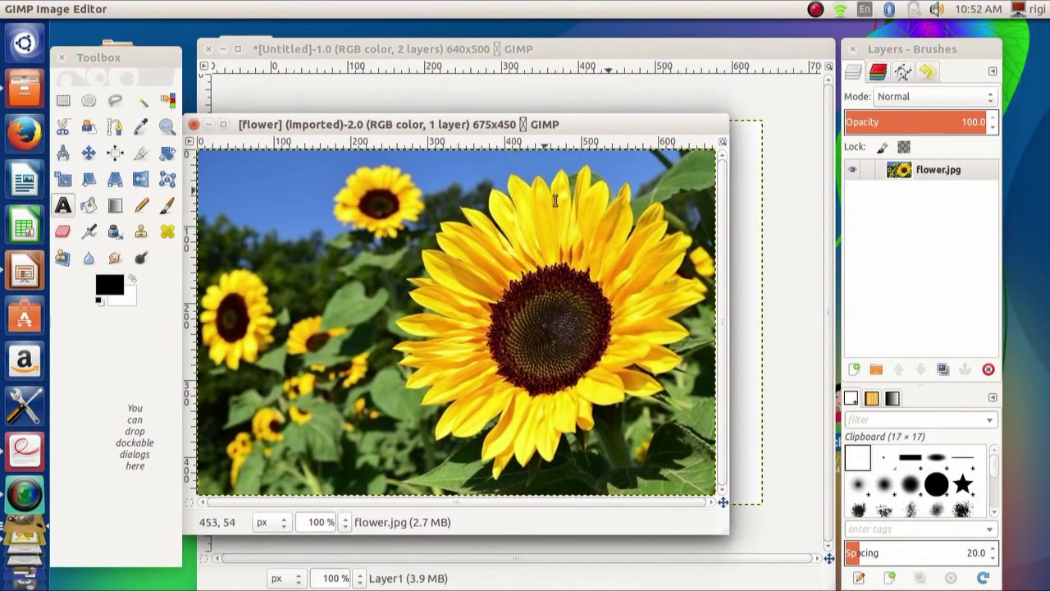
{"action": "left_click", "coordinate": [64, 102]}
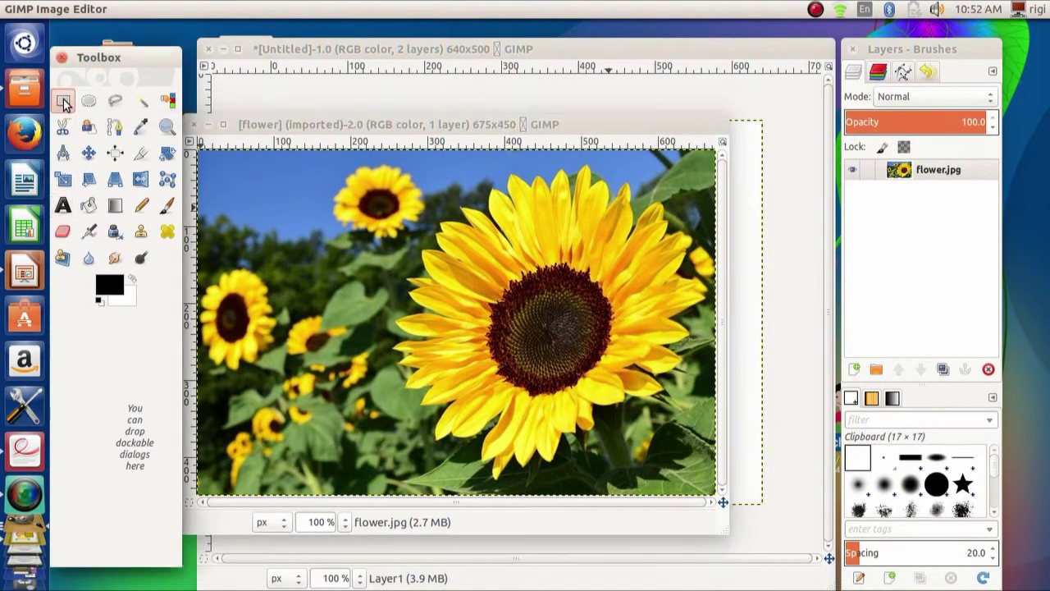
{"action": "left_click", "coordinate": [341, 175]}
{"action": "left_click_drag", "start_coordinate": [342, 175], "coordinate": [415, 240]}
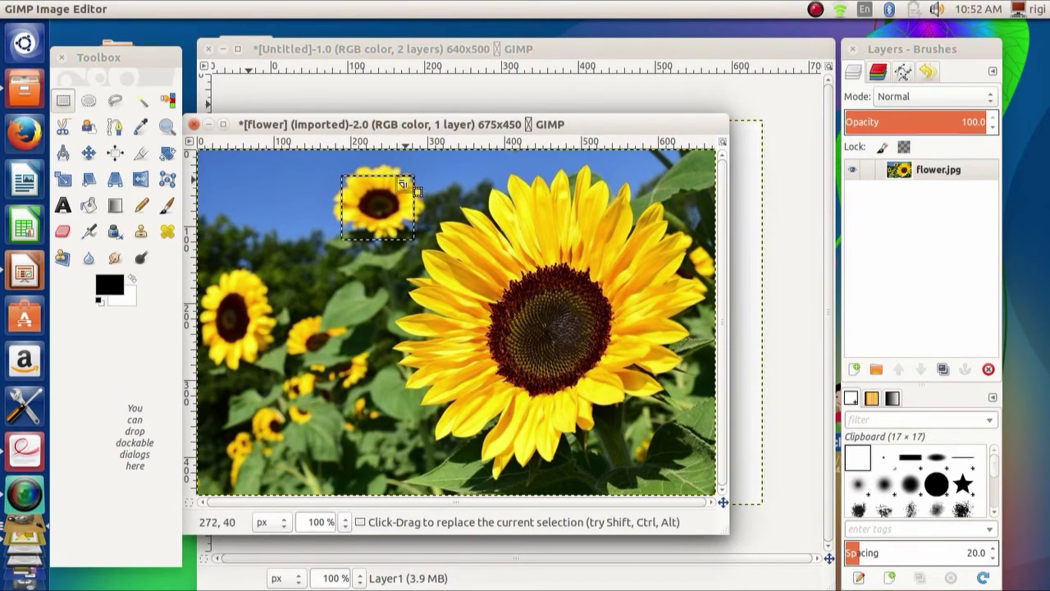
{"action": "left_click_drag", "start_coordinate": [405, 187], "coordinate": [343, 173]}
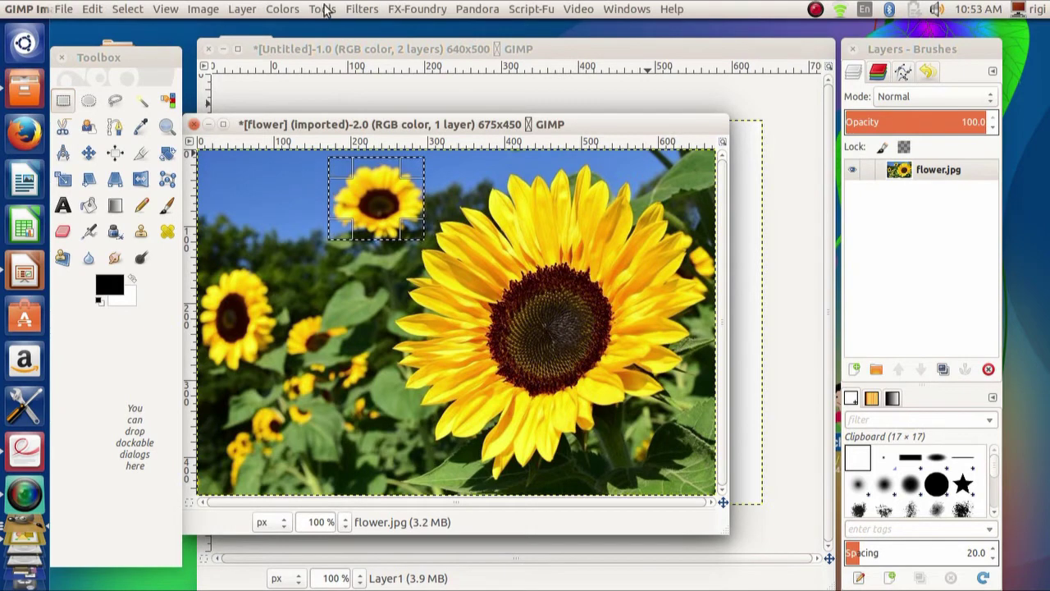
{"action": "left_click", "coordinate": [322, 8]}
{"action": "mouse_move", "coordinate": [342, 29]}
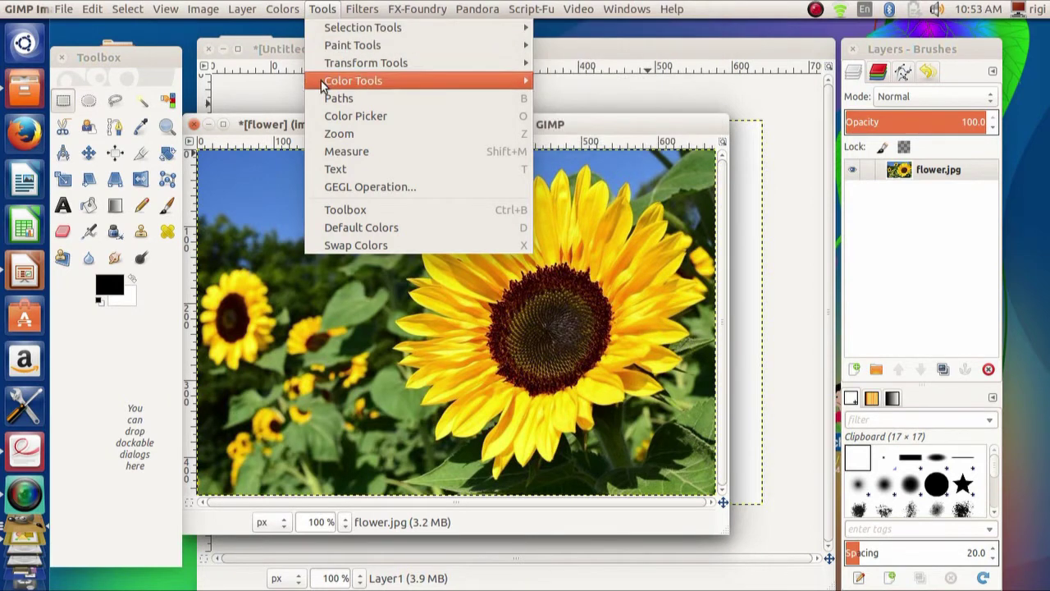
{"action": "left_click", "coordinate": [63, 100]}
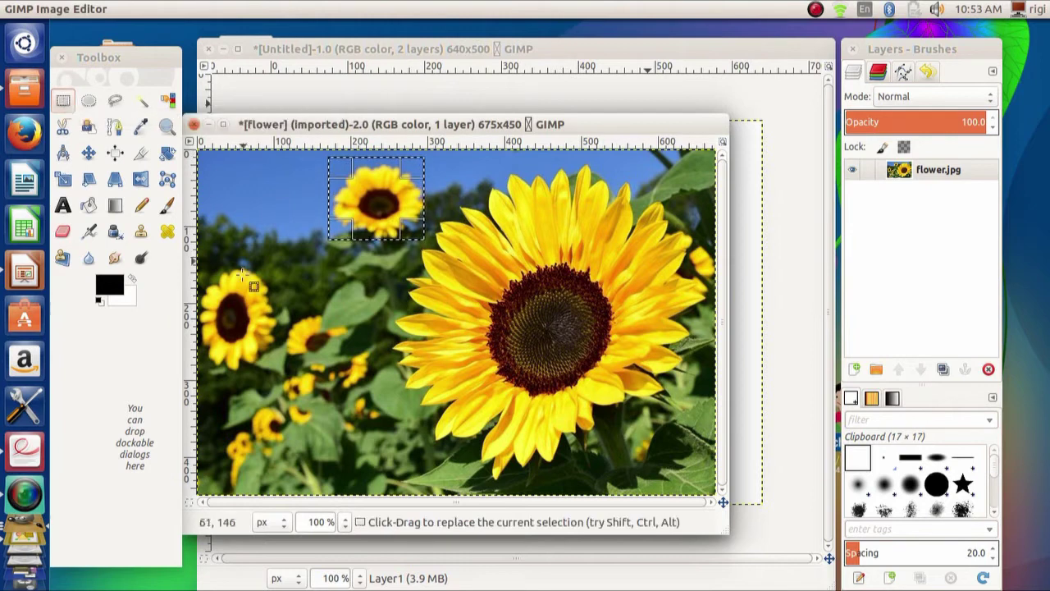
- Redraw the rectangle selection around the left sunflower, then bring up the textbook PDF
{"action": "left_click_drag", "start_coordinate": [229, 272], "coordinate": [301, 358]}
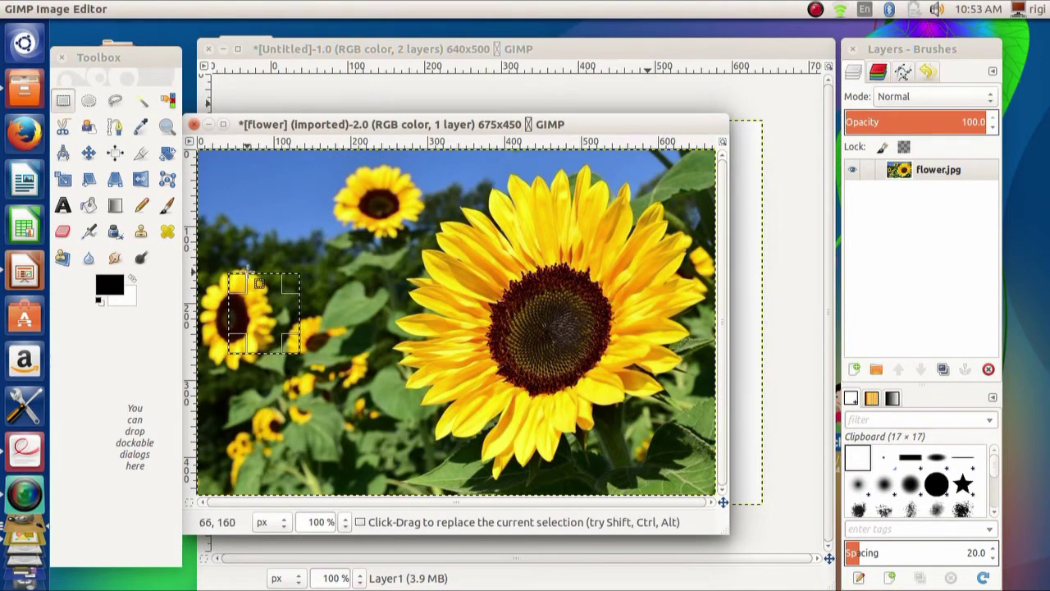
{"action": "left_click_drag", "start_coordinate": [237, 284], "coordinate": [209, 266]}
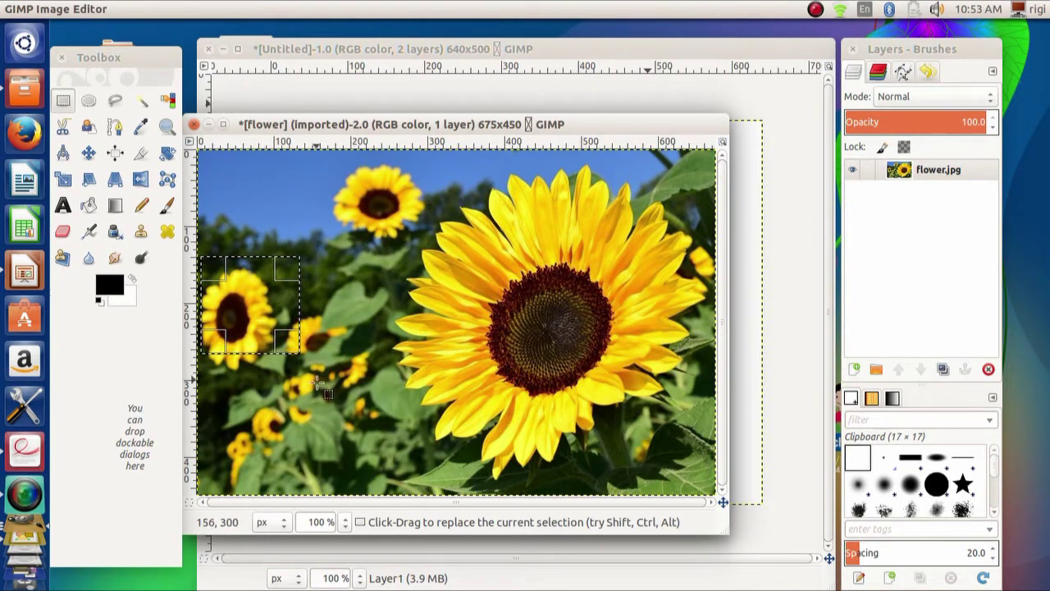
{"action": "left_click", "coordinate": [23, 458]}
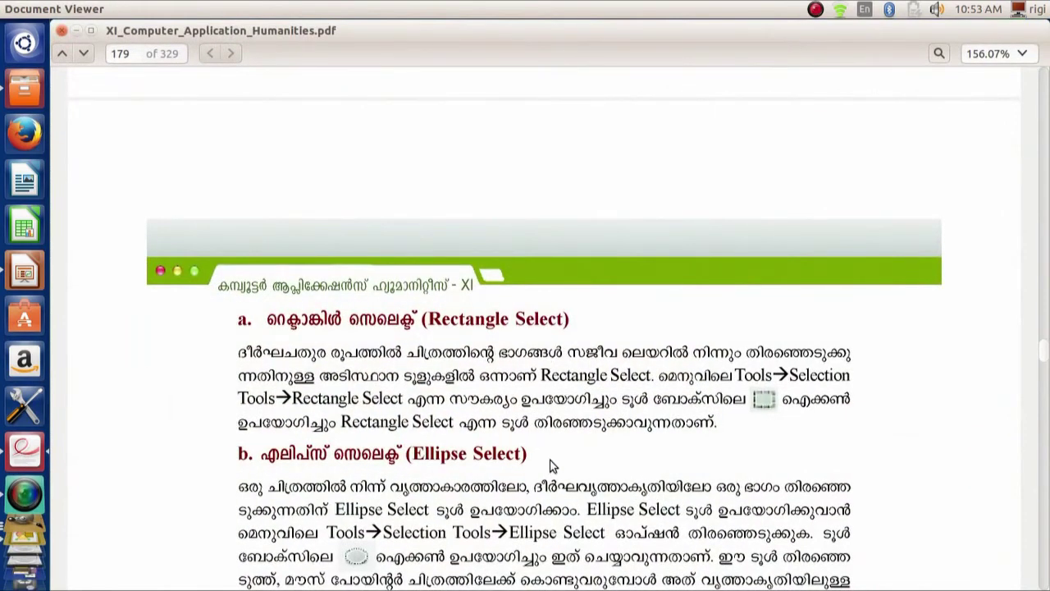
- Minimise Document Viewer to return to flower.jpg in GIMP
{"action": "left_click", "coordinate": [77, 32]}
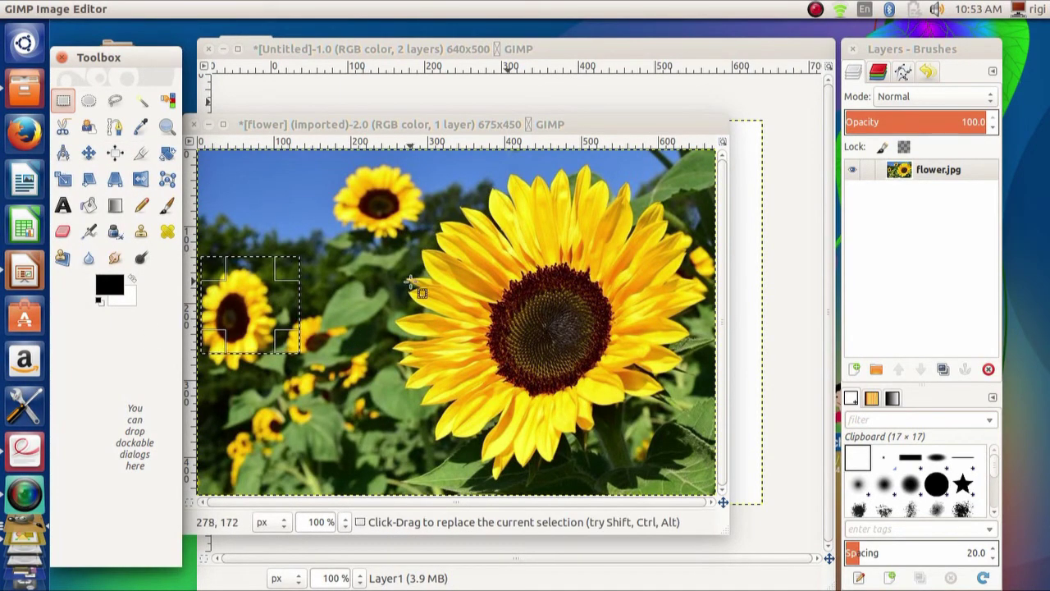
- Draw an elliptical selection around the small sunflower near the top with Ellipse Select
{"action": "left_click", "coordinate": [90, 101]}
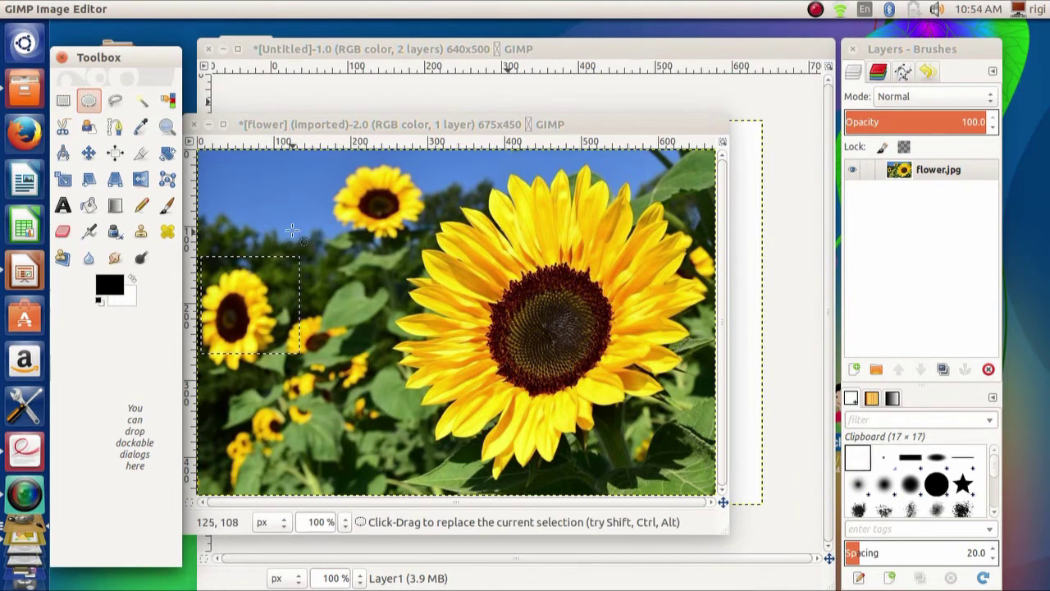
{"action": "left_click_drag", "start_coordinate": [330, 169], "coordinate": [427, 236]}
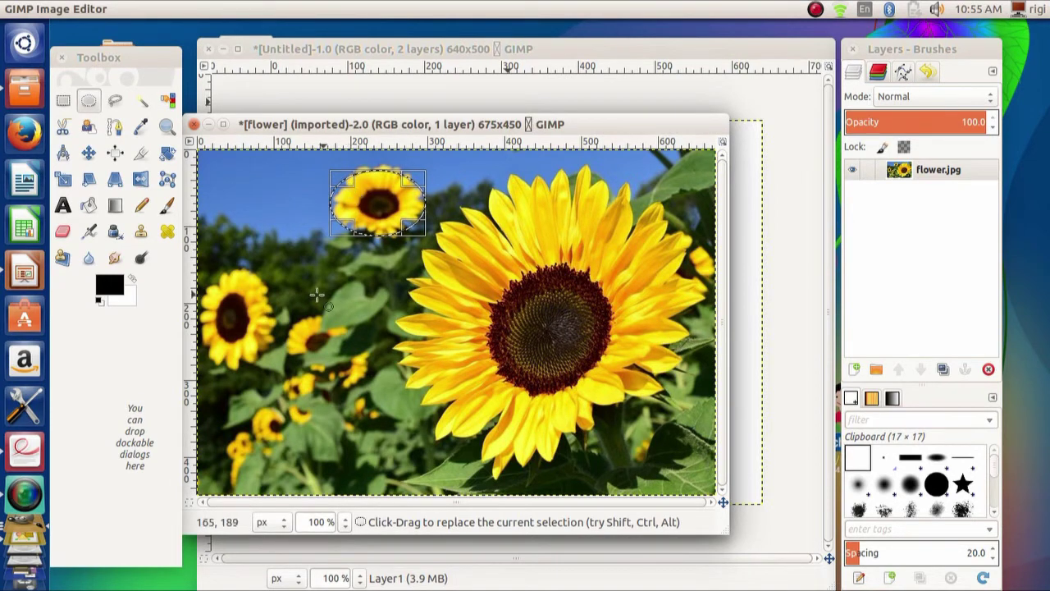
{"action": "left_click", "coordinate": [64, 101]}
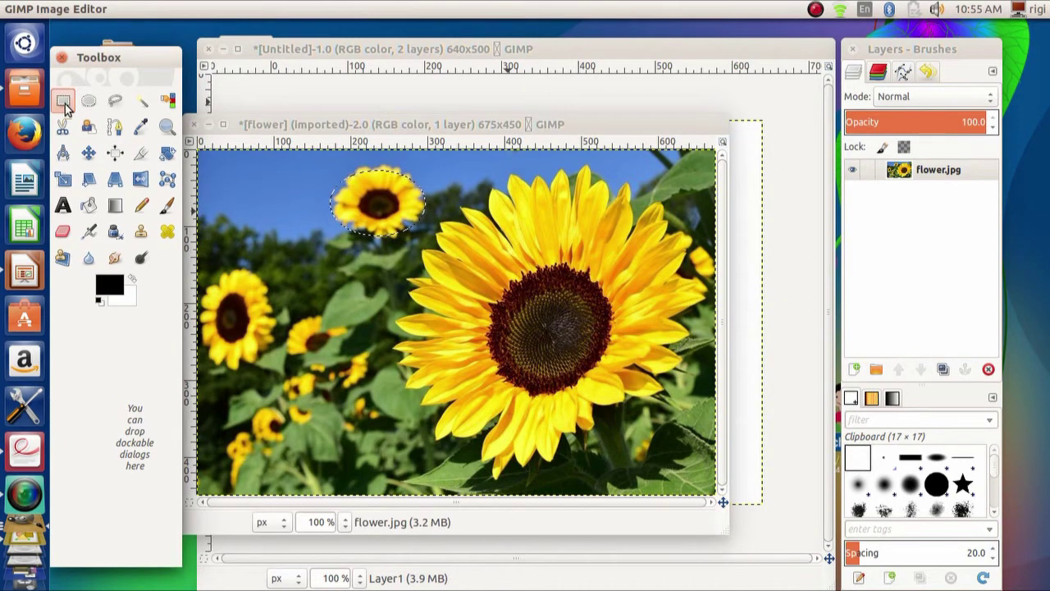
- Draw a rectangular selection around the small top sunflower, sized to about 116 × 97 px
{"action": "left_click_drag", "start_coordinate": [333, 161], "coordinate": [430, 246]}
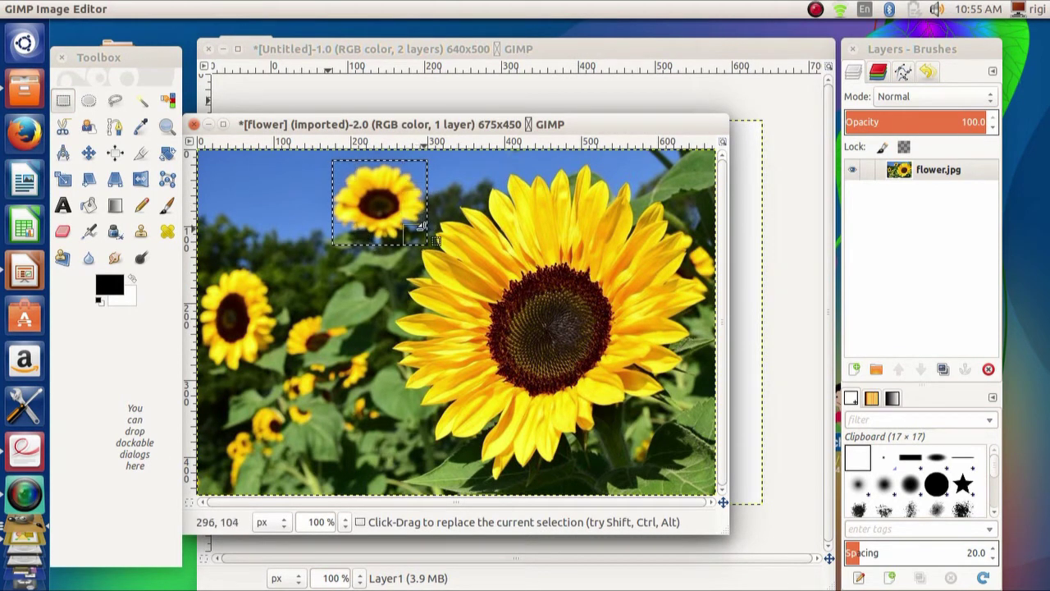
{"action": "left_click_drag", "start_coordinate": [425, 235], "coordinate": [415, 225]}
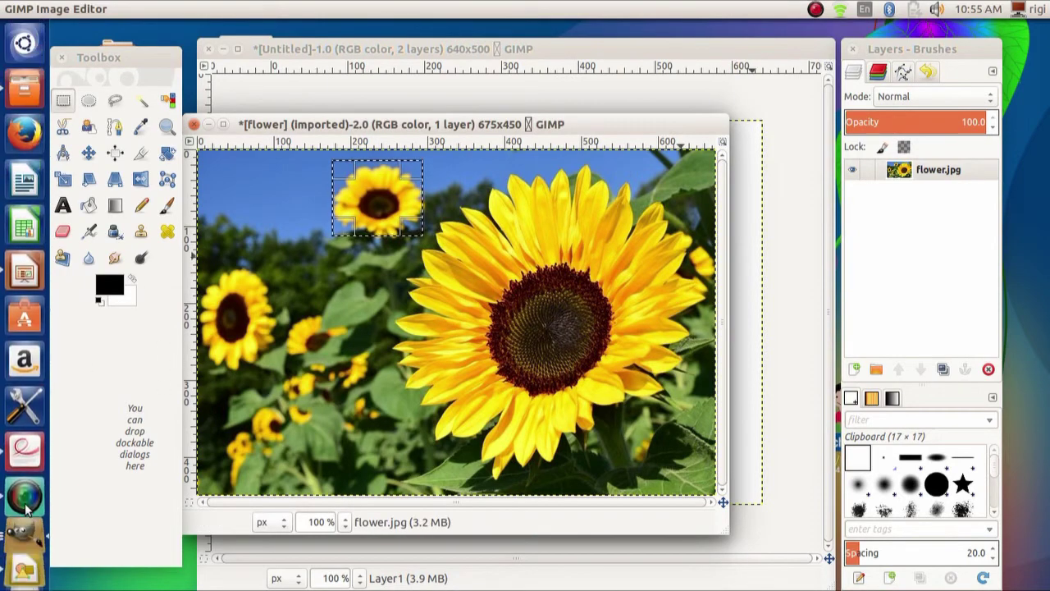
- Read the textbook's Free Select (Lasso Tool) section, then minimise Document Viewer to show GIMP
{"action": "left_click", "coordinate": [25, 450]}
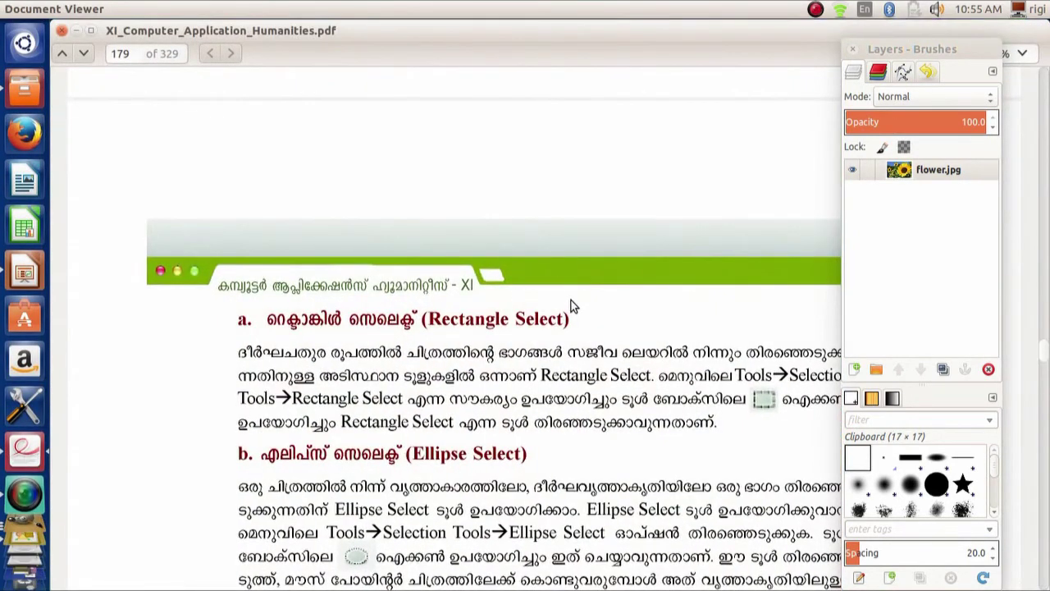
{"action": "scroll", "coordinate": [572, 301], "scroll_direction": "down", "scroll_amount": 5}
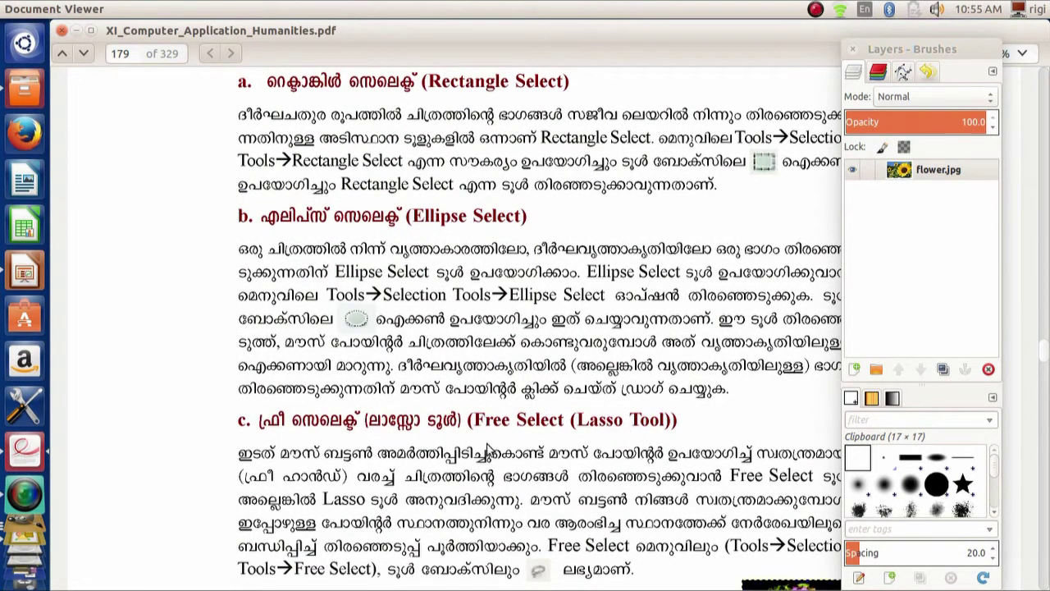
{"action": "left_click", "coordinate": [62, 30]}
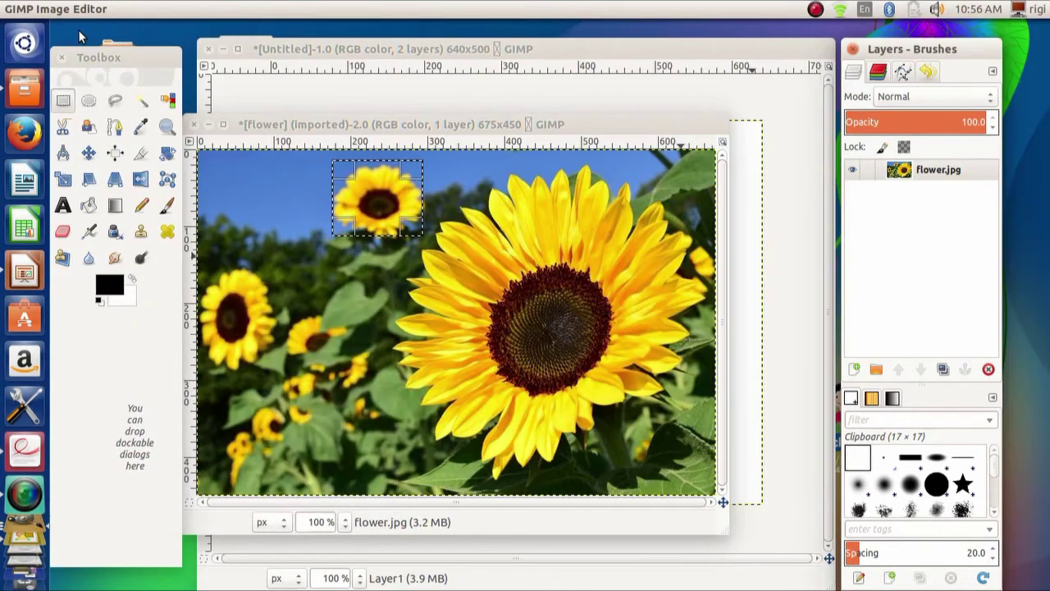
{"action": "key", "text": "alt+Tab"}
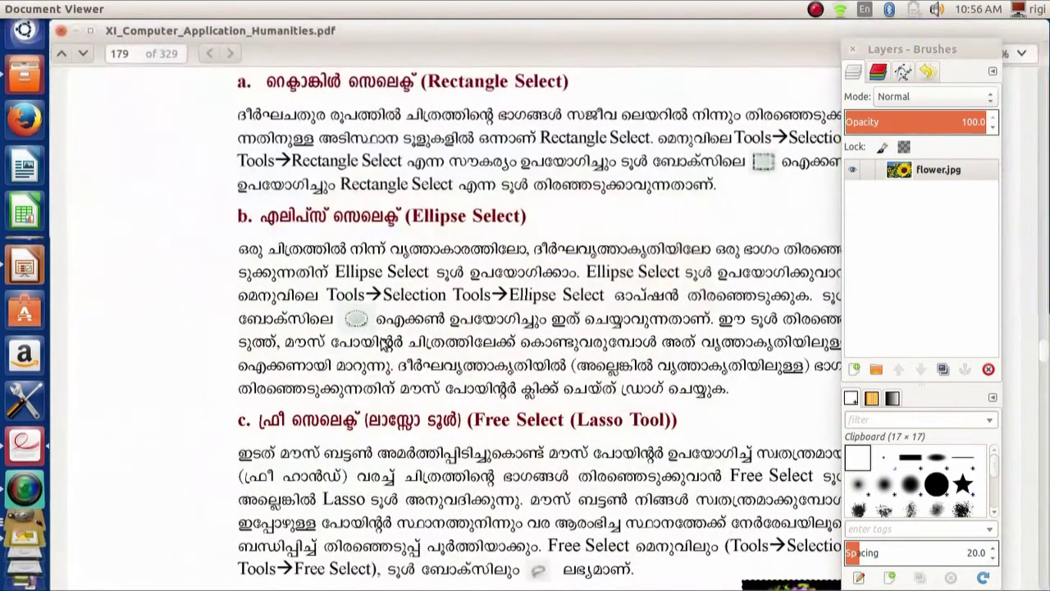
{"action": "scroll", "coordinate": [747, 220], "scroll_direction": "down", "scroll_amount": 7}
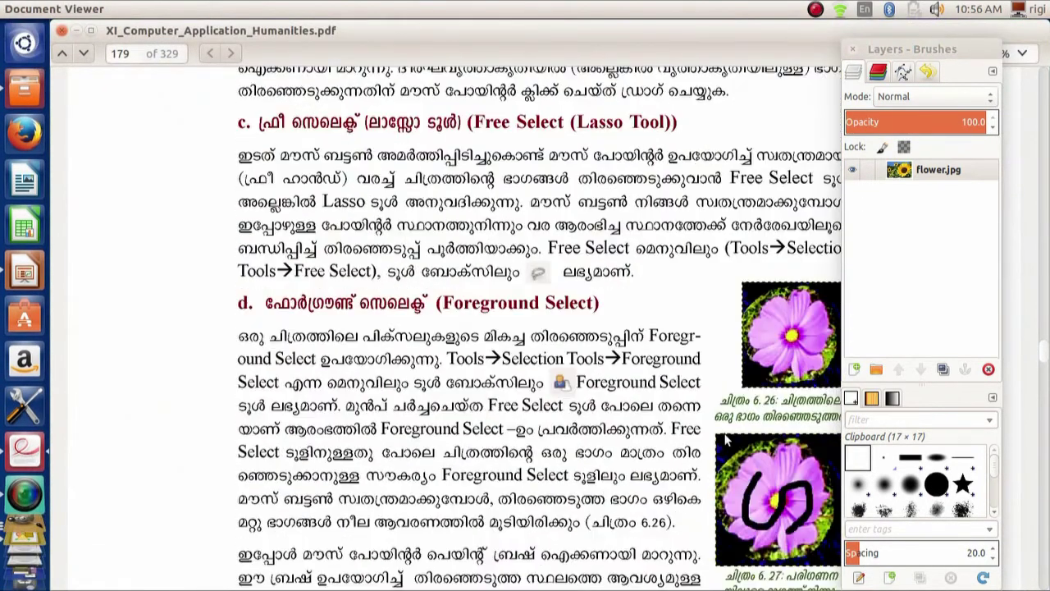
{"action": "scroll", "coordinate": [725, 437], "scroll_direction": "up", "scroll_amount": 4}
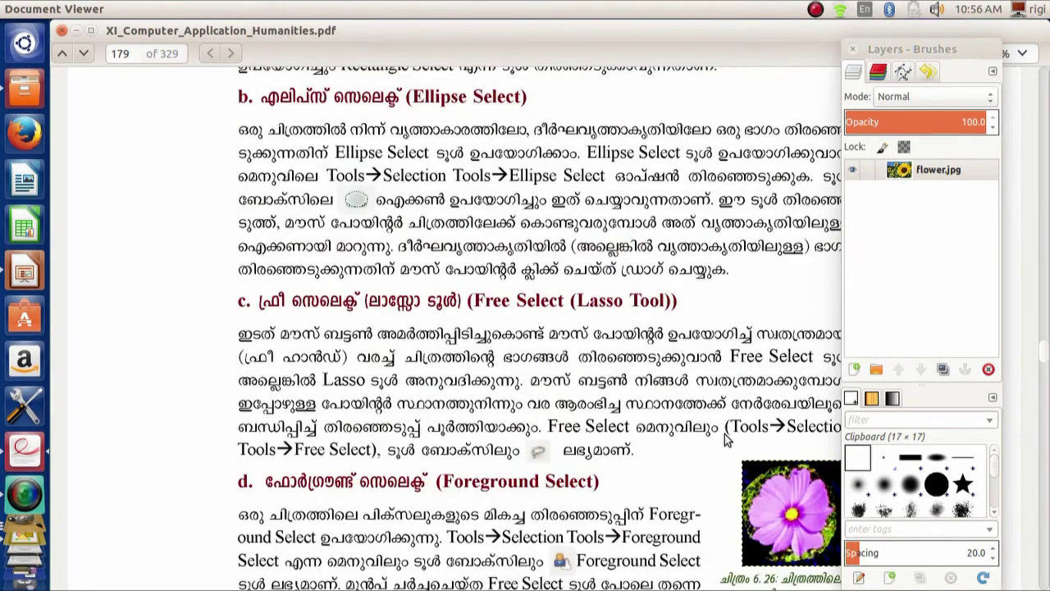
{"action": "left_click", "coordinate": [76, 31]}
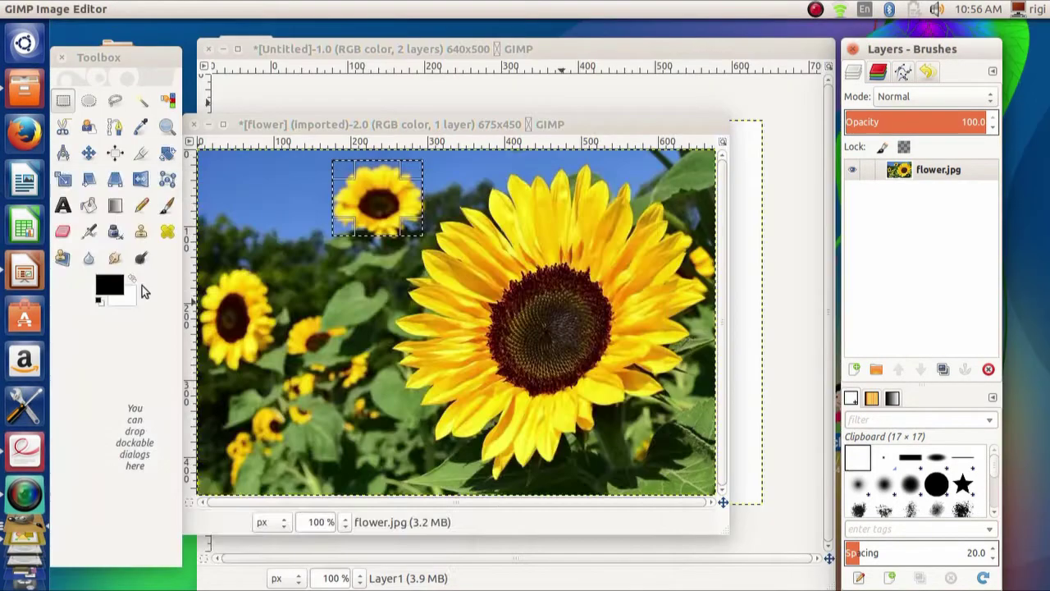
- Trace a Free Select outline along the big sunflower's left petals and commit it
{"action": "left_click", "coordinate": [115, 101]}
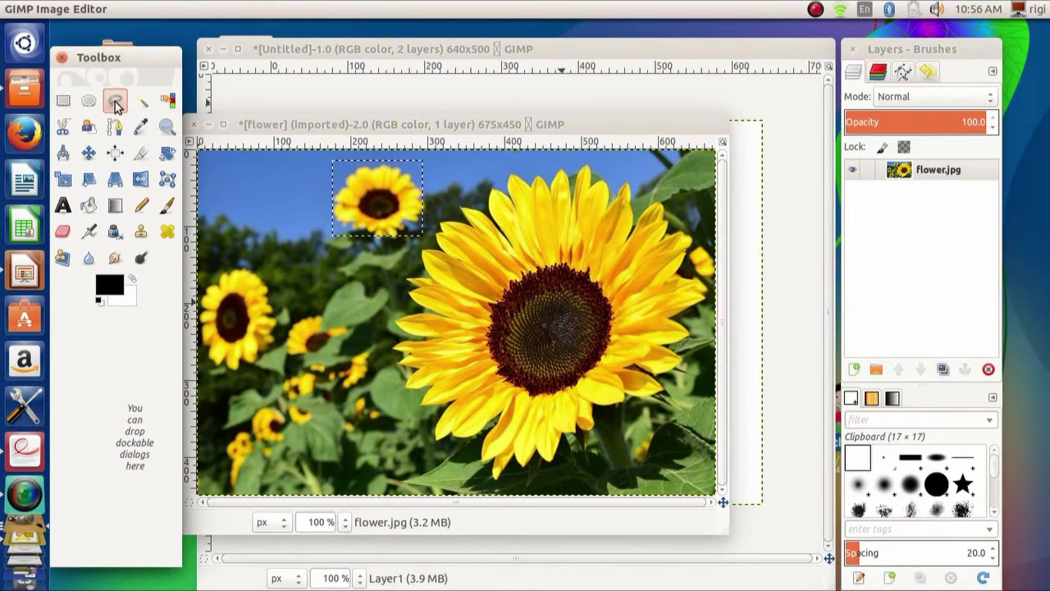
{"action": "left_click", "coordinate": [440, 333]}
{"action": "left_click", "coordinate": [440, 333]}
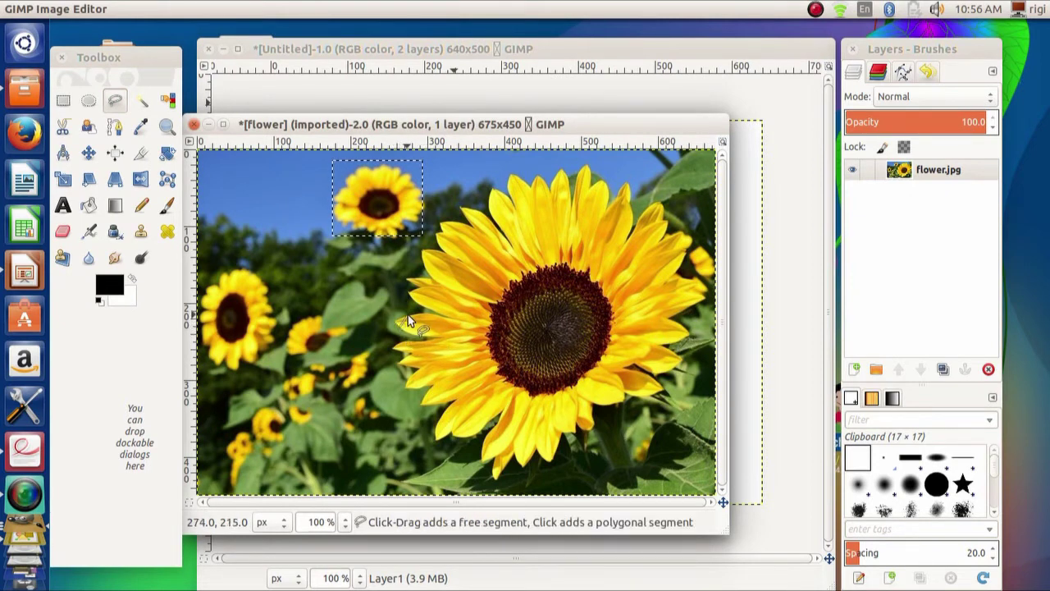
{"action": "mouse_move", "coordinate": [406, 319]}
{"action": "left_mouse_down"}
{"action": "mouse_move", "coordinate": [449, 320]}
{"action": "mouse_move", "coordinate": [412, 292]}
{"action": "mouse_move", "coordinate": [434, 283]}
{"action": "mouse_move", "coordinate": [406, 272]}
{"action": "mouse_move", "coordinate": [437, 277]}
{"action": "mouse_move", "coordinate": [427, 250]}
{"action": "mouse_move", "coordinate": [457, 262]}
{"action": "mouse_move", "coordinate": [454, 329]}
{"action": "mouse_move", "coordinate": [423, 342]}
{"action": "mouse_move", "coordinate": [403, 328]}
{"action": "left_mouse_up"}
{"action": "key", "text": "Return"}
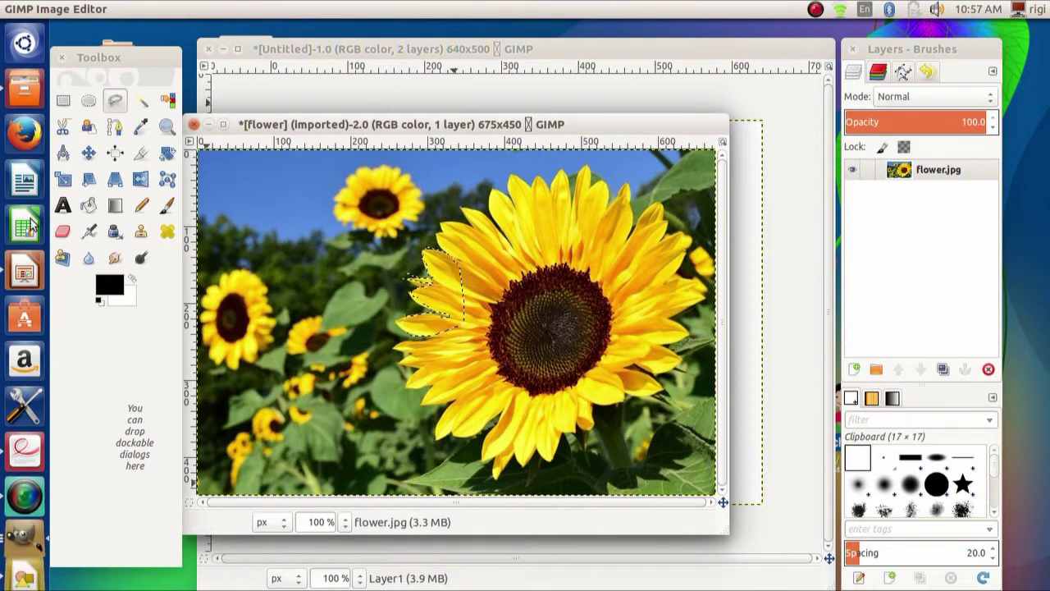
- Start a Free Select polygon with points along the big sunflower's top petal tips
{"action": "left_click", "coordinate": [115, 102]}
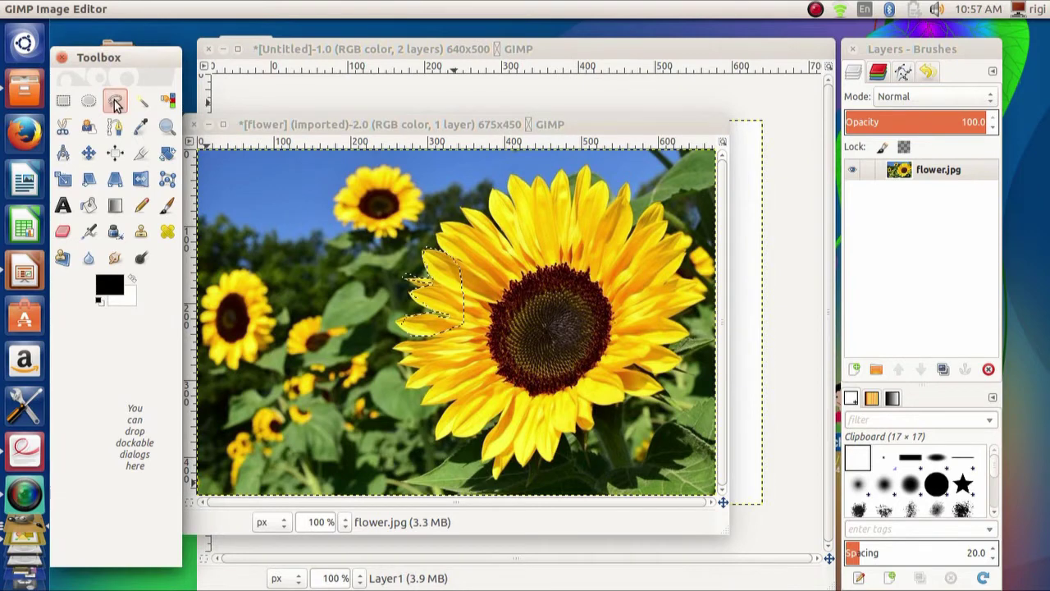
{"action": "left_click", "coordinate": [511, 251]}
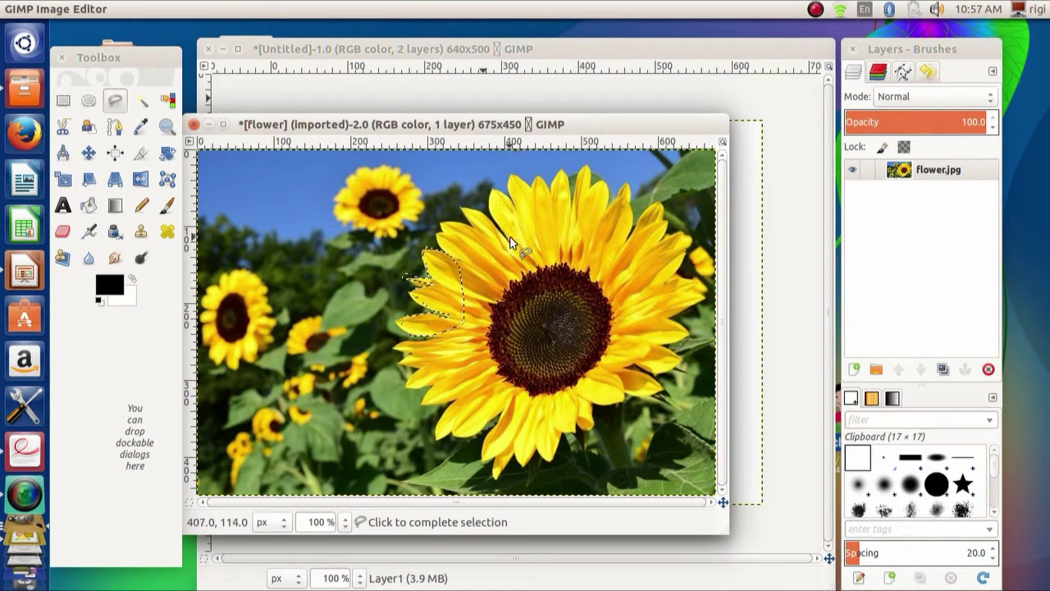
{"action": "left_click", "coordinate": [491, 188]}
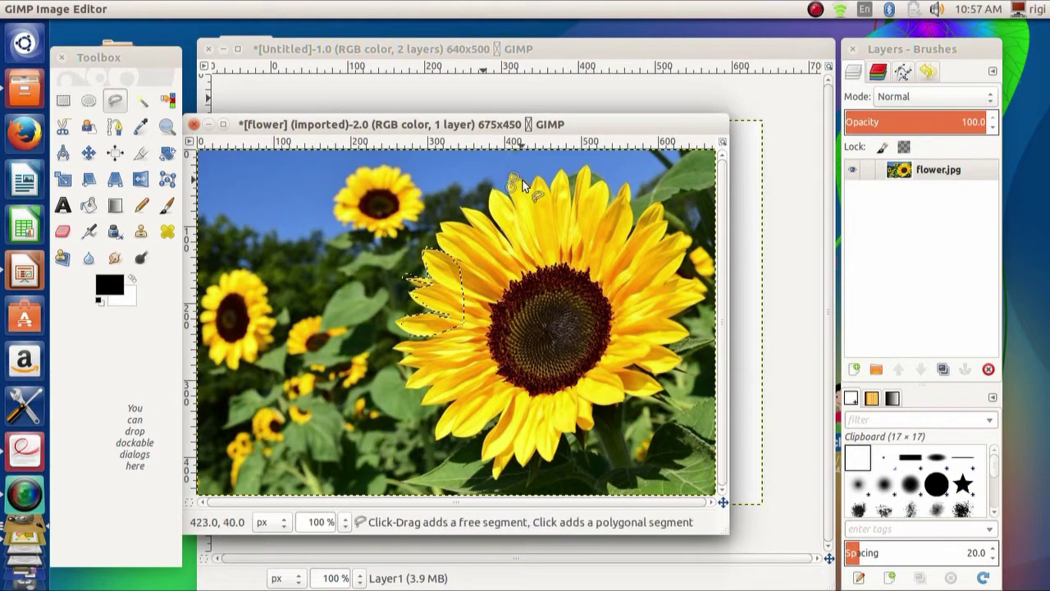
{"action": "left_click", "coordinate": [522, 186]}
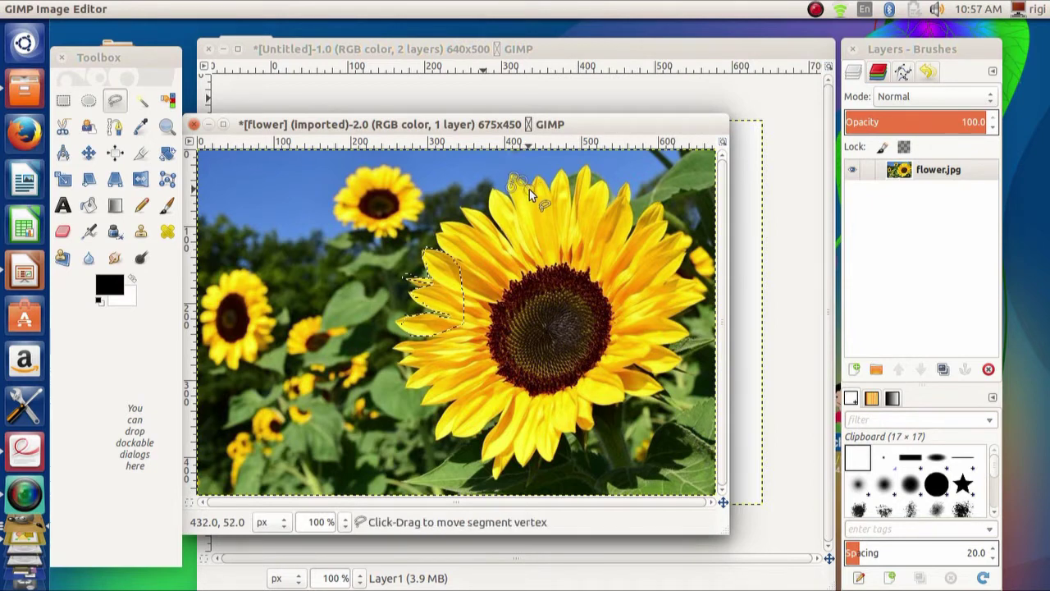
{"action": "left_click", "coordinate": [536, 177]}
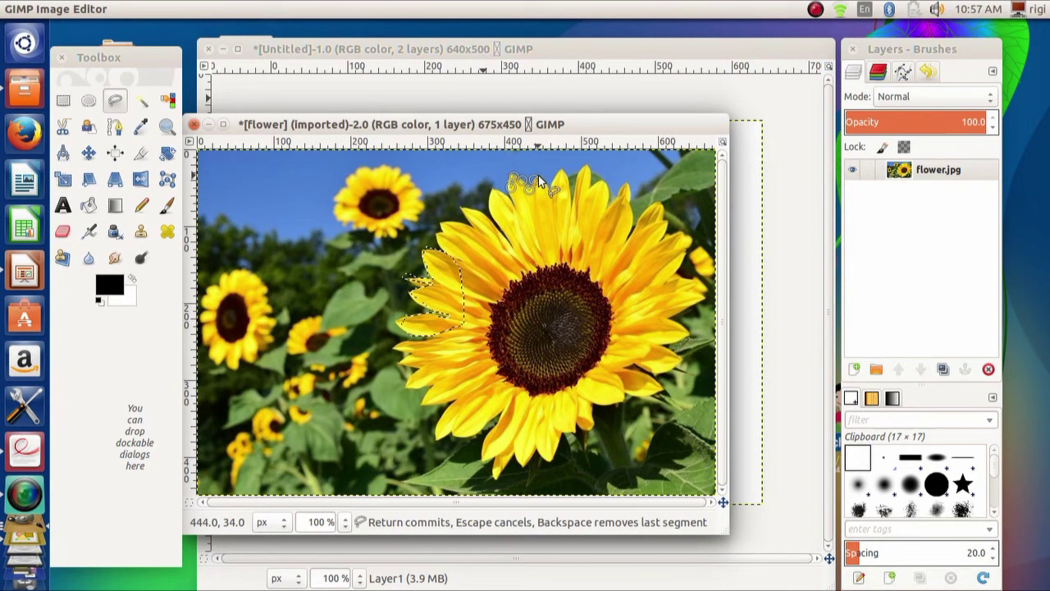
{"action": "left_click", "coordinate": [545, 183]}
- Add the remaining top-petal points and close the polygon at its starting point
{"action": "left_click", "coordinate": [550, 189]}
{"action": "left_click", "coordinate": [565, 177]}
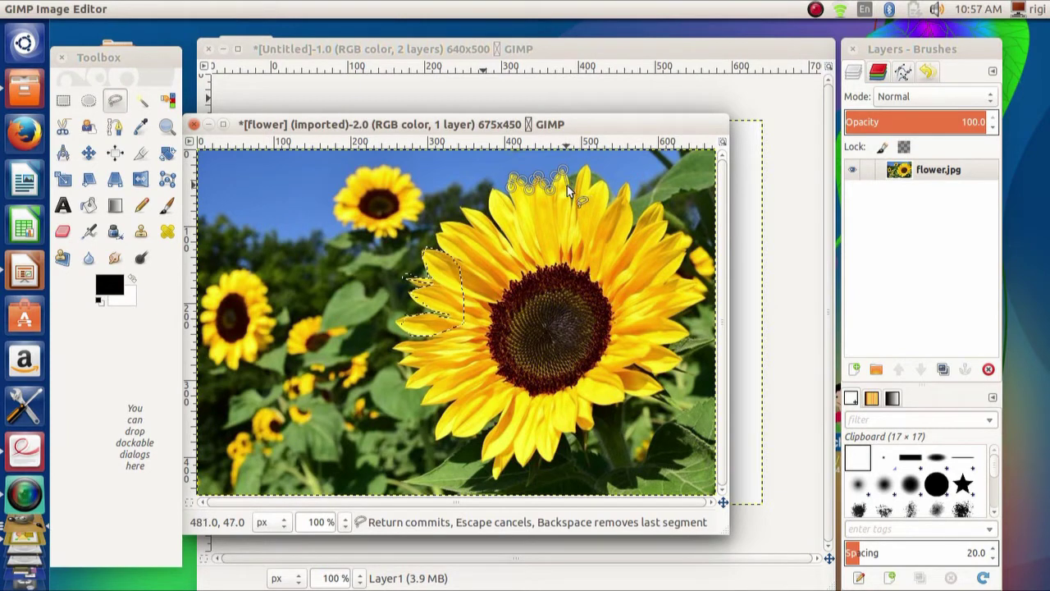
{"action": "left_click", "coordinate": [569, 185]}
{"action": "left_click", "coordinate": [573, 206]}
{"action": "left_click", "coordinate": [582, 171]}
{"action": "left_click", "coordinate": [604, 195]}
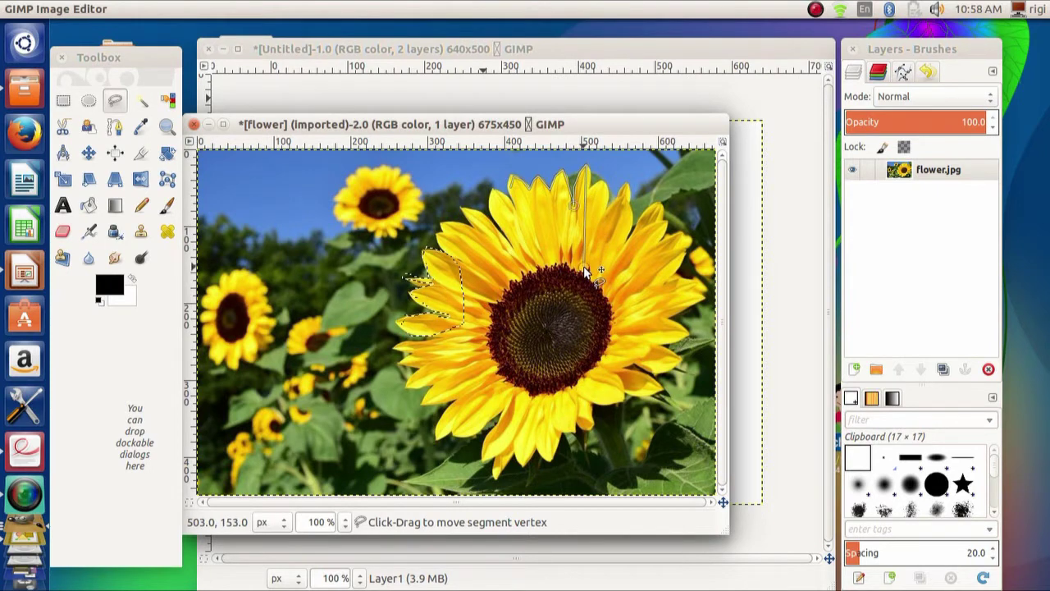
{"action": "left_click", "coordinate": [508, 189]}
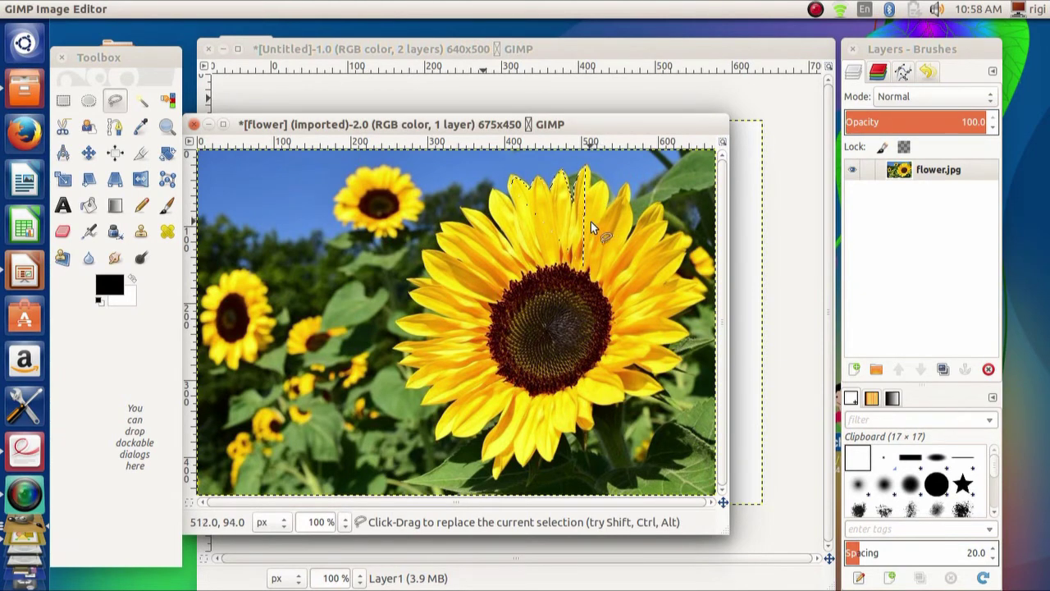
- Scroll the textbook to its Foreground Select section, then return to GIMP
{"action": "left_click", "coordinate": [24, 453]}
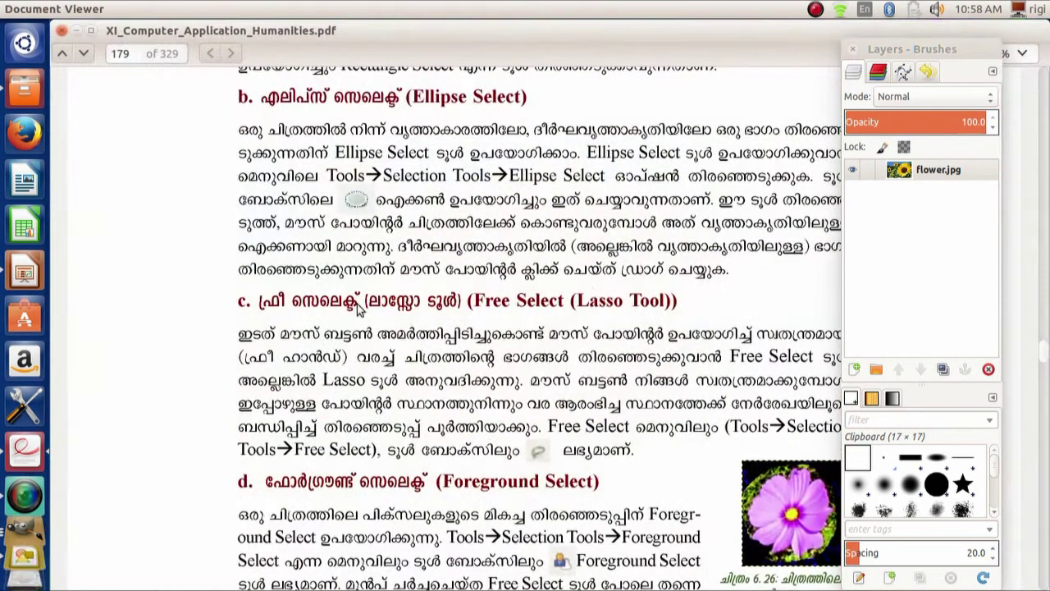
{"action": "scroll", "coordinate": [625, 307], "scroll_direction": "down", "scroll_amount": 4}
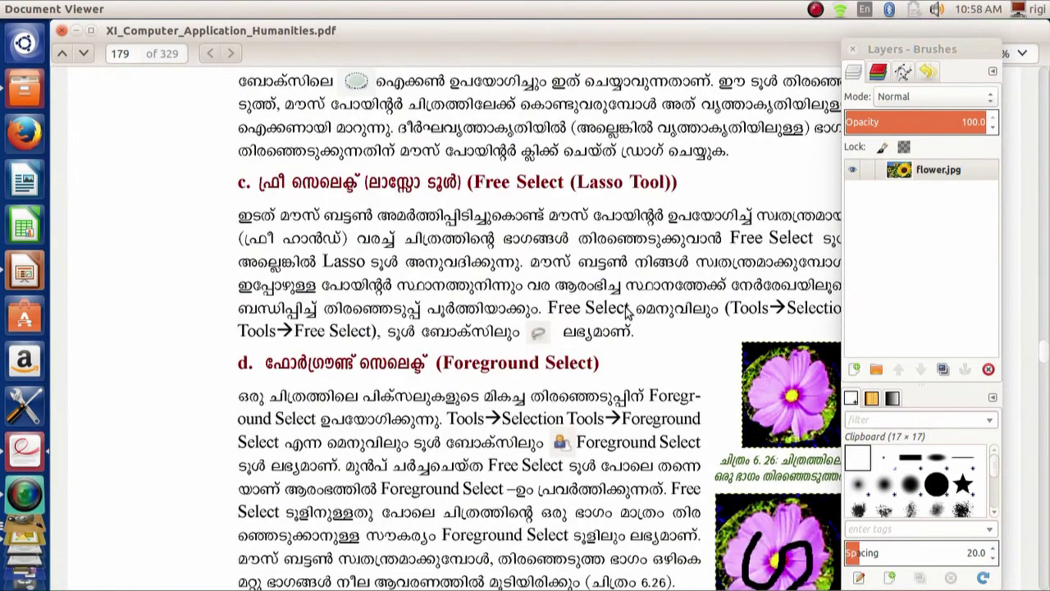
{"action": "scroll", "coordinate": [626, 308], "scroll_direction": "down", "scroll_amount": 3}
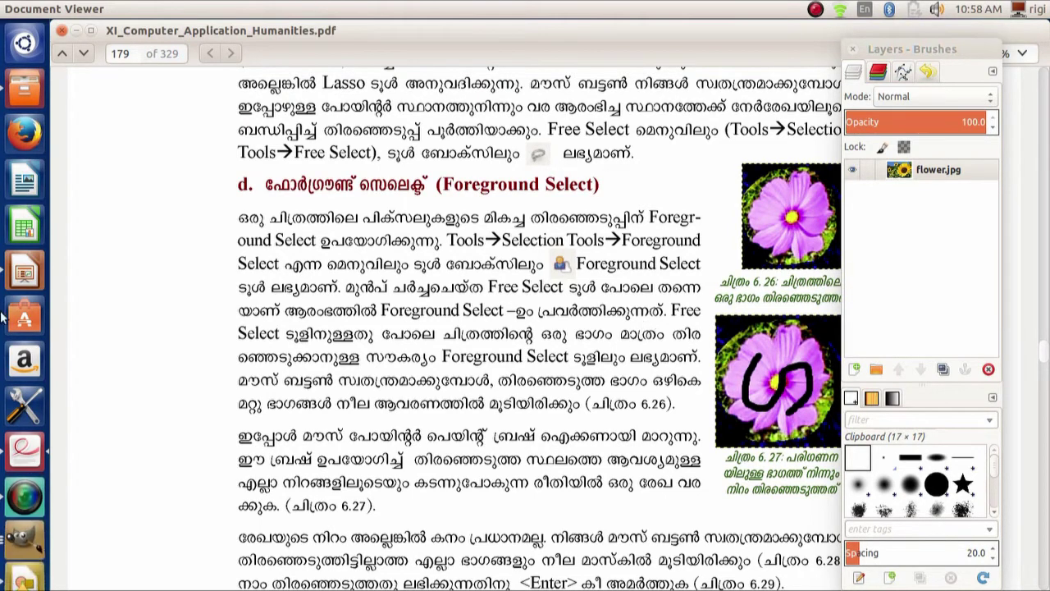
{"action": "left_click", "coordinate": [21, 547]}
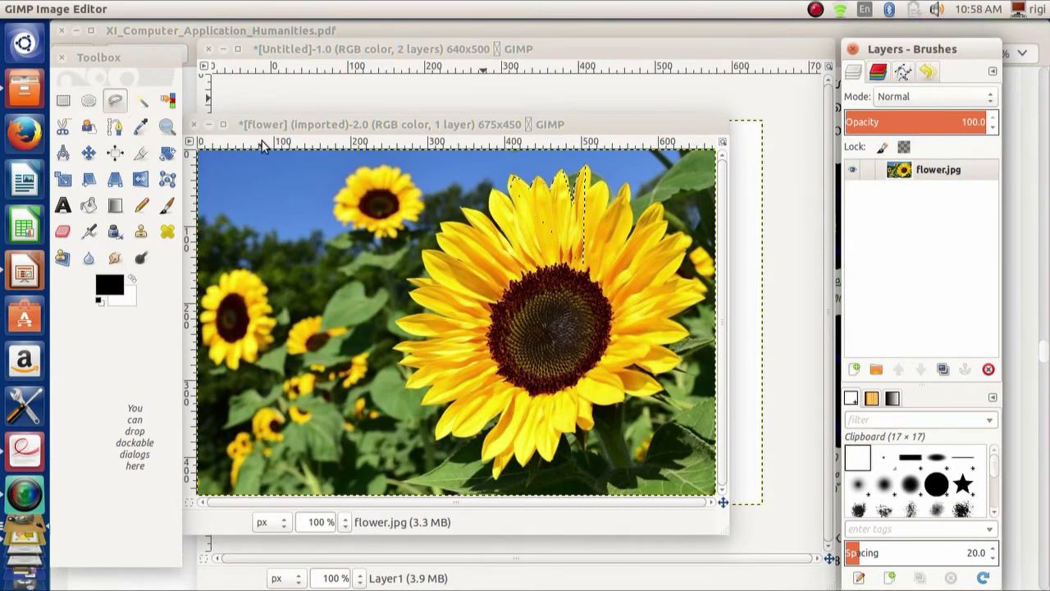
- With Foreground Select, draw a closed rough outline around the big sunflower's left petals
{"action": "left_click", "coordinate": [87, 129]}
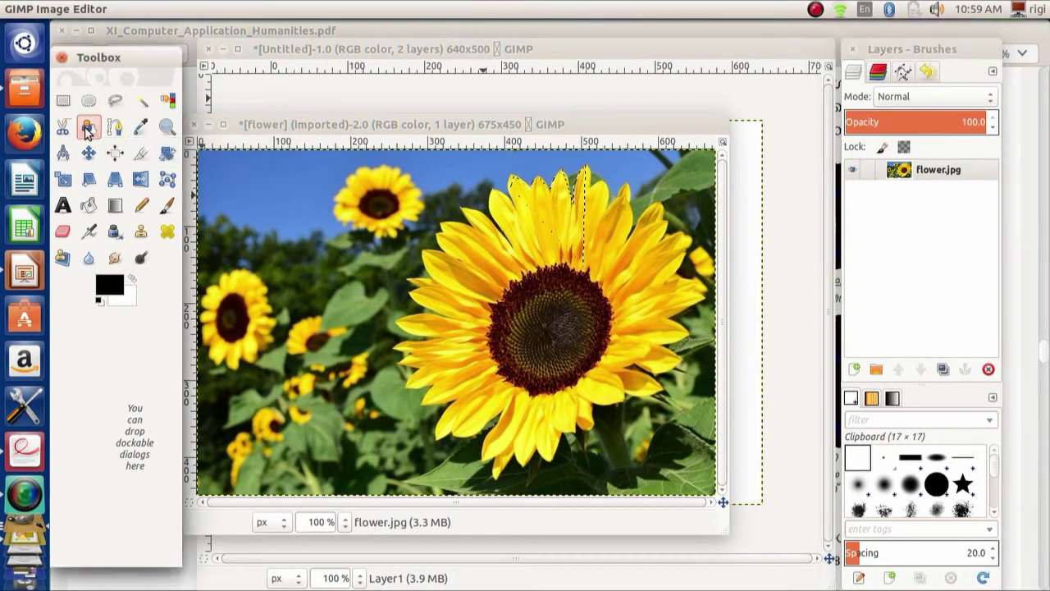
{"action": "left_click", "coordinate": [457, 318]}
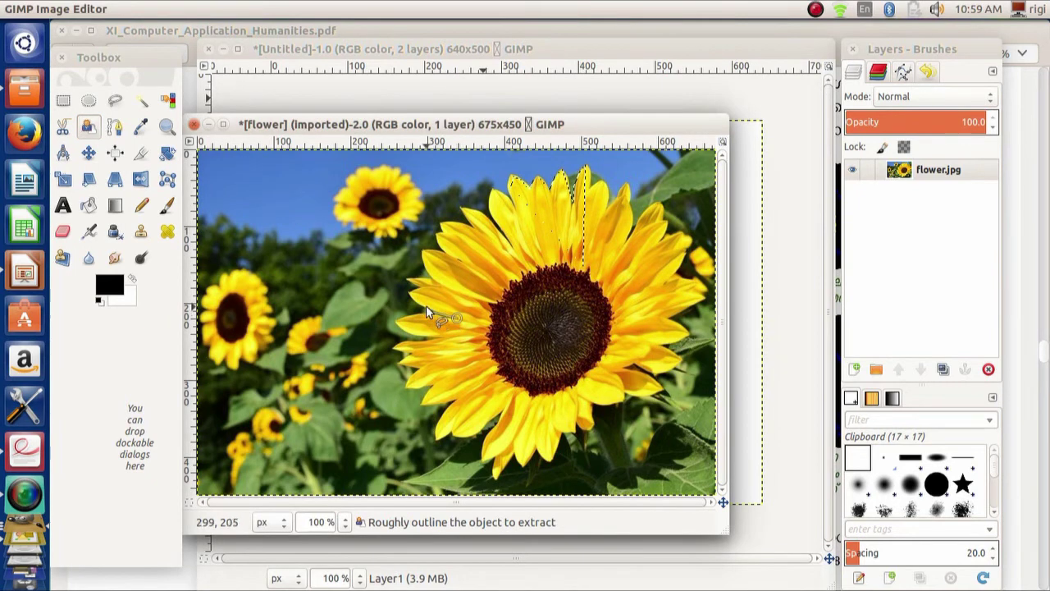
{"action": "left_click", "coordinate": [423, 305]}
{"action": "left_click", "coordinate": [408, 293]}
{"action": "left_click", "coordinate": [442, 284]}
{"action": "left_click", "coordinate": [425, 250]}
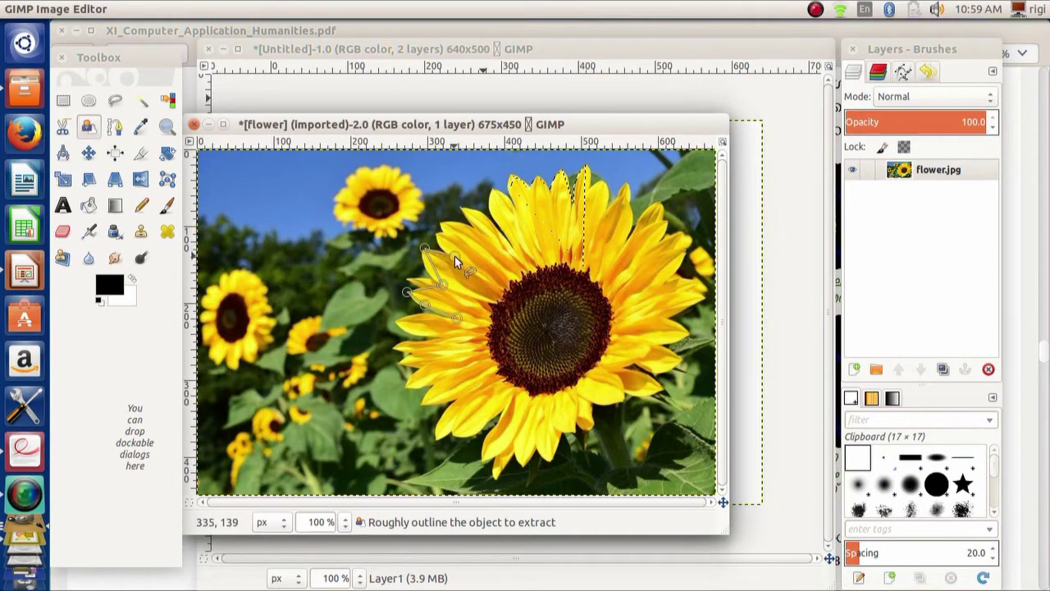
{"action": "left_click", "coordinate": [441, 224]}
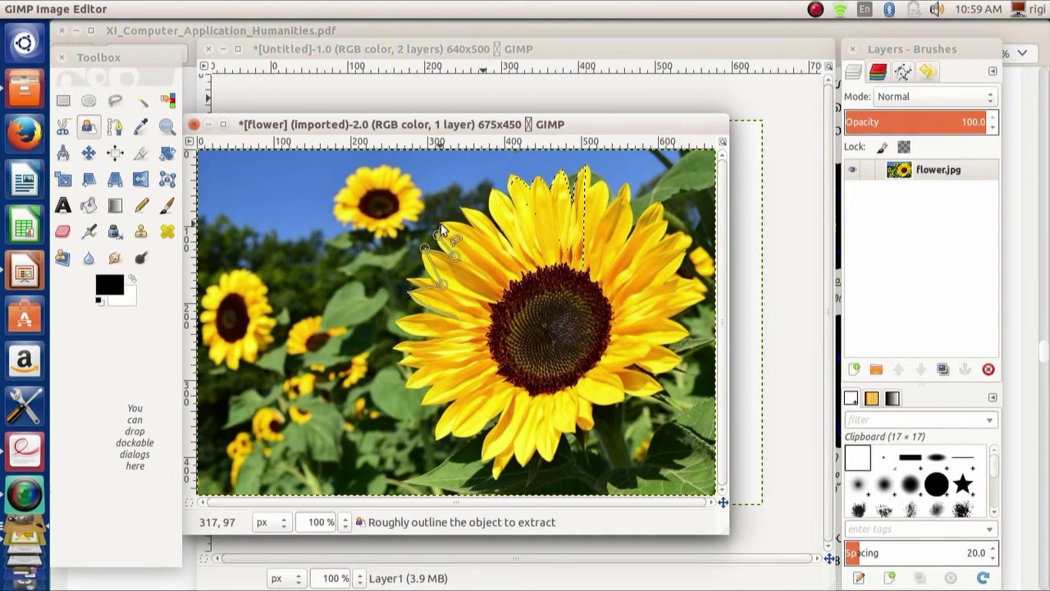
{"action": "left_click", "coordinate": [510, 249]}
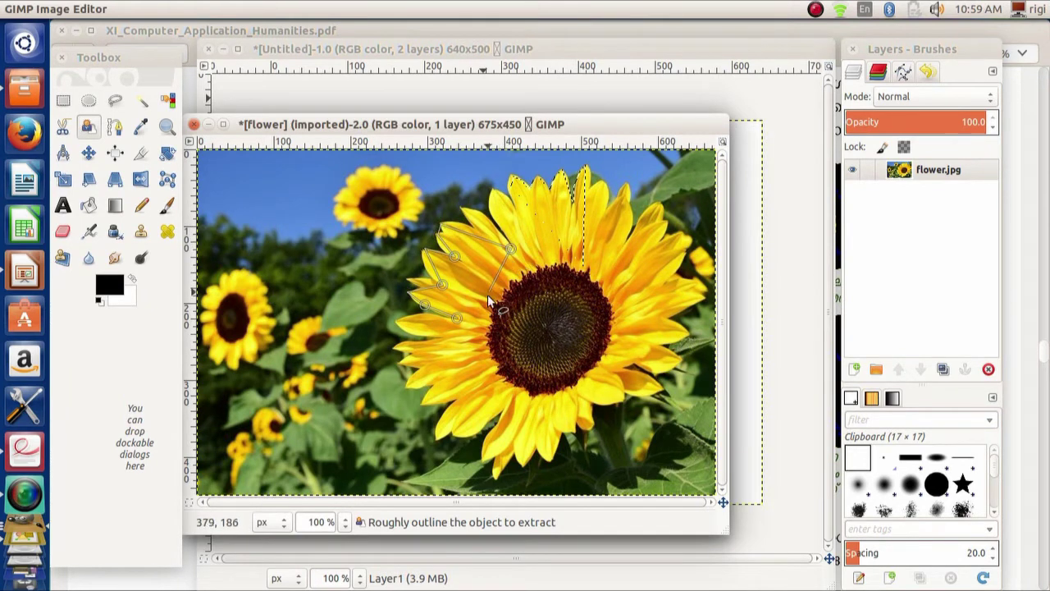
{"action": "left_click", "coordinate": [457, 318]}
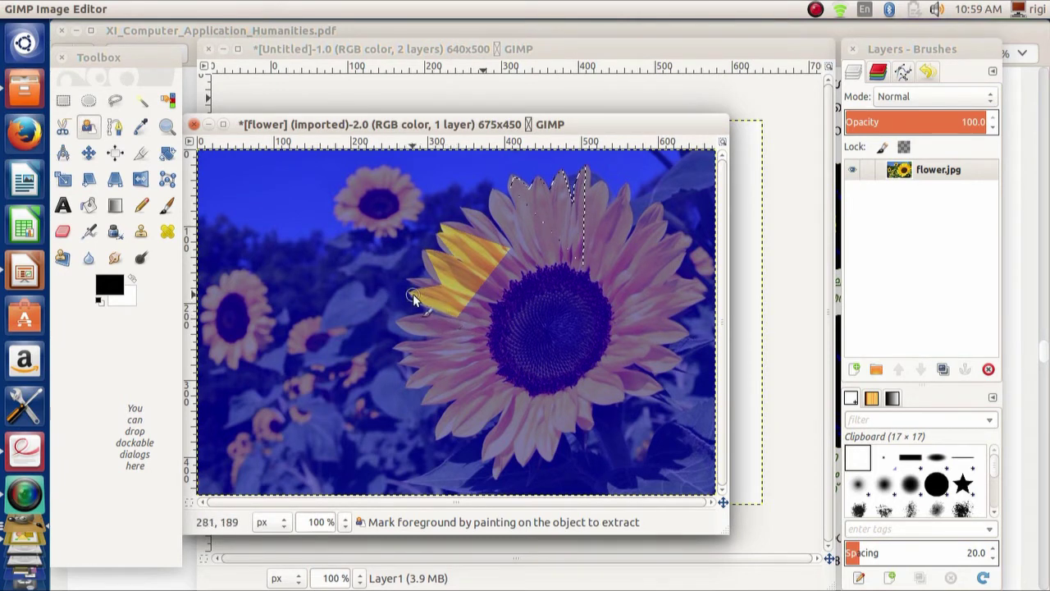
- Paint a foreground stroke over the outlined left petals and accept them as the selection
{"action": "mouse_move", "coordinate": [412, 297]}
{"action": "left_mouse_down"}
{"action": "mouse_move", "coordinate": [459, 305]}
{"action": "mouse_move", "coordinate": [476, 295]}
{"action": "mouse_move", "coordinate": [433, 256]}
{"action": "mouse_move", "coordinate": [476, 275]}
{"action": "mouse_move", "coordinate": [492, 269]}
{"action": "mouse_move", "coordinate": [450, 238]}
{"action": "left_mouse_up"}
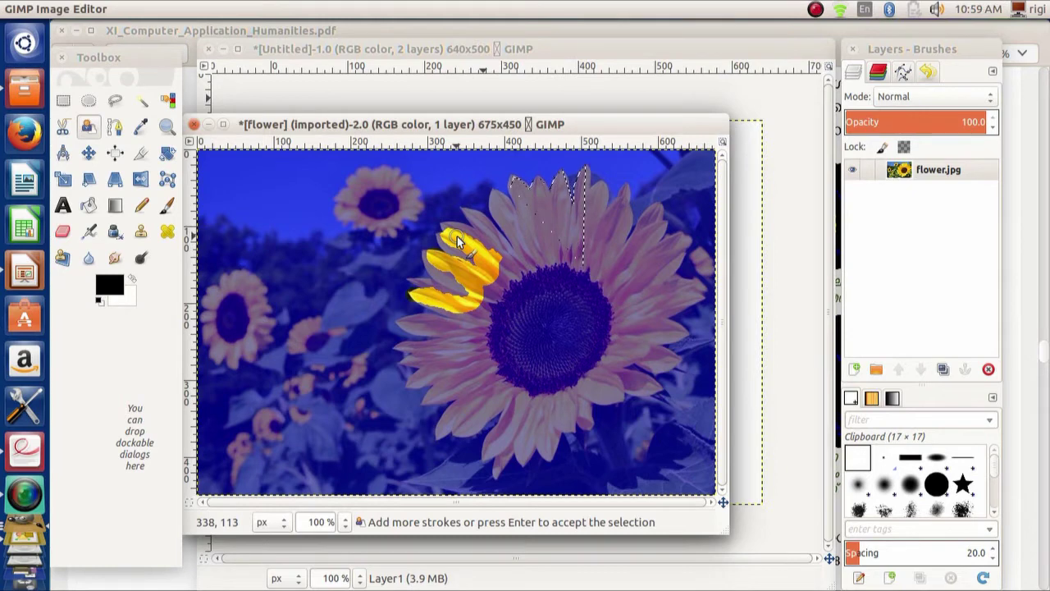
{"action": "key", "text": "Return"}
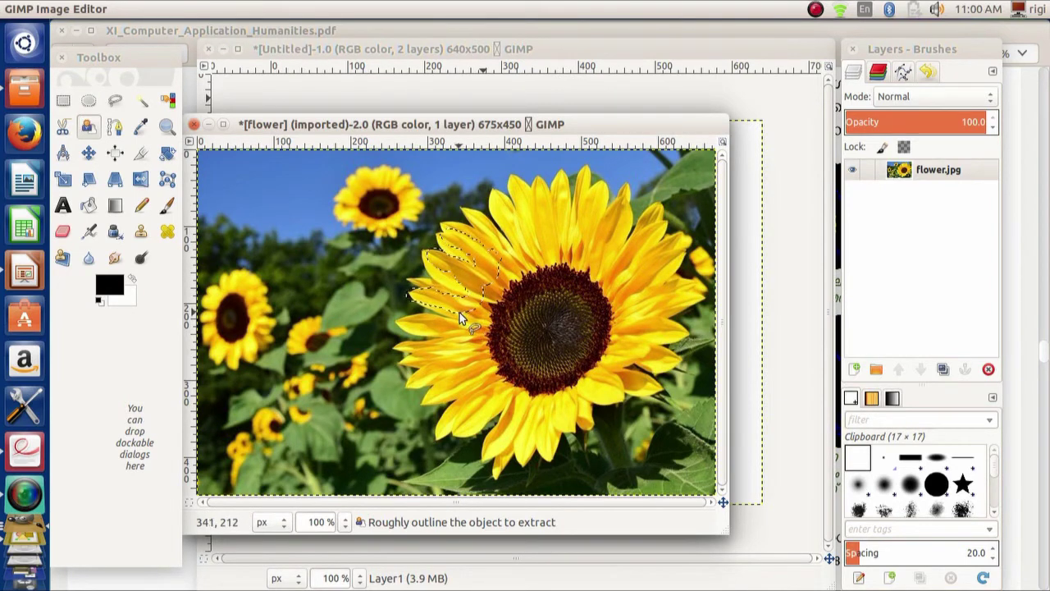
- With Foreground Select, begin outlining the big sunflower's upper-right petals
{"action": "left_click", "coordinate": [89, 129]}
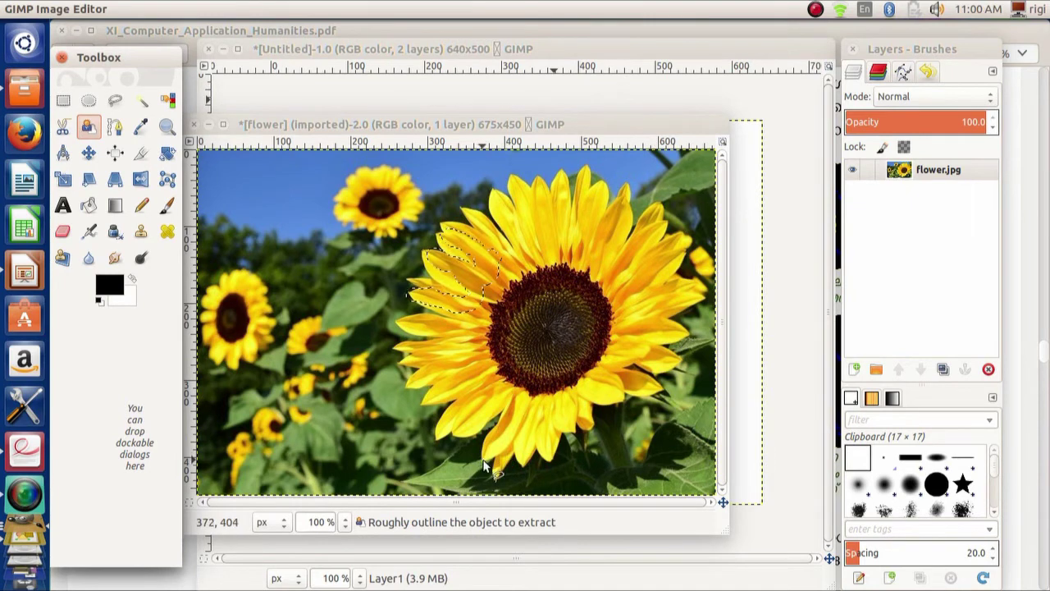
{"action": "left_click", "coordinate": [602, 213]}
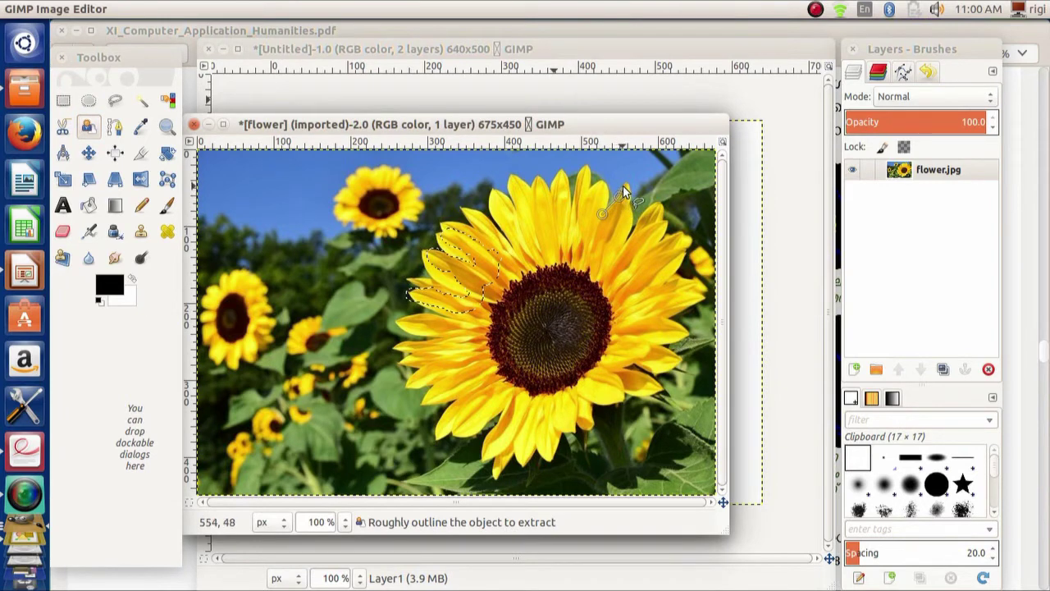
{"action": "left_click", "coordinate": [623, 184]}
{"action": "left_click", "coordinate": [630, 205]}
{"action": "left_click", "coordinate": [622, 245]}
{"action": "left_click", "coordinate": [636, 232]}
{"action": "left_click", "coordinate": [649, 207]}
{"action": "left_click", "coordinate": [664, 202]}
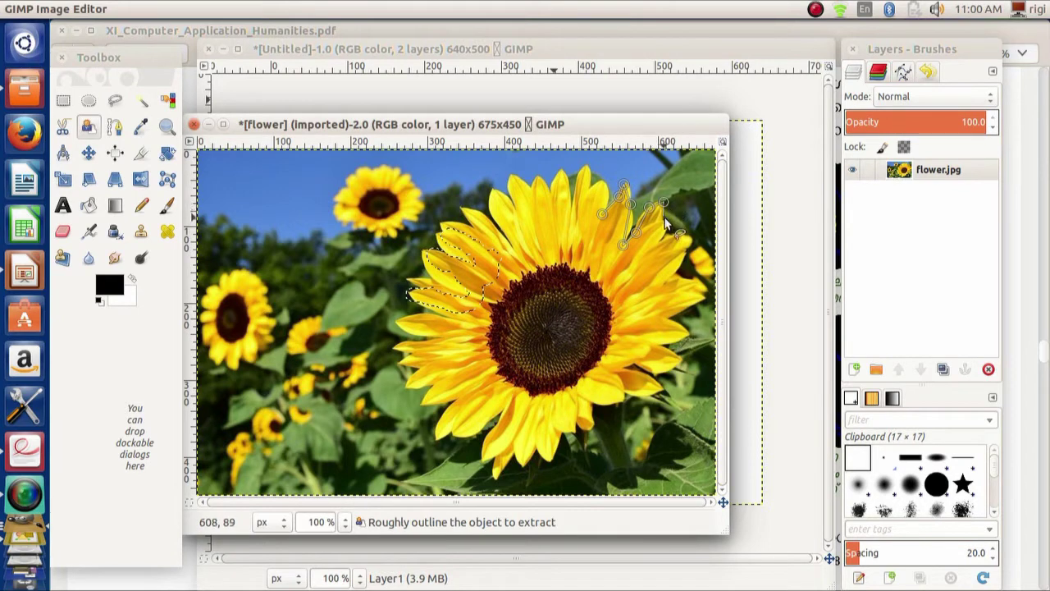
- Carry the outline down the right petals and close it at the first point
{"action": "left_click", "coordinate": [666, 220]}
{"action": "left_click", "coordinate": [661, 240]}
{"action": "left_click", "coordinate": [681, 232]}
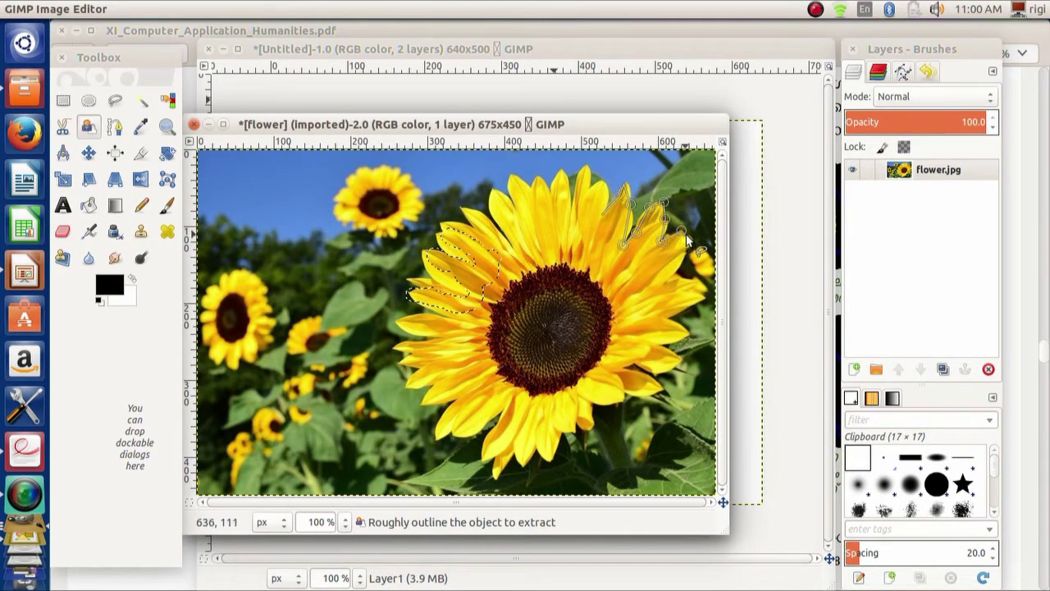
{"action": "left_click", "coordinate": [690, 241]}
{"action": "left_click", "coordinate": [666, 284]}
{"action": "left_click", "coordinate": [611, 295]}
{"action": "left_click", "coordinate": [609, 270]}
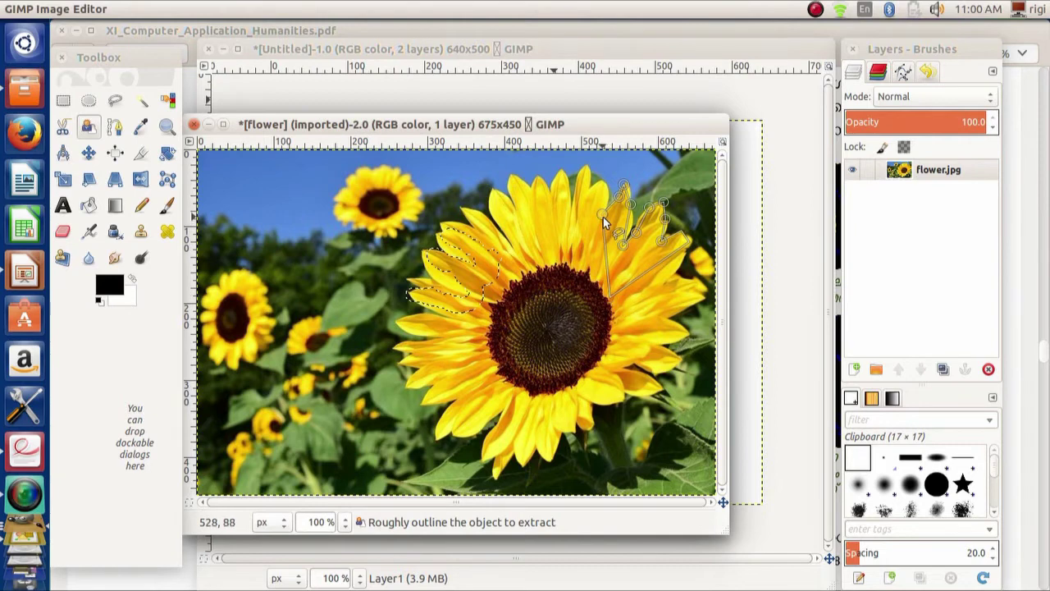
{"action": "left_click", "coordinate": [604, 216]}
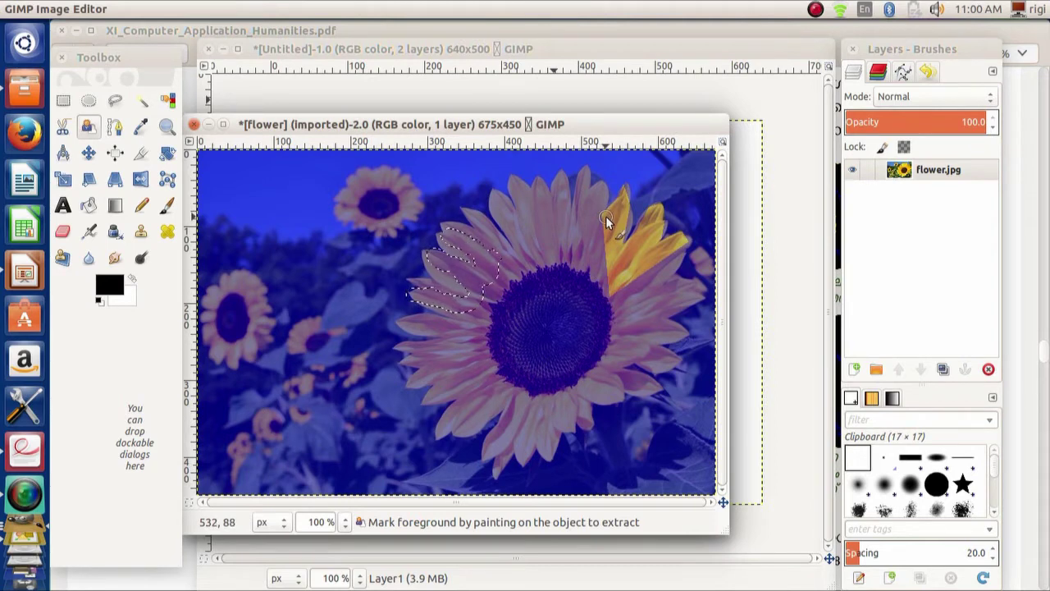
- Paint over the upper-right petals as foreground and accept the extraction as the selection
{"action": "mouse_move", "coordinate": [605, 216]}
{"action": "left_mouse_down"}
{"action": "mouse_move", "coordinate": [627, 195]}
{"action": "mouse_move", "coordinate": [619, 236]}
{"action": "mouse_move", "coordinate": [634, 246]}
{"action": "mouse_move", "coordinate": [657, 211]}
{"action": "mouse_move", "coordinate": [649, 254]}
{"action": "mouse_move", "coordinate": [691, 242]}
{"action": "mouse_move", "coordinate": [614, 280]}
{"action": "mouse_move", "coordinate": [643, 244]}
{"action": "mouse_move", "coordinate": [613, 262]}
{"action": "mouse_move", "coordinate": [613, 227]}
{"action": "mouse_move", "coordinate": [615, 292]}
{"action": "mouse_move", "coordinate": [647, 268]}
{"action": "mouse_move", "coordinate": [647, 251]}
{"action": "mouse_move", "coordinate": [639, 258]}
{"action": "left_mouse_up"}
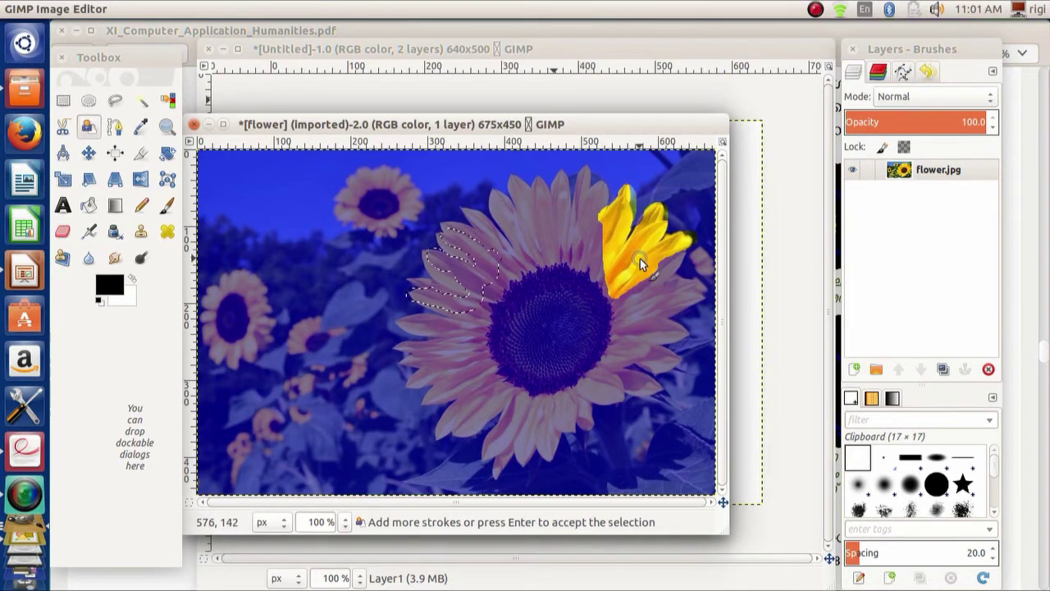
{"action": "key", "text": "Return"}
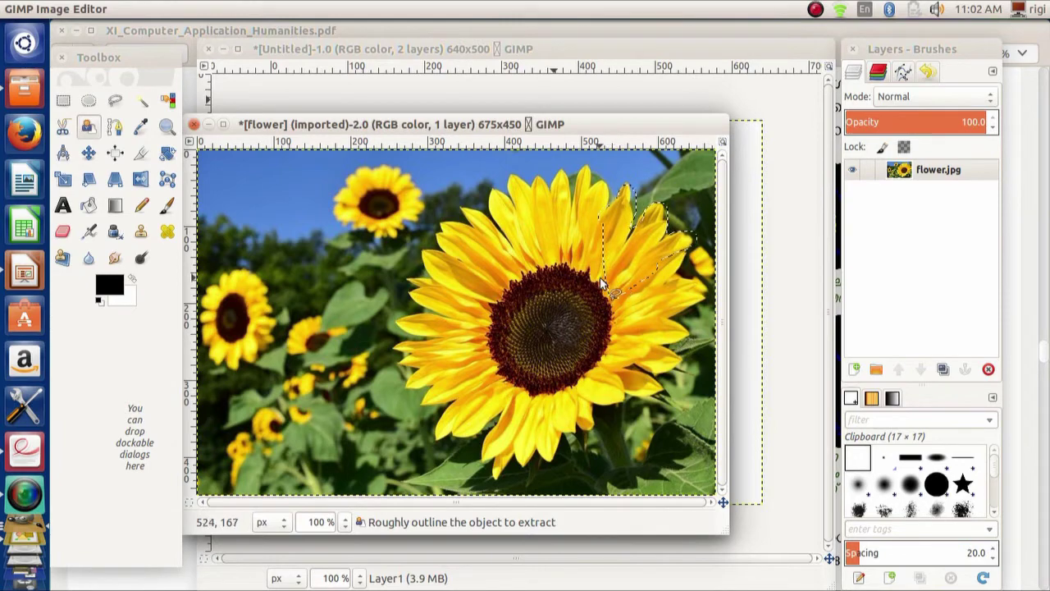
- Scroll the textbook PDF to page 180, showing the Fuzzy Select (Magic Wand) section
{"action": "left_click", "coordinate": [24, 447]}
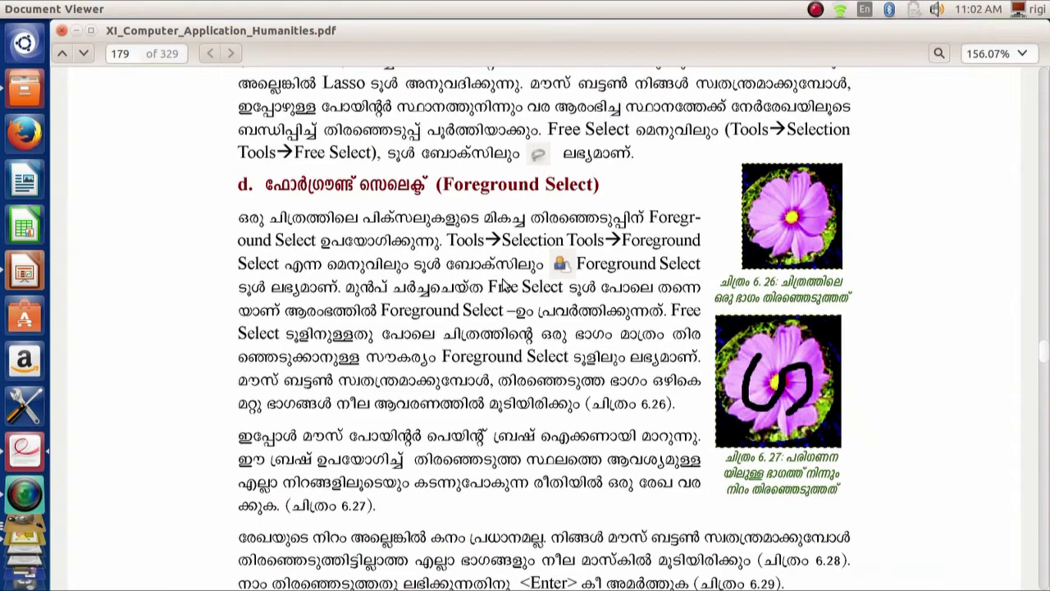
{"action": "scroll", "coordinate": [580, 493], "scroll_direction": "down", "scroll_amount": 10}
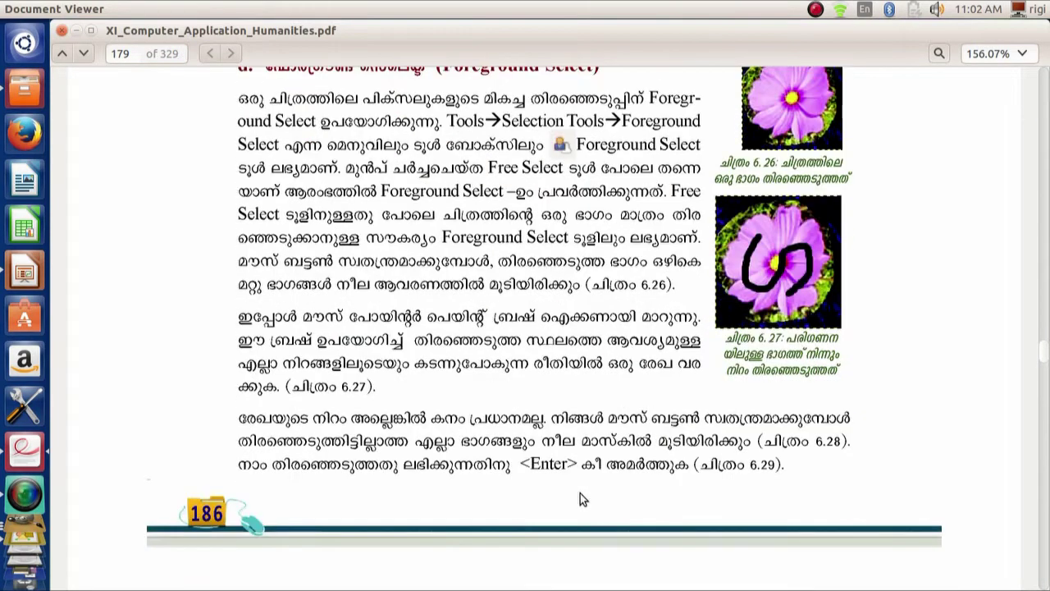
{"action": "scroll", "coordinate": [582, 490], "scroll_direction": "down", "scroll_amount": 6}
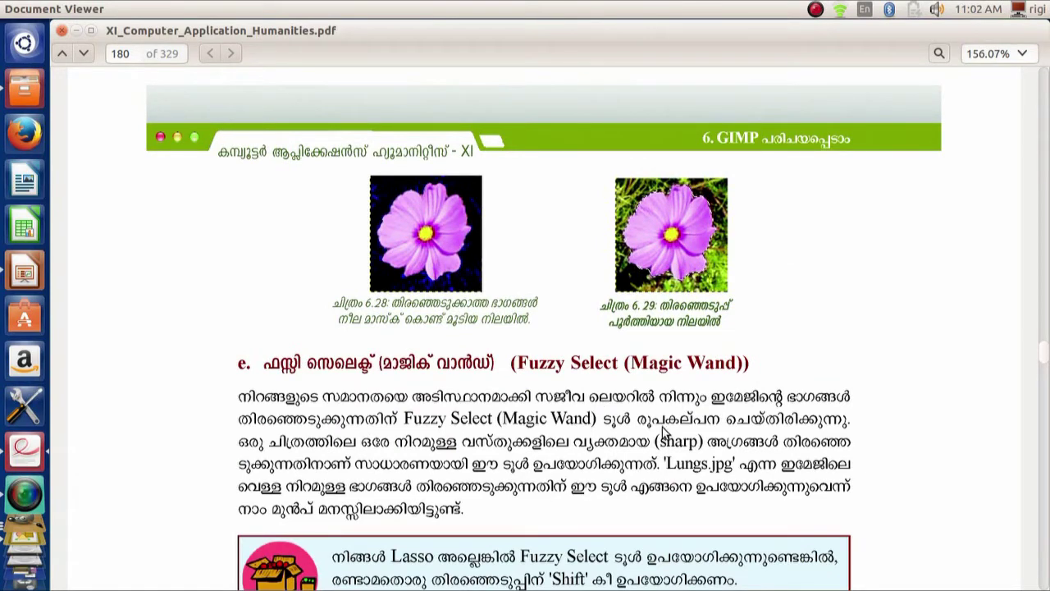
{"action": "scroll", "coordinate": [667, 432], "scroll_direction": "down", "scroll_amount": 5}
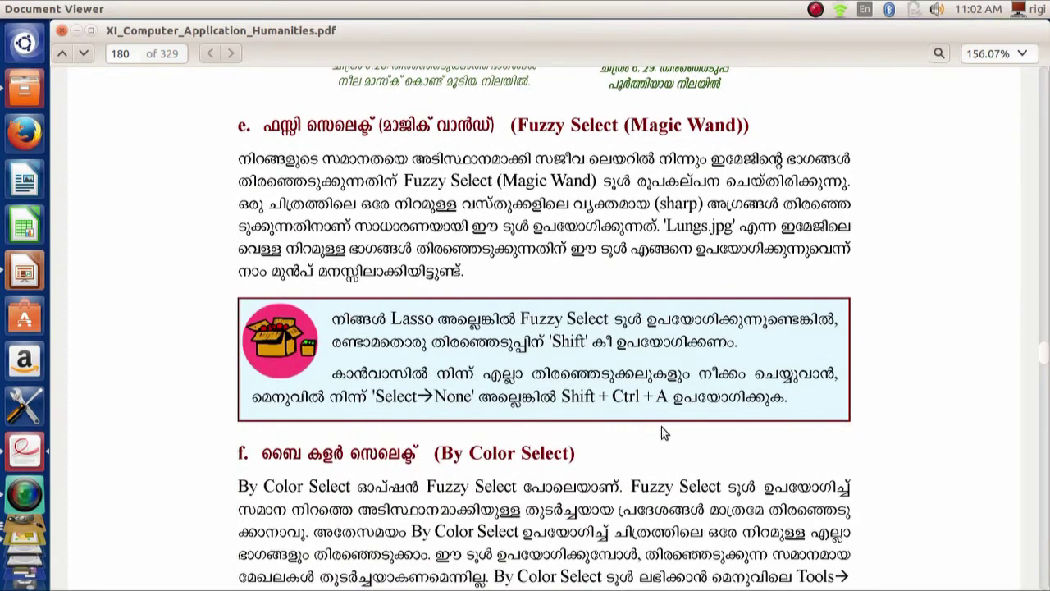
{"action": "scroll", "coordinate": [663, 433], "scroll_direction": "up", "scroll_amount": 4}
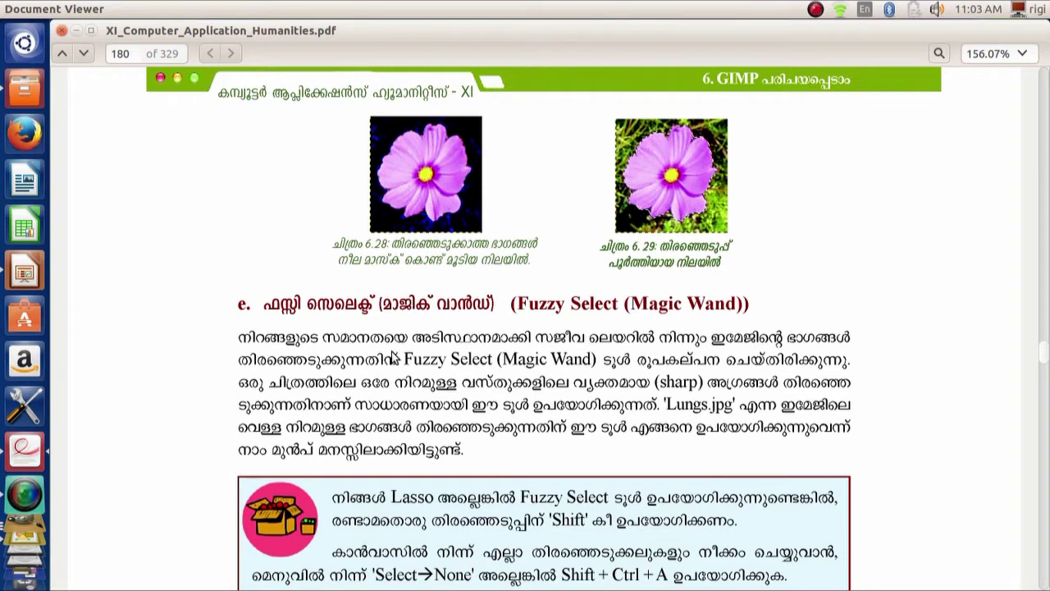
- Check the SimpleScreenRecorder recording status, then bring GIMP with flower.jpg back to the front
{"action": "left_click", "coordinate": [26, 503]}
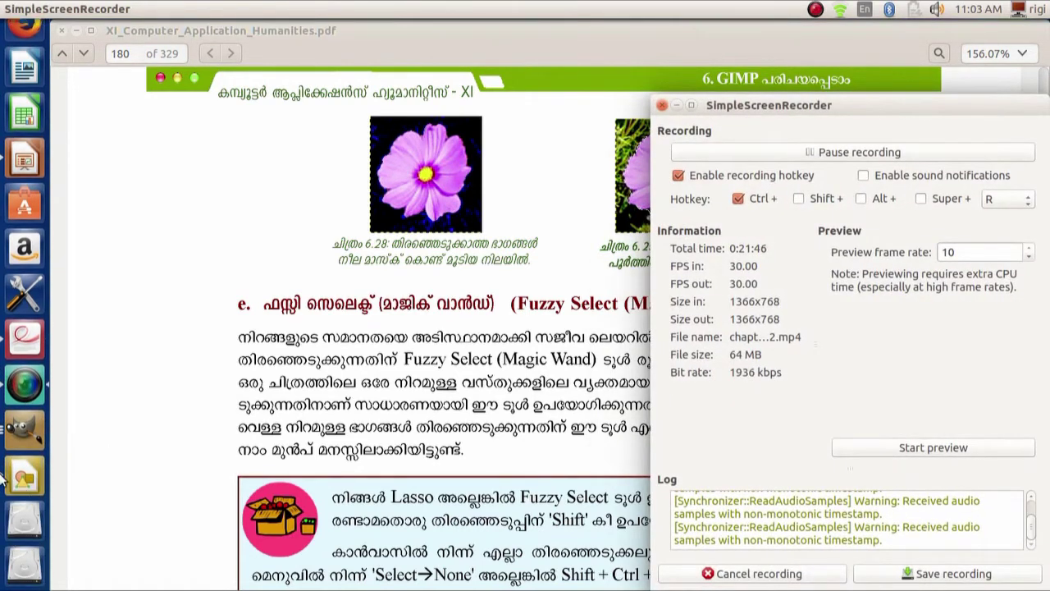
{"action": "left_click", "coordinate": [17, 433]}
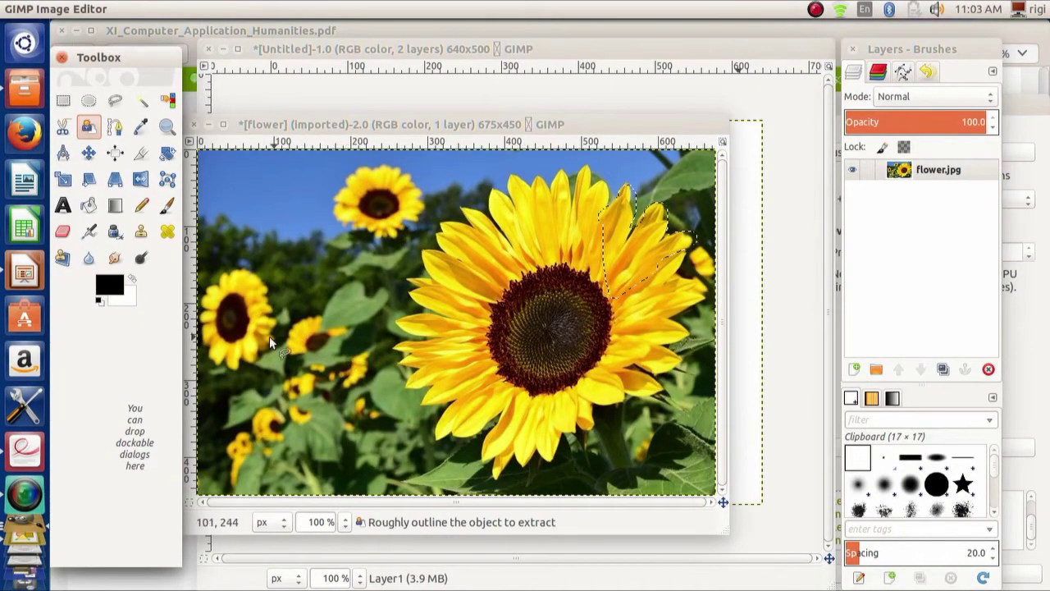
- Fuzzy-select the small top sunflower, dragging to tune the threshold, then switch back to the textbook PDF
{"action": "left_click", "coordinate": [139, 105]}
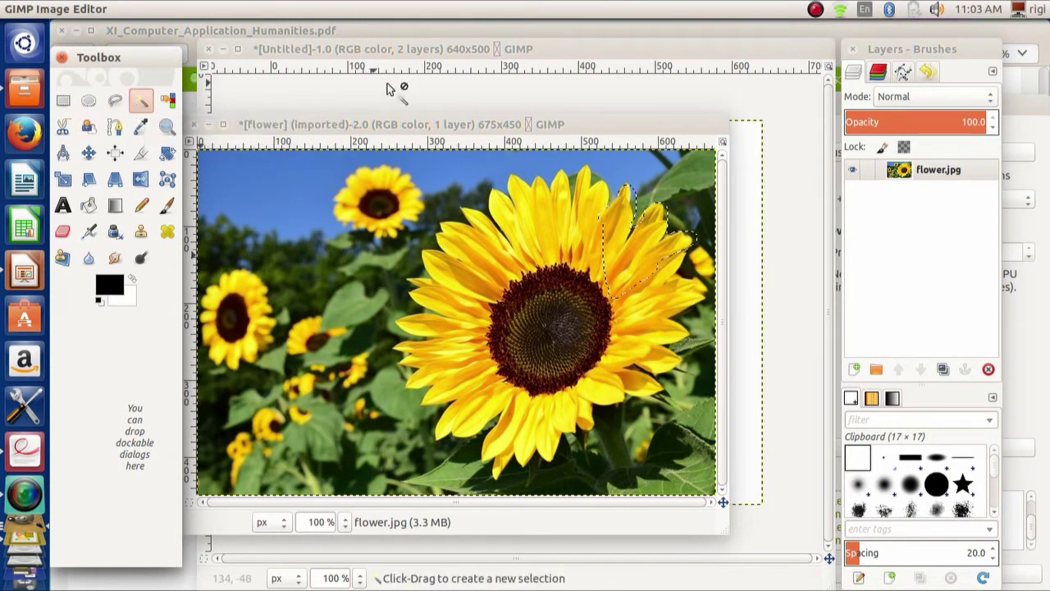
{"action": "left_click", "coordinate": [356, 173]}
{"action": "left_click_drag", "start_coordinate": [358, 169], "coordinate": [385, 228]}
{"action": "left_click_drag", "start_coordinate": [351, 193], "coordinate": [403, 188]}
{"action": "left_click", "coordinate": [369, 170]}
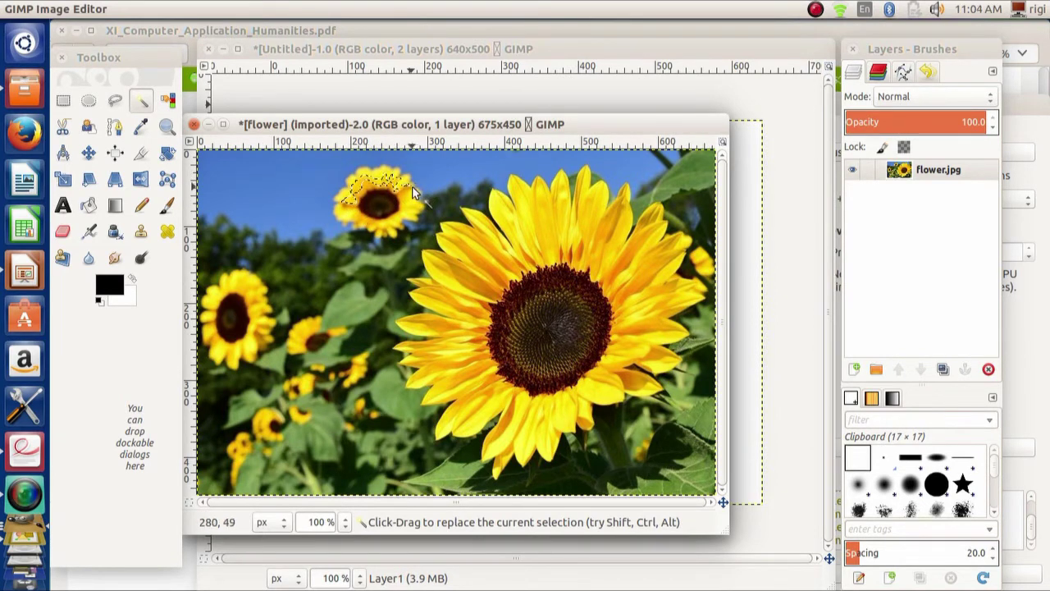
{"action": "left_click_drag", "start_coordinate": [414, 194], "coordinate": [418, 231]}
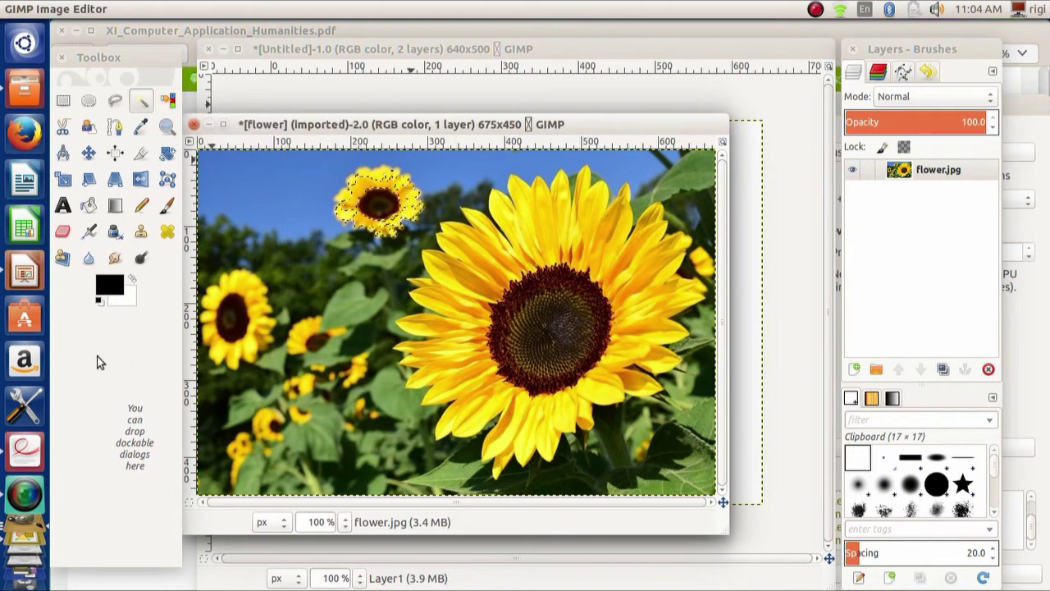
{"action": "key", "text": "alt+Tab"}
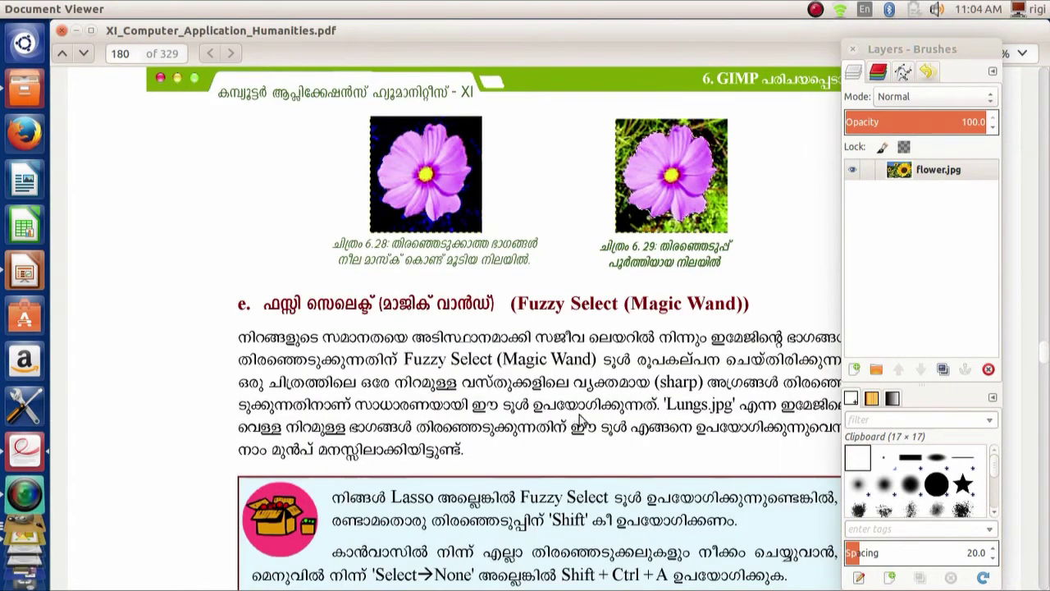
- Scroll the PDF to the By Color Select section, then return to the GIMP sunflower image
{"action": "scroll", "coordinate": [580, 418], "scroll_direction": "down", "scroll_amount": 3}
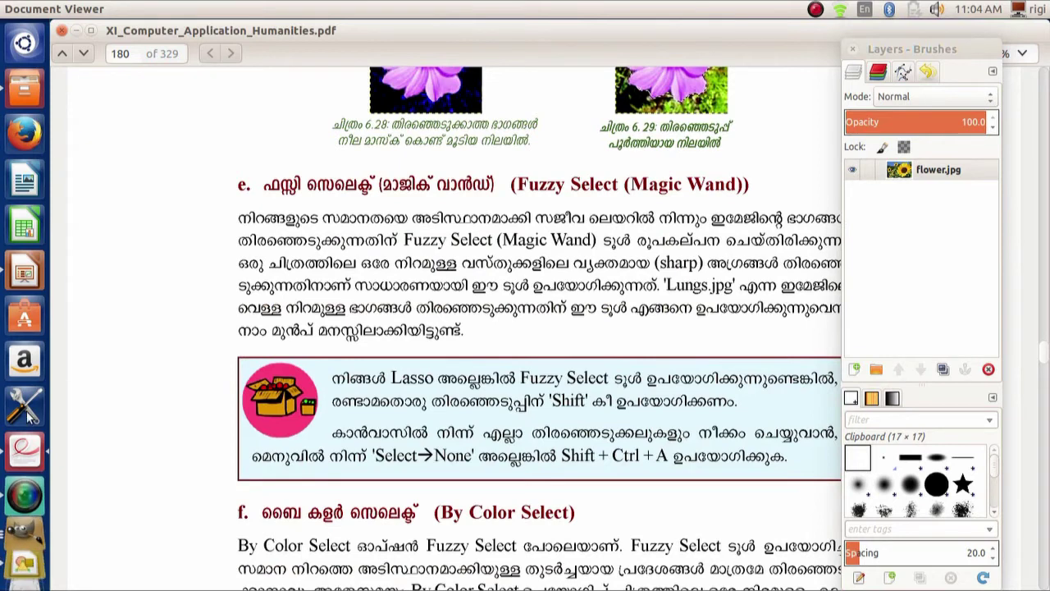
{"action": "left_click", "coordinate": [22, 544]}
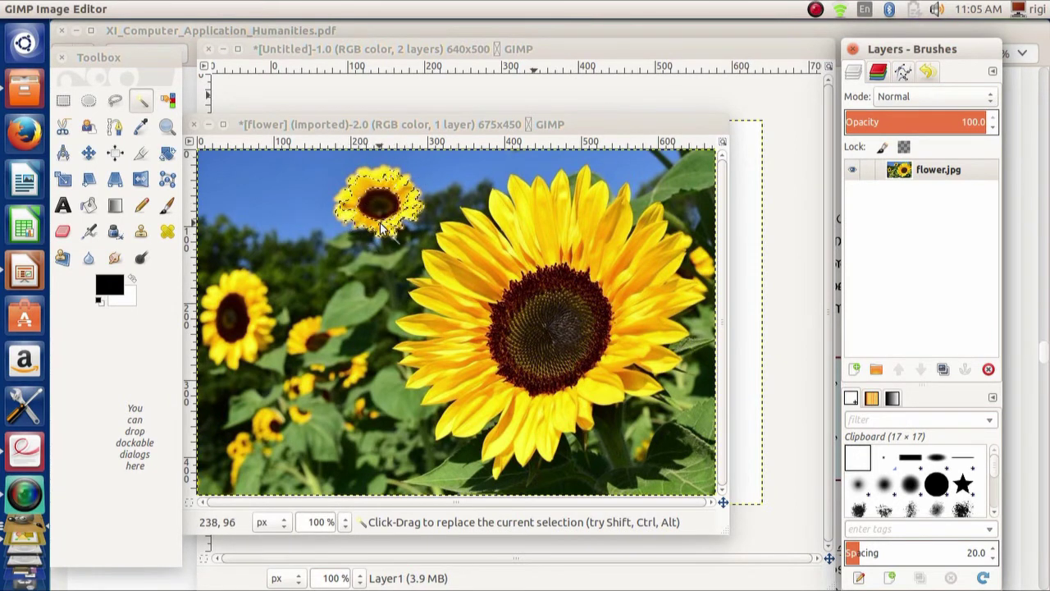
- Use By Color Select on a yellow petal to select every sunflower's yellow petals
{"action": "left_click", "coordinate": [167, 100]}
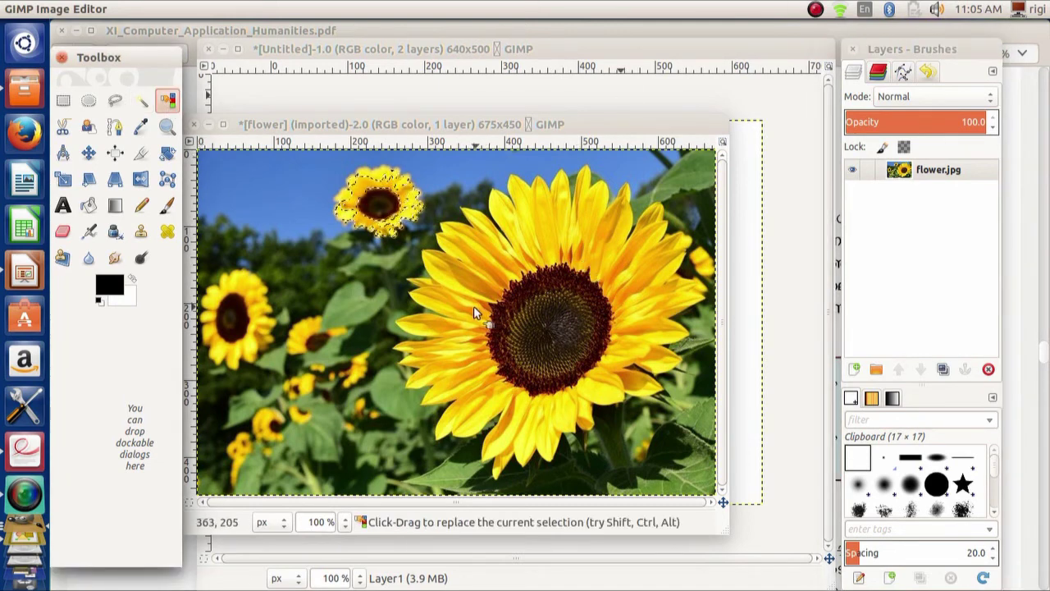
{"action": "left_click", "coordinate": [428, 279]}
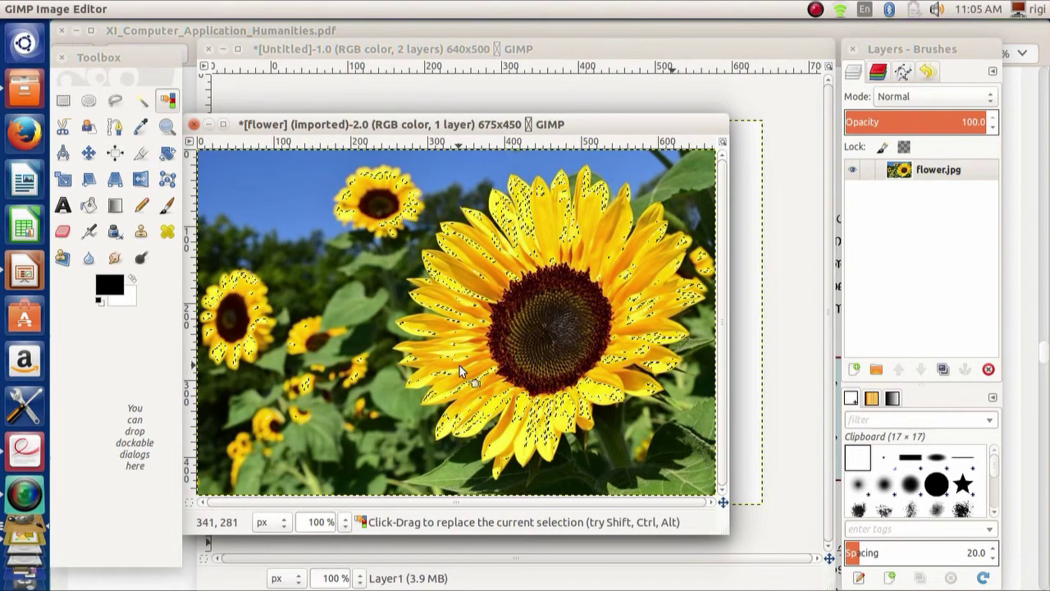
- Fuzzy-select a small patch of one big-sunflower petal, then switch to the textbook PDF
{"action": "left_click", "coordinate": [144, 109]}
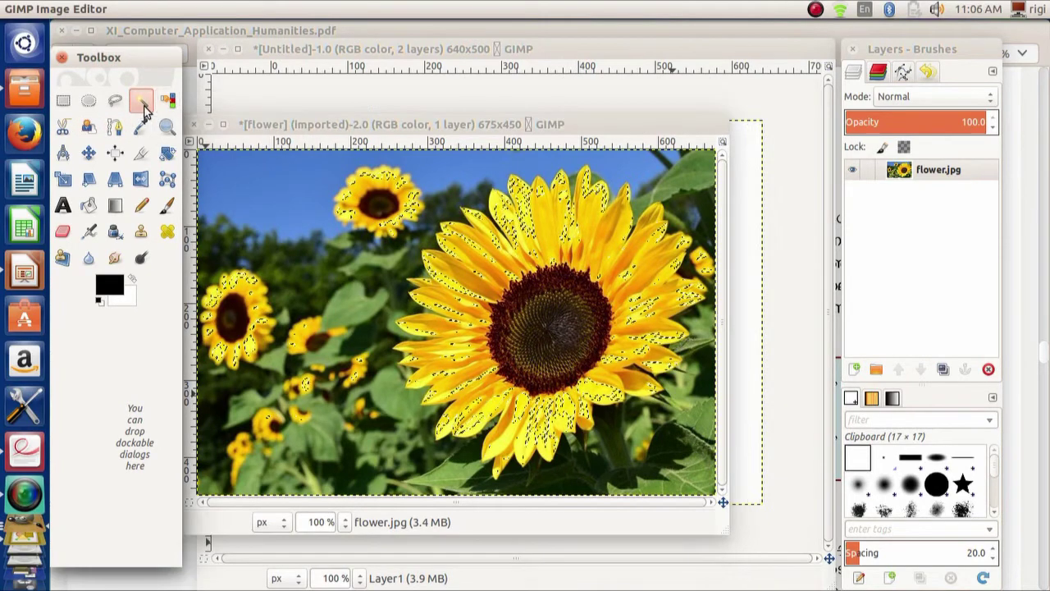
{"action": "left_click", "coordinate": [437, 304]}
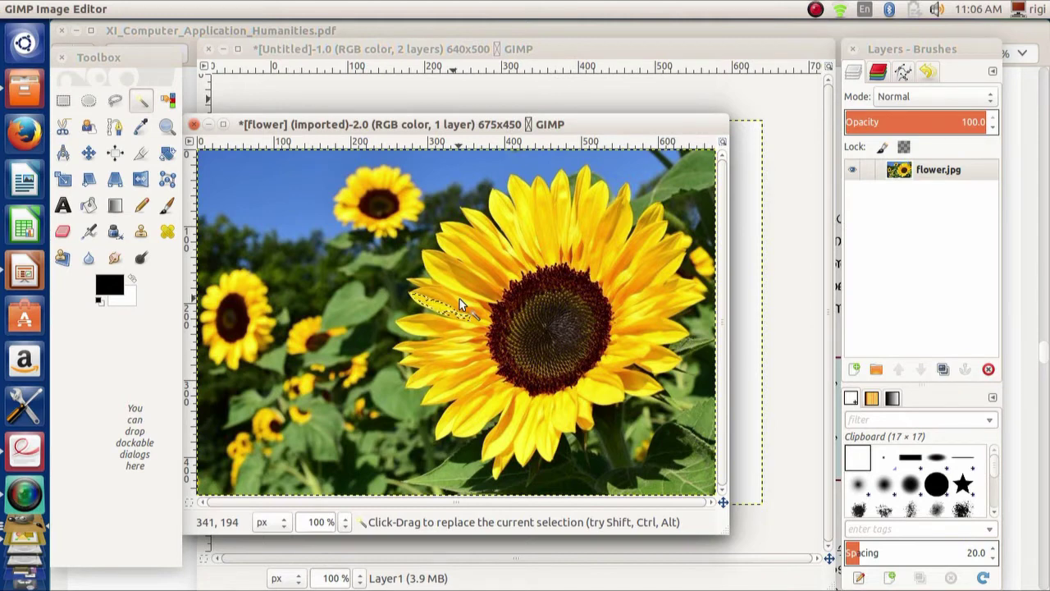
{"action": "left_click", "coordinate": [32, 458]}
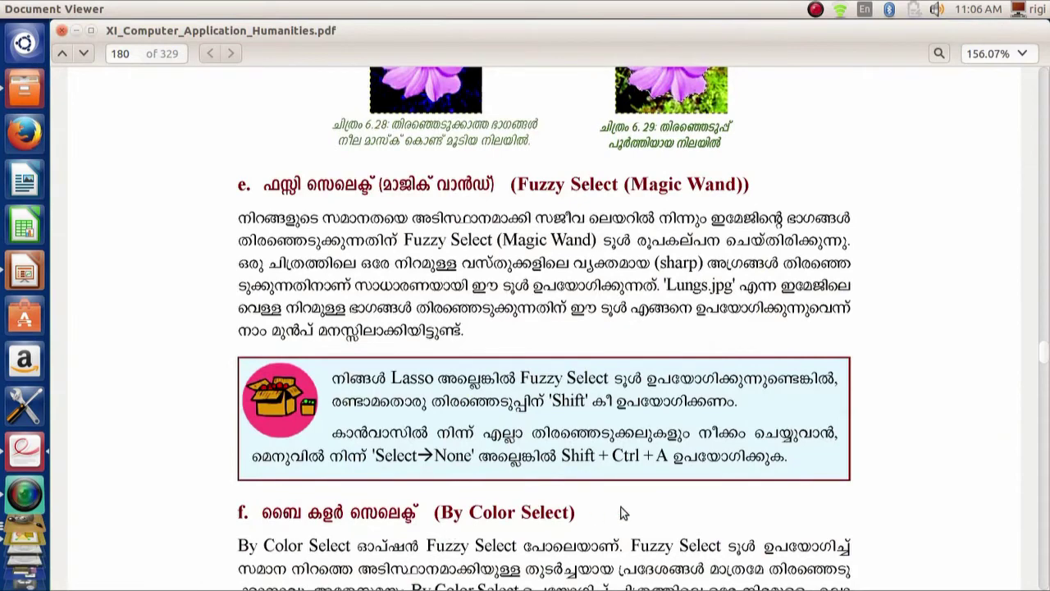
- Scroll the PDF to section g, Intelligent Scissors, on page 181, then return to GIMP
{"action": "scroll", "coordinate": [620, 520], "scroll_direction": "down", "scroll_amount": 1}
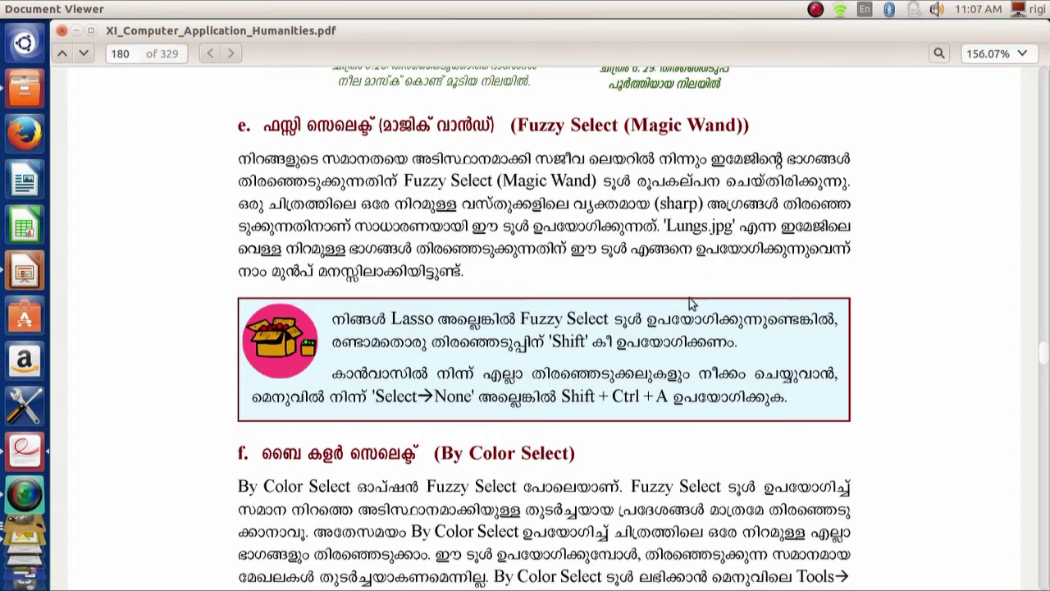
{"action": "scroll", "coordinate": [689, 304], "scroll_direction": "down", "scroll_amount": 15}
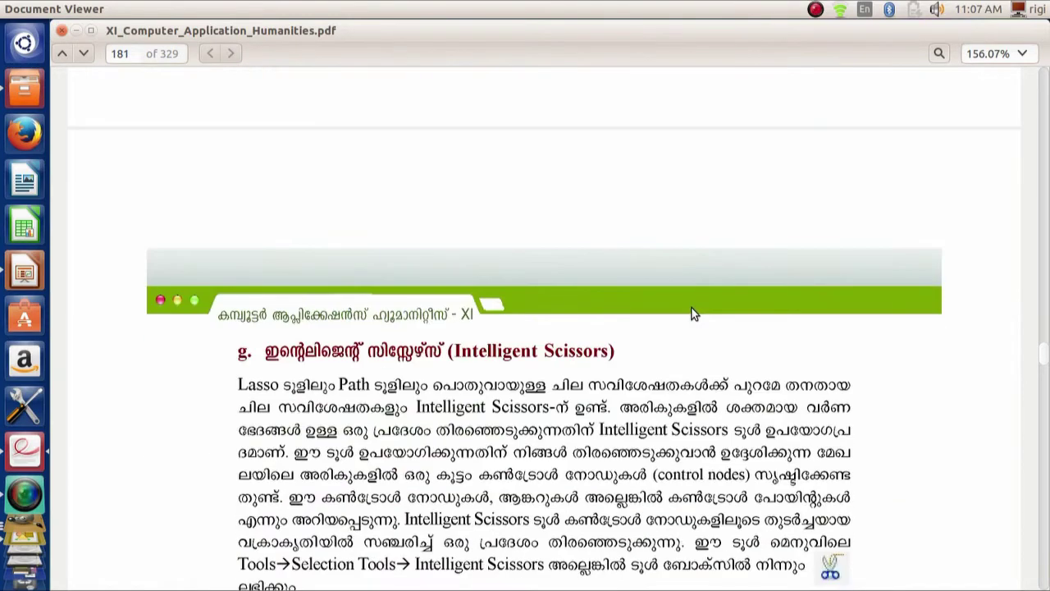
{"action": "scroll", "coordinate": [691, 312], "scroll_direction": "down", "scroll_amount": 3}
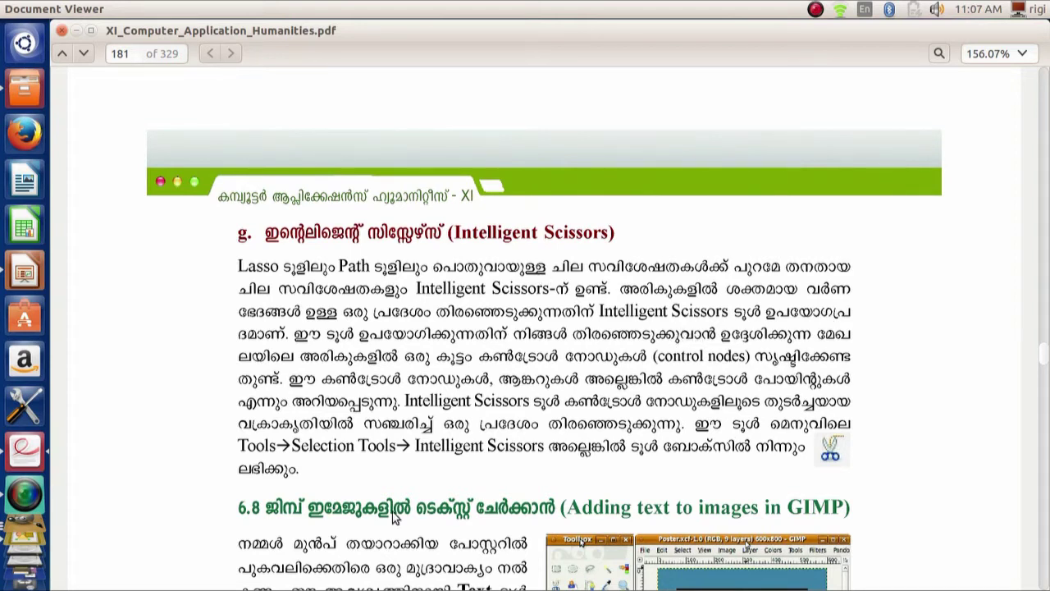
{"action": "left_click", "coordinate": [31, 476]}
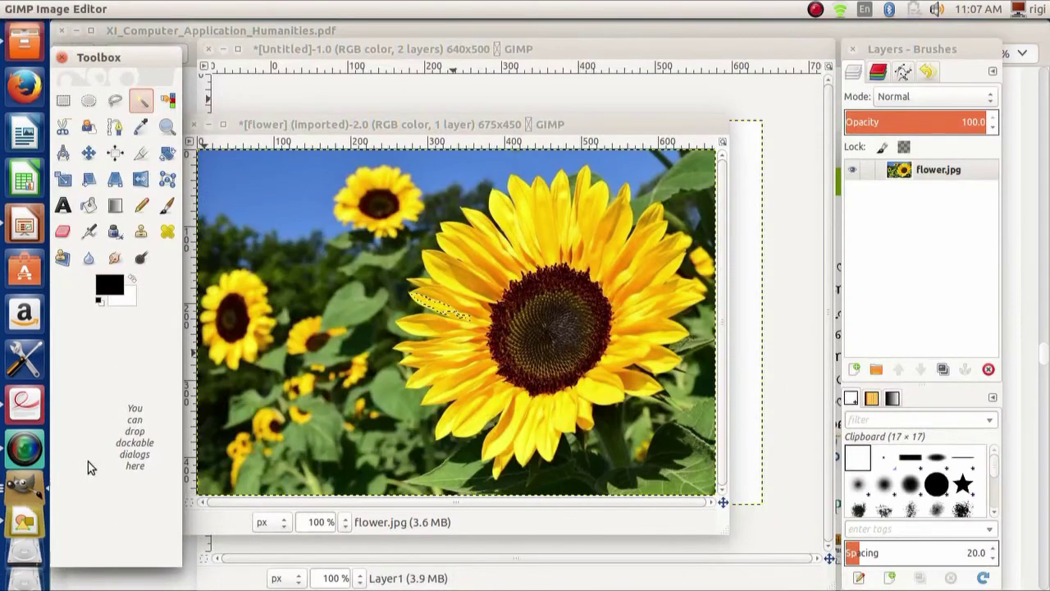
- Trace a closed Scissors Select outline along a top-left petal of the big sunflower, then return to the PDF
{"action": "left_click", "coordinate": [61, 132]}
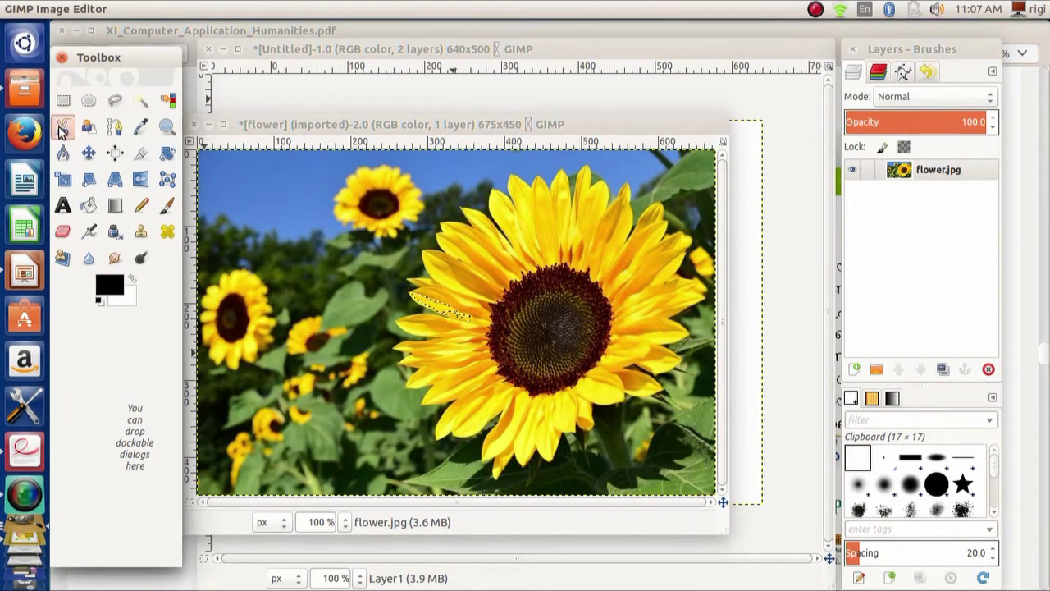
{"action": "left_click", "coordinate": [440, 225]}
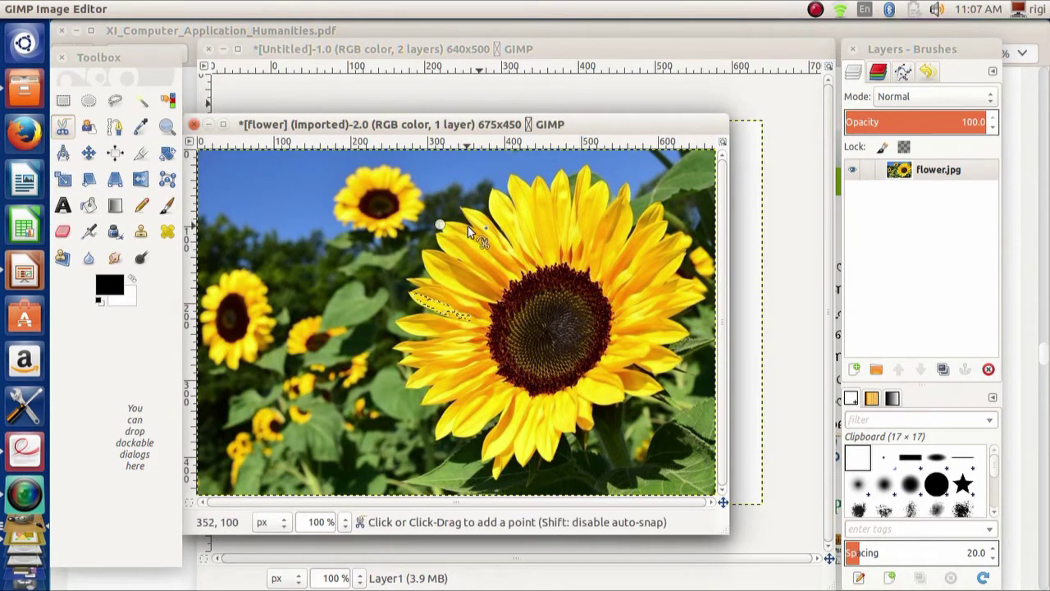
{"action": "left_click", "coordinate": [473, 227]}
{"action": "left_click", "coordinate": [464, 209]}
{"action": "left_click", "coordinate": [486, 221]}
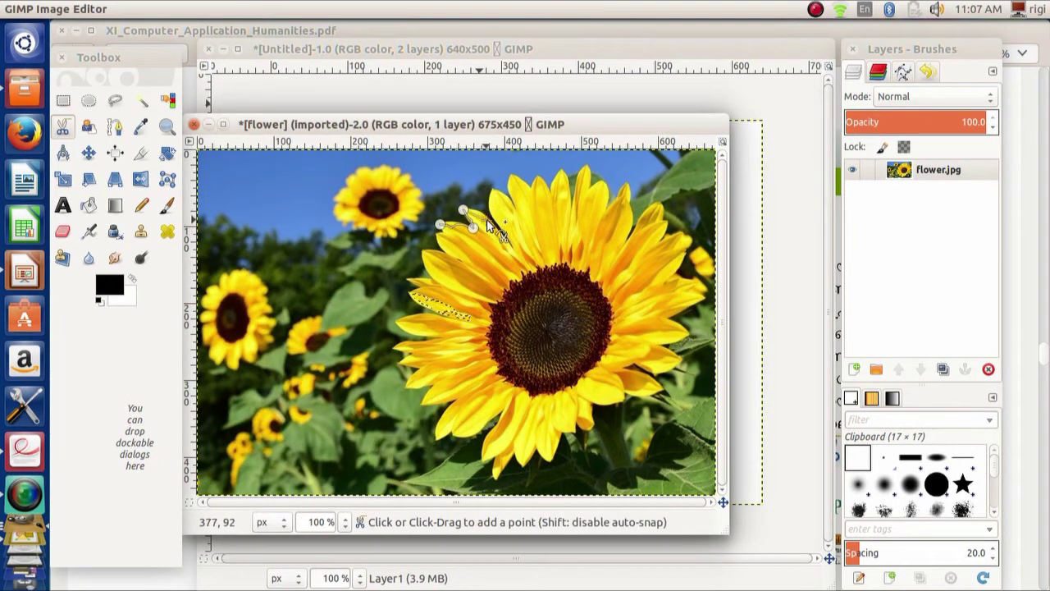
{"action": "left_click", "coordinate": [502, 240]}
{"action": "left_click", "coordinate": [518, 261]}
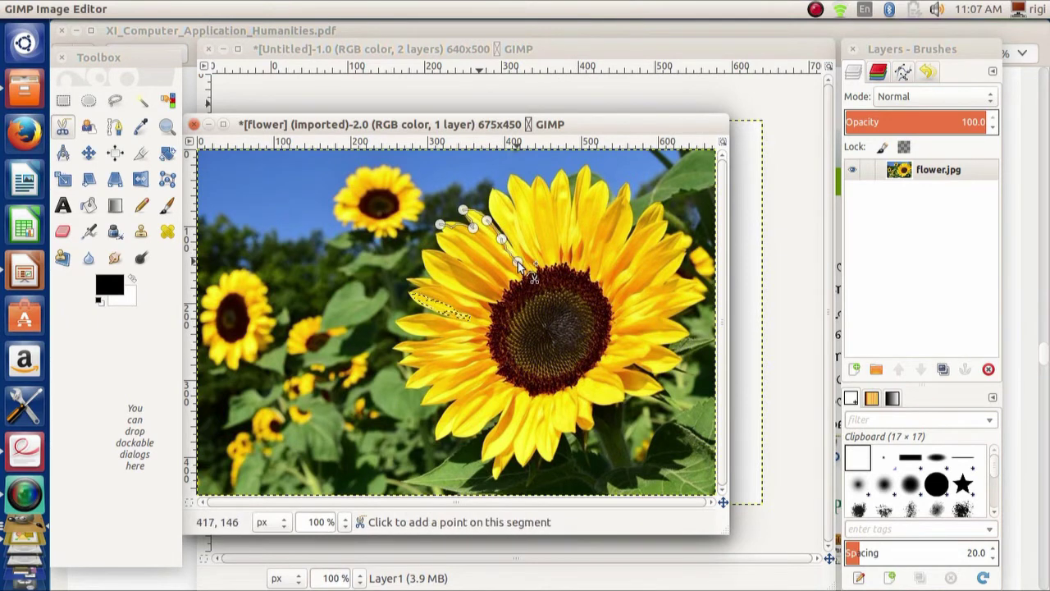
{"action": "left_click", "coordinate": [440, 226]}
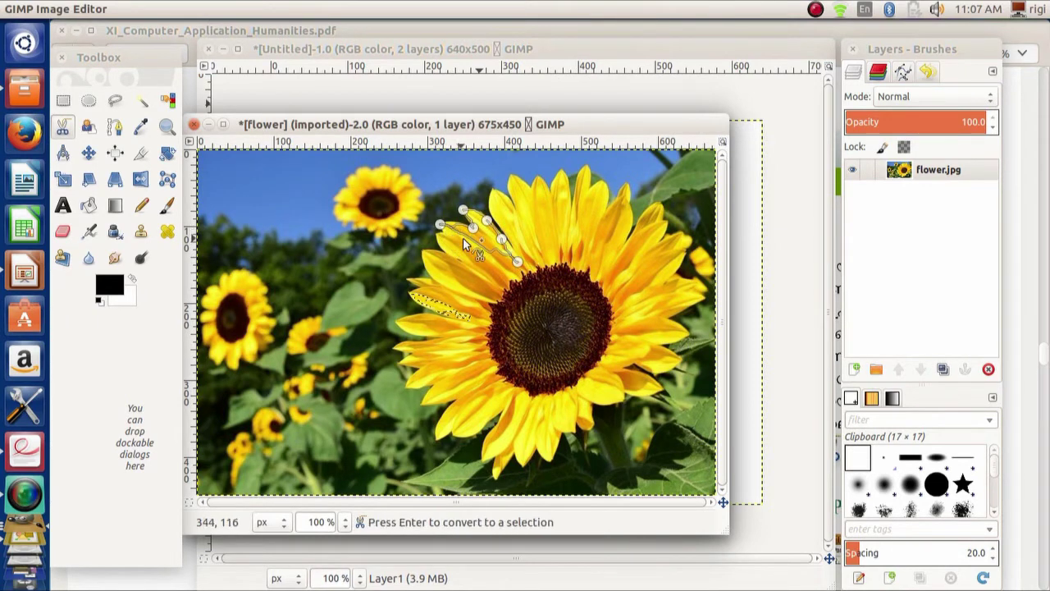
{"action": "left_click", "coordinate": [487, 246]}
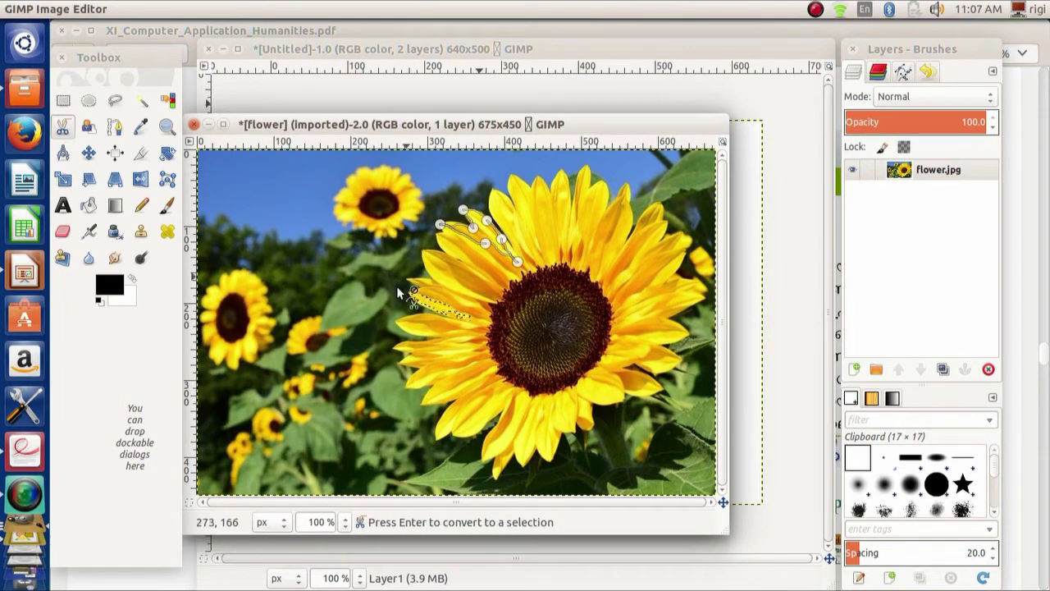
{"action": "left_click", "coordinate": [41, 376]}
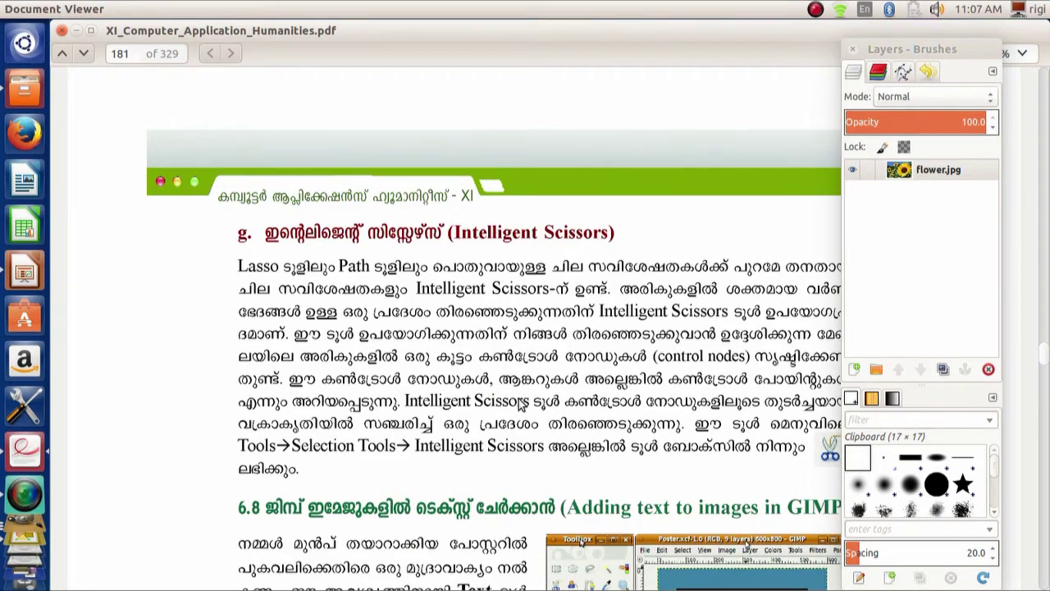
{"action": "scroll", "coordinate": [597, 259], "scroll_direction": "up", "scroll_amount": 10}
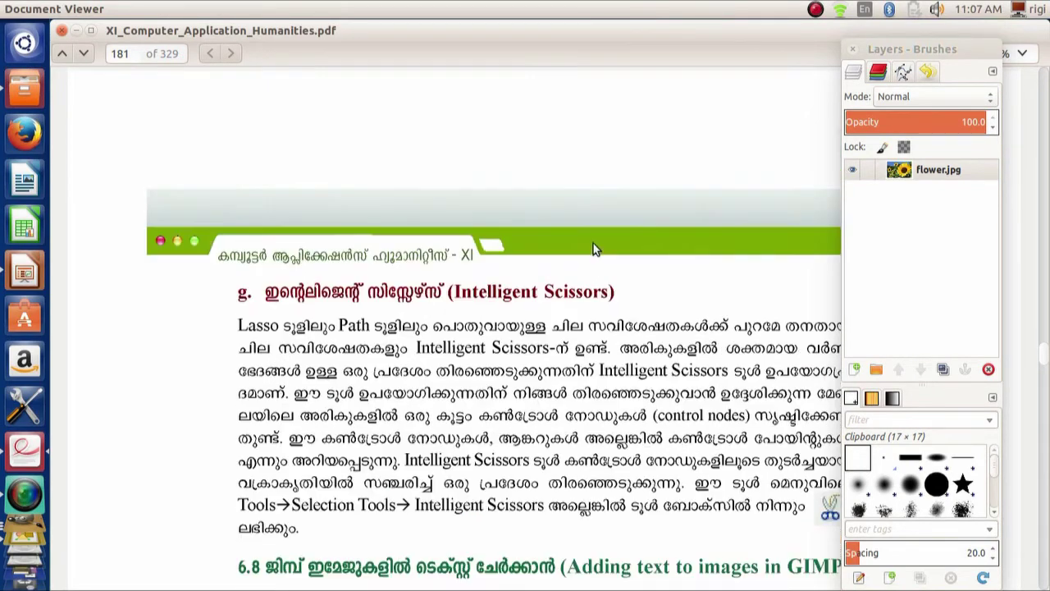
{"action": "scroll", "coordinate": [597, 258], "scroll_direction": "up", "scroll_amount": 12}
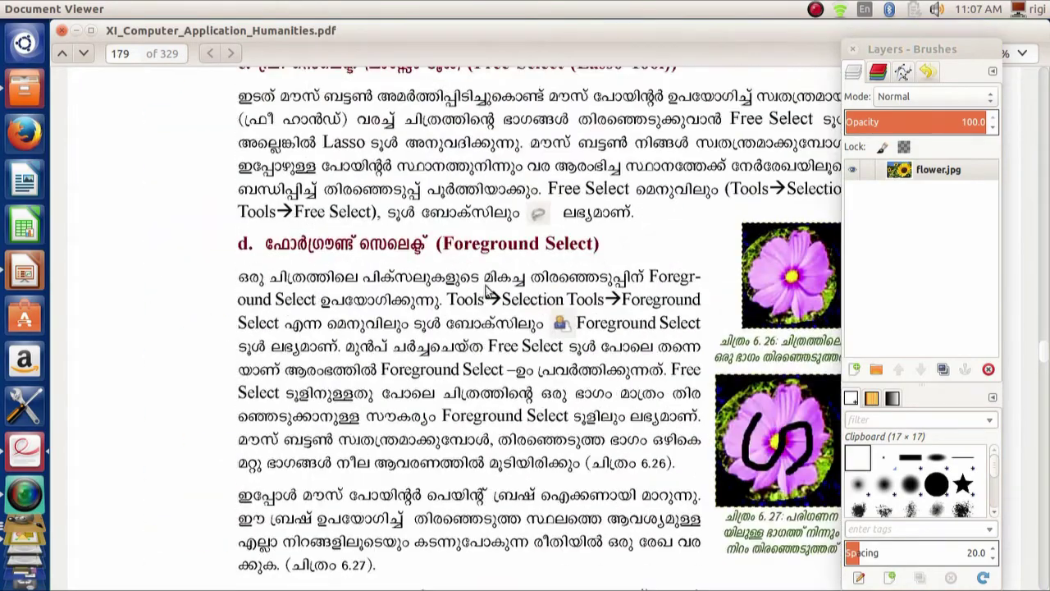
{"action": "scroll", "coordinate": [645, 283], "scroll_direction": "up", "scroll_amount": 3}
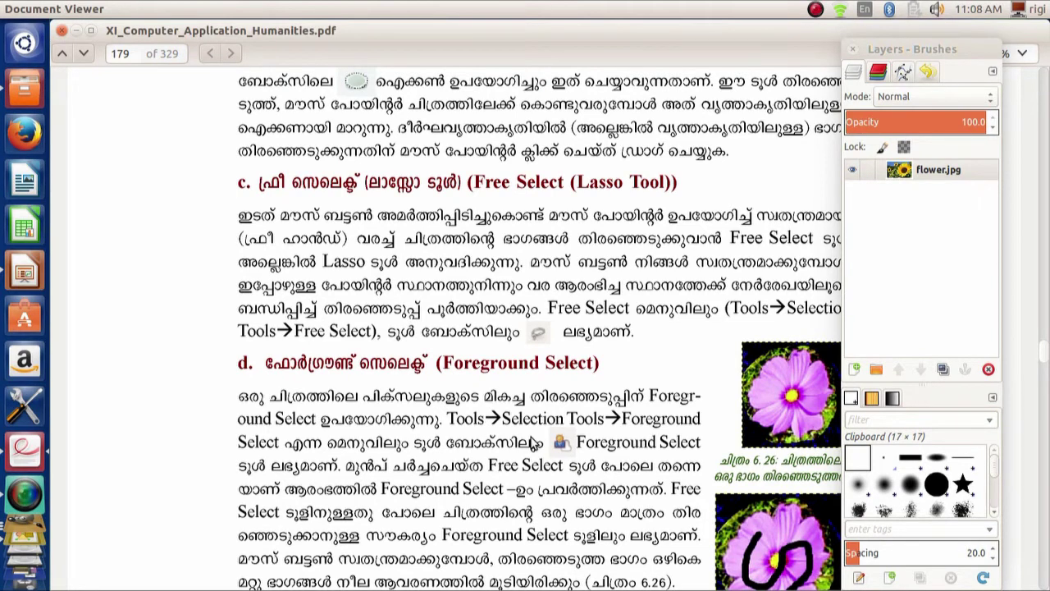
{"action": "scroll", "coordinate": [565, 328], "scroll_direction": "down", "scroll_amount": 8}
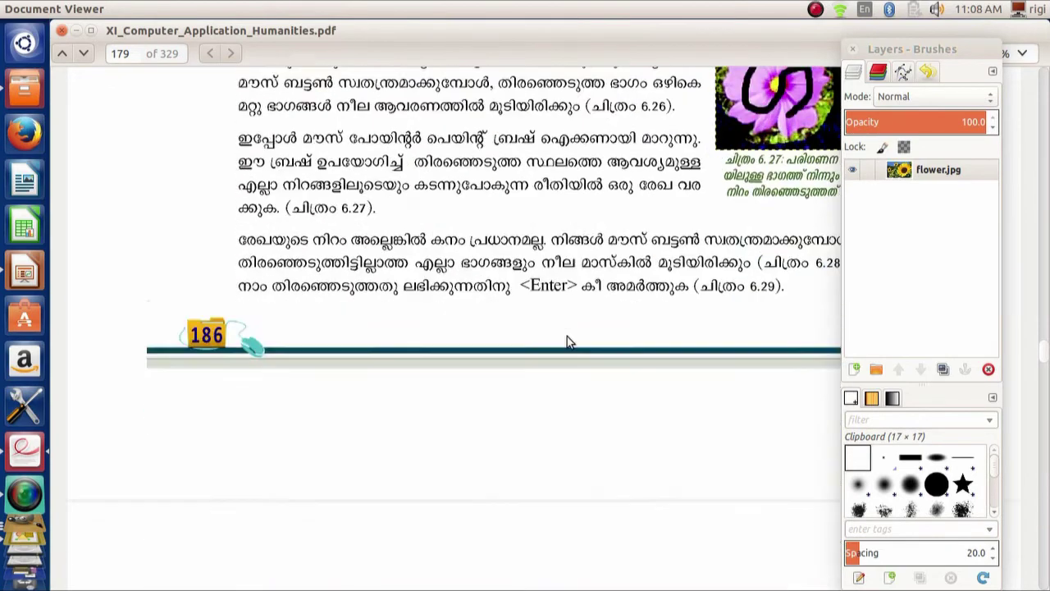
{"action": "scroll", "coordinate": [567, 338], "scroll_direction": "down", "scroll_amount": 11}
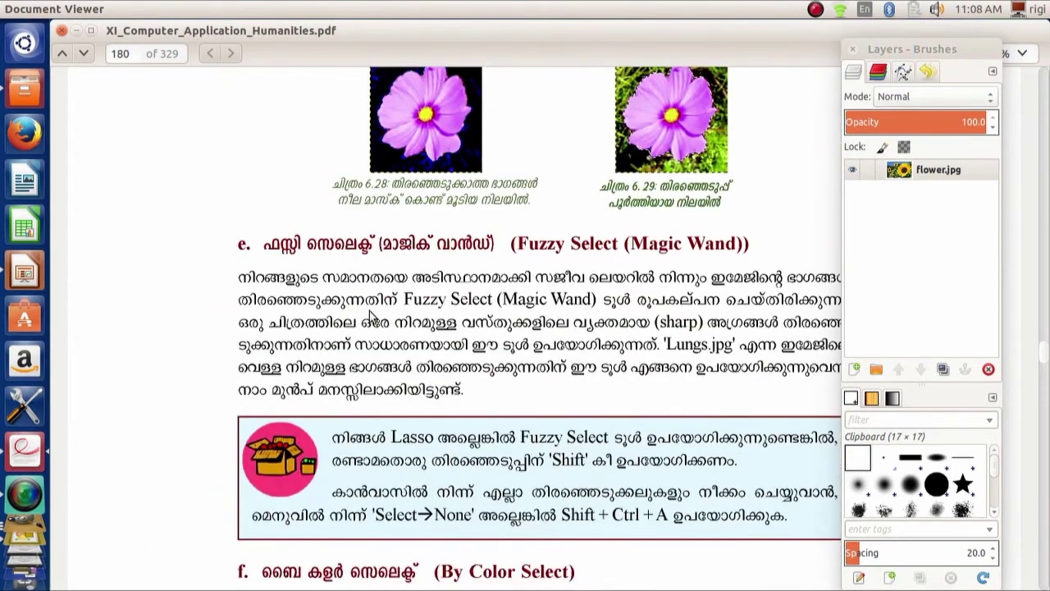
{"action": "scroll", "coordinate": [379, 319], "scroll_direction": "down", "scroll_amount": 2}
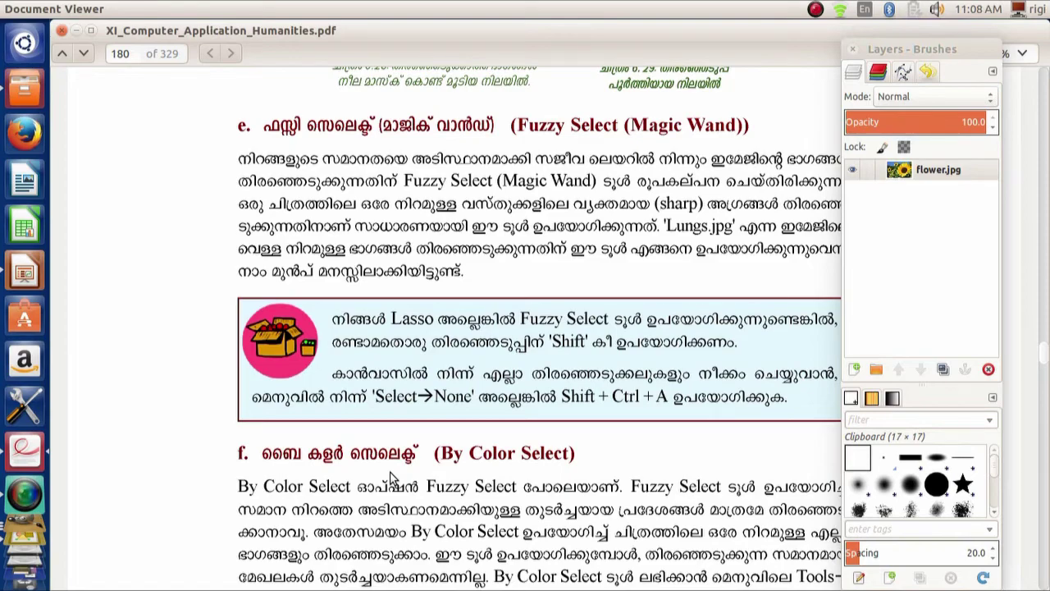
{"action": "scroll", "coordinate": [410, 497], "scroll_direction": "down", "scroll_amount": 15}
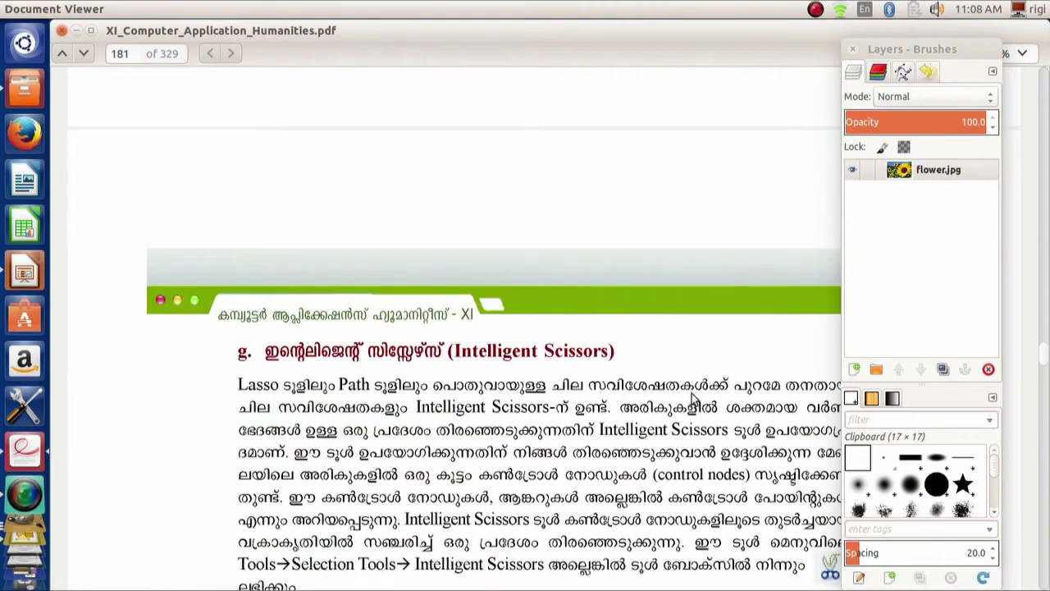
- Scroll the PDF to section 6.8, Adding text to images in GIMP, then return to GIMP
{"action": "scroll", "coordinate": [651, 466], "scroll_direction": "down", "scroll_amount": 3}
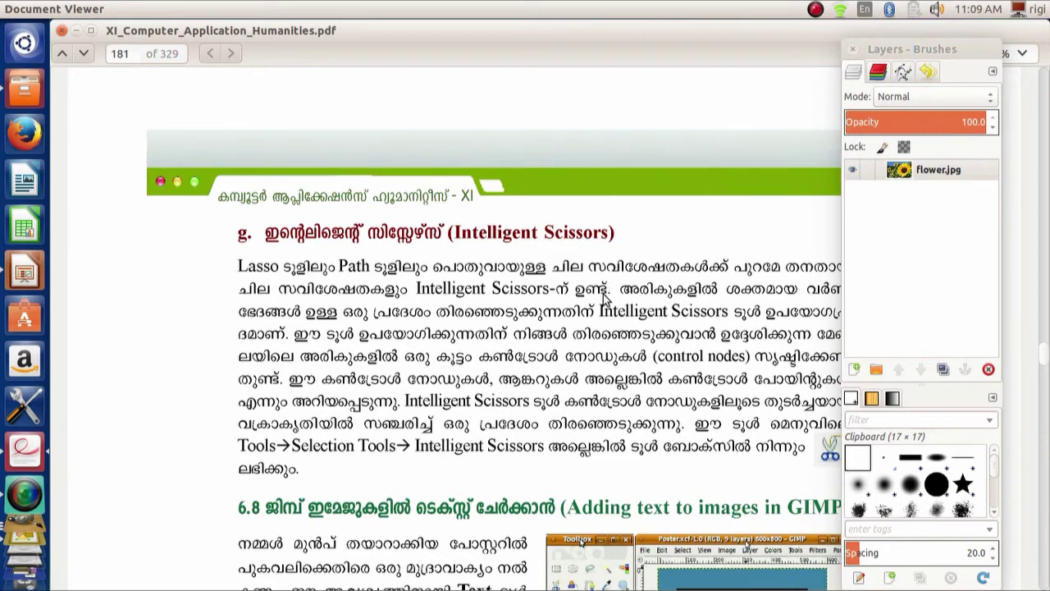
{"action": "scroll", "coordinate": [609, 292], "scroll_direction": "down", "scroll_amount": 6}
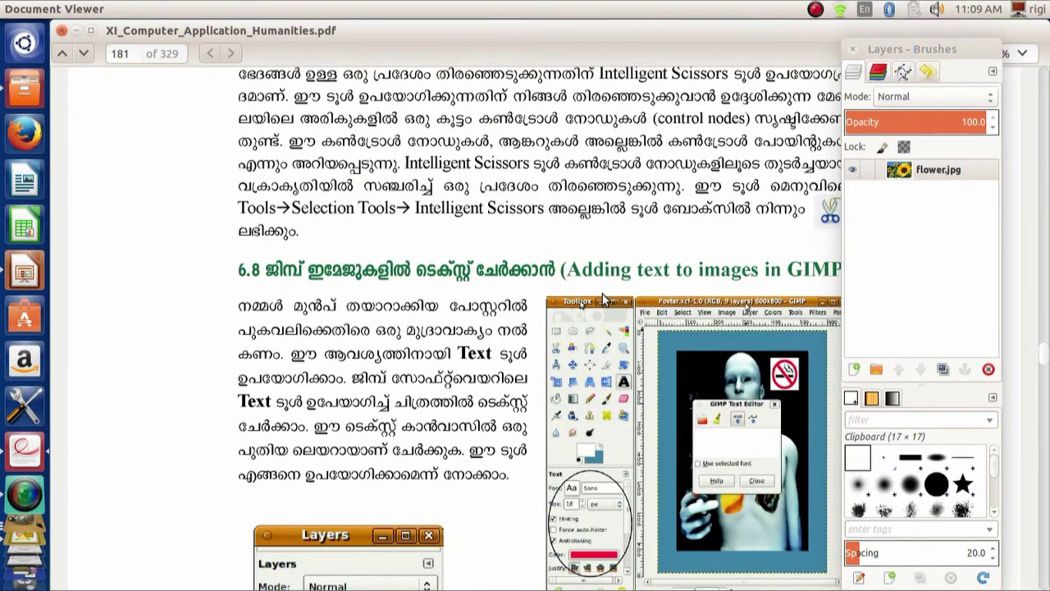
{"action": "scroll", "coordinate": [602, 294], "scroll_direction": "down", "scroll_amount": 3}
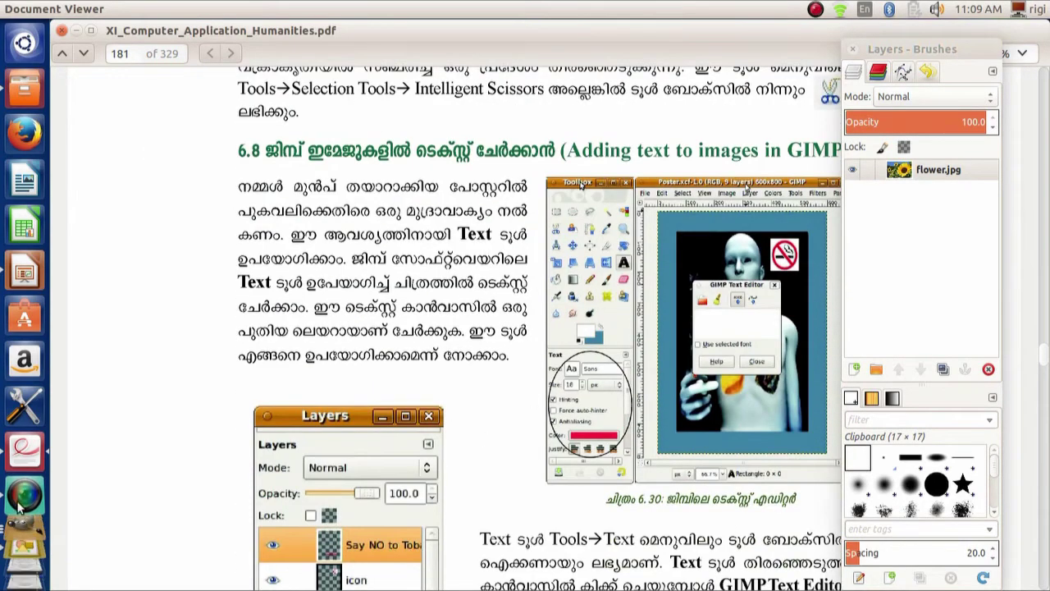
{"action": "left_click", "coordinate": [24, 548]}
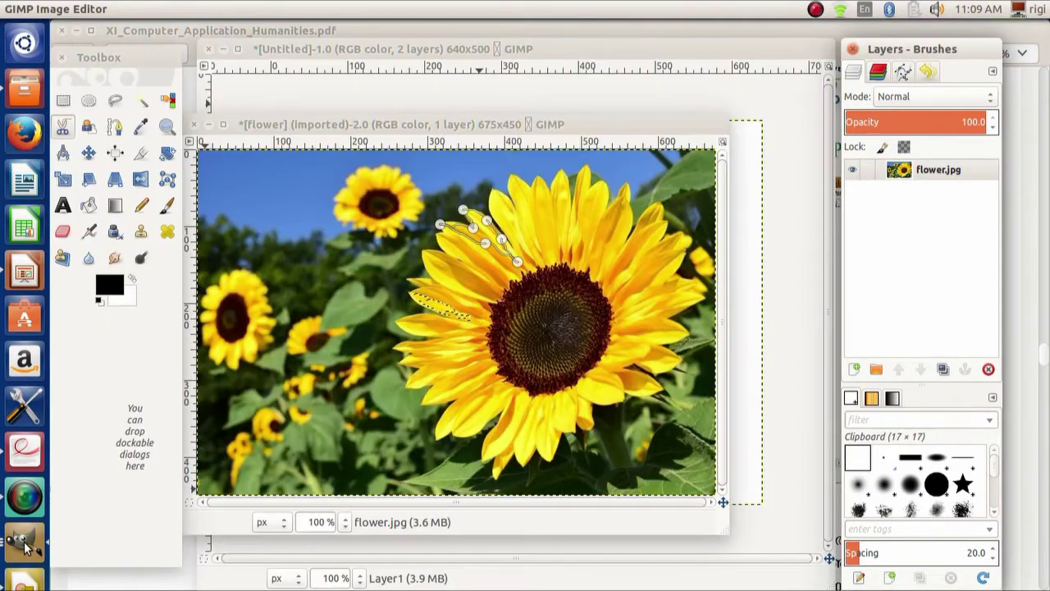
- Draw a 152 × 92 text box with the Text tool over the left sunflowers
{"action": "left_click", "coordinate": [63, 209]}
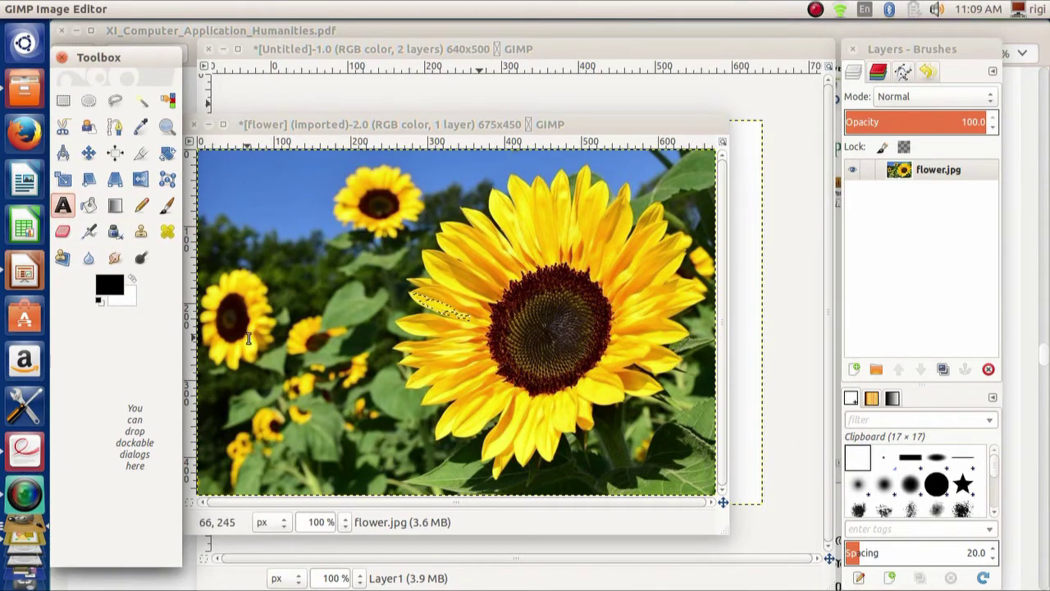
{"action": "left_click_drag", "start_coordinate": [287, 355], "coordinate": [404, 426]}
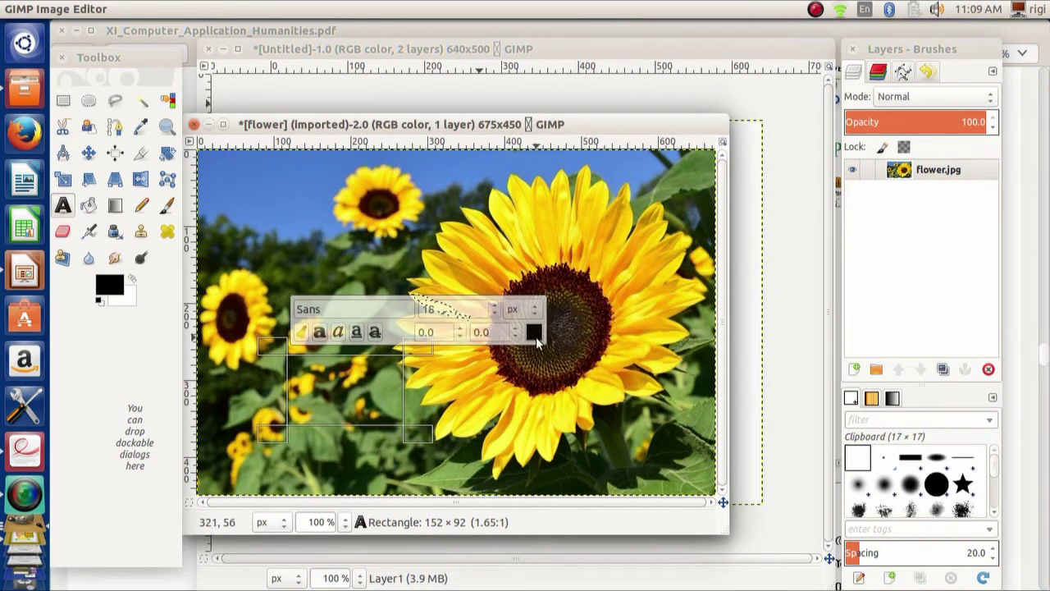
- Set the text colour to red-pink ec6666
{"action": "left_click", "coordinate": [534, 334]}
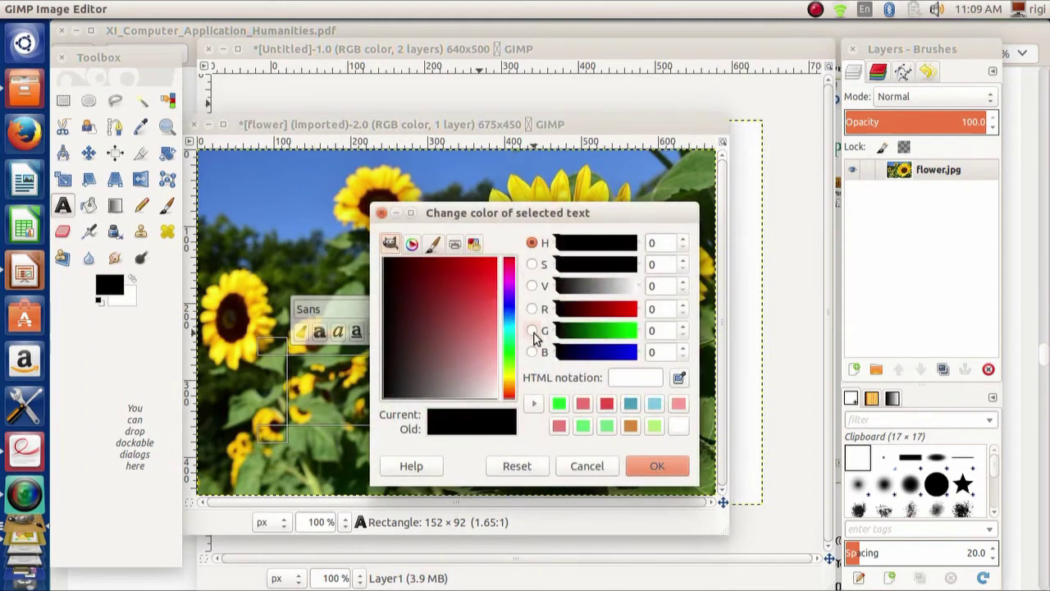
{"action": "left_click", "coordinate": [487, 319]}
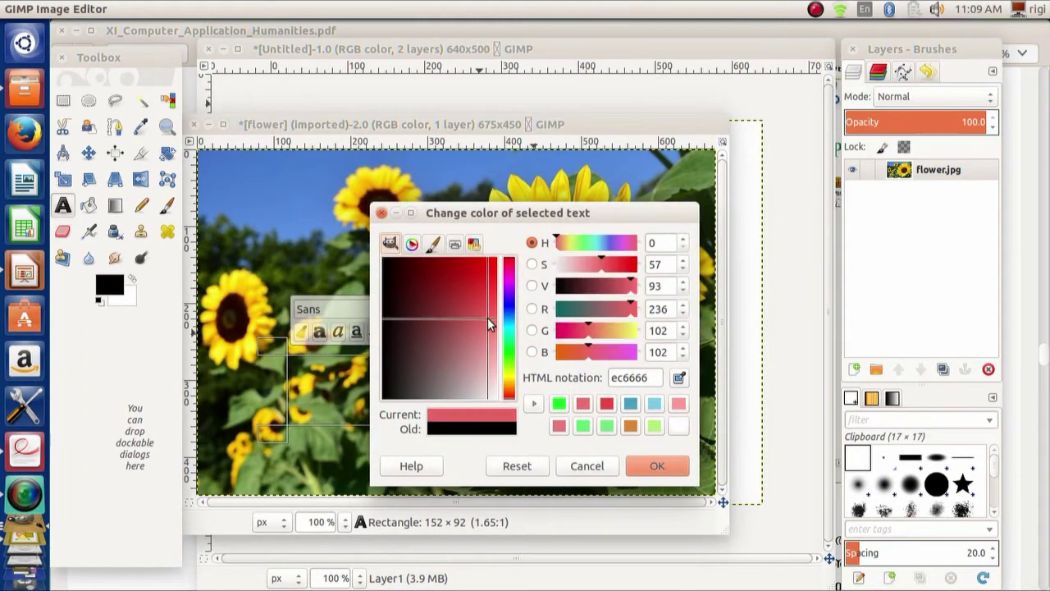
{"action": "left_click", "coordinate": [665, 468]}
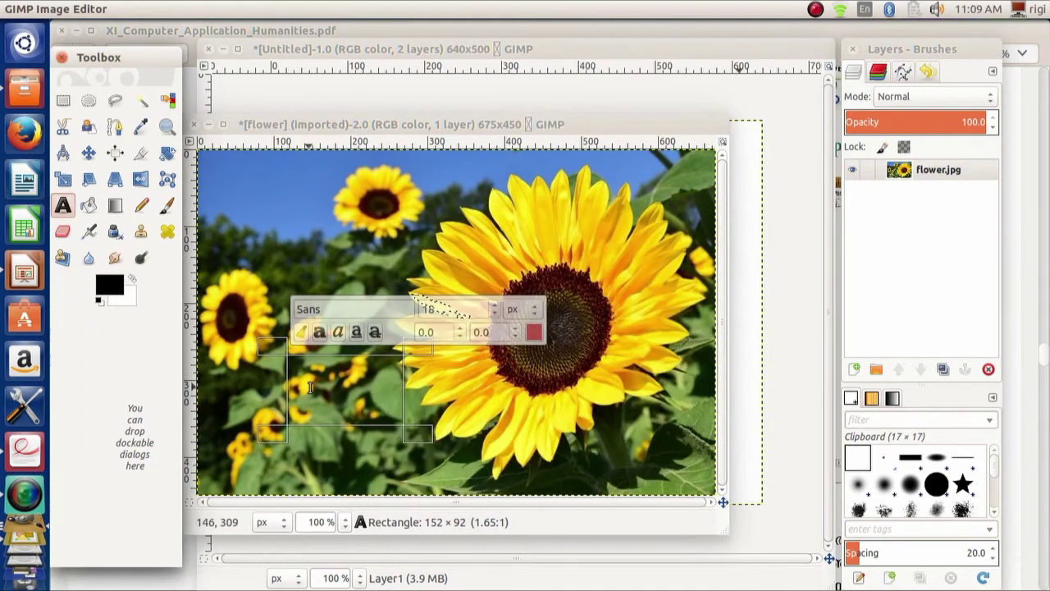
- Type WELCOME into the text box, correcting the typos, and select all the text
{"action": "left_click", "coordinate": [311, 387]}
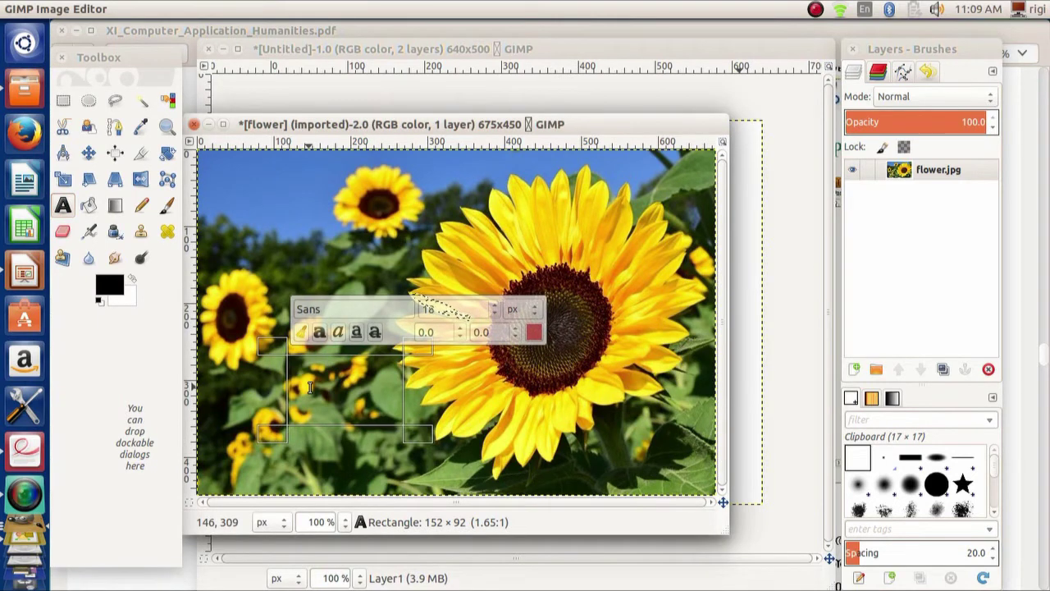
{"action": "type", "text": "WER"}
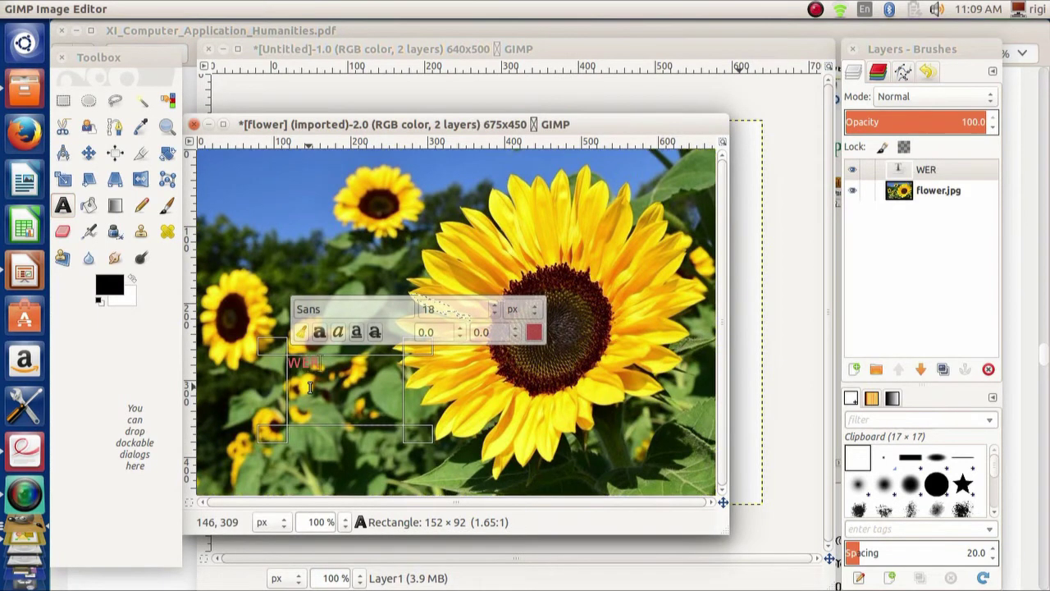
{"action": "type", "text": "LOCME"}
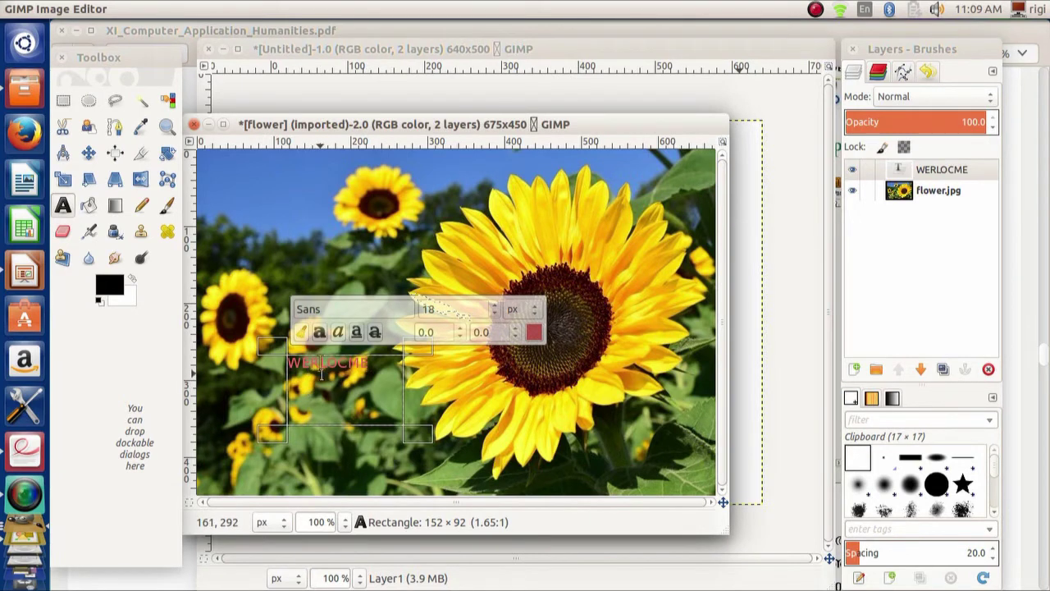
{"action": "left_click", "coordinate": [321, 375]}
{"action": "key", "text": "BackSpace"}
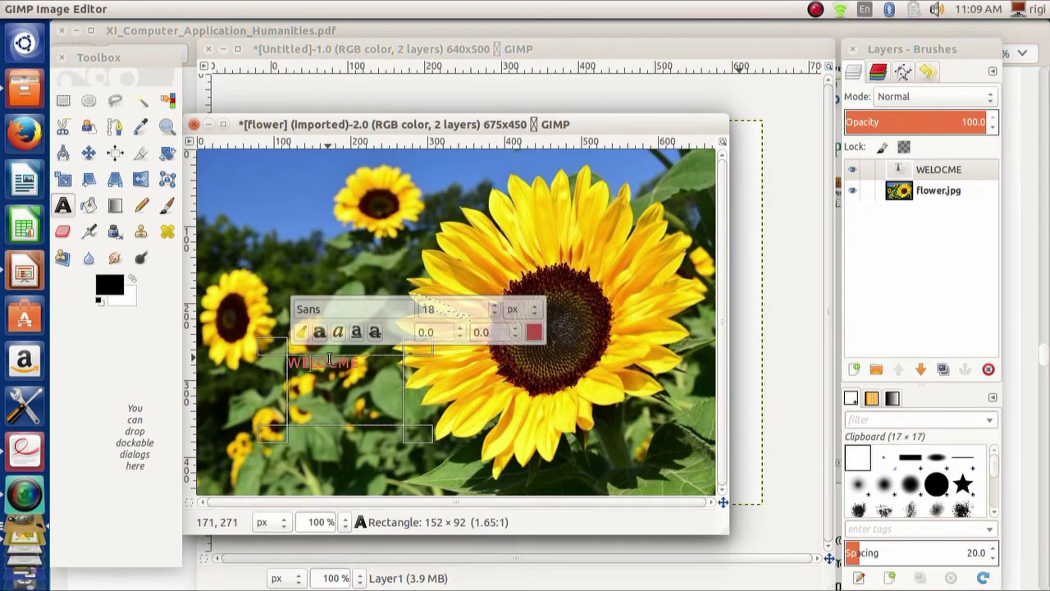
{"action": "left_click", "coordinate": [329, 369]}
{"action": "key", "text": "BackSpace"}
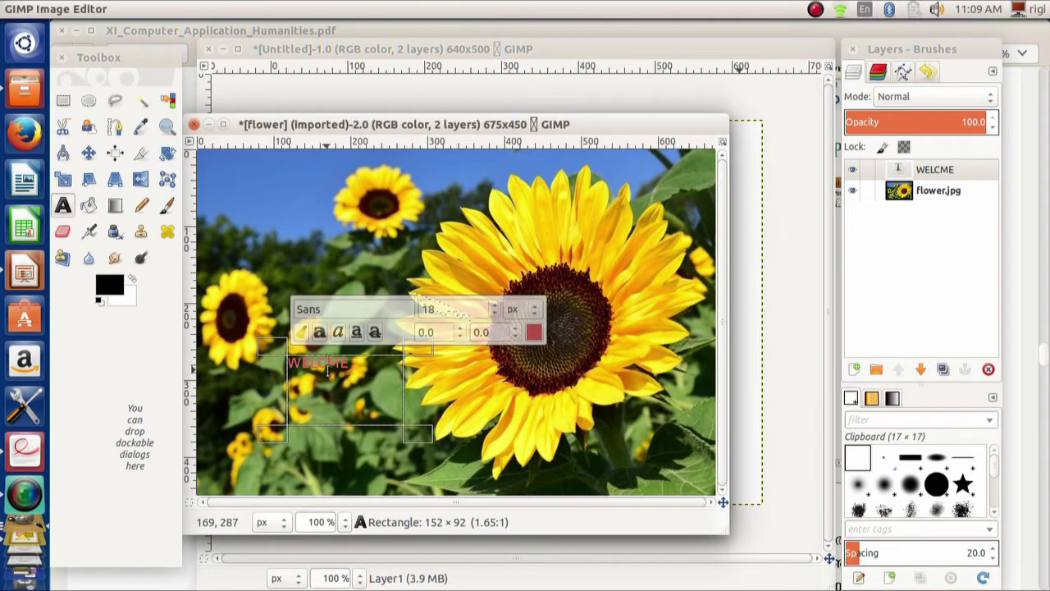
{"action": "type", "text": "O"}
{"action": "left_click_drag", "start_coordinate": [380, 356], "coordinate": [329, 359]}
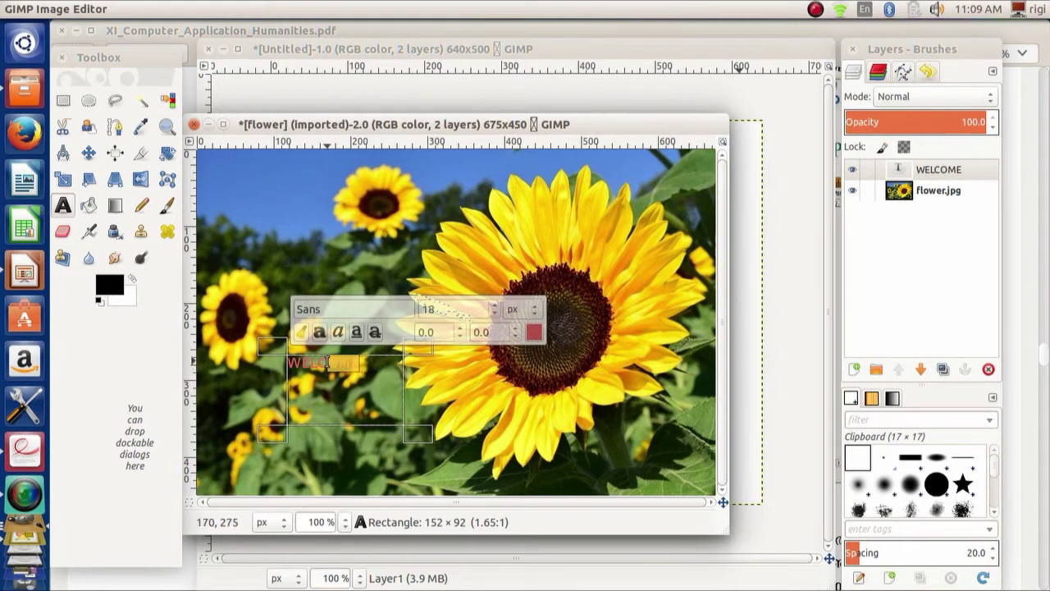
{"action": "key", "text": "ctrl+a"}
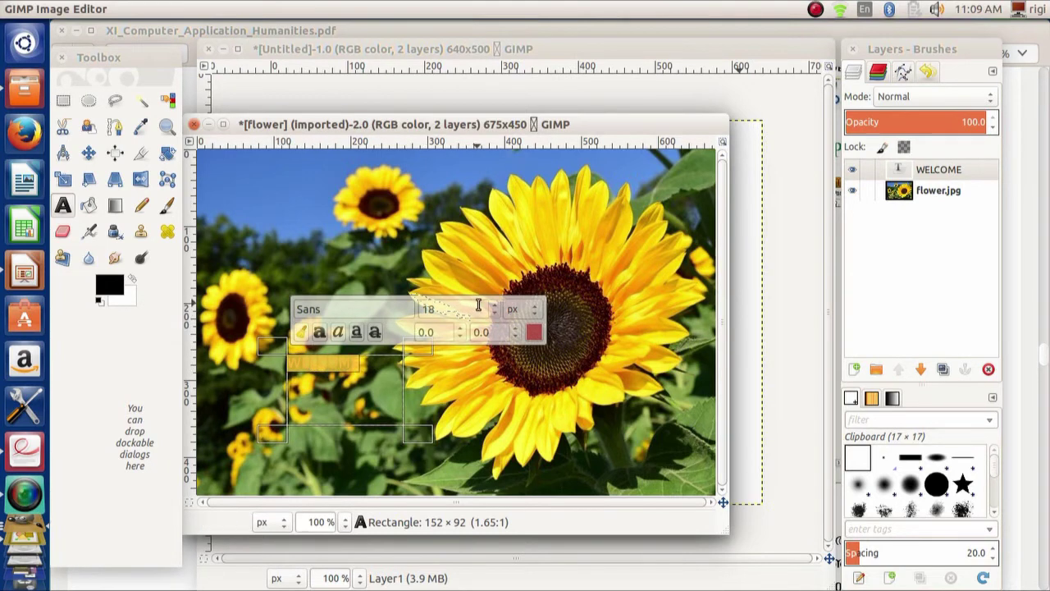
- Raise the WELCOME text to size 28, then draw a 152 × 44 text box at top-left
{"action": "left_click", "coordinate": [495, 305]}
{"action": "left_click", "coordinate": [494, 306]}
{"action": "left_click", "coordinate": [496, 306]}
{"action": "left_click", "coordinate": [496, 305]}
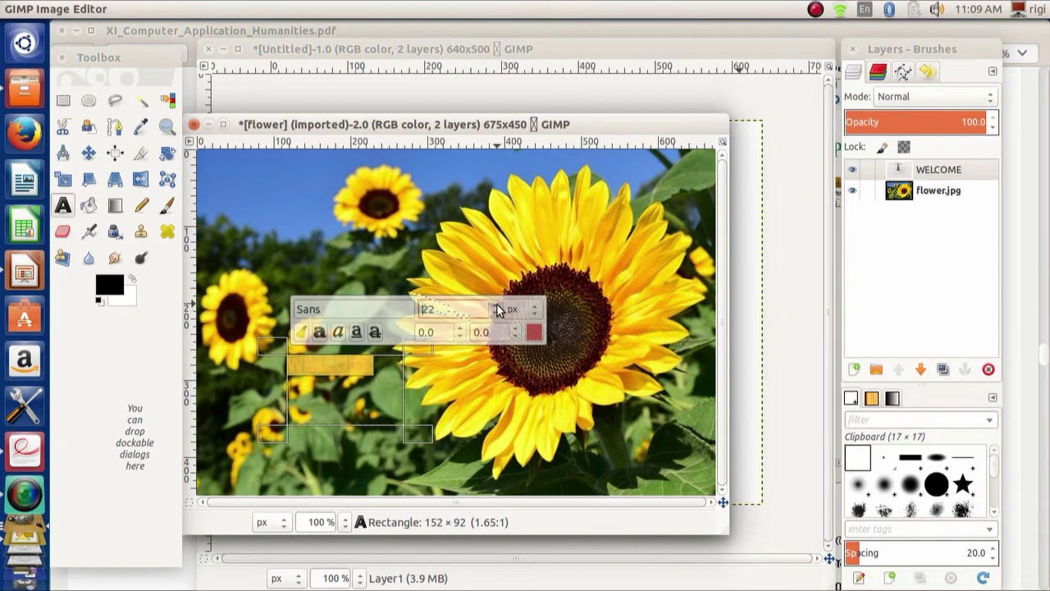
{"action": "left_click", "coordinate": [495, 305]}
{"action": "left_click", "coordinate": [496, 306]}
{"action": "left_click", "coordinate": [496, 305]}
{"action": "left_click", "coordinate": [496, 305]}
{"action": "left_click", "coordinate": [495, 305]}
{"action": "left_click", "coordinate": [496, 305]}
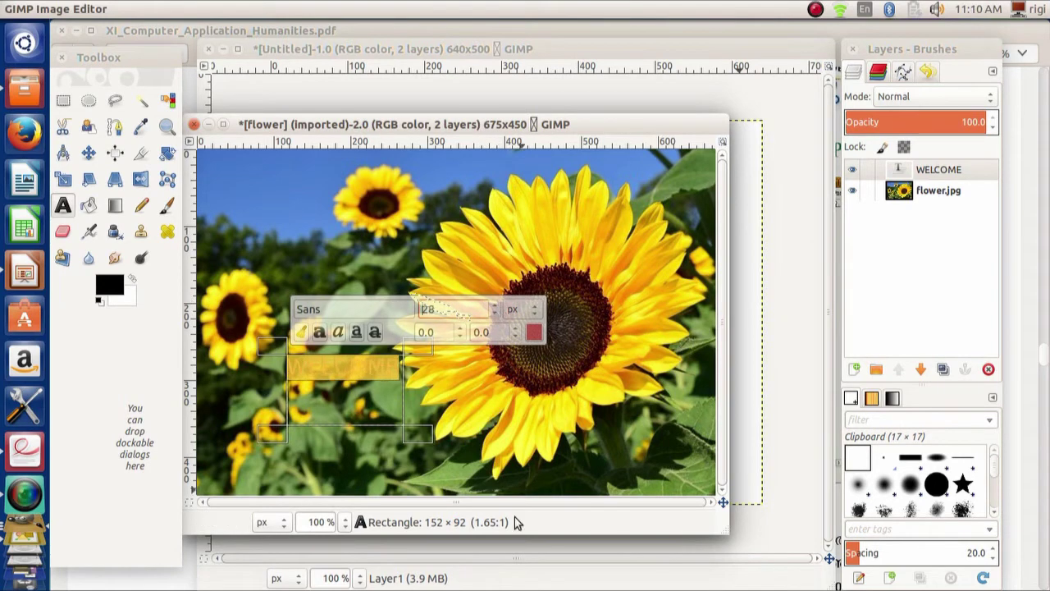
{"action": "left_click", "coordinate": [395, 460]}
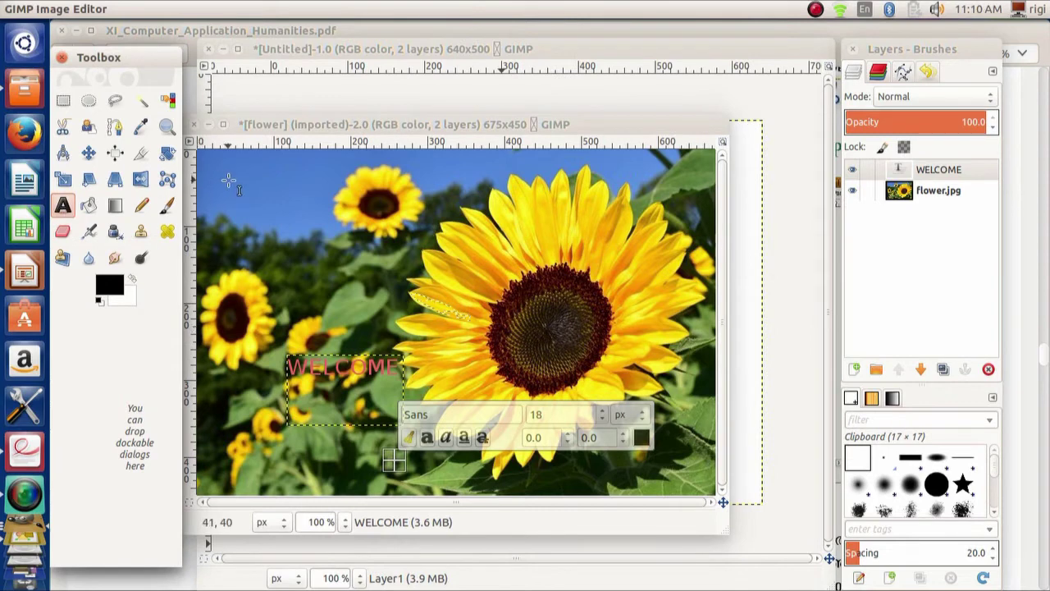
{"action": "left_click_drag", "start_coordinate": [217, 178], "coordinate": [335, 213]}
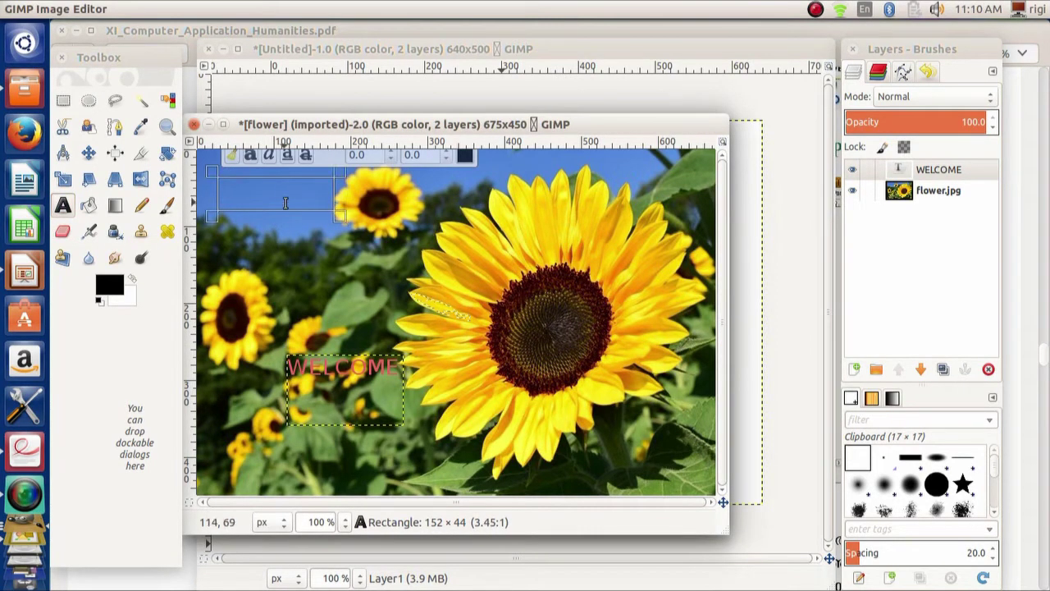
- Choose a dark text colour and type HAI into the new top-left text box
{"action": "left_click", "coordinate": [465, 156]}
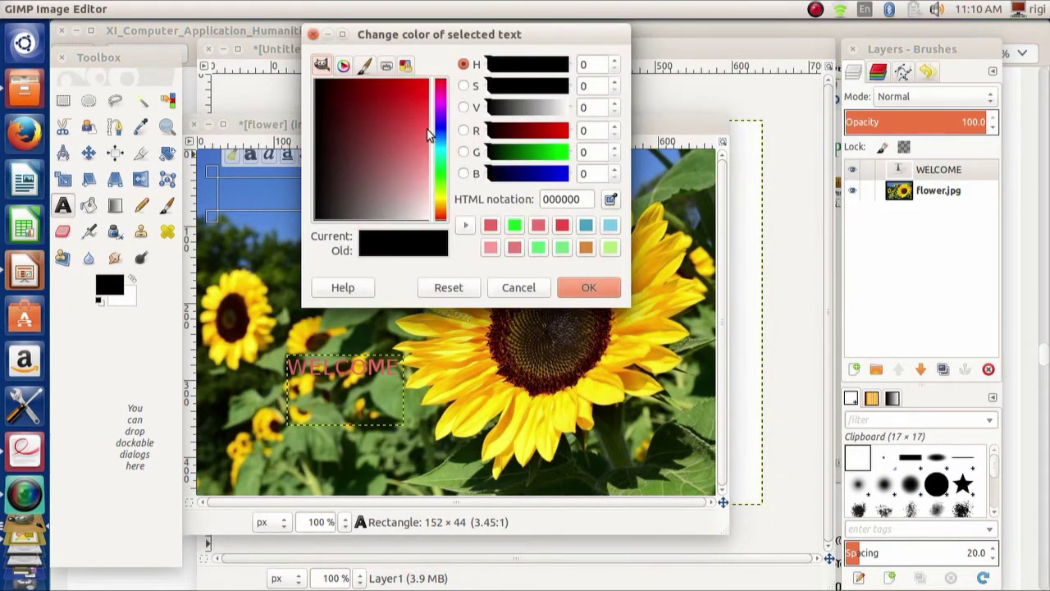
{"action": "left_click", "coordinate": [441, 171]}
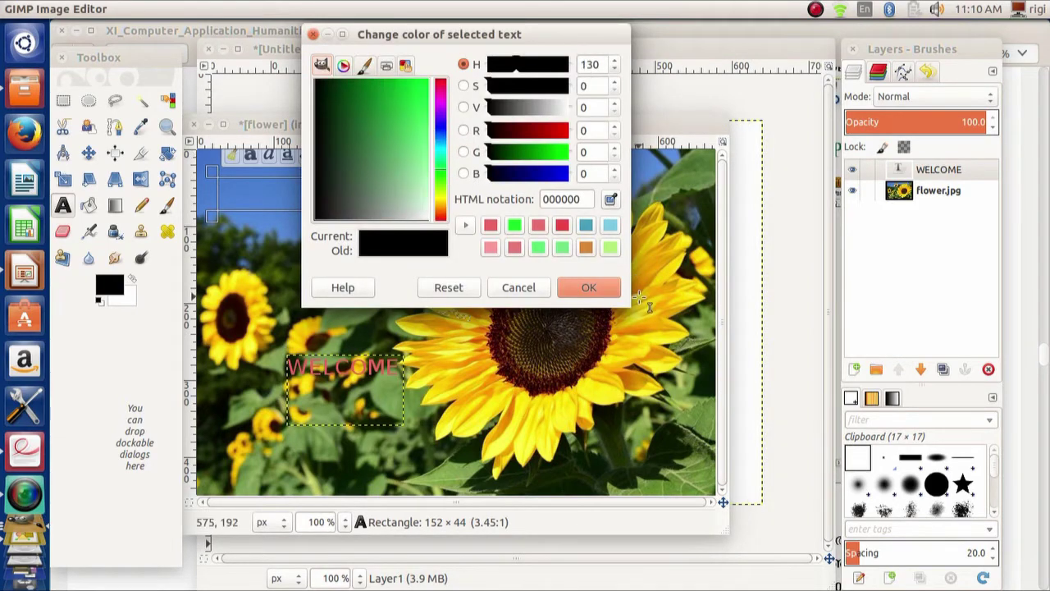
{"action": "left_click", "coordinate": [586, 289]}
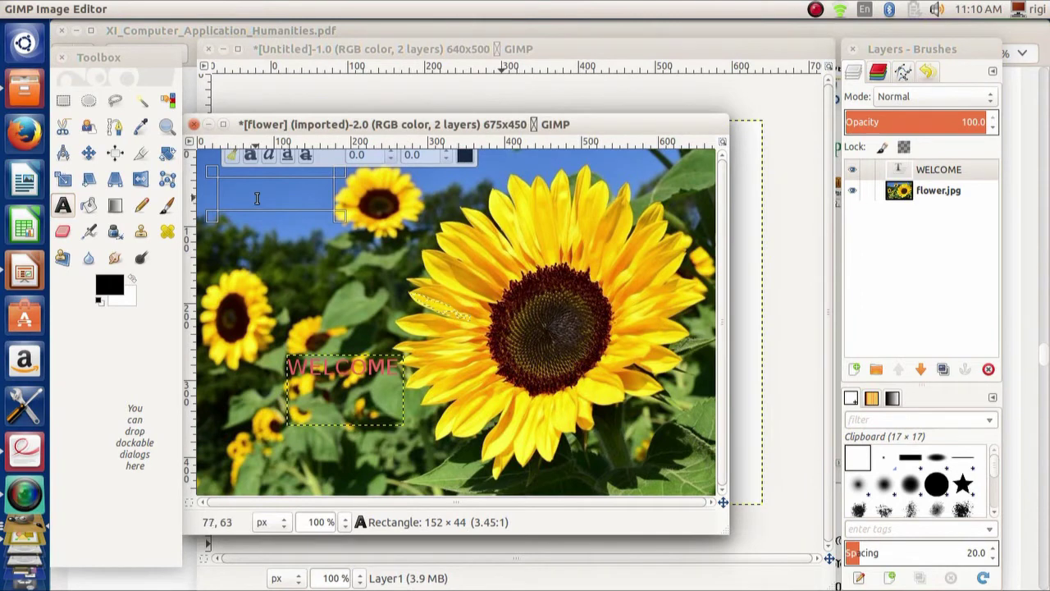
{"action": "type", "text": "HAI"}
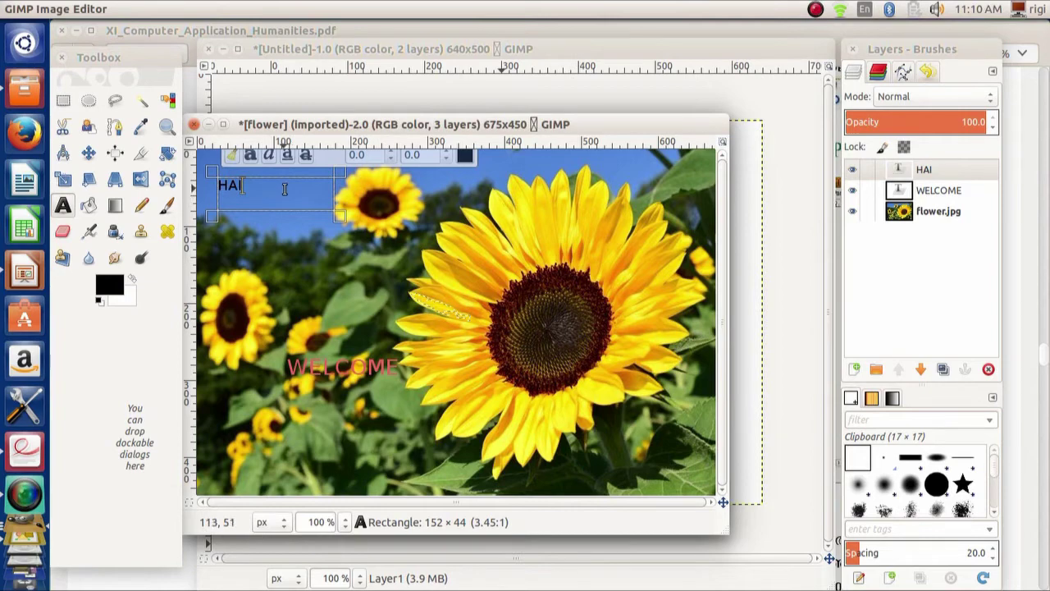
{"action": "left_click", "coordinate": [11, 457]}
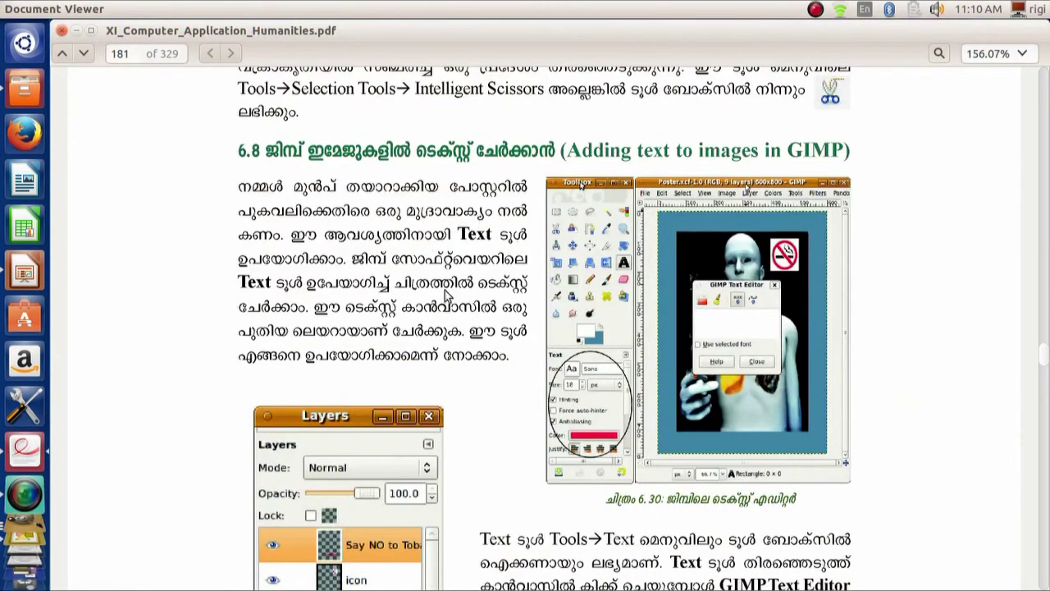
- Scroll the textbook PDF from page 181 to page 183, section 6.9 'Exporting images in GIMP'
{"action": "scroll", "coordinate": [442, 356], "scroll_direction": "down", "scroll_amount": 3}
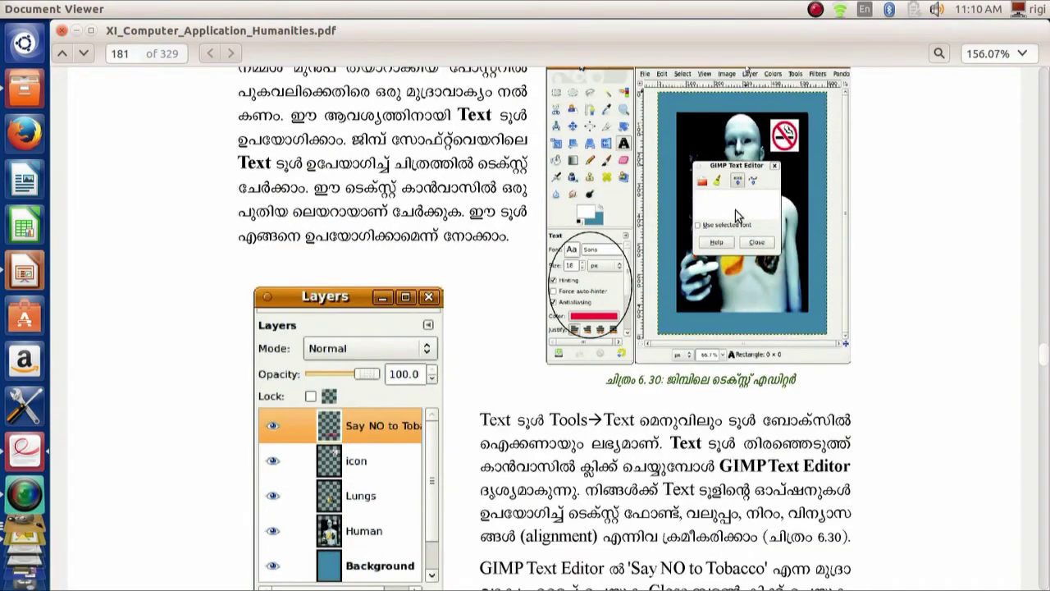
{"action": "scroll", "coordinate": [668, 365], "scroll_direction": "down", "scroll_amount": 4}
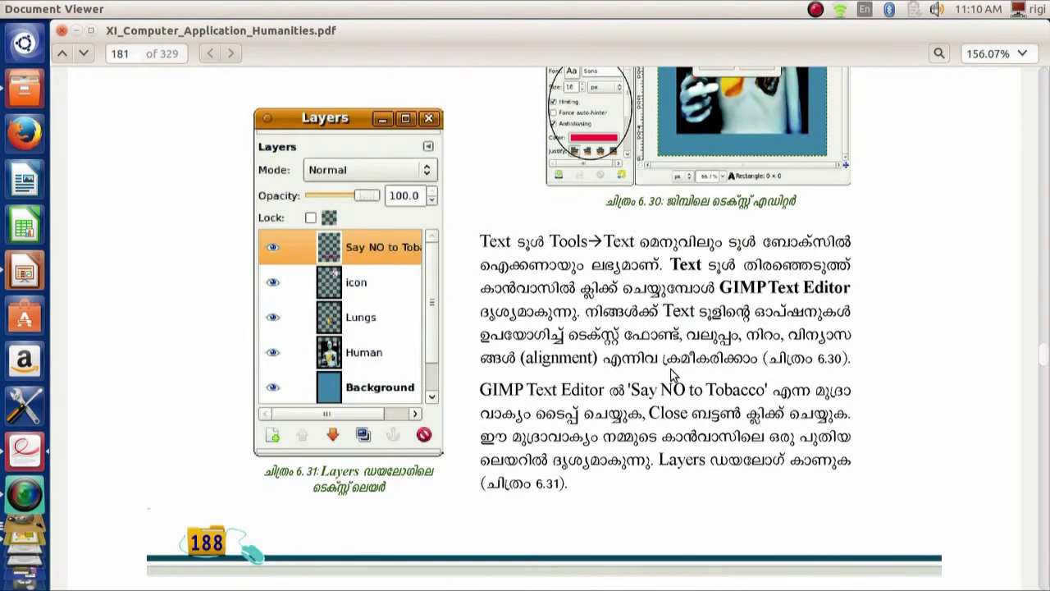
{"action": "scroll", "coordinate": [671, 374], "scroll_direction": "down", "scroll_amount": 20}
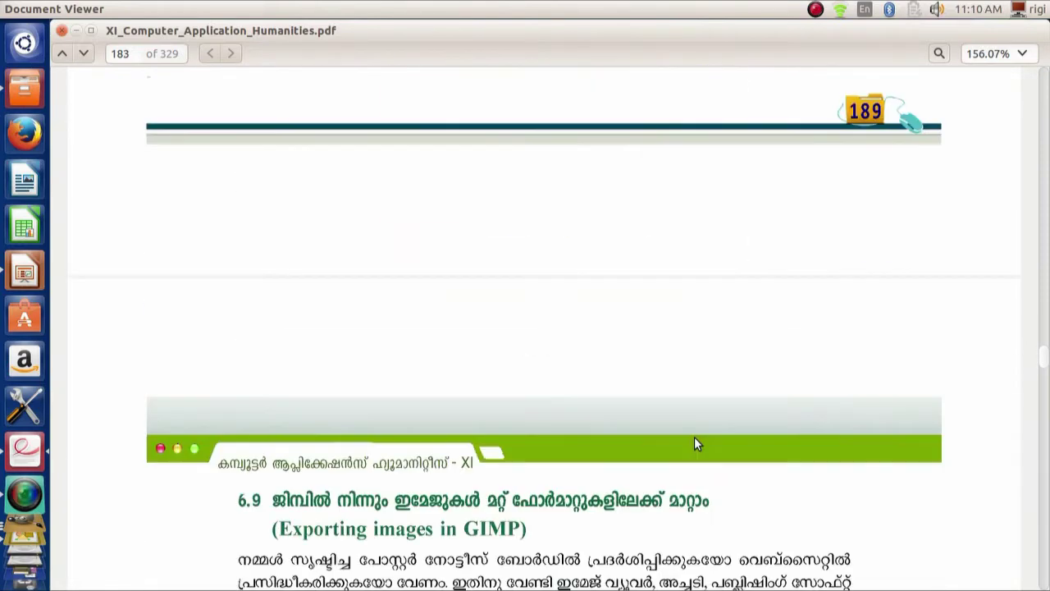
{"action": "scroll", "coordinate": [695, 443], "scroll_direction": "down", "scroll_amount": 9}
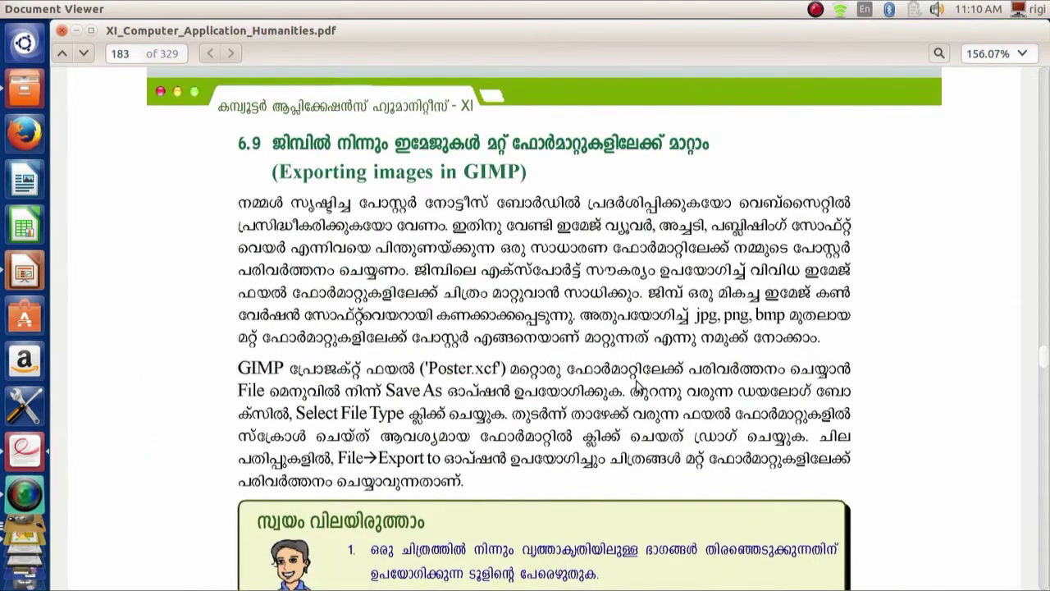
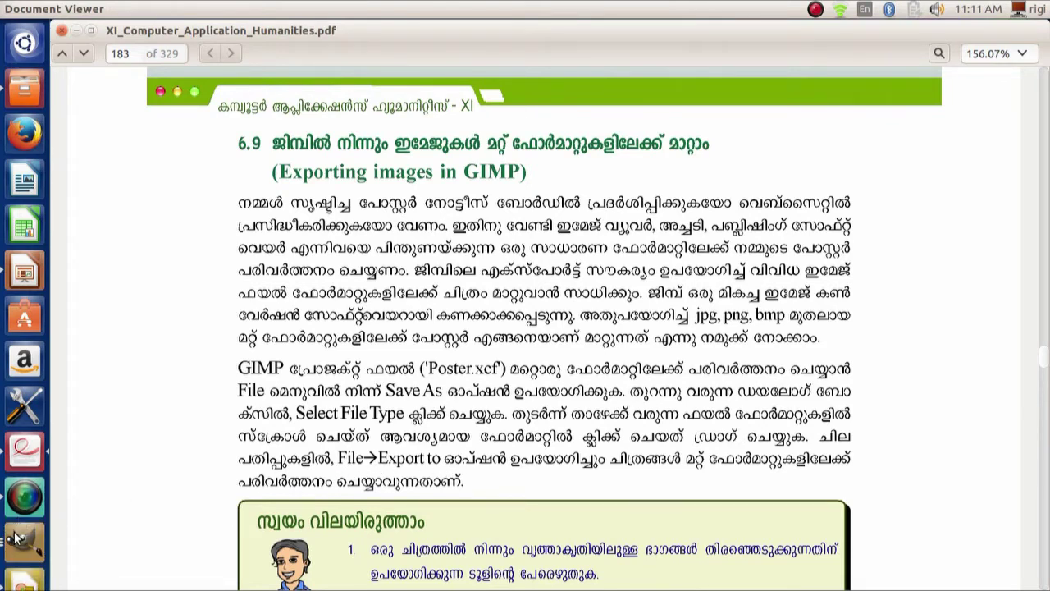
- Bring the blank 640×500 Untitled image in front of the PDF, cancel its close prompt, and select Layer1
{"action": "left_click", "coordinate": [22, 532]}
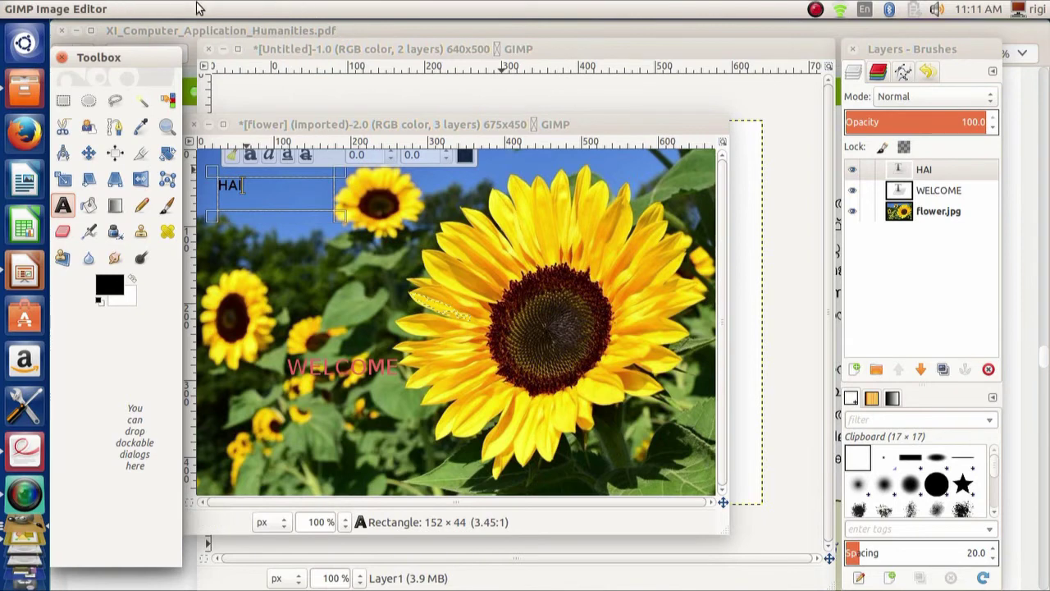
{"action": "left_click", "coordinate": [196, 37]}
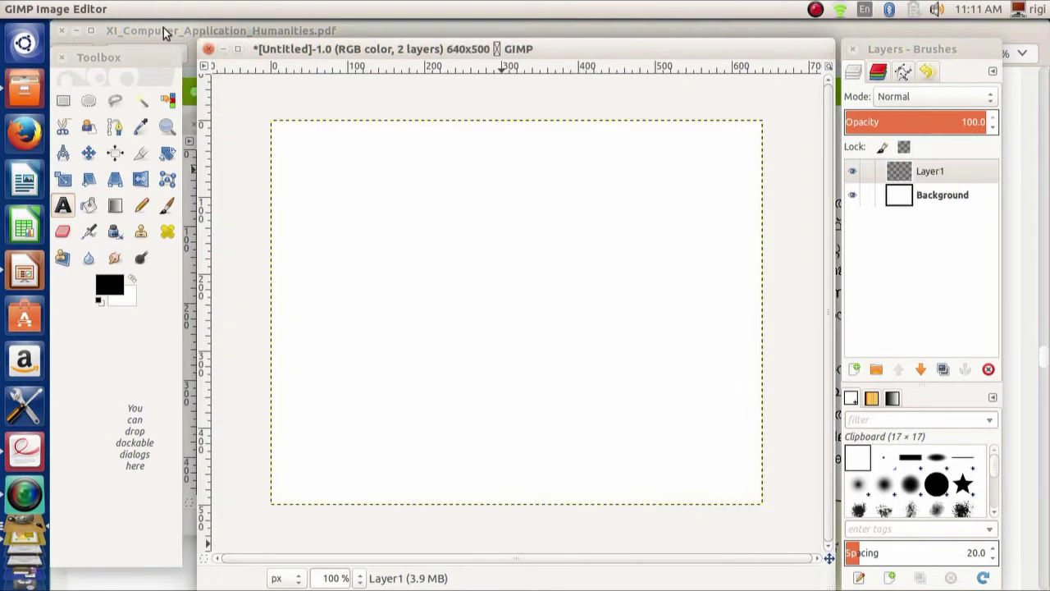
{"action": "left_click", "coordinate": [208, 48]}
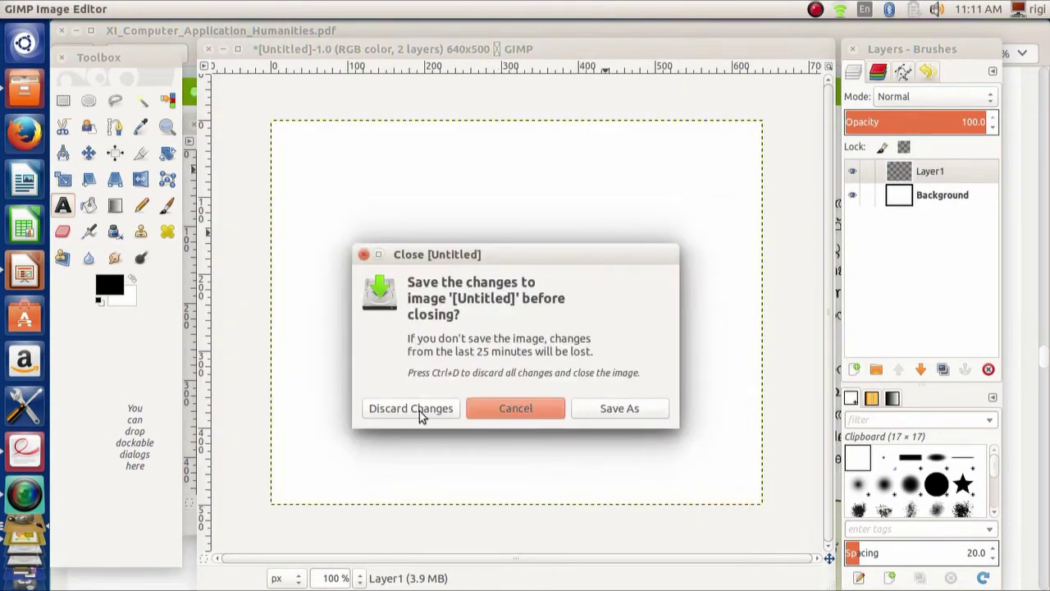
{"action": "left_click", "coordinate": [528, 411]}
{"action": "left_click", "coordinate": [138, 30]}
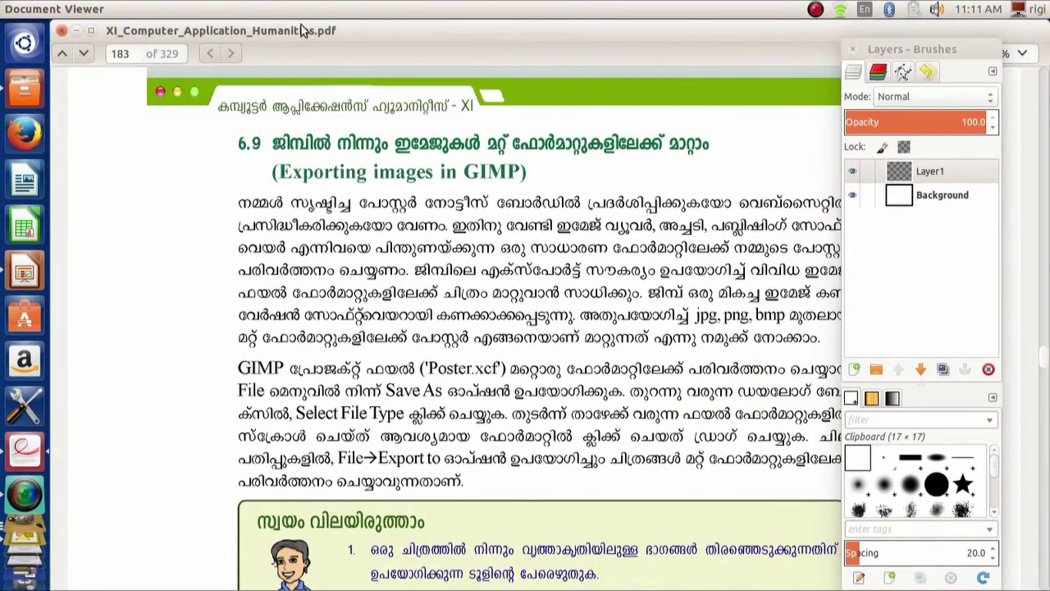
{"action": "left_click", "coordinate": [23, 546]}
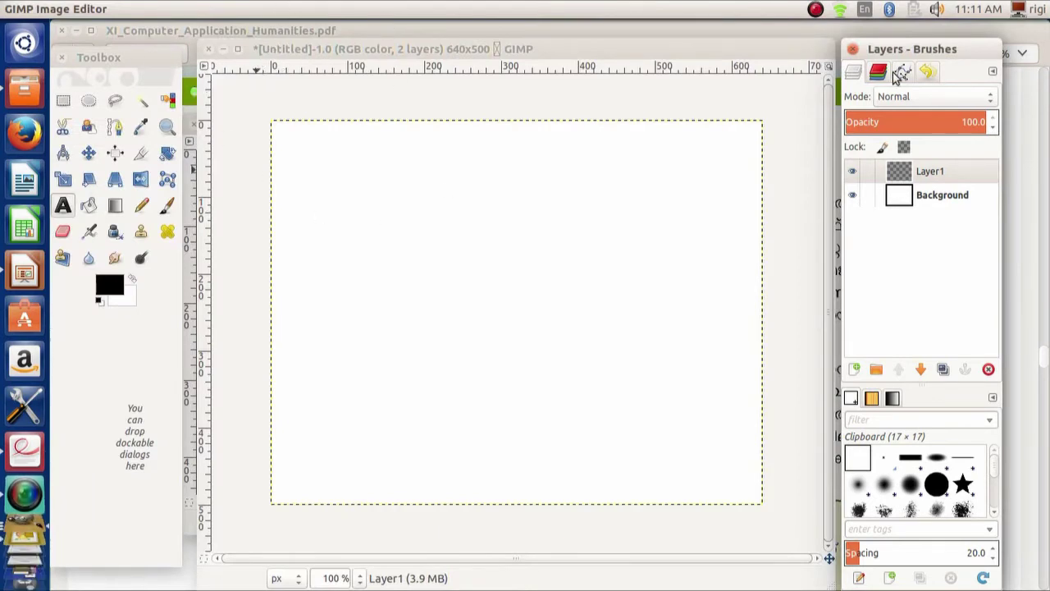
{"action": "left_click", "coordinate": [901, 171]}
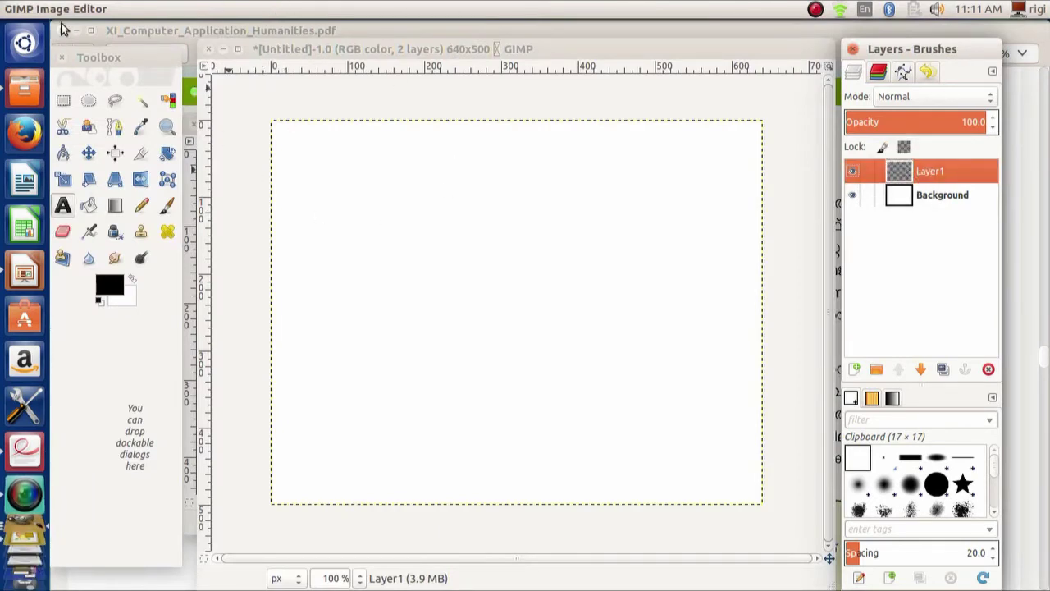
{"action": "left_click", "coordinate": [256, 54]}
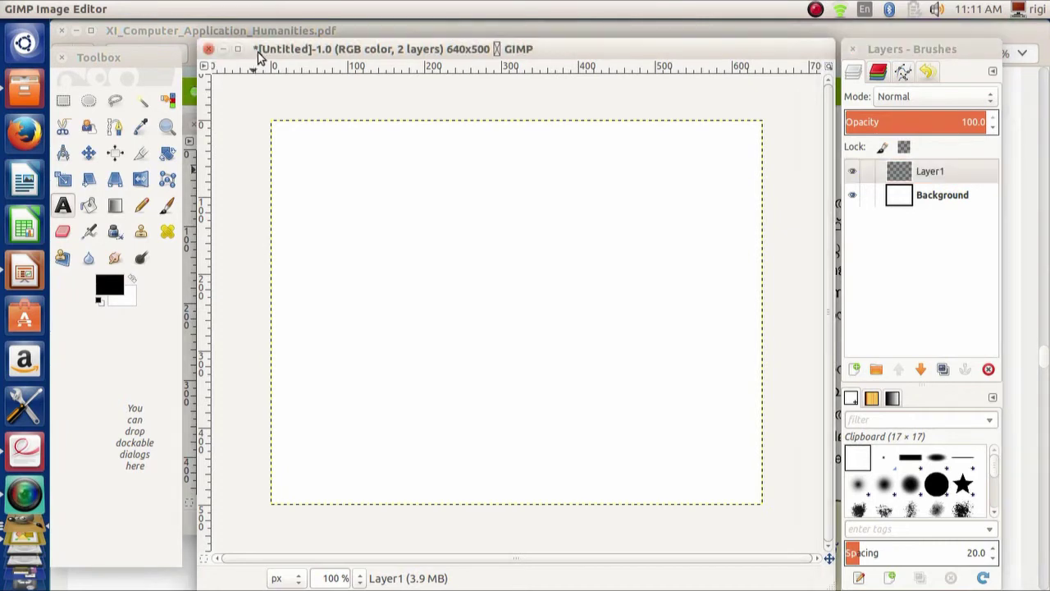
- Open the Export Image dialog and resize and reposition its window on screen
{"action": "left_click", "coordinate": [64, 9]}
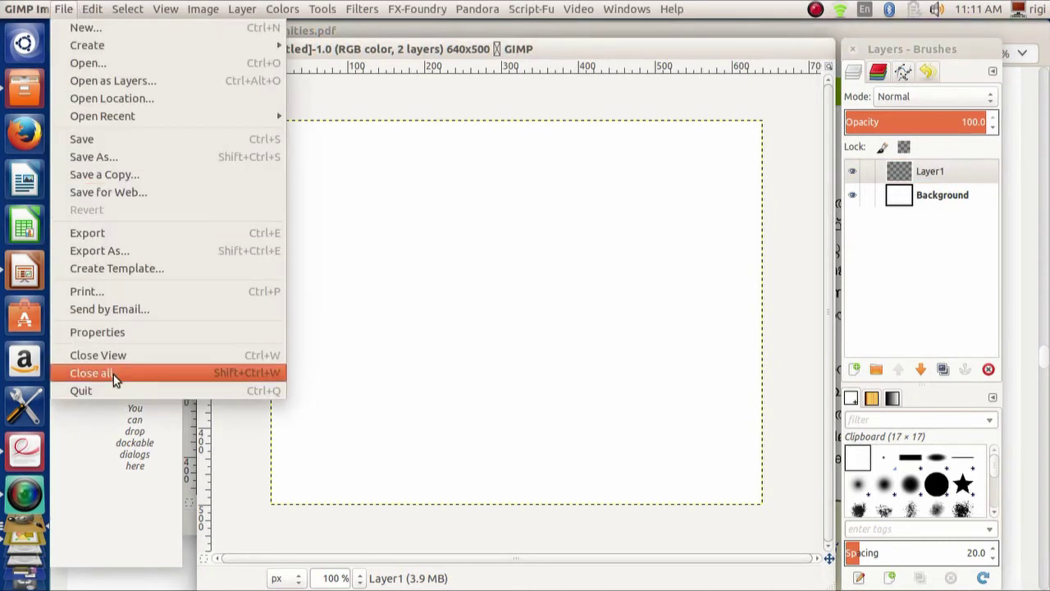
{"action": "left_click", "coordinate": [121, 250]}
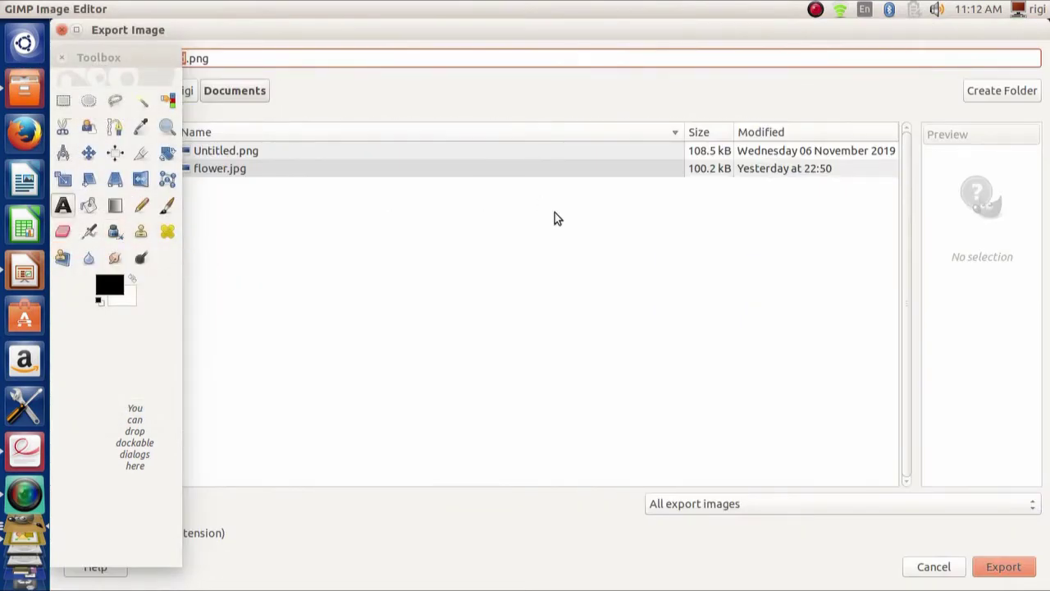
{"action": "double_click", "coordinate": [417, 40]}
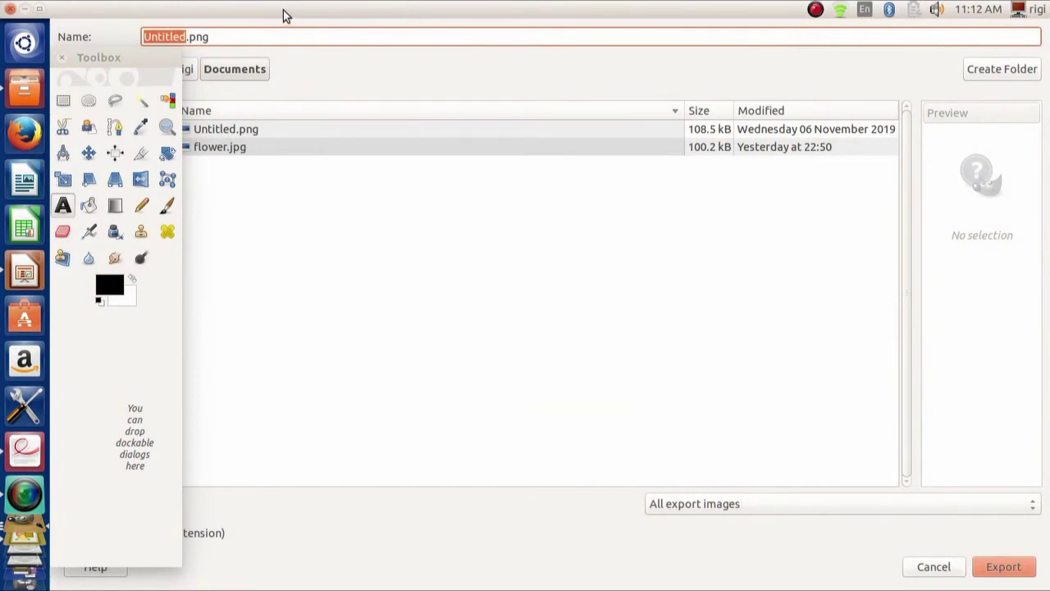
{"action": "left_click_drag", "start_coordinate": [286, 16], "coordinate": [442, 23]}
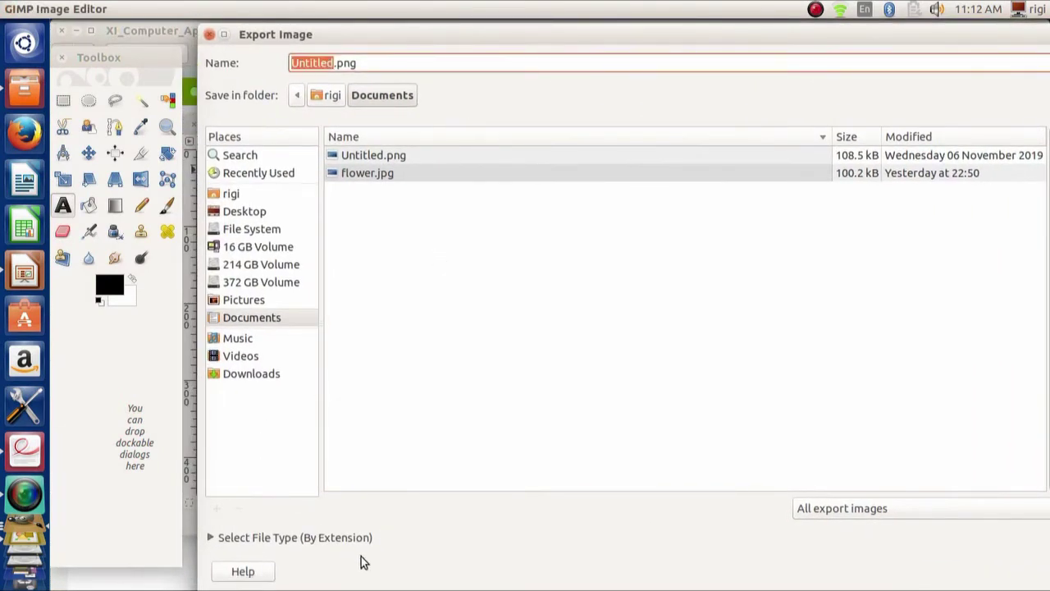
{"action": "left_click", "coordinate": [311, 537]}
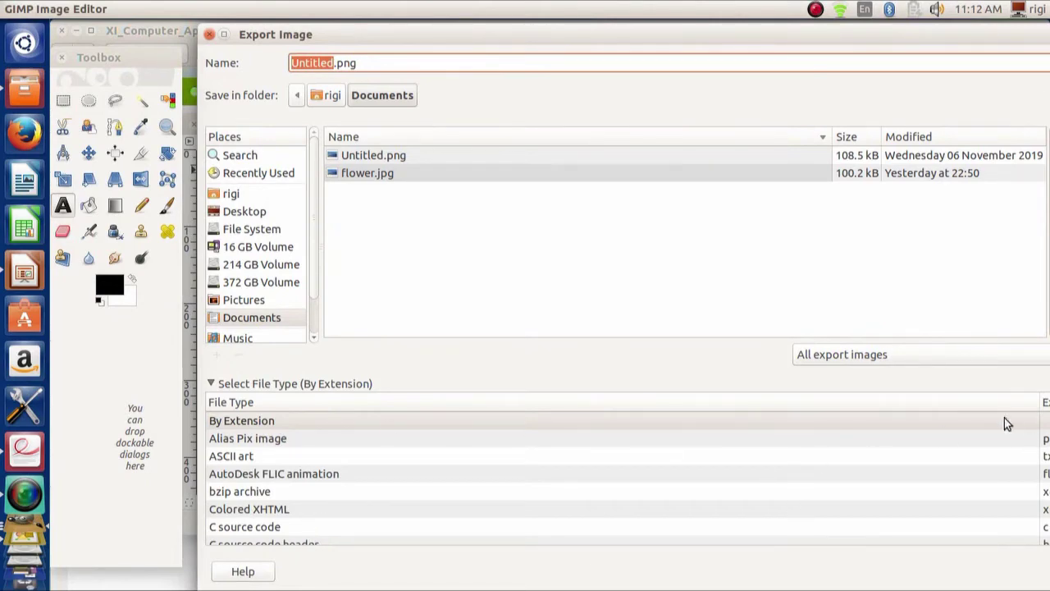
{"action": "left_click_drag", "start_coordinate": [1008, 35], "coordinate": [780, 31]}
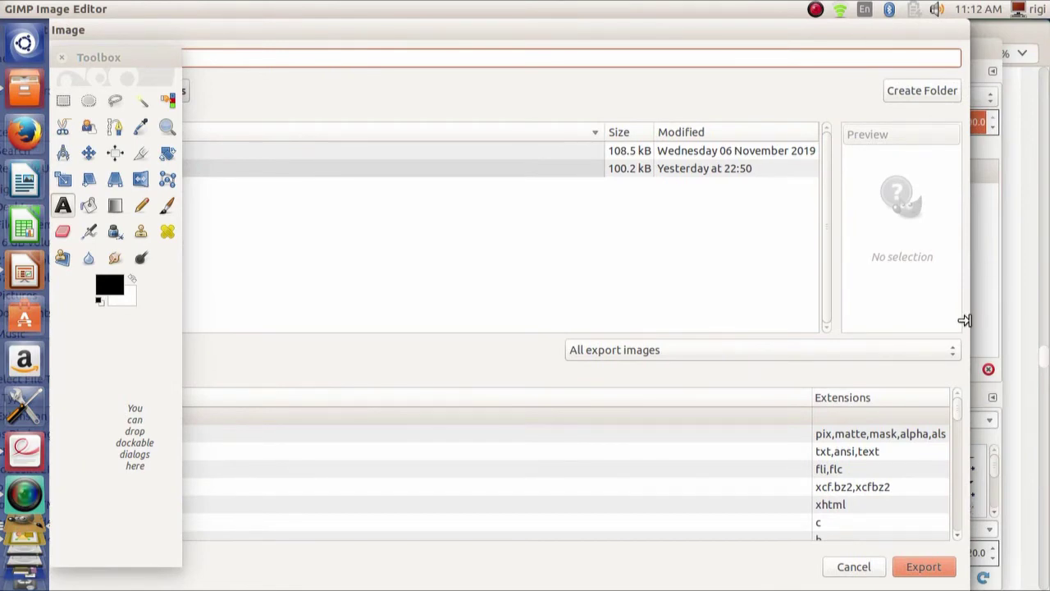
{"action": "left_click_drag", "start_coordinate": [965, 320], "coordinate": [605, 270]}
{"action": "left_click_drag", "start_coordinate": [366, 28], "coordinate": [649, 28]}
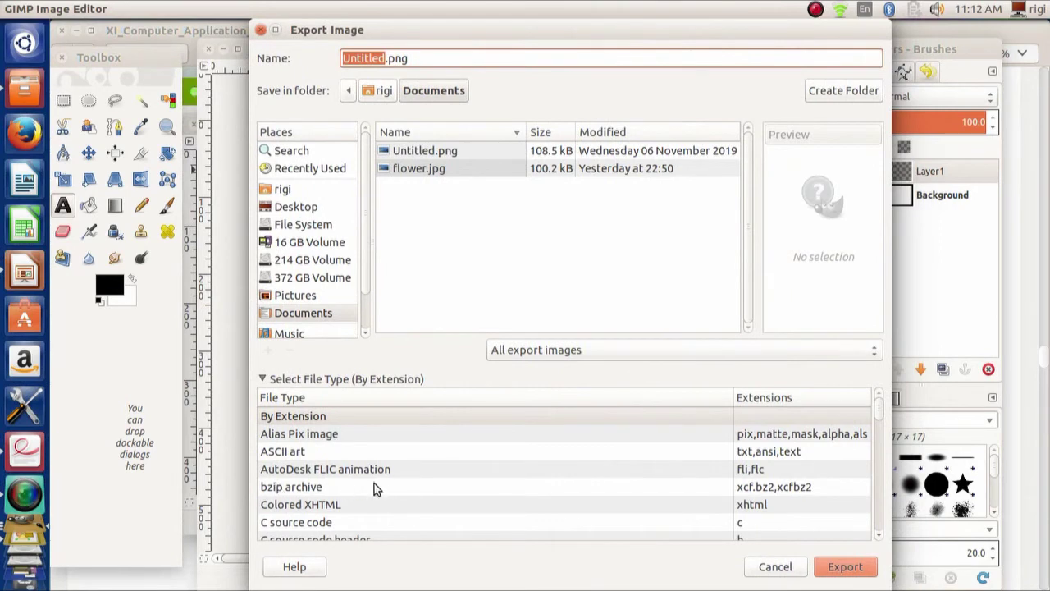
- Choose JPEG image as the file type and export Untitled.jpg to Documents at quality 90
{"action": "scroll", "coordinate": [374, 485], "scroll_direction": "down", "scroll_amount": 5}
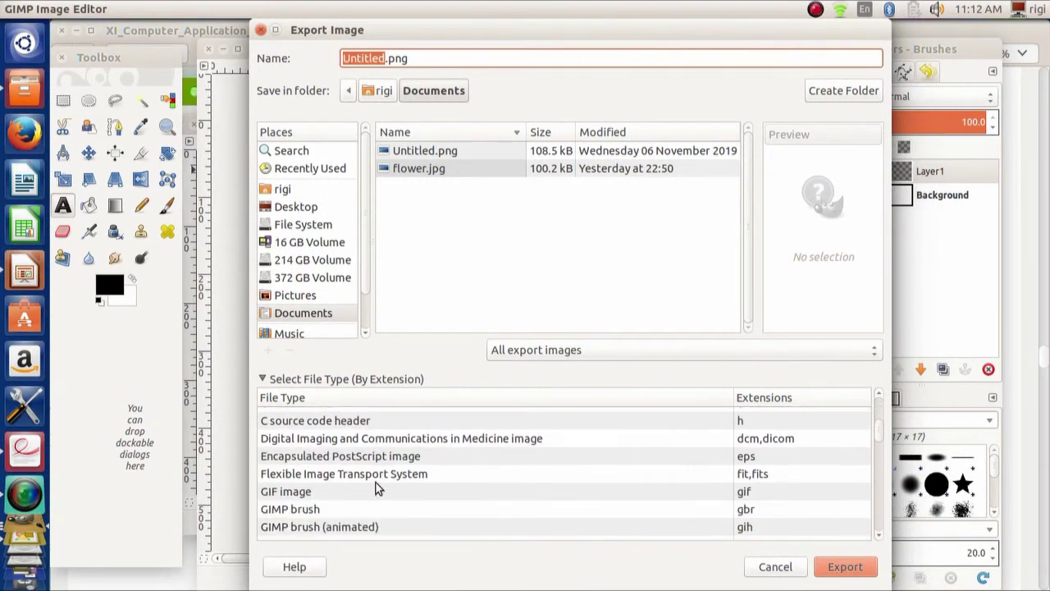
{"action": "left_click", "coordinate": [754, 493]}
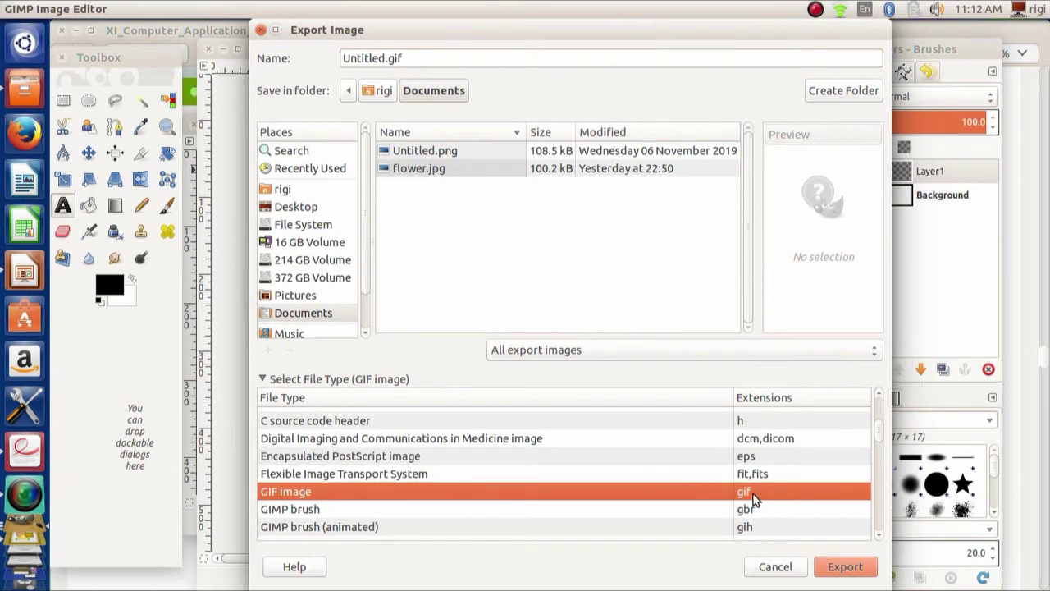
{"action": "scroll", "coordinate": [752, 494], "scroll_direction": "down", "scroll_amount": 3}
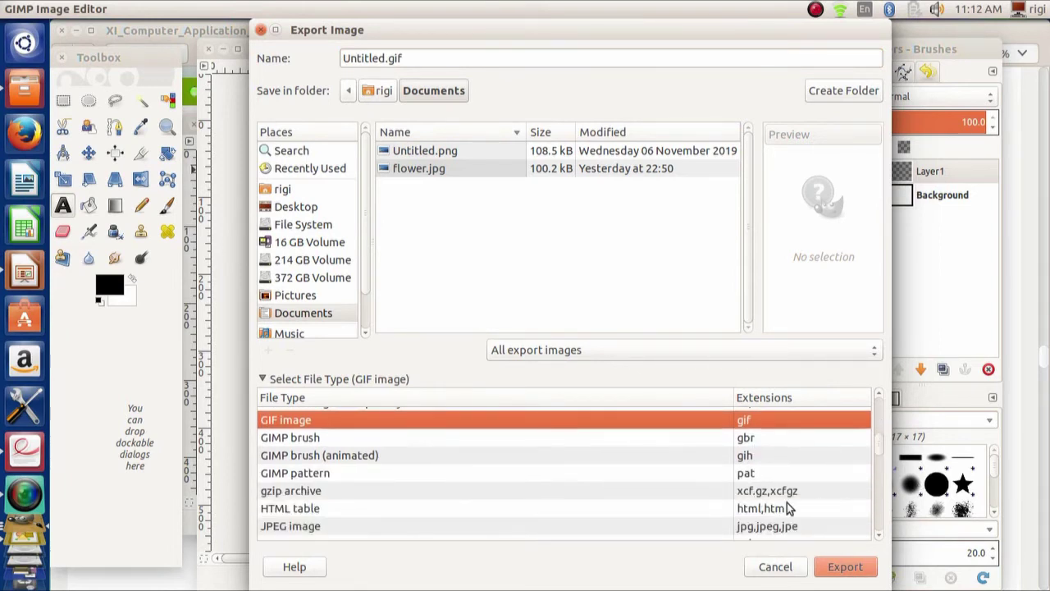
{"action": "scroll", "coordinate": [787, 510], "scroll_direction": "down", "scroll_amount": 1}
{"action": "left_click", "coordinate": [761, 504]}
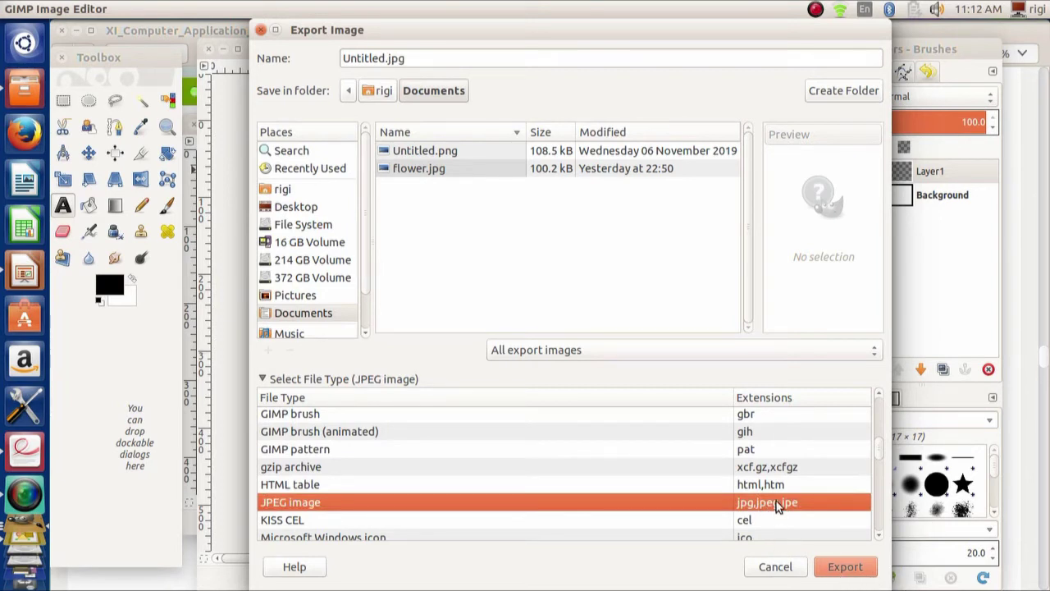
{"action": "left_click", "coordinate": [846, 567]}
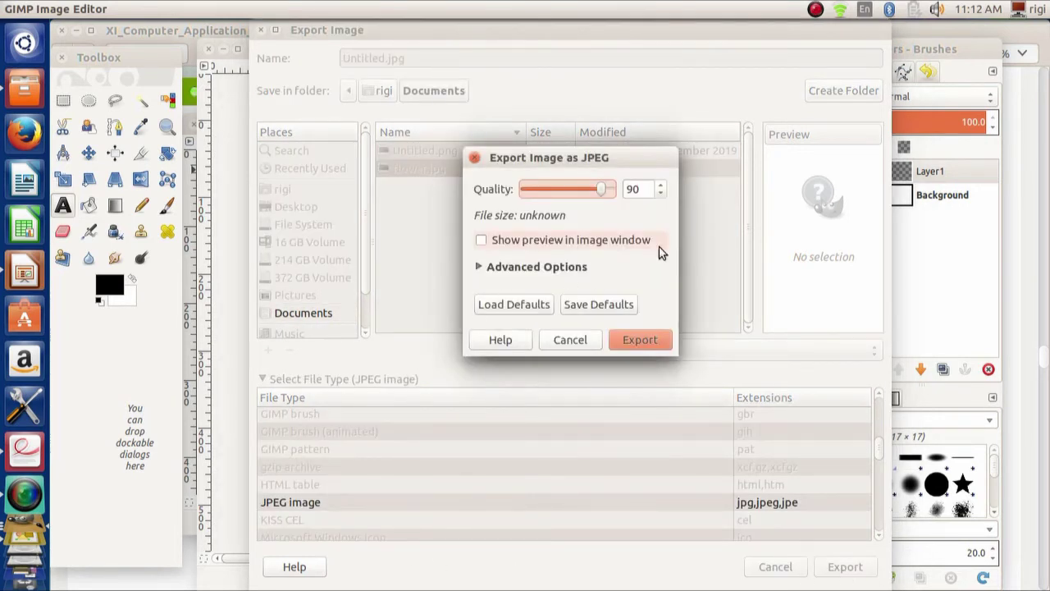
{"action": "left_click", "coordinate": [641, 340]}
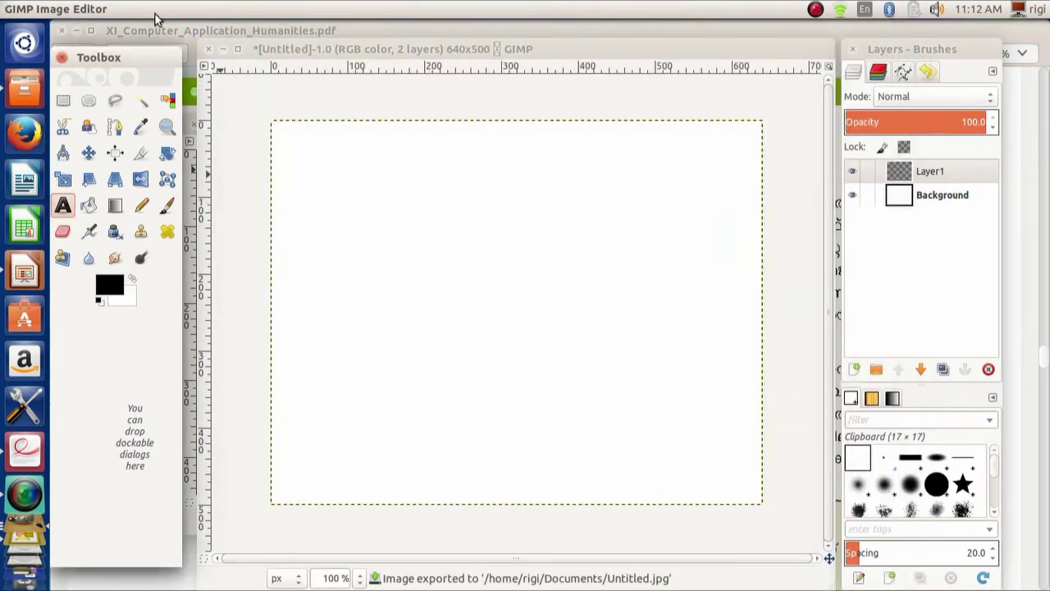
- Reopen the Export Image dialog and browse its file type list
{"action": "left_click", "coordinate": [274, 49]}
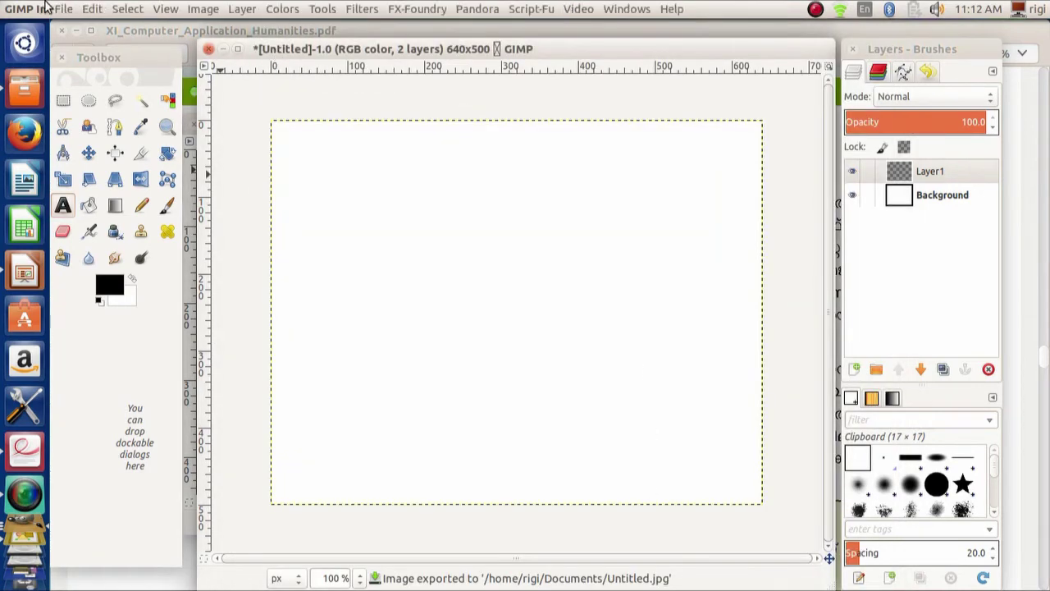
{"action": "left_click", "coordinate": [63, 10]}
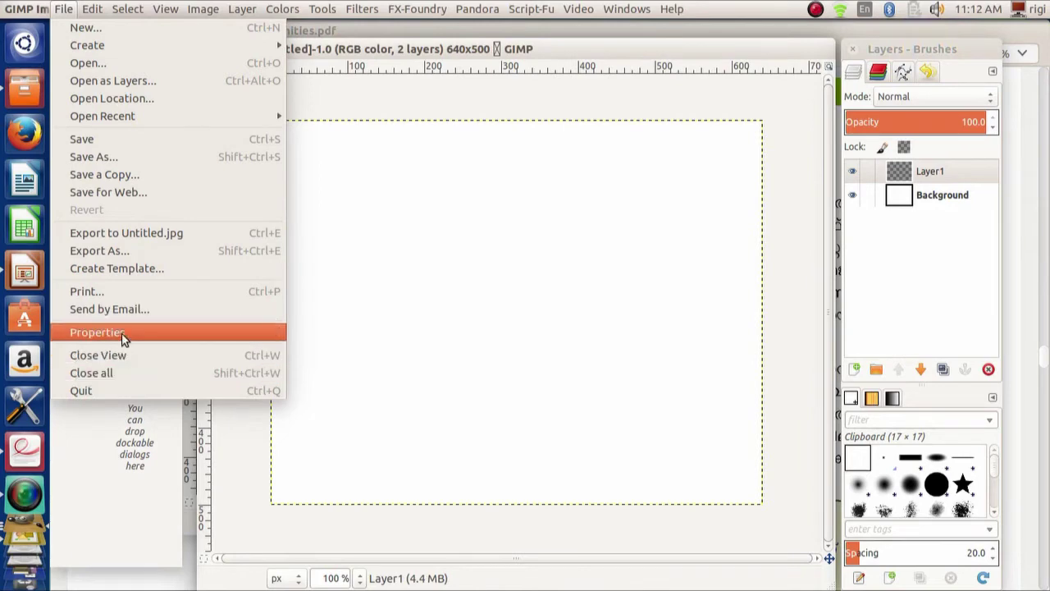
{"action": "left_click", "coordinate": [119, 259]}
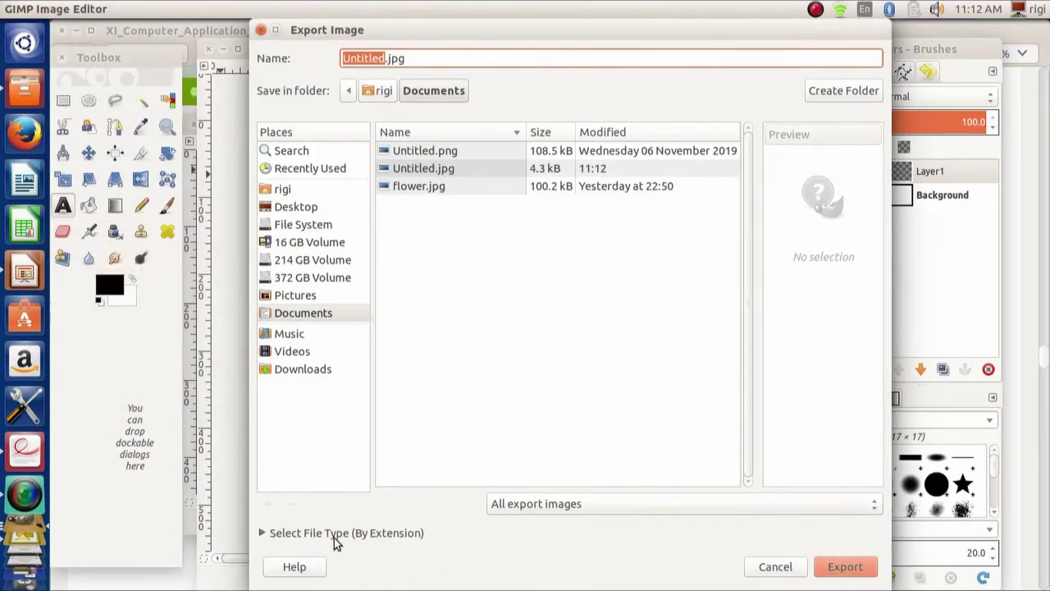
{"action": "left_click", "coordinate": [391, 537]}
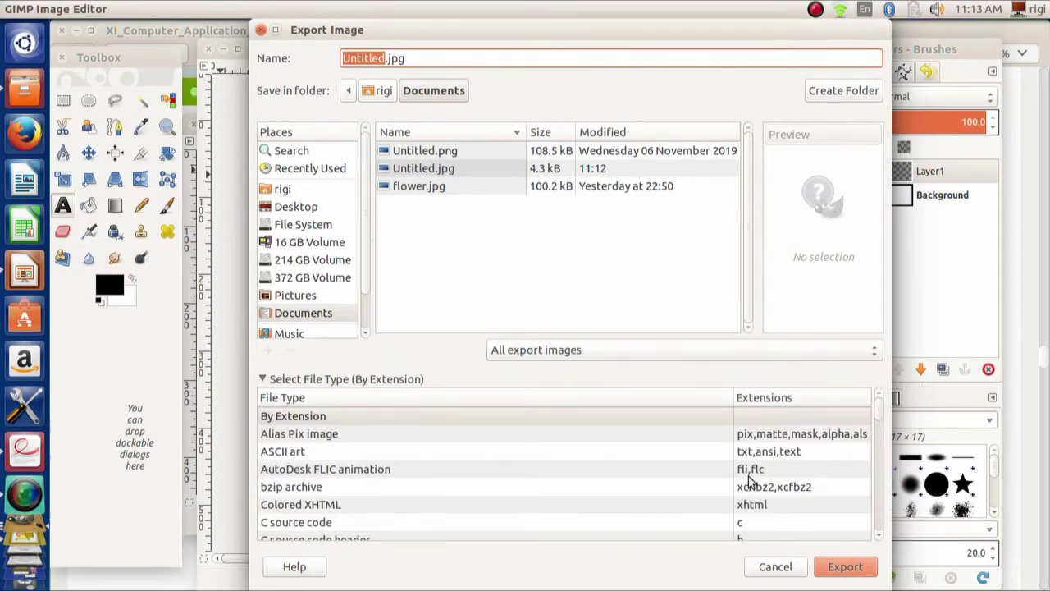
{"action": "scroll", "coordinate": [748, 477], "scroll_direction": "down", "scroll_amount": 2}
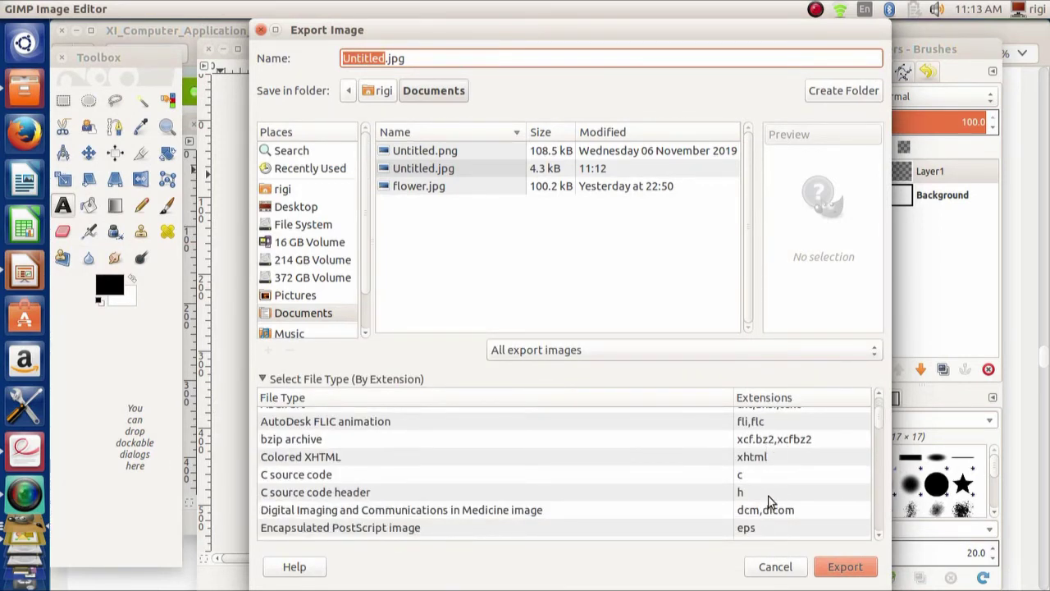
{"action": "scroll", "coordinate": [811, 477], "scroll_direction": "down", "scroll_amount": 2}
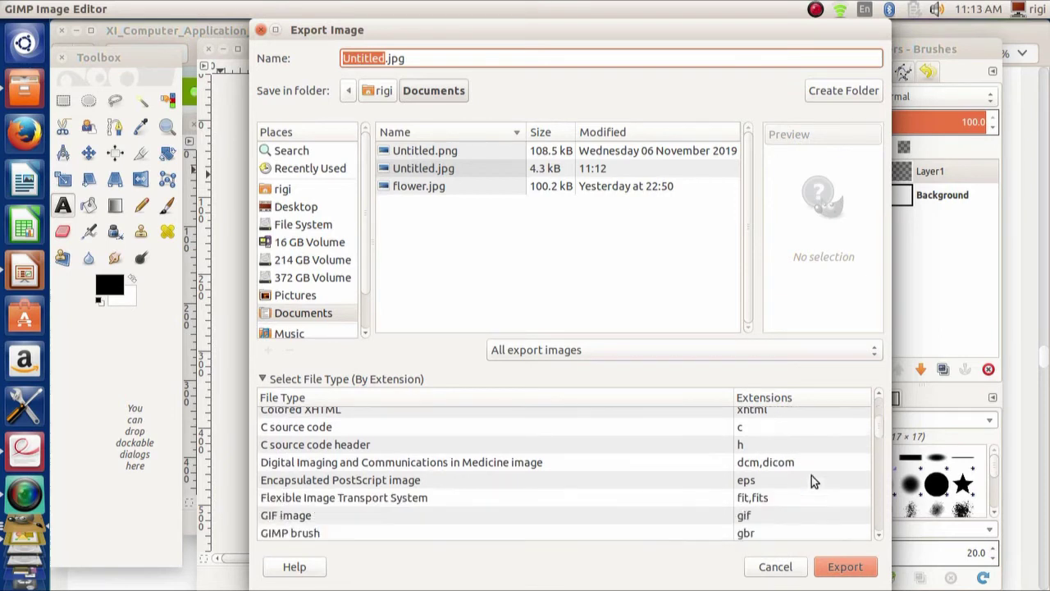
{"action": "scroll", "coordinate": [814, 472], "scroll_direction": "down", "scroll_amount": 3}
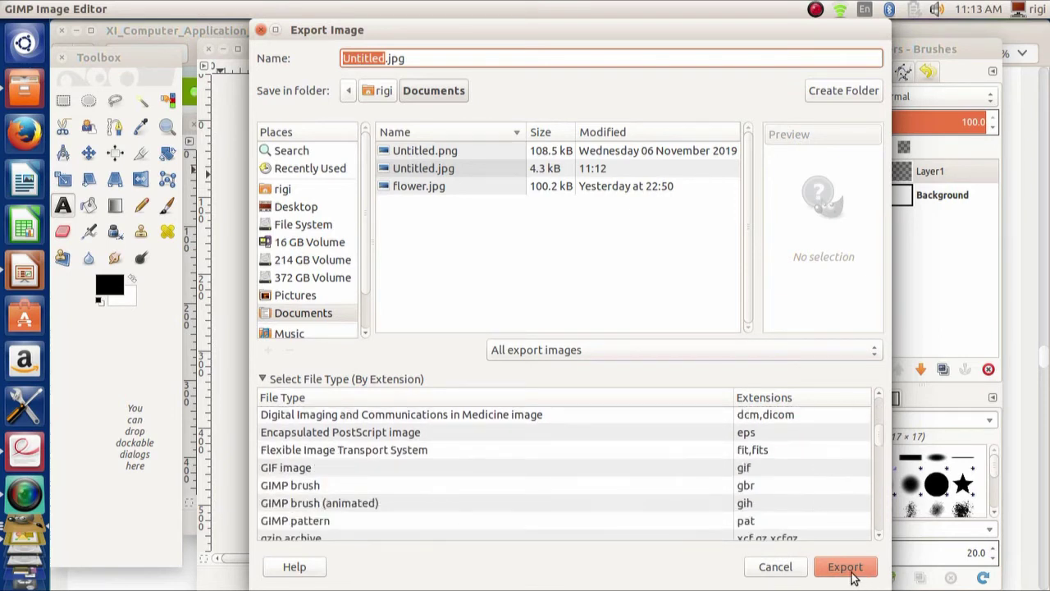
- Cancel the export and close the Untitled image, discarding its changes
{"action": "left_click", "coordinate": [260, 31]}
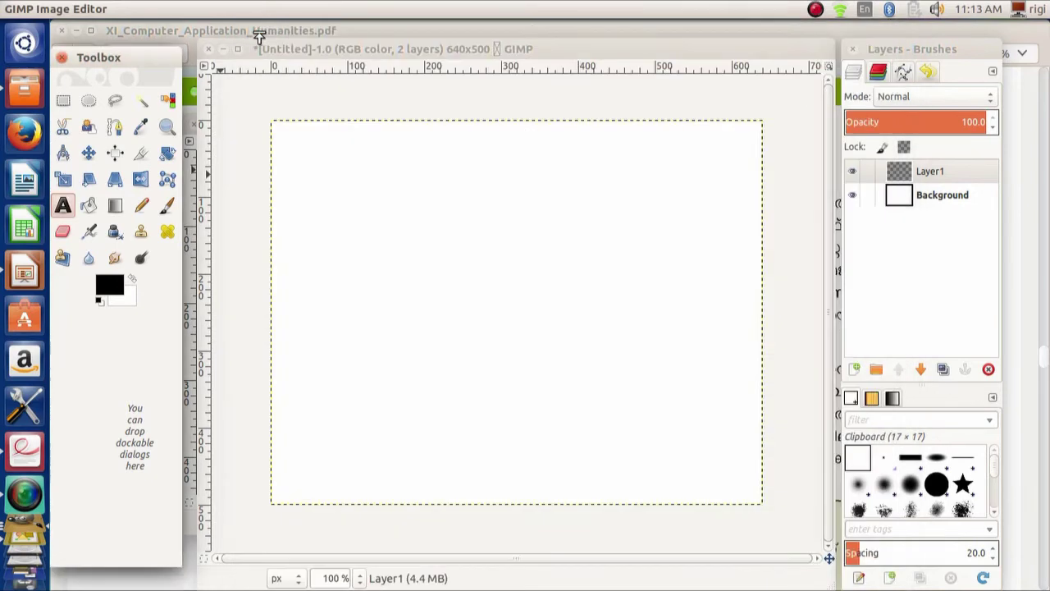
{"action": "left_click", "coordinate": [207, 50]}
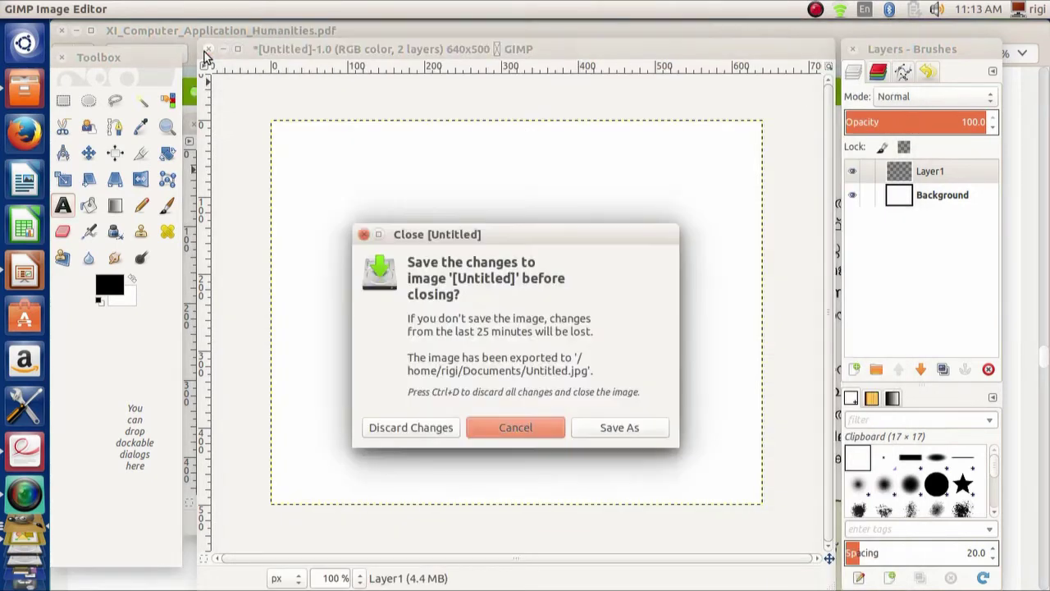
{"action": "left_click", "coordinate": [410, 429]}
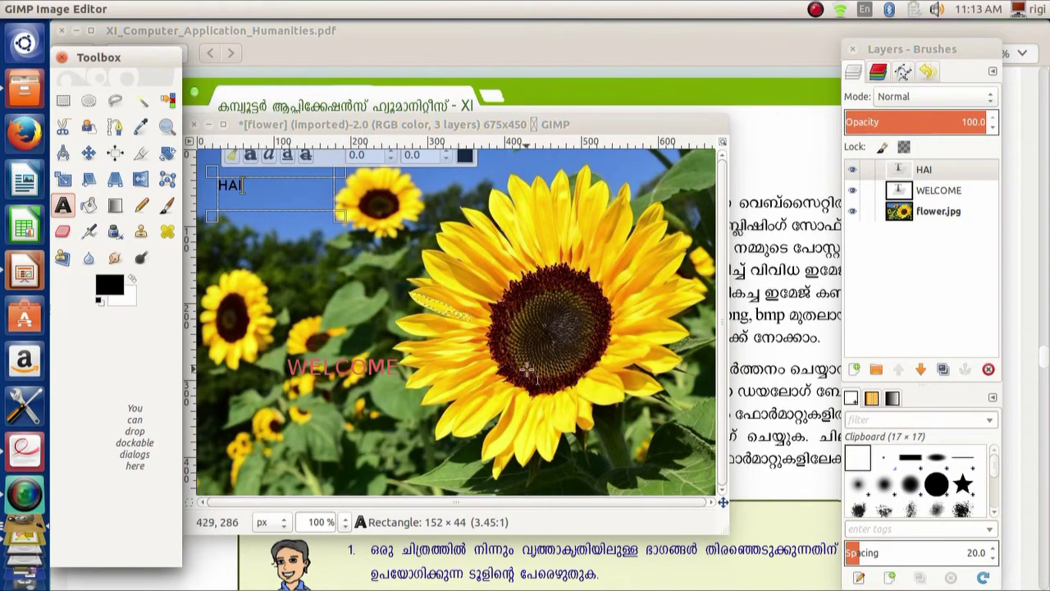
- Raise the textbook PDF and scroll to section 6.10 Transform tools on page 190
{"action": "left_click", "coordinate": [769, 154]}
{"action": "scroll", "coordinate": [673, 352], "scroll_direction": "down", "scroll_amount": 8}
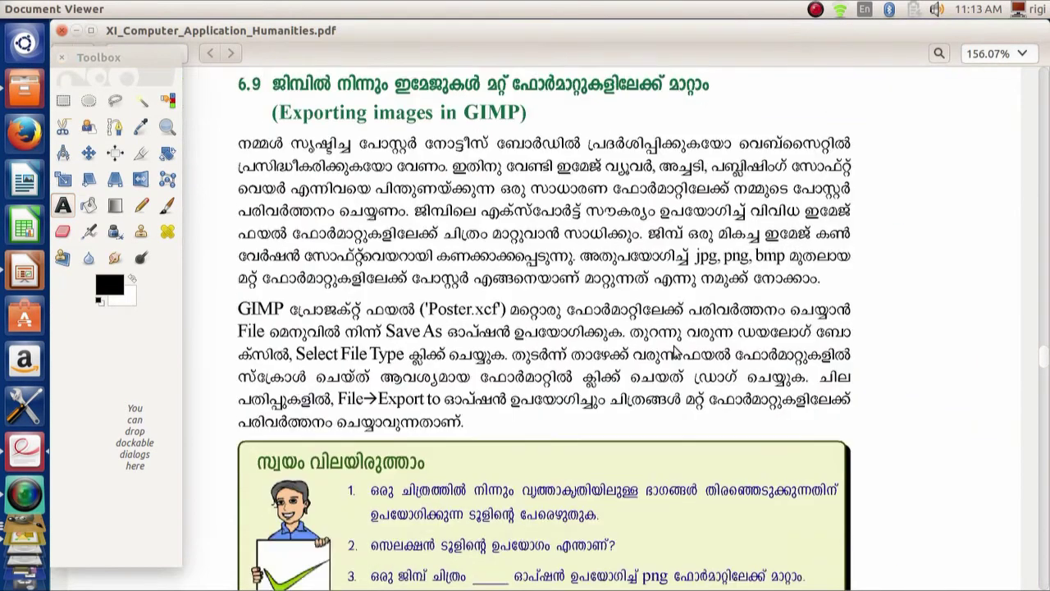
{"action": "scroll", "coordinate": [673, 351], "scroll_direction": "down", "scroll_amount": 4}
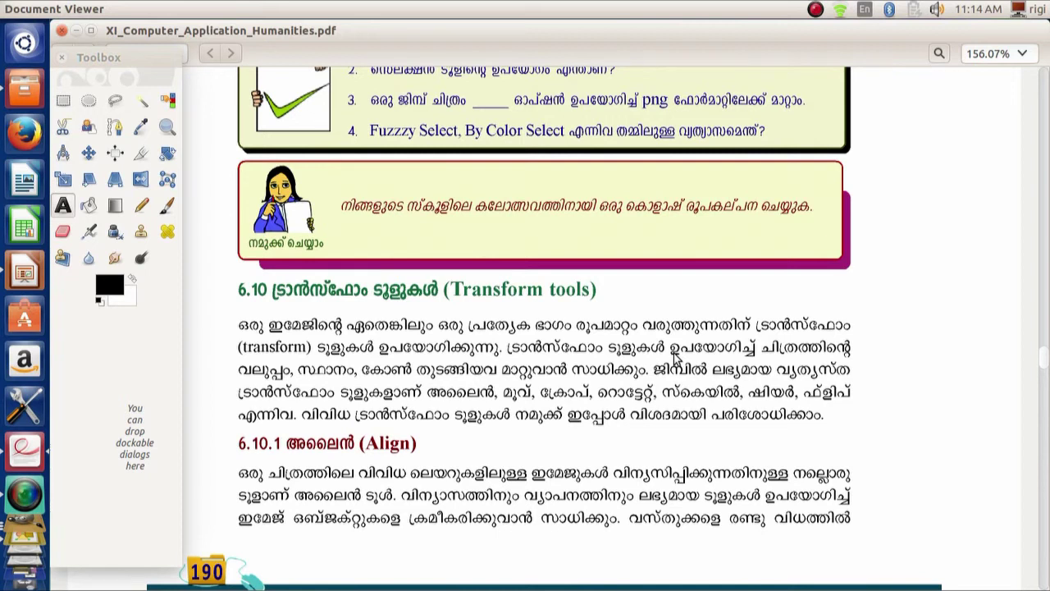
{"action": "scroll", "coordinate": [704, 319], "scroll_direction": "down", "scroll_amount": 3}
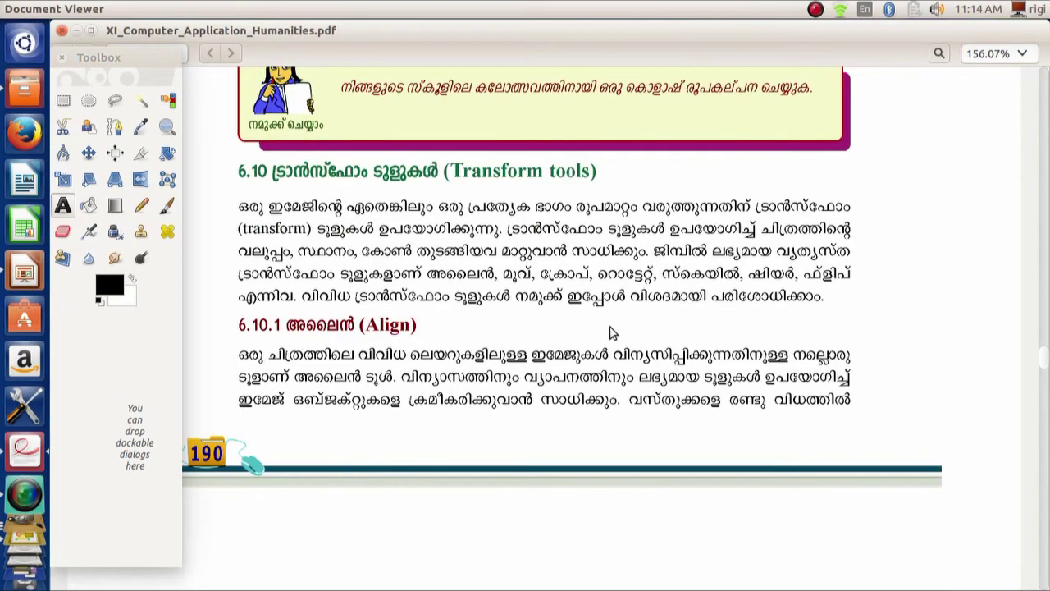
{"action": "scroll", "coordinate": [611, 333], "scroll_direction": "down", "scroll_amount": 20}
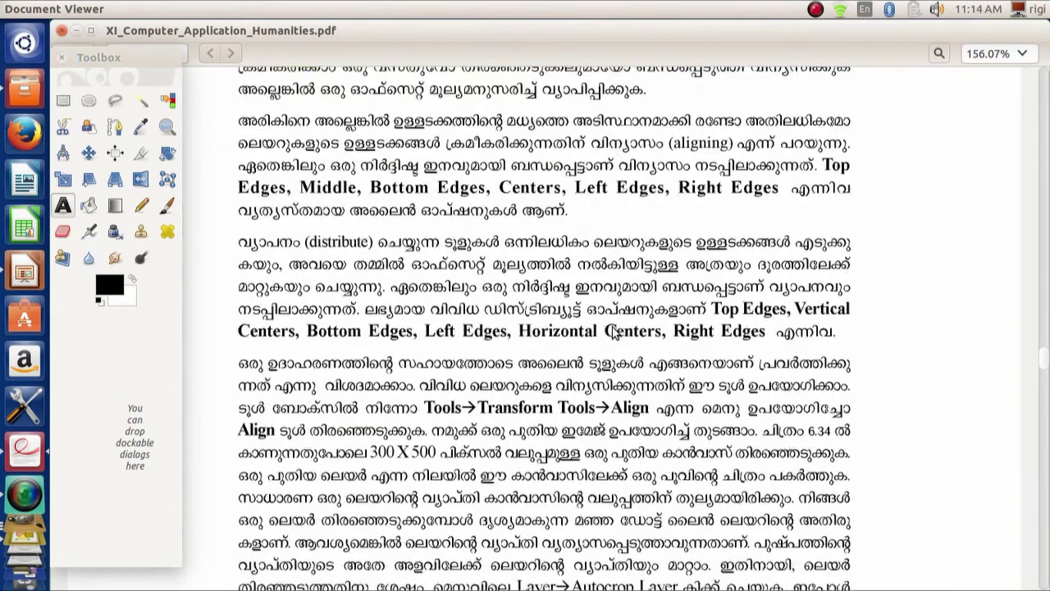
{"action": "scroll", "coordinate": [612, 332], "scroll_direction": "down", "scroll_amount": 2}
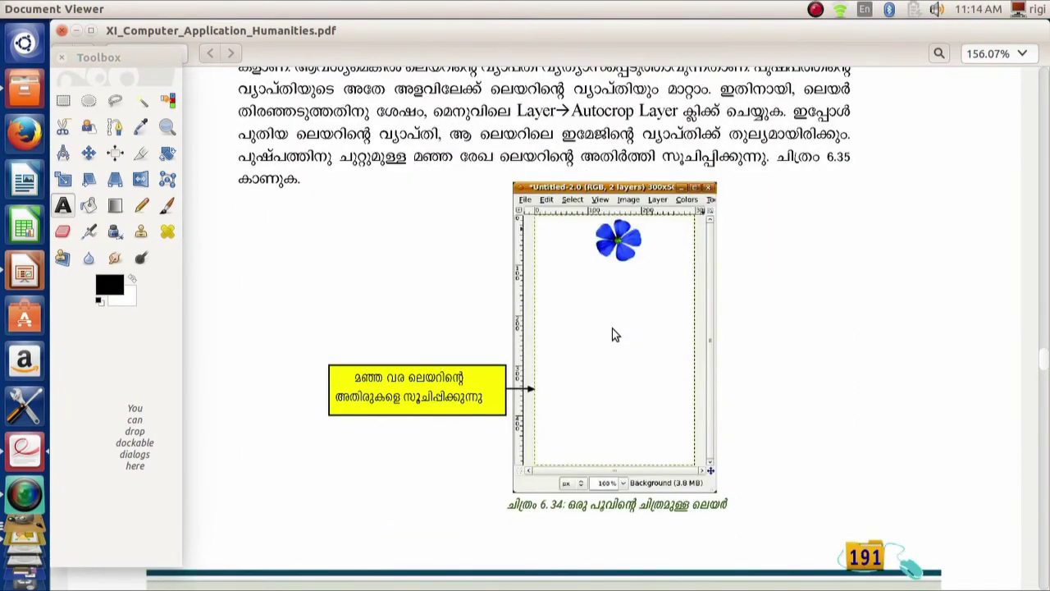
{"action": "scroll", "coordinate": [612, 332], "scroll_direction": "down", "scroll_amount": 15}
{"action": "scroll", "coordinate": [613, 332], "scroll_direction": "down", "scroll_amount": 9}
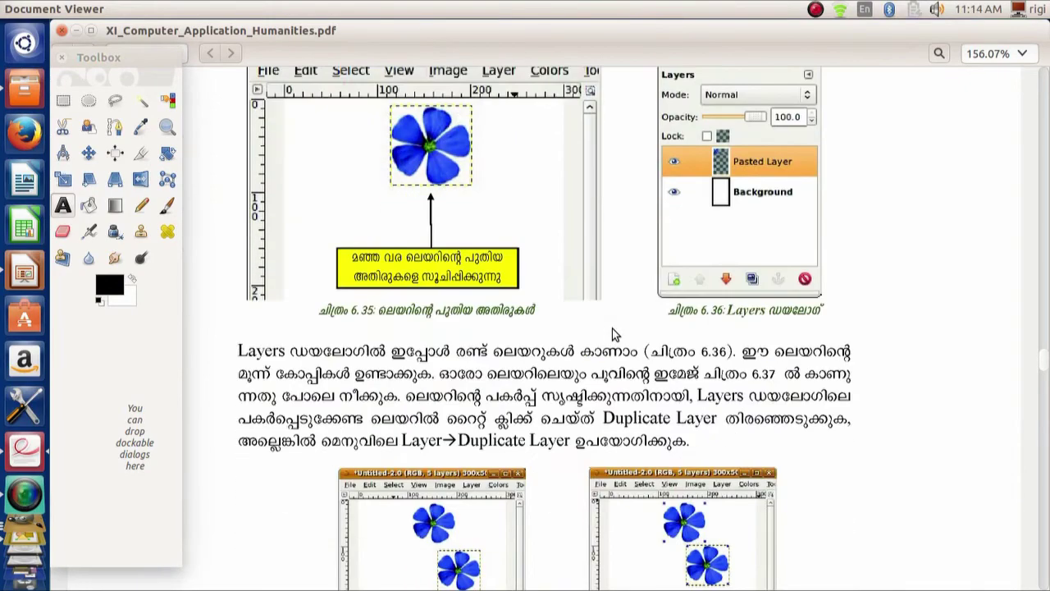
{"action": "scroll", "coordinate": [612, 328], "scroll_direction": "down", "scroll_amount": 8}
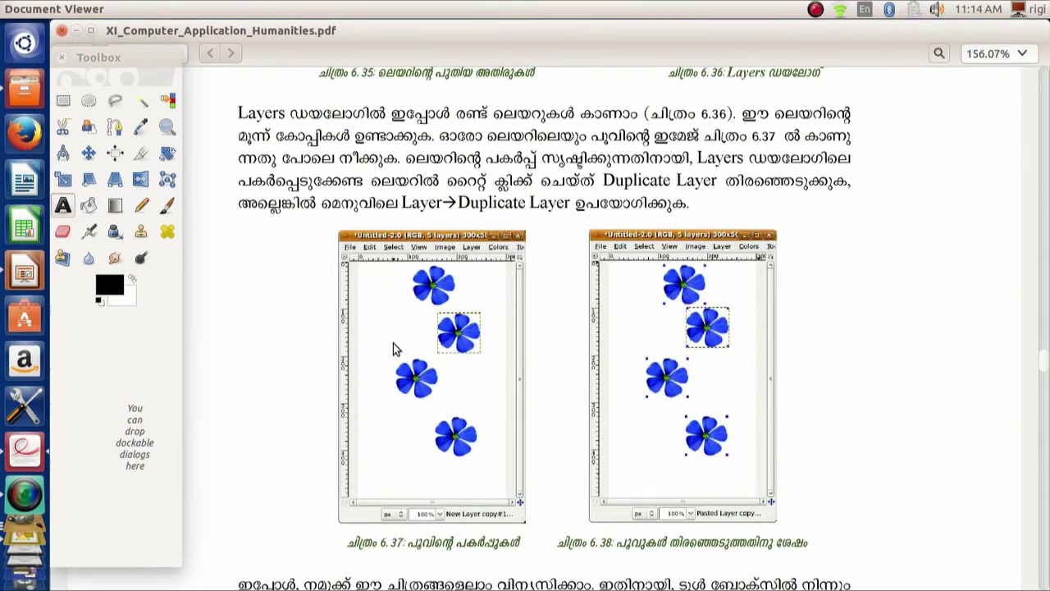
{"action": "scroll", "coordinate": [574, 279], "scroll_direction": "down", "scroll_amount": 2}
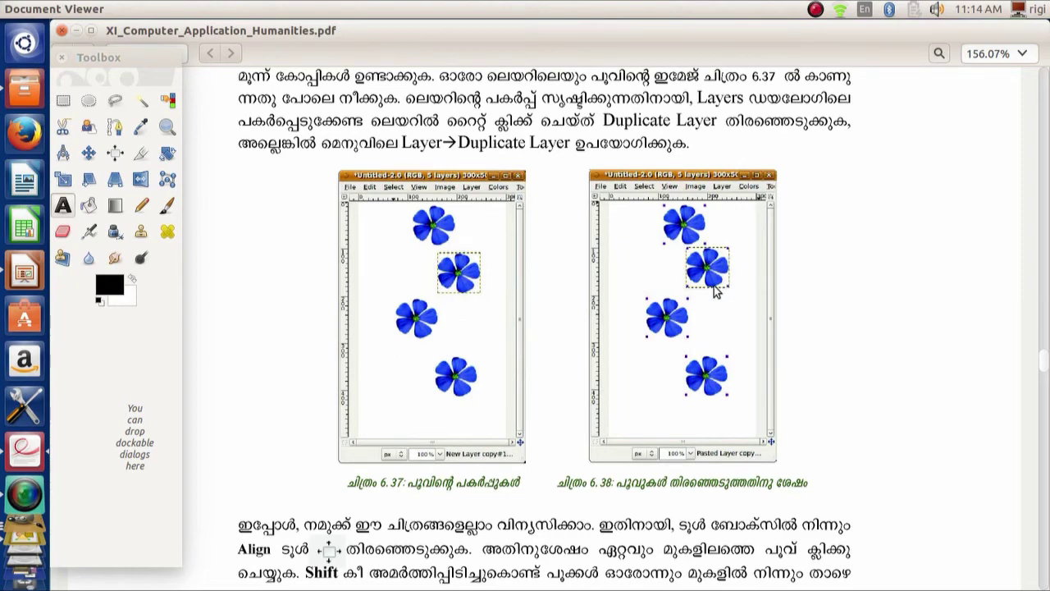
{"action": "scroll", "coordinate": [574, 222], "scroll_direction": "down", "scroll_amount": 2}
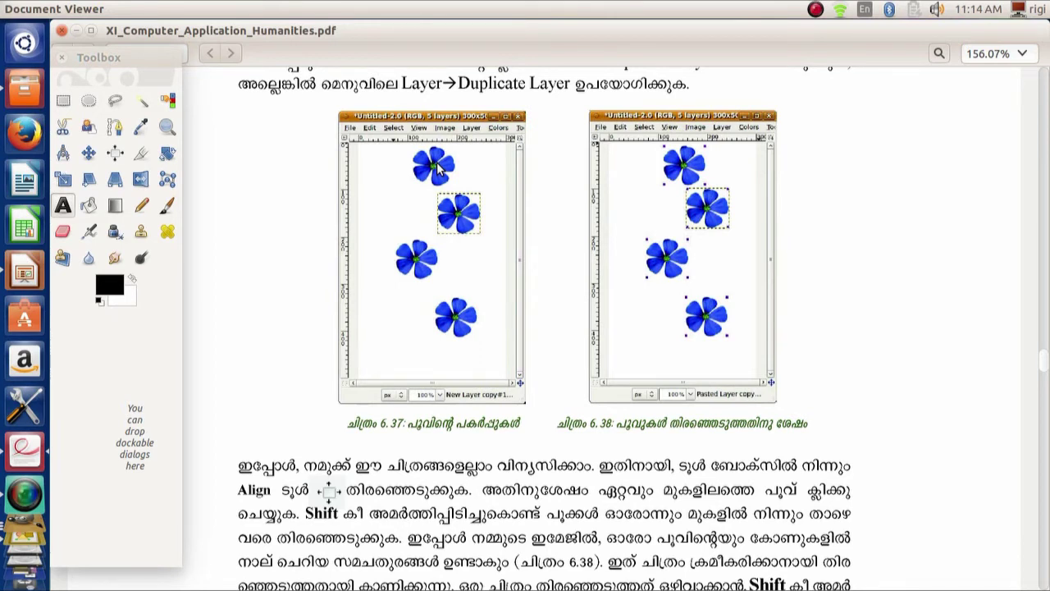
{"action": "scroll", "coordinate": [585, 356], "scroll_direction": "down", "scroll_amount": 20}
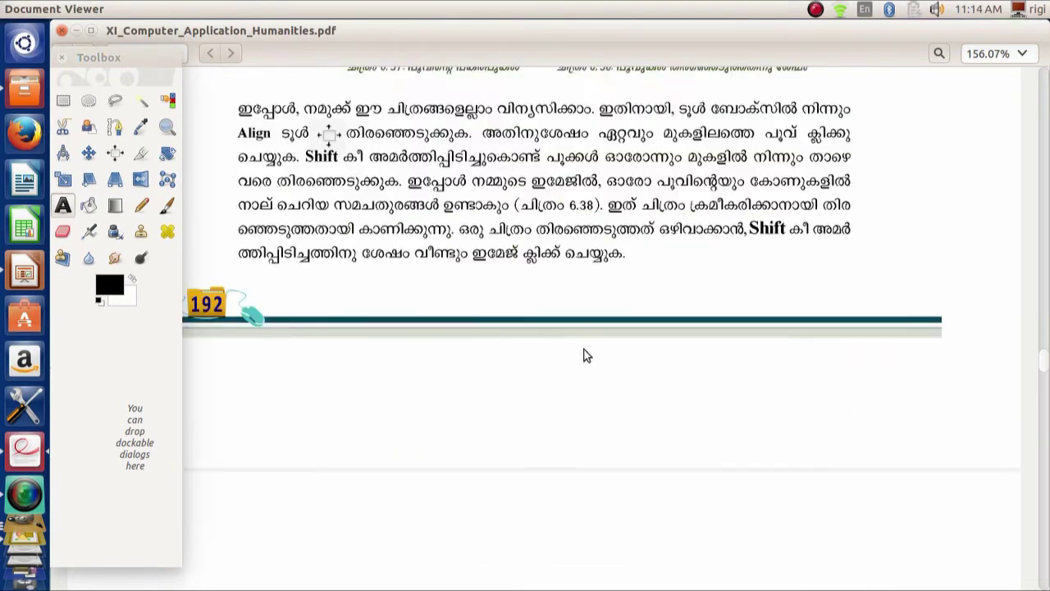
{"action": "scroll", "coordinate": [585, 355], "scroll_direction": "down", "scroll_amount": 4}
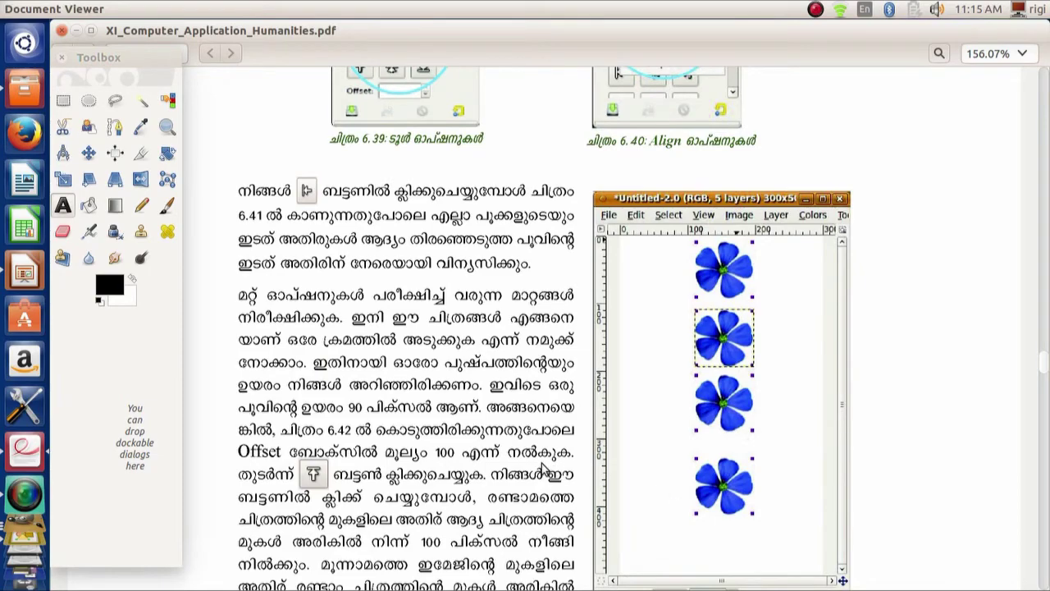
{"action": "scroll", "coordinate": [542, 466], "scroll_direction": "up", "scroll_amount": 15}
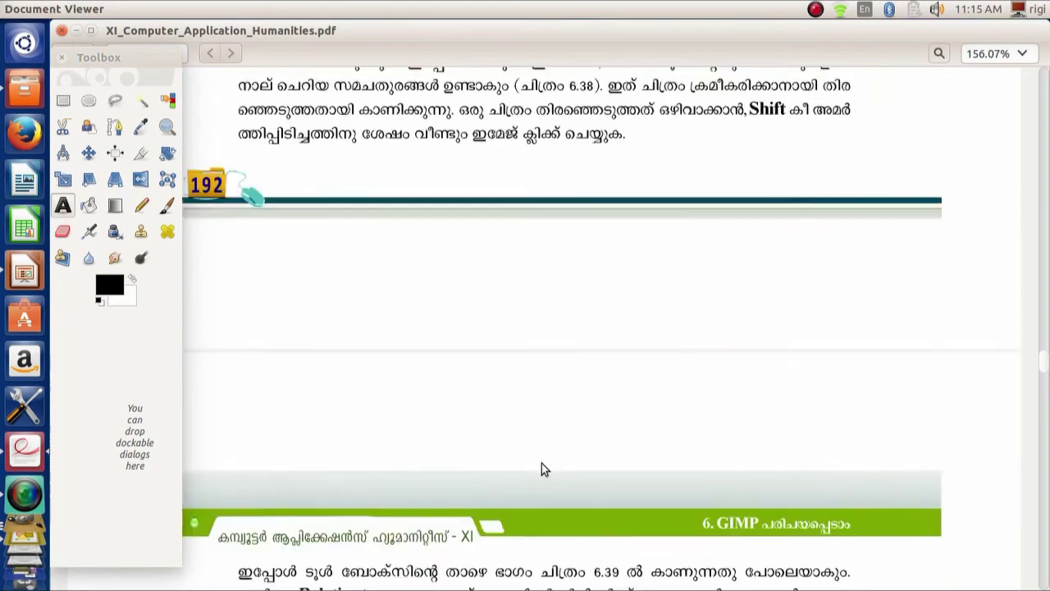
{"action": "scroll", "coordinate": [542, 466], "scroll_direction": "up", "scroll_amount": 15}
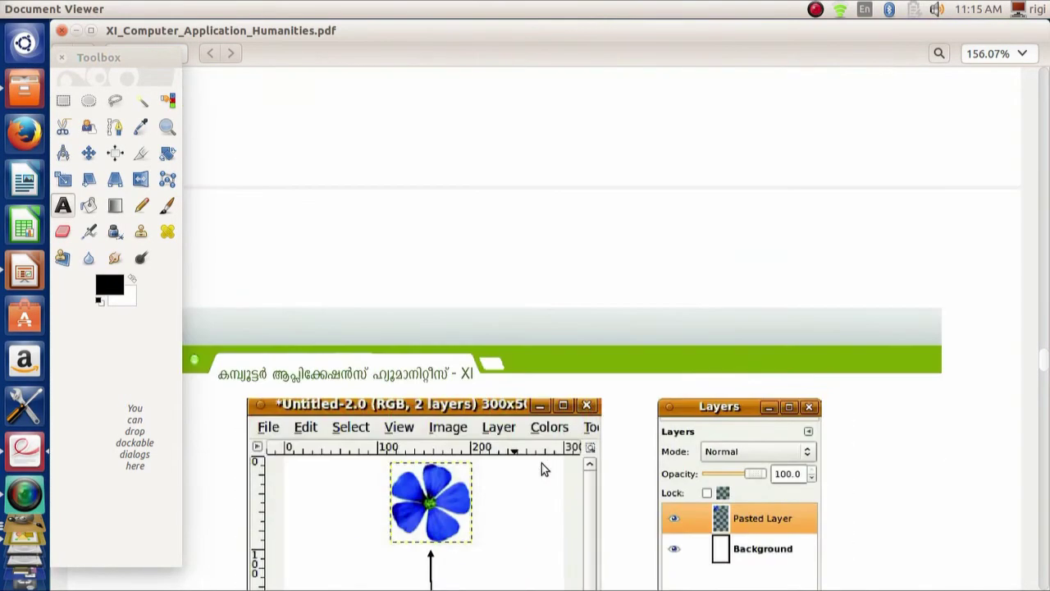
{"action": "scroll", "coordinate": [542, 469], "scroll_direction": "up", "scroll_amount": 12}
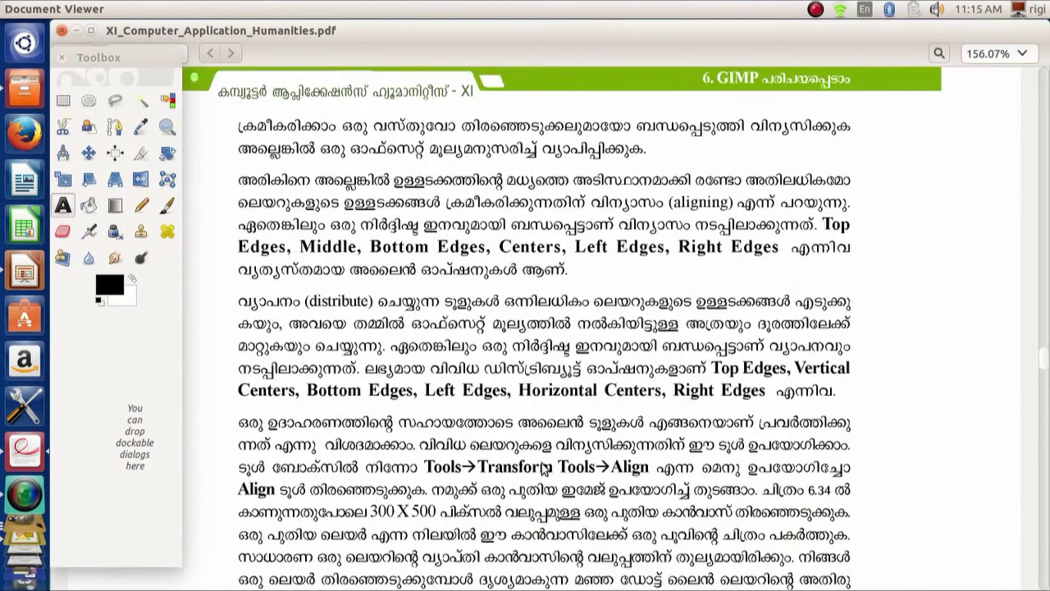
{"action": "scroll", "coordinate": [541, 466], "scroll_direction": "up", "scroll_amount": 12}
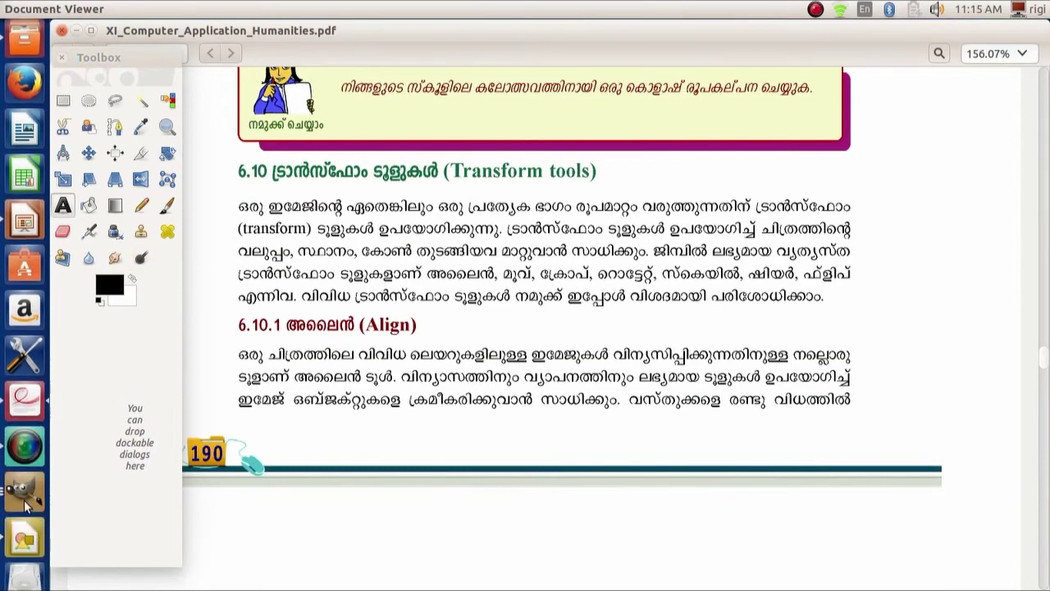
- Close the flower image discarding its changes, and minimize the Document Viewer
{"action": "left_click", "coordinate": [33, 527]}
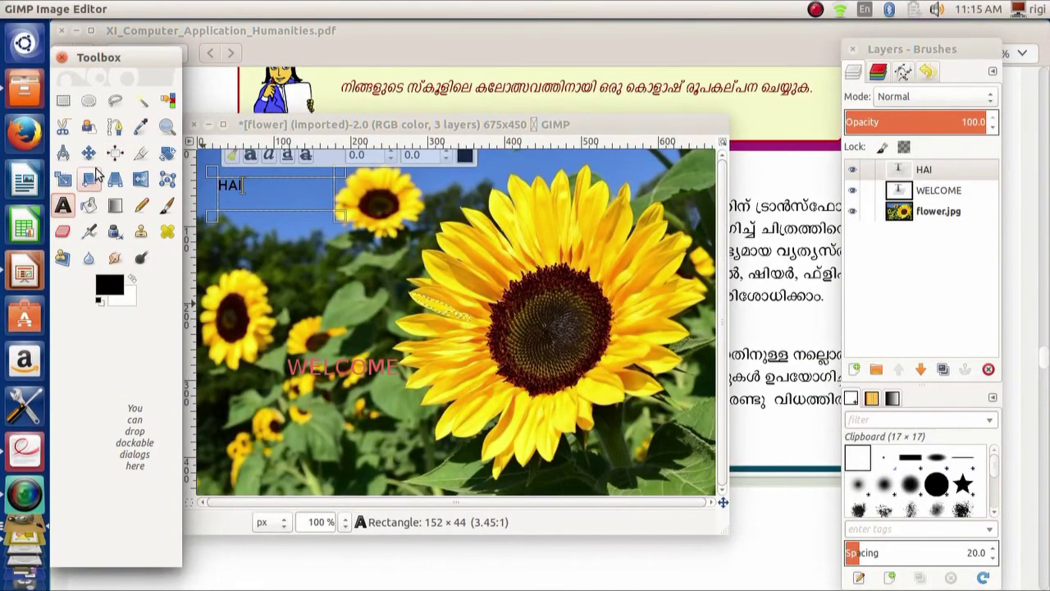
{"action": "left_click", "coordinate": [199, 124]}
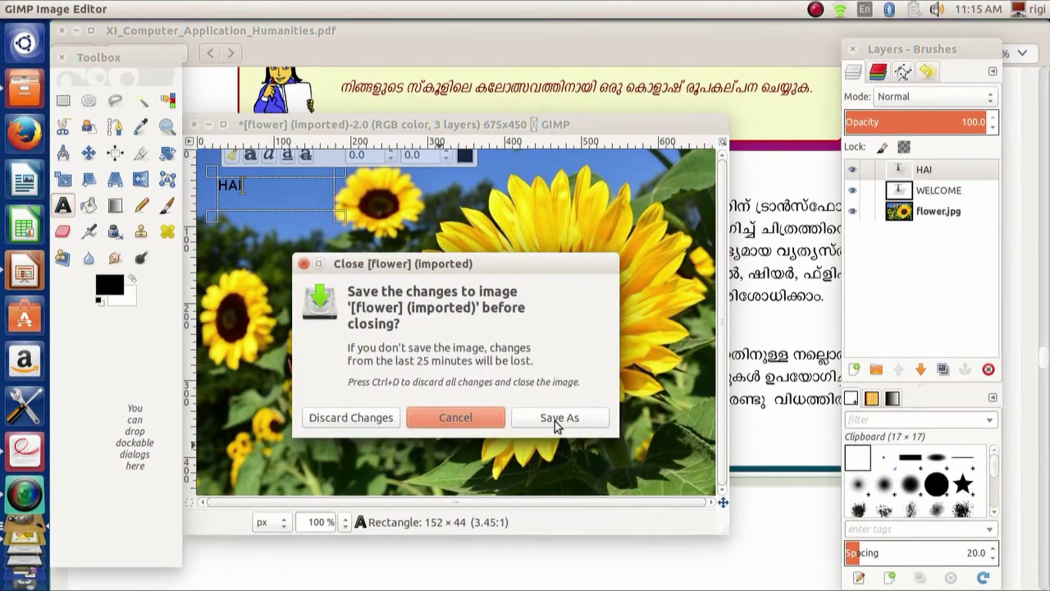
{"action": "left_click", "coordinate": [320, 416]}
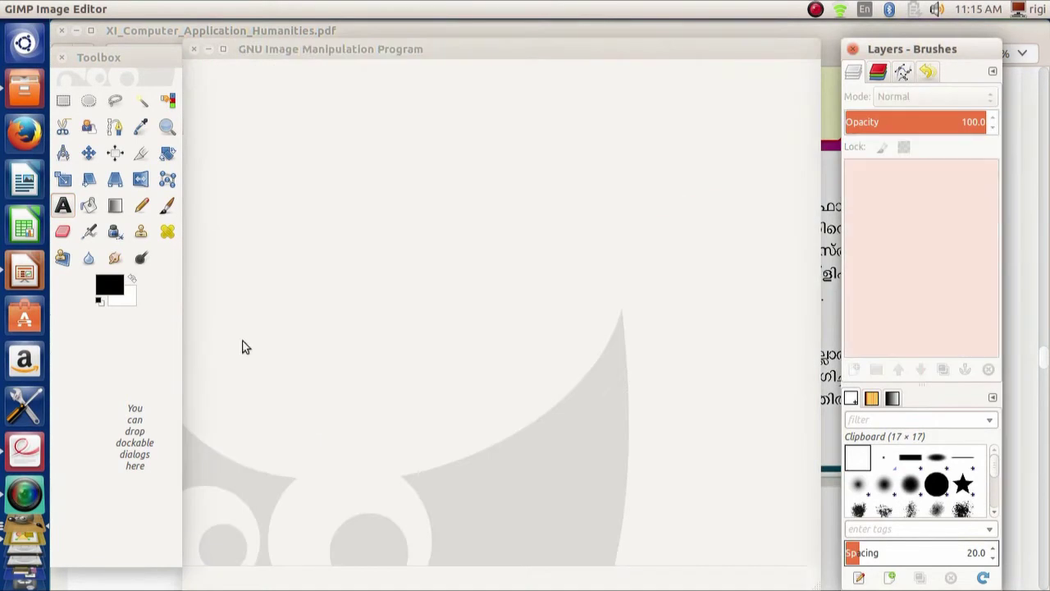
{"action": "left_click", "coordinate": [323, 48]}
{"action": "left_click", "coordinate": [113, 29]}
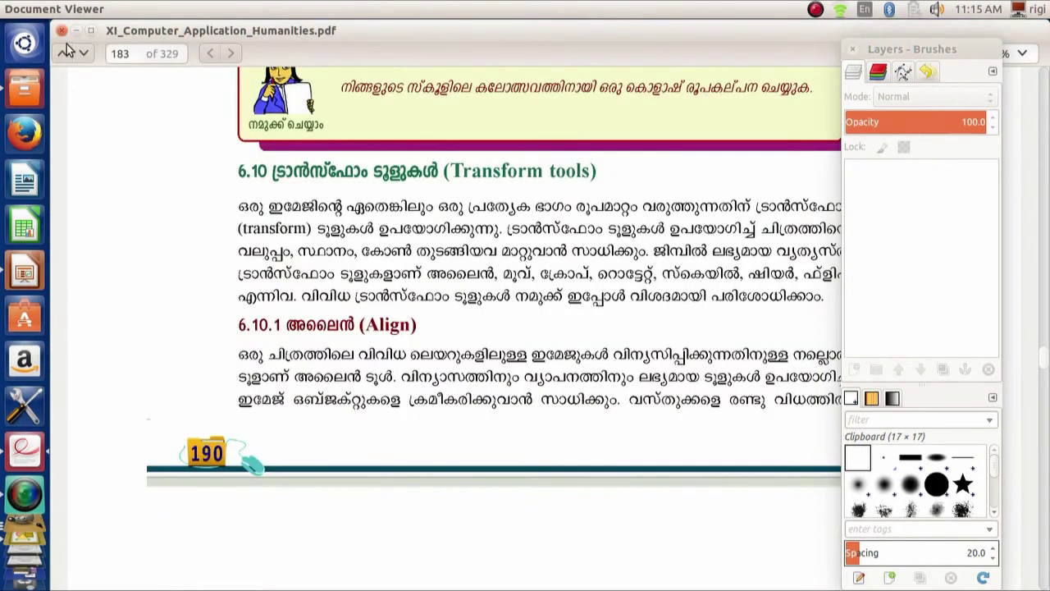
{"action": "left_click", "coordinate": [79, 36]}
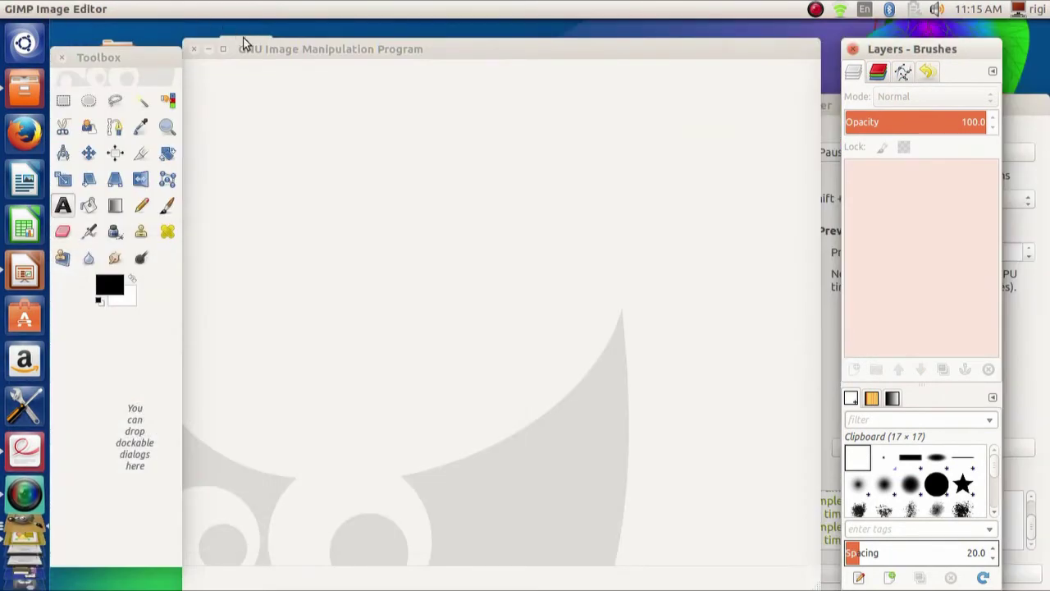
{"action": "left_click_drag", "start_coordinate": [243, 43], "coordinate": [267, 46]}
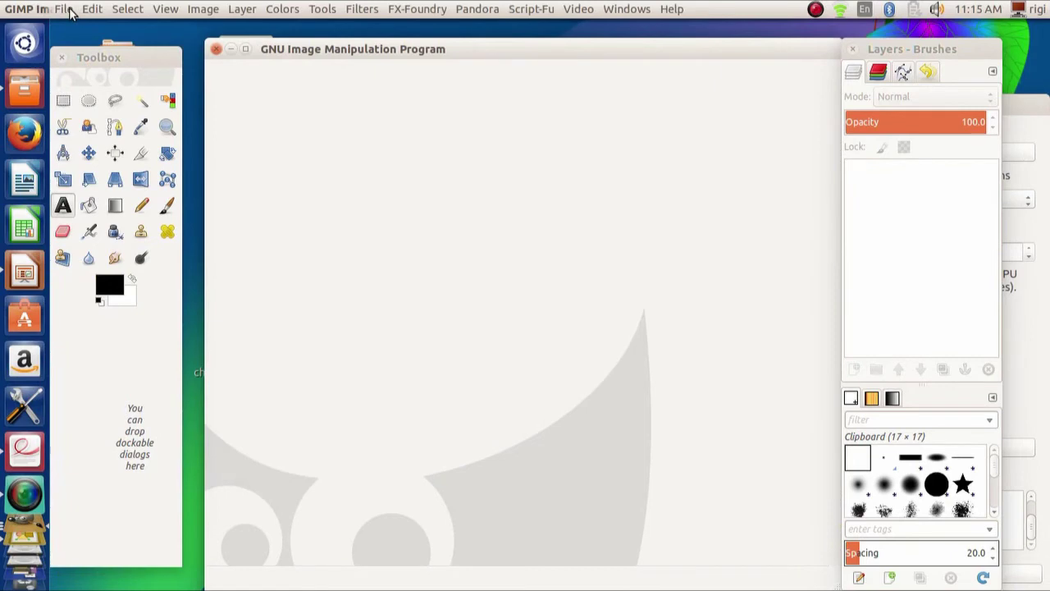
- Create a new blank 640×500 image from File > New
{"action": "left_click", "coordinate": [64, 9]}
{"action": "left_click", "coordinate": [88, 31]}
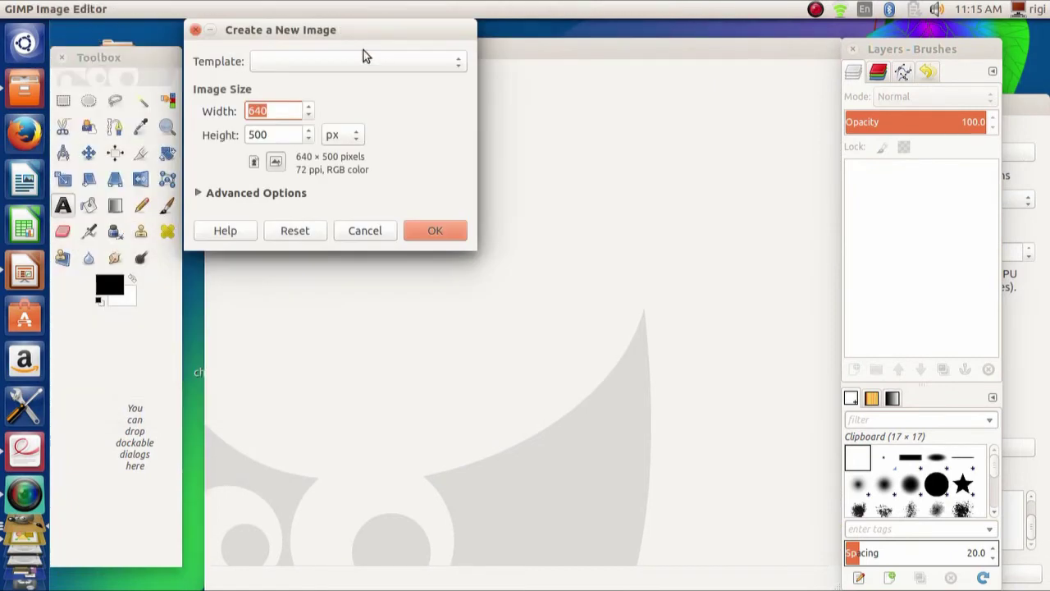
{"action": "left_click", "coordinate": [433, 229]}
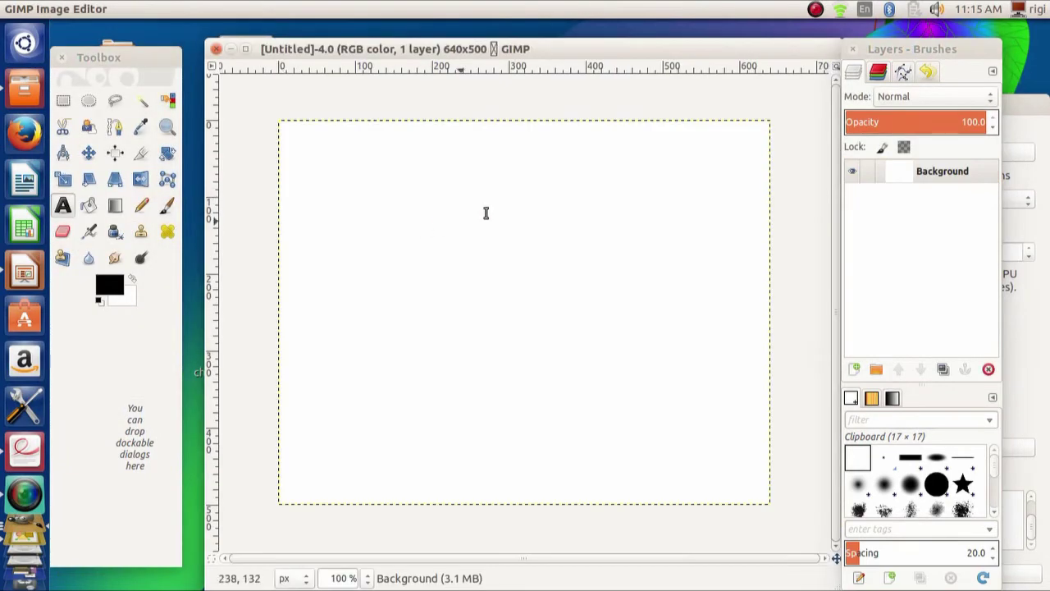
- Open index.jpeg and drag its window over the centre of the blank canvas
{"action": "mouse_move", "coordinate": [99, 6]}
{"action": "left_click", "coordinate": [64, 9]}
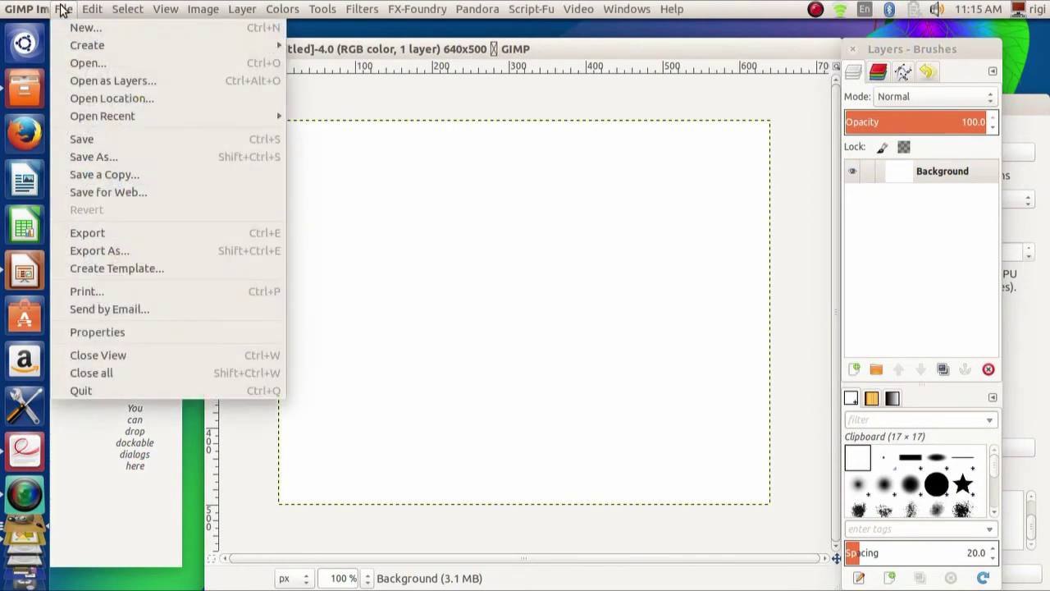
{"action": "left_click", "coordinate": [86, 63]}
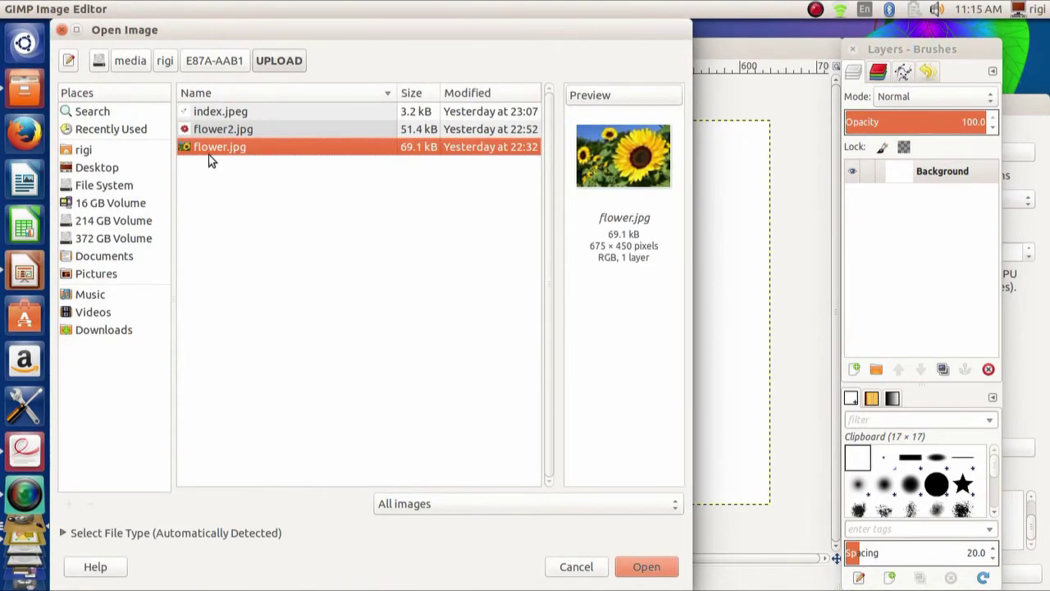
{"action": "left_click", "coordinate": [214, 112]}
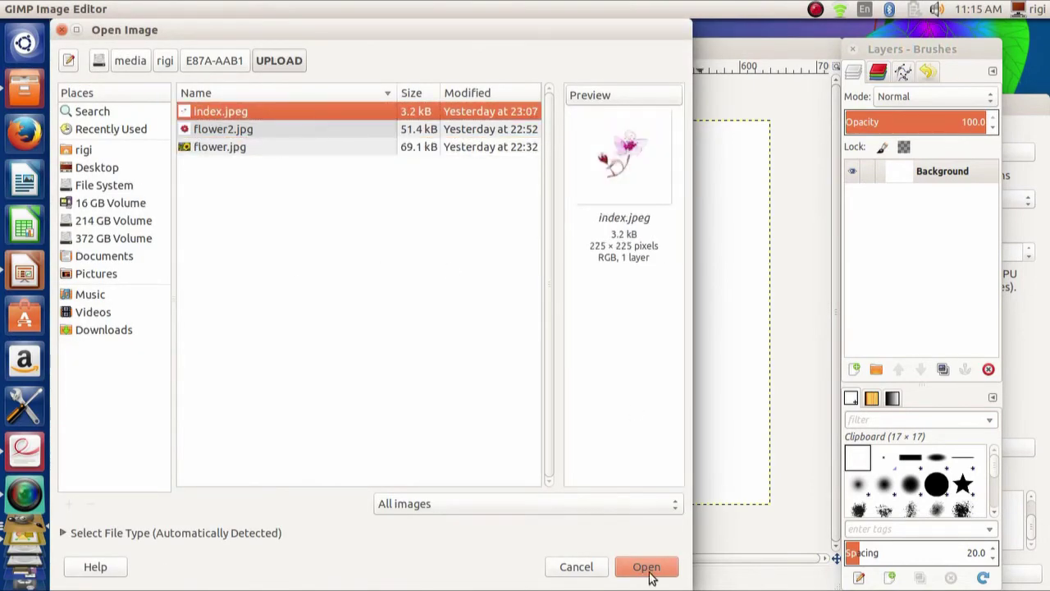
{"action": "left_click", "coordinate": [647, 567]}
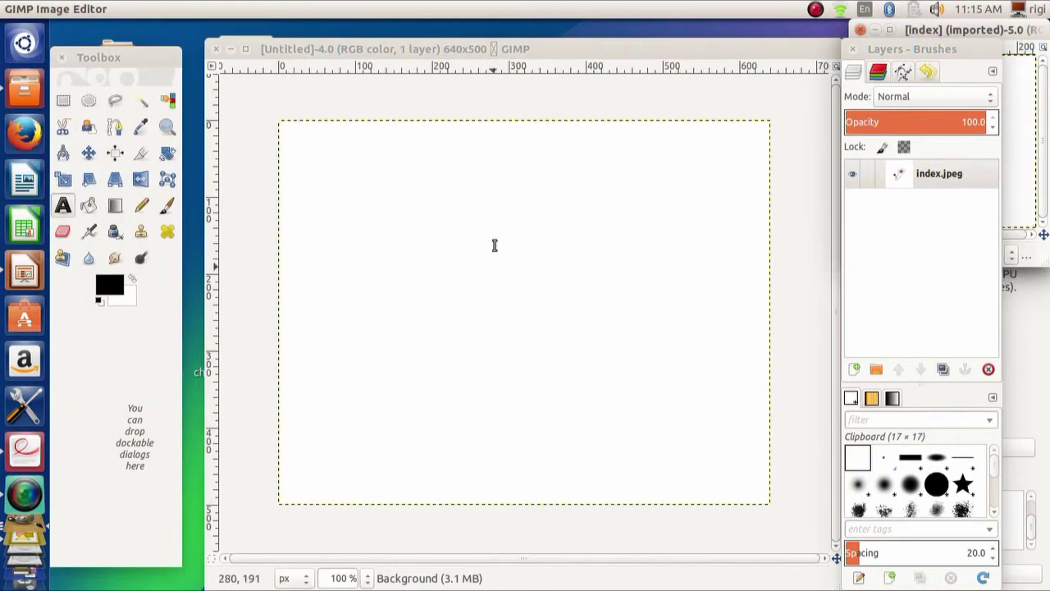
{"action": "left_click_drag", "start_coordinate": [983, 30], "coordinate": [577, 144]}
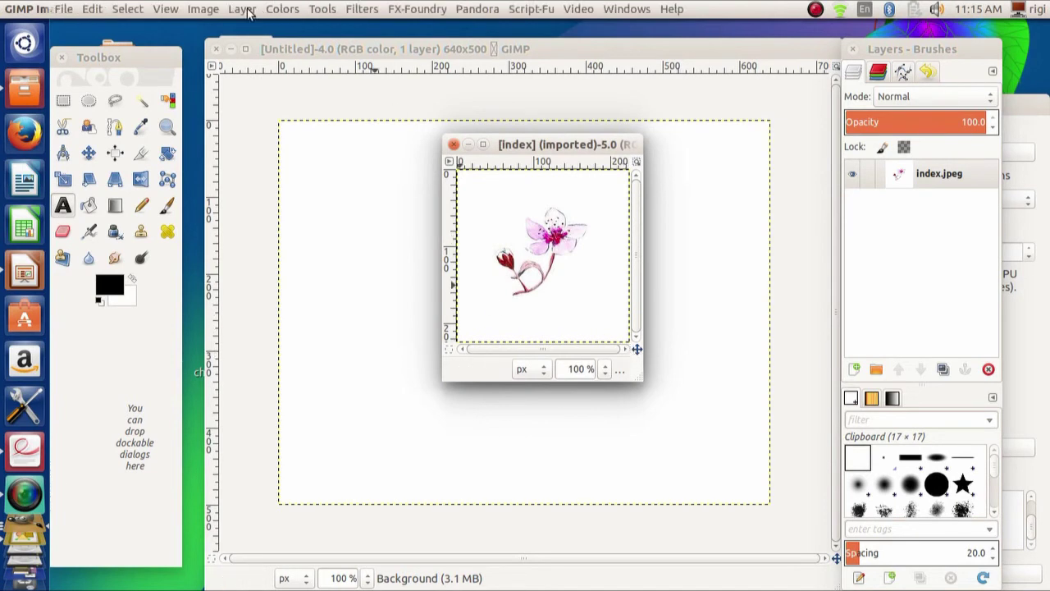
- Autocrop the flower layer, copy it, and minimize the index.jpeg window
{"action": "left_click", "coordinate": [245, 9]}
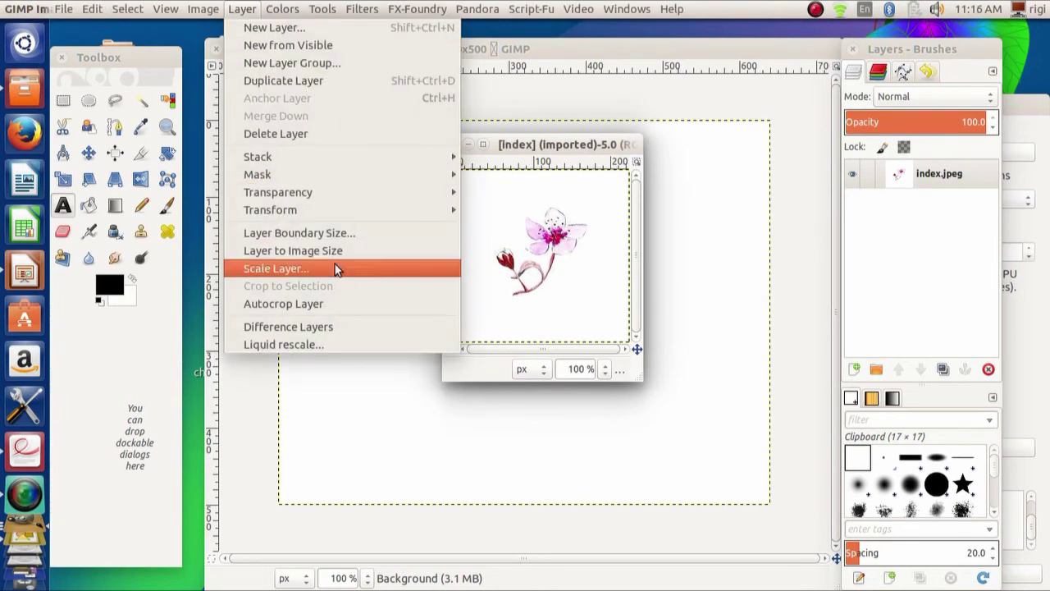
{"action": "left_click", "coordinate": [307, 302]}
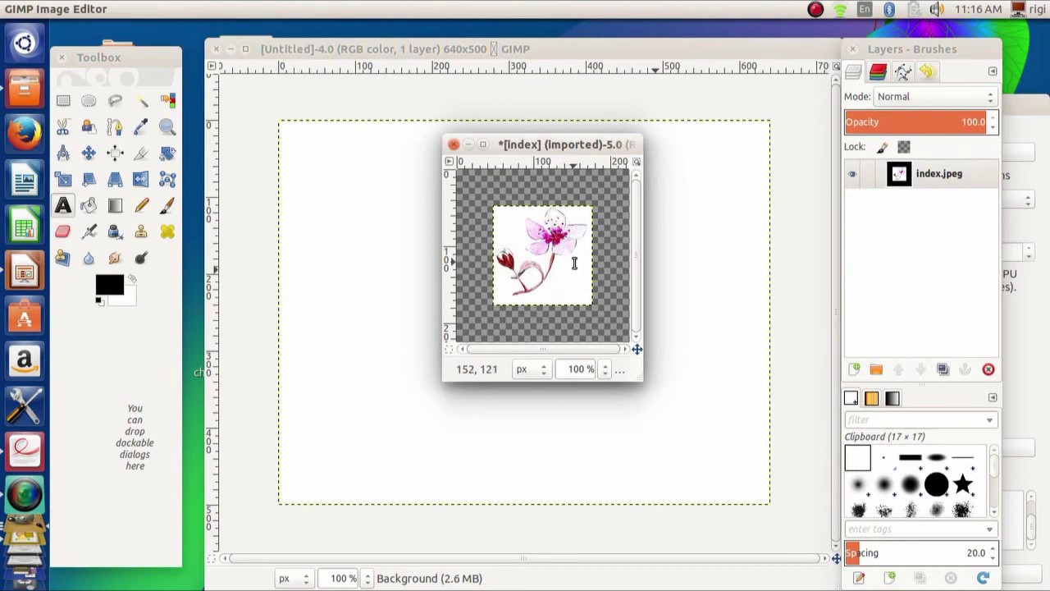
{"action": "left_click", "coordinate": [64, 9]}
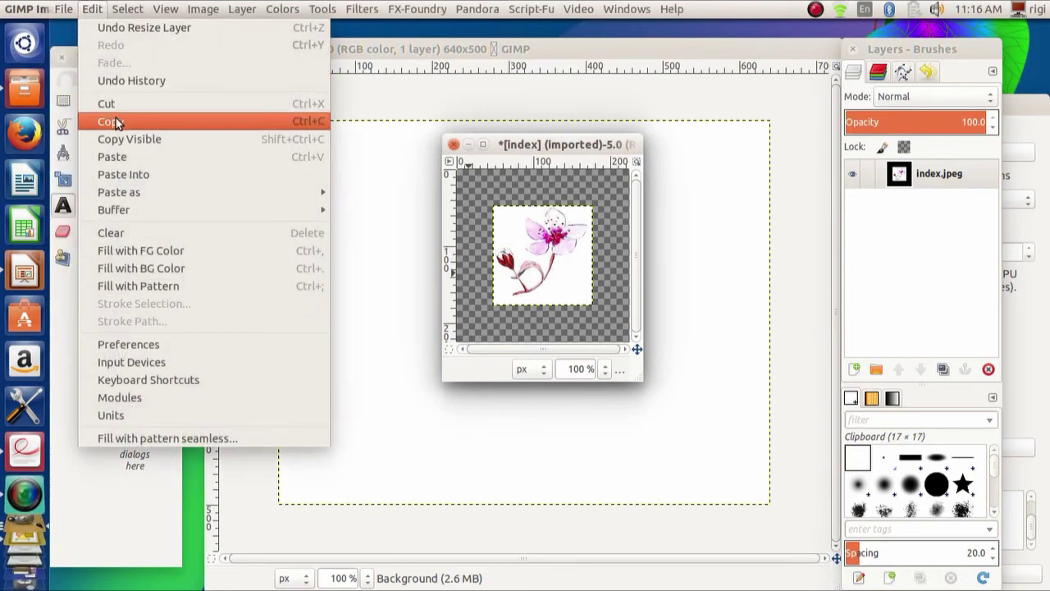
{"action": "left_click", "coordinate": [107, 120]}
{"action": "left_click", "coordinate": [469, 146]}
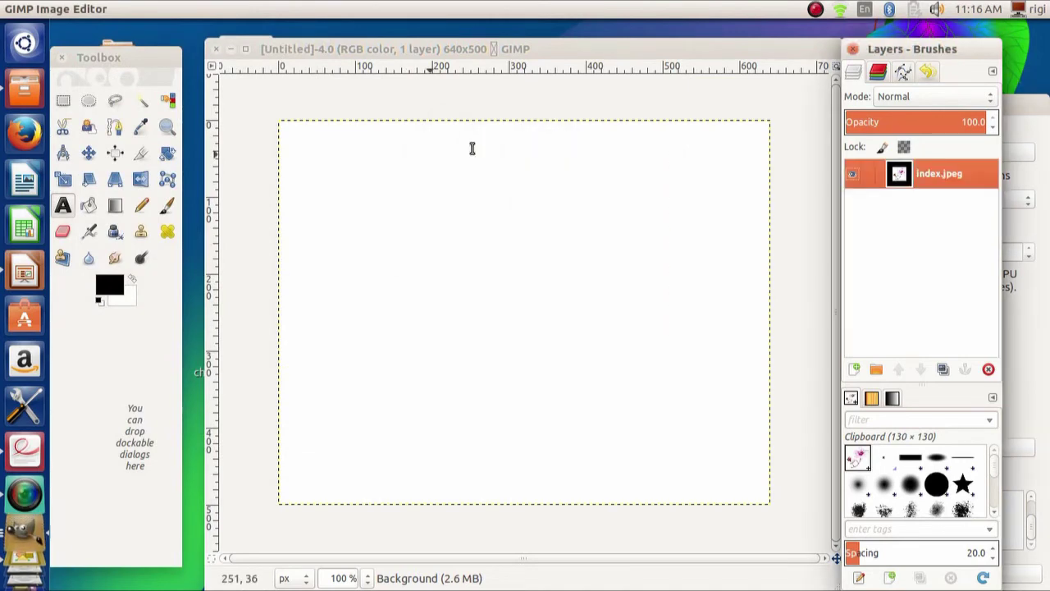
- Create Layer1 with width 200, height 200 and Transparency fill on the 640×500 canvas
{"action": "left_click", "coordinate": [334, 49]}
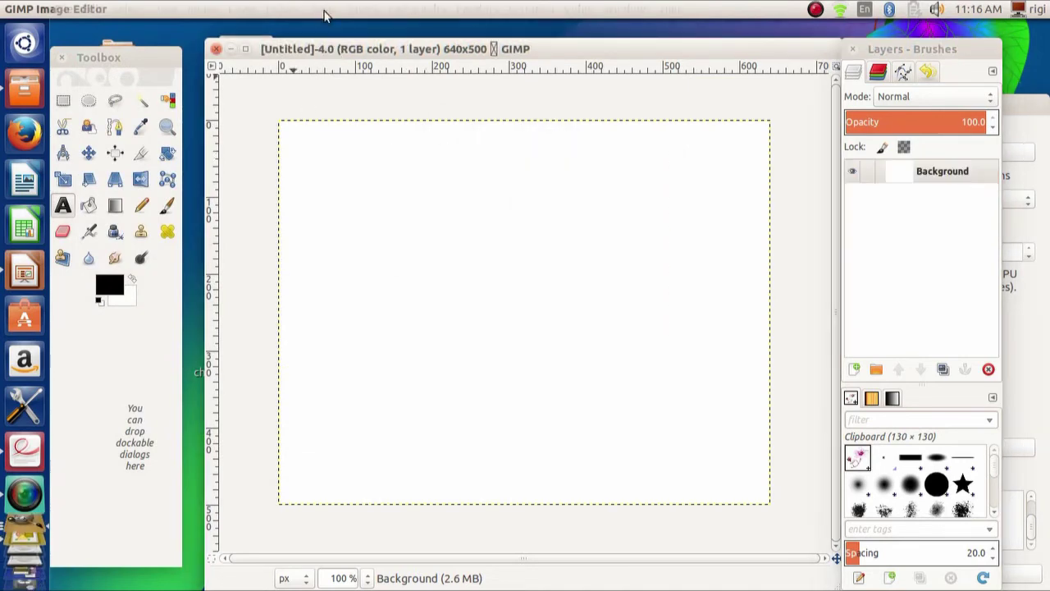
{"action": "left_click", "coordinate": [246, 9]}
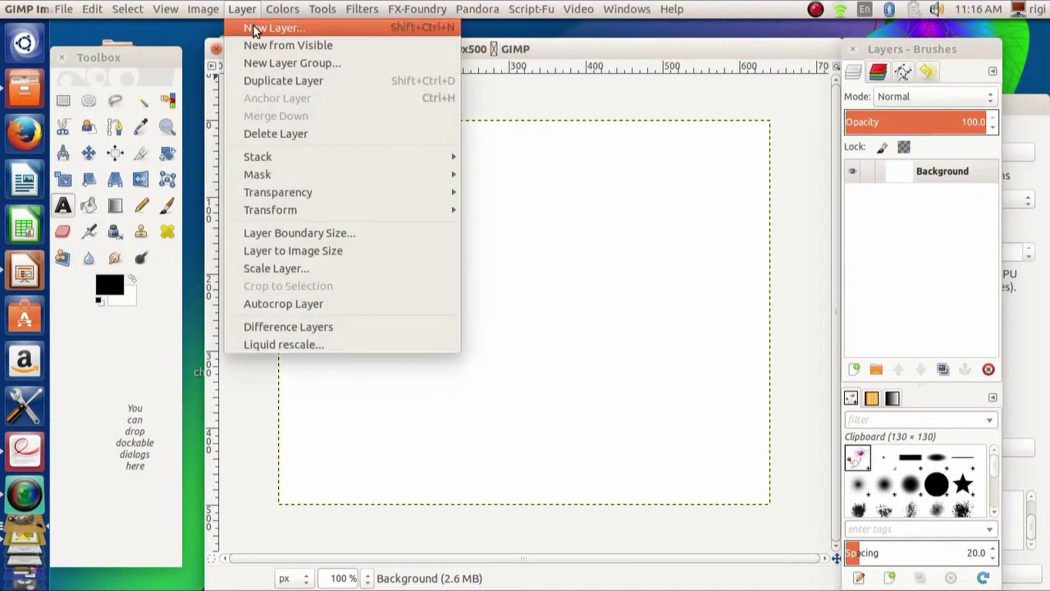
{"action": "left_click", "coordinate": [253, 28]}
{"action": "left_click", "coordinate": [541, 268]}
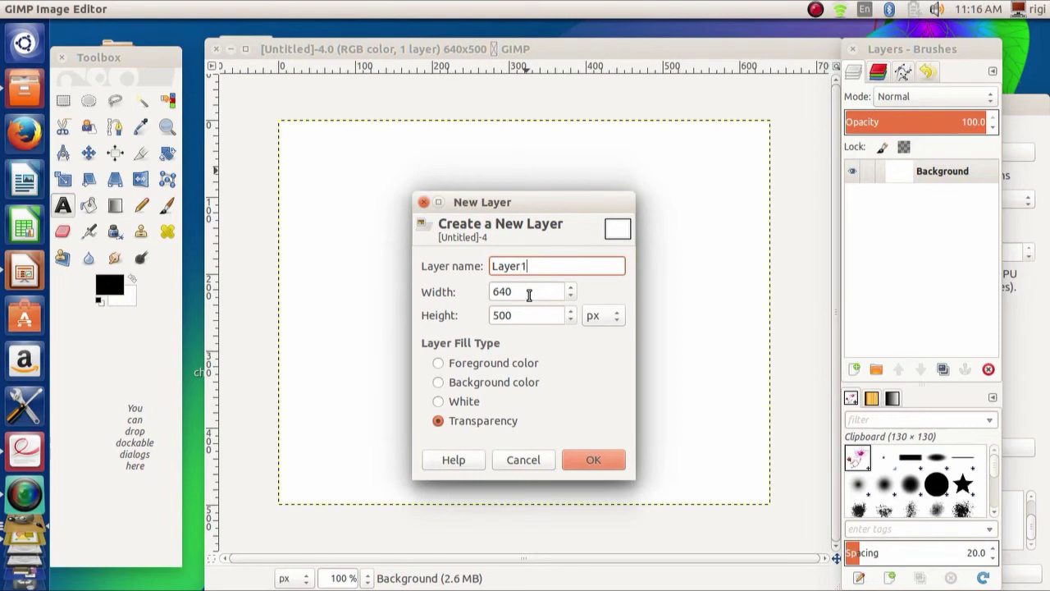
{"action": "left_click", "coordinate": [530, 294]}
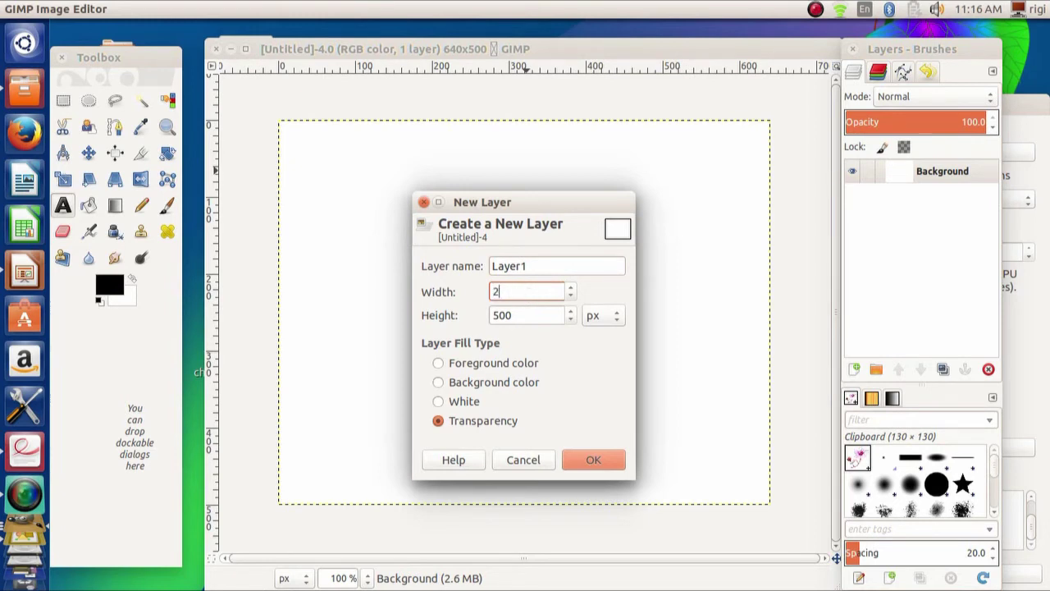
{"action": "left_click", "coordinate": [530, 310]}
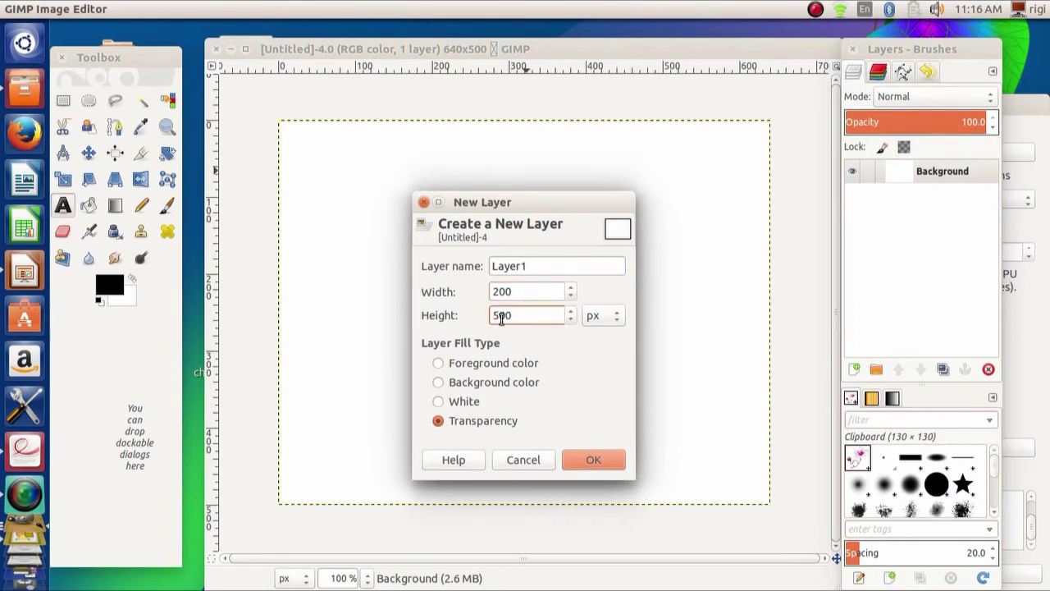
{"action": "left_click_drag", "start_coordinate": [514, 316], "coordinate": [488, 319]}
{"action": "type", "text": "2"}
{"action": "left_click", "coordinate": [585, 464]}
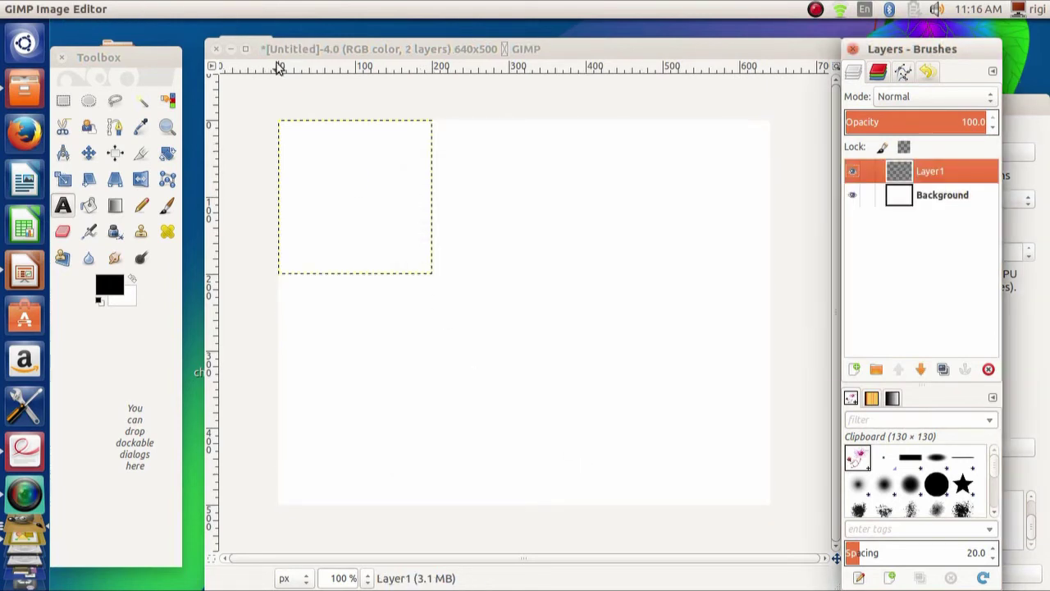
- Paste the copied flower as a floating selection and anchor it onto Layer1
{"action": "left_click", "coordinate": [97, 9]}
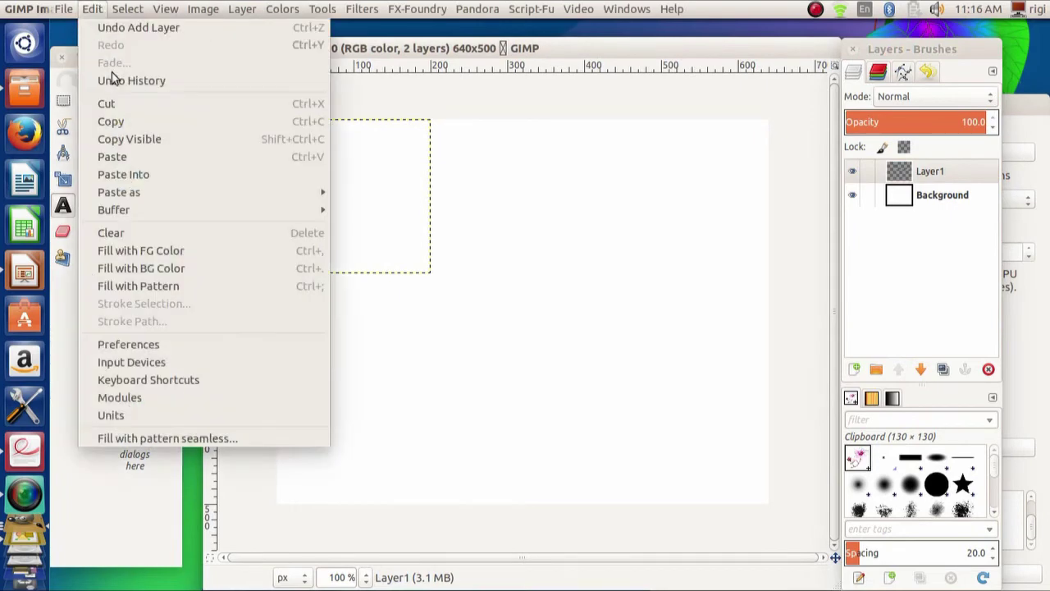
{"action": "left_click", "coordinate": [121, 154]}
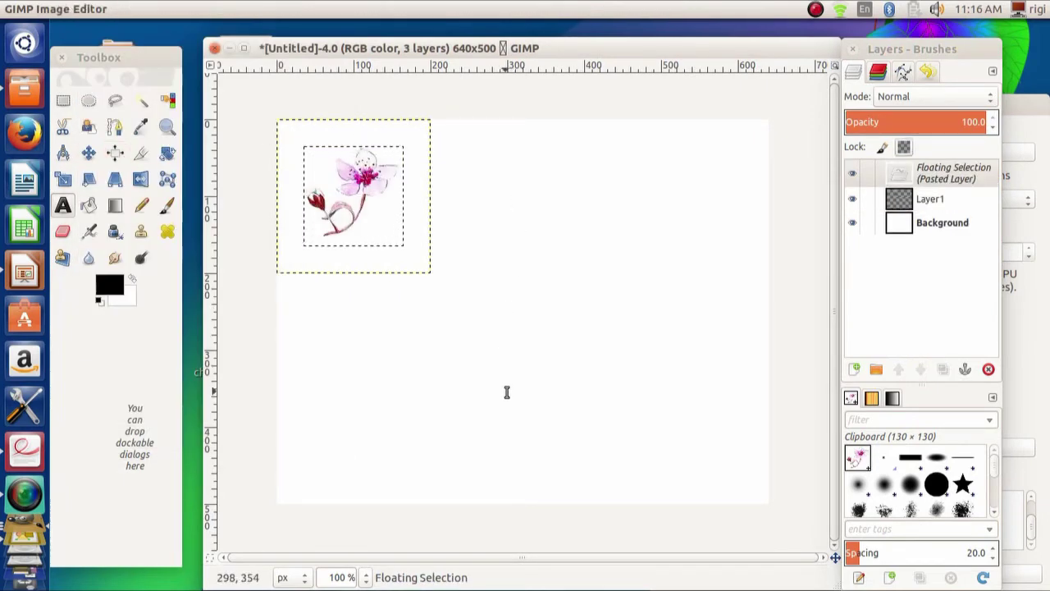
{"action": "left_click", "coordinate": [409, 349]}
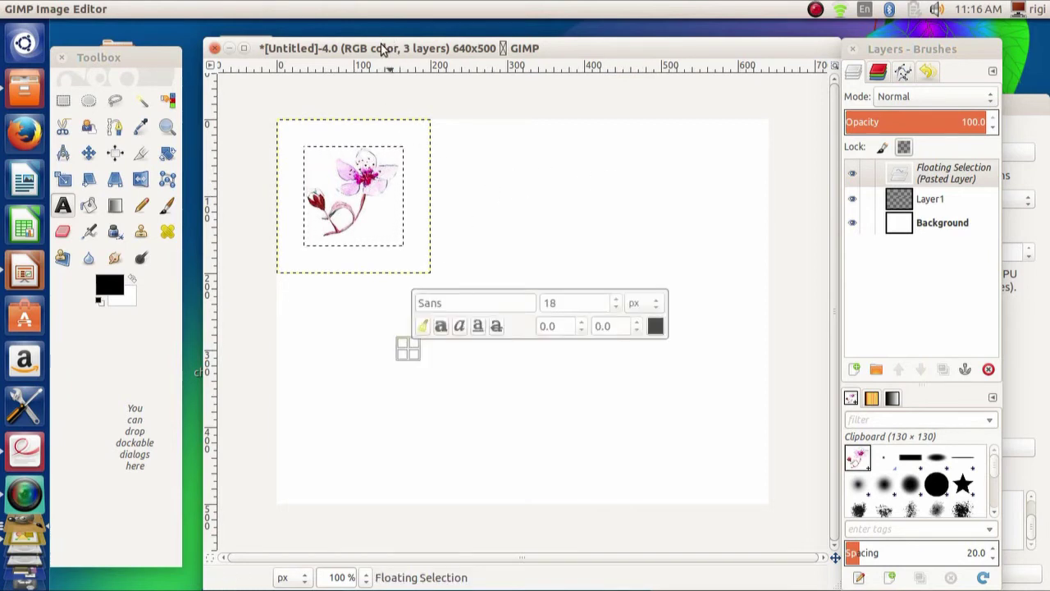
{"action": "left_click", "coordinate": [23, 539]}
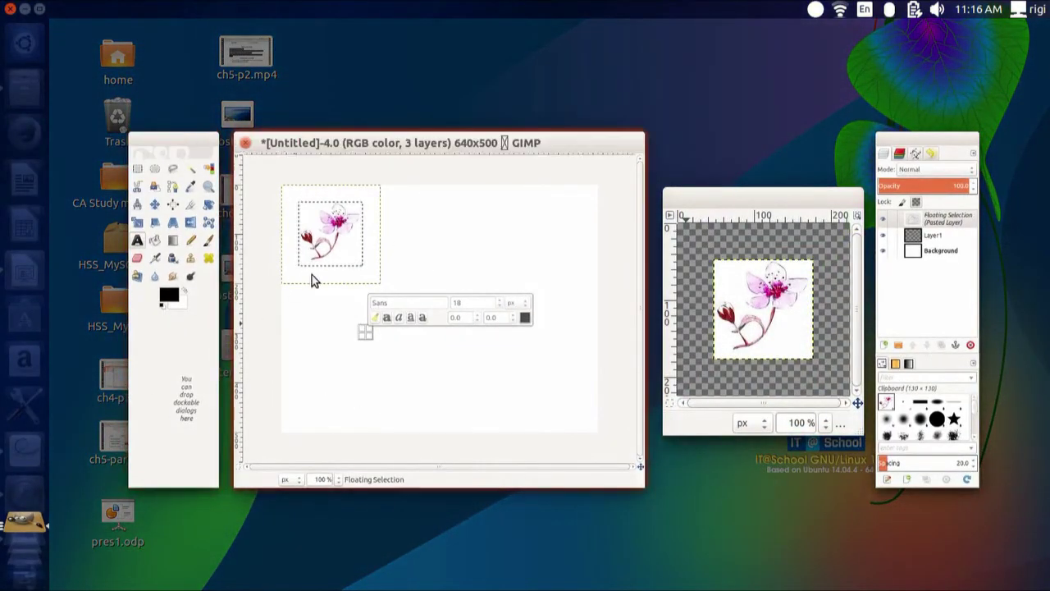
{"action": "left_click", "coordinate": [404, 145]}
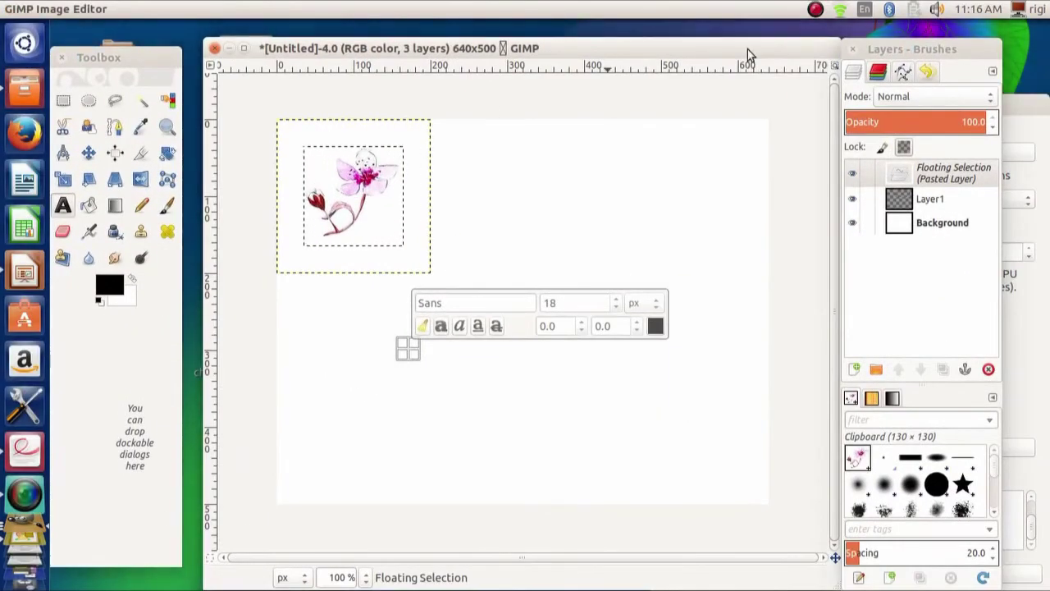
{"action": "left_click", "coordinate": [966, 370]}
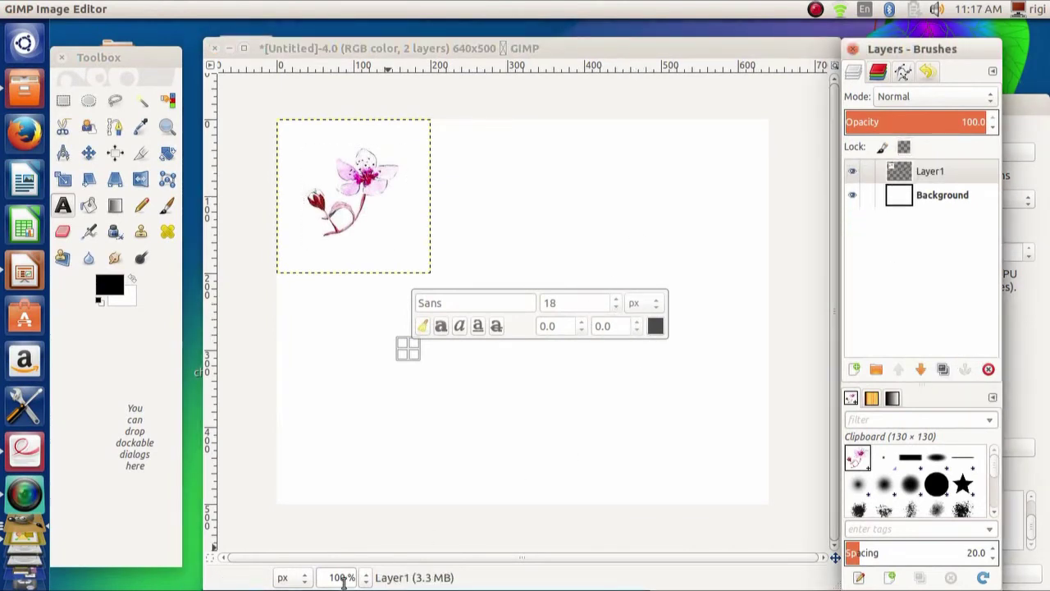
{"action": "left_click", "coordinate": [372, 518]}
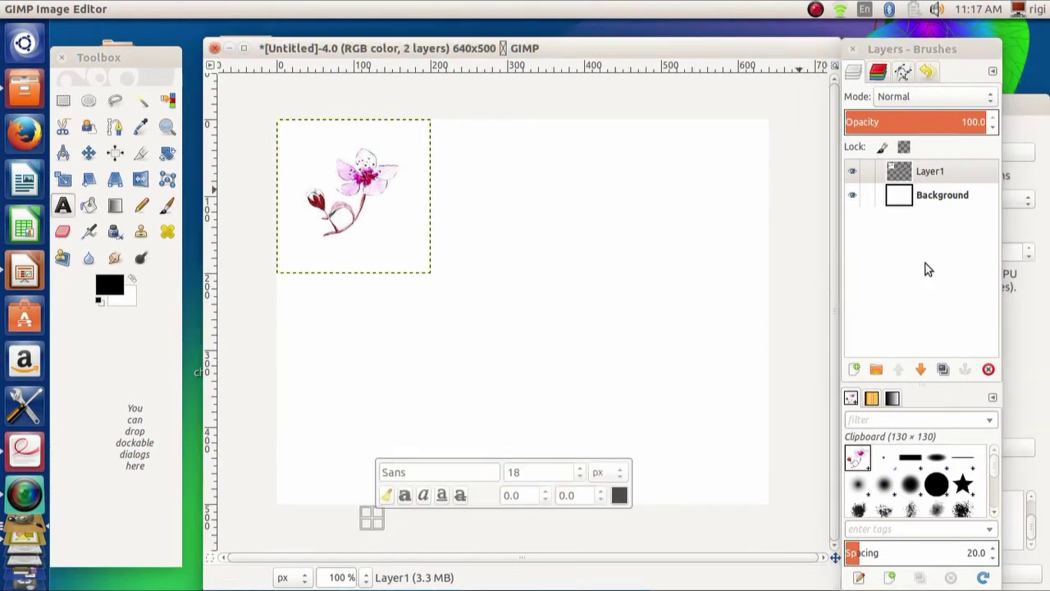
- Duplicate Layer1 and move the copied flower toward the canvas centre
{"action": "right_click", "coordinate": [898, 174]}
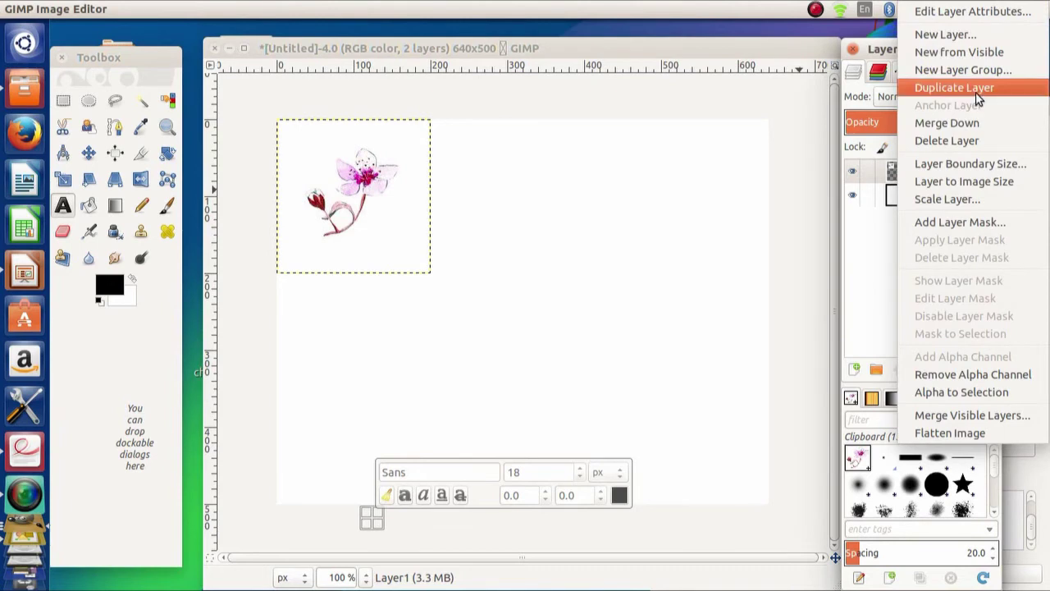
{"action": "left_click", "coordinate": [955, 88]}
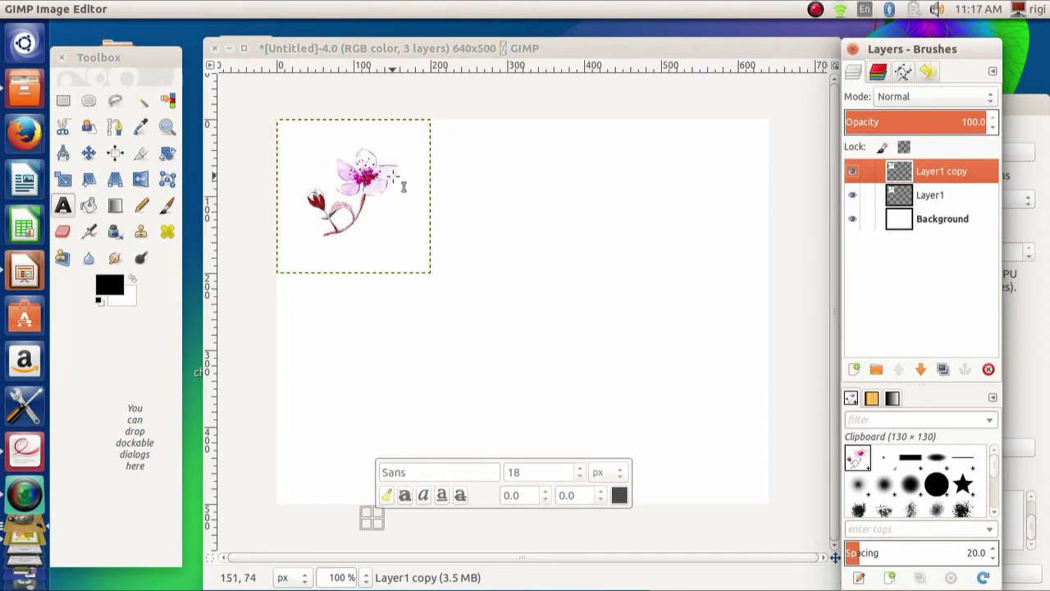
{"action": "left_click", "coordinate": [89, 154]}
{"action": "left_click_drag", "start_coordinate": [329, 179], "coordinate": [502, 296]}
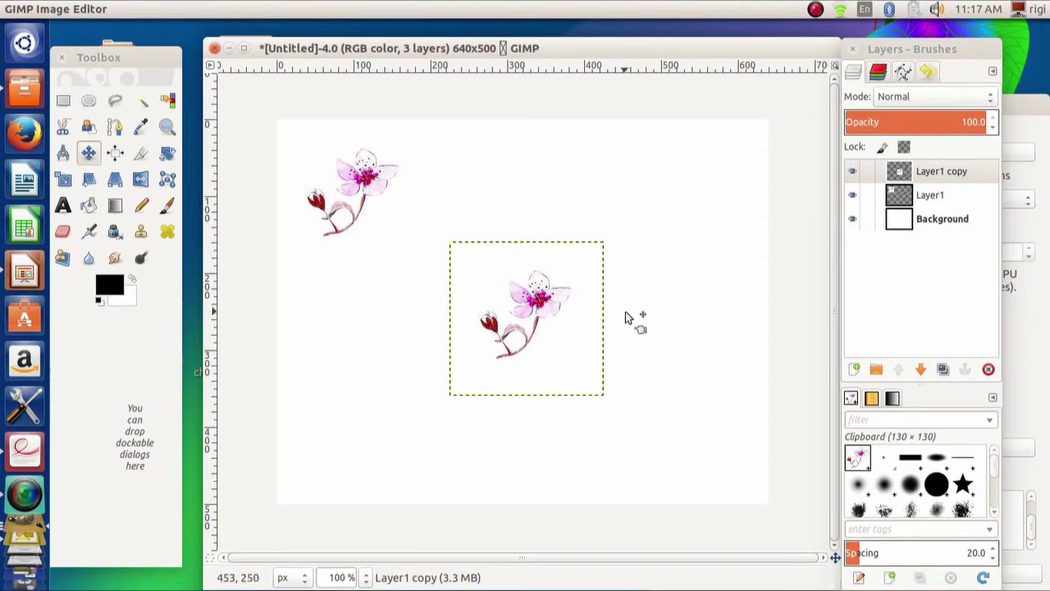
- Make a second copy, arrange the three flowers diagonally, then bring back the textbook PDF
{"action": "right_click", "coordinate": [897, 203]}
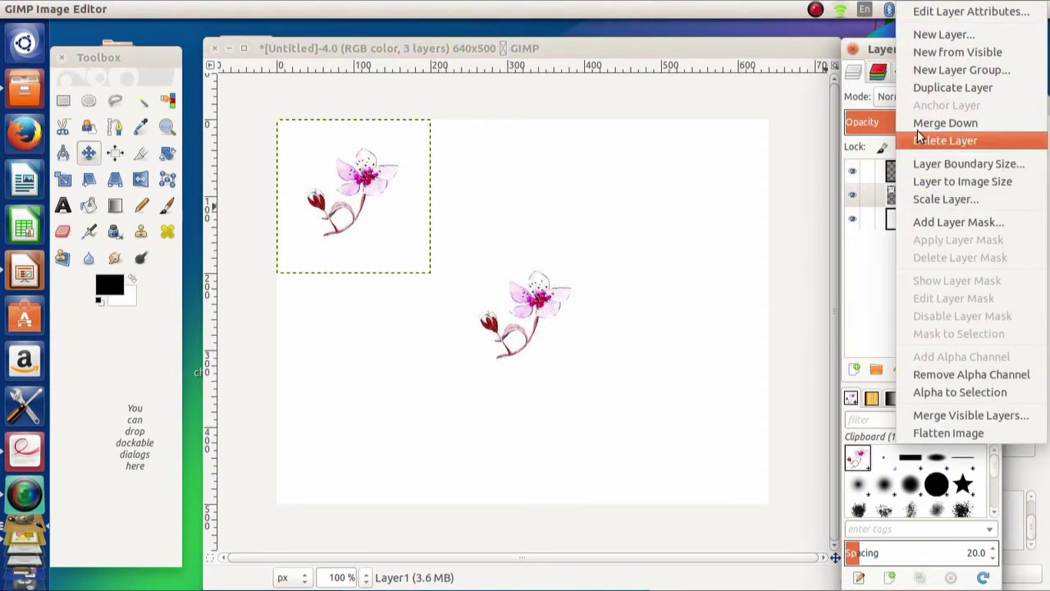
{"action": "left_click", "coordinate": [940, 90]}
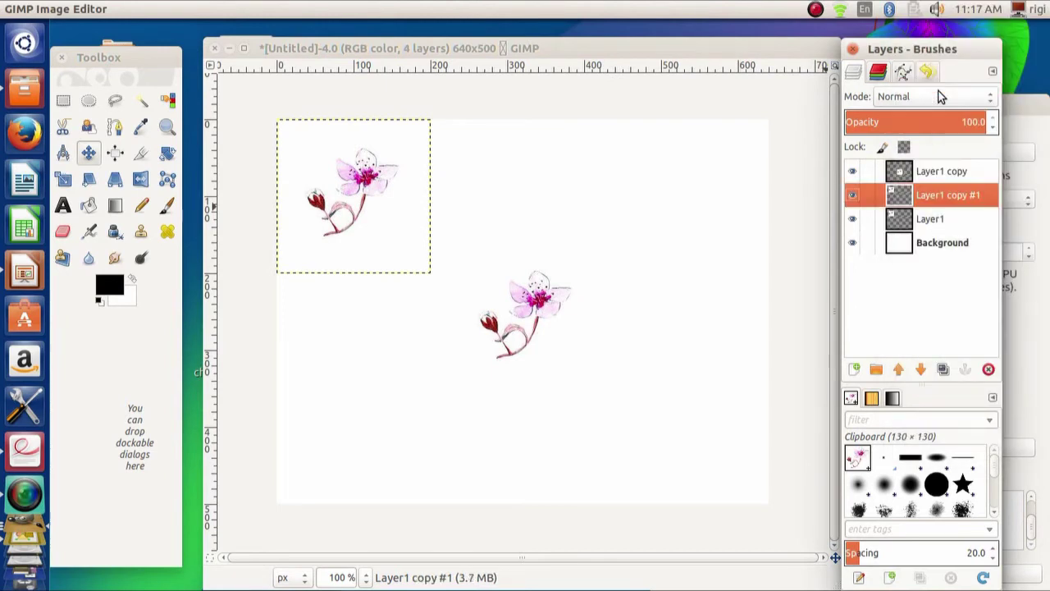
{"action": "left_click", "coordinate": [950, 175]}
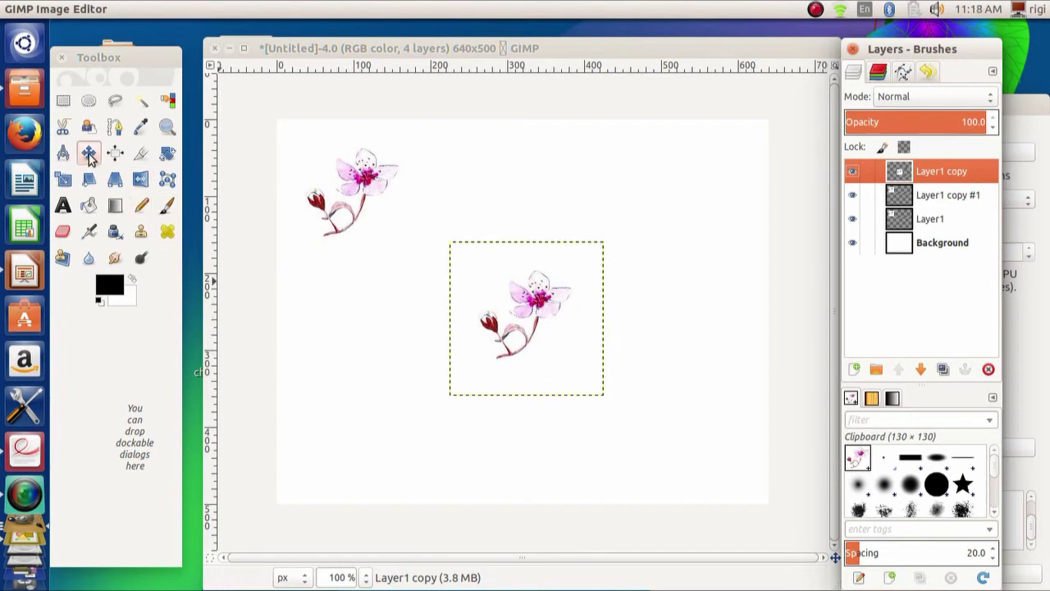
{"action": "left_click_drag", "start_coordinate": [529, 329], "coordinate": [339, 457]}
{"action": "left_click_drag", "start_coordinate": [345, 213], "coordinate": [436, 296]}
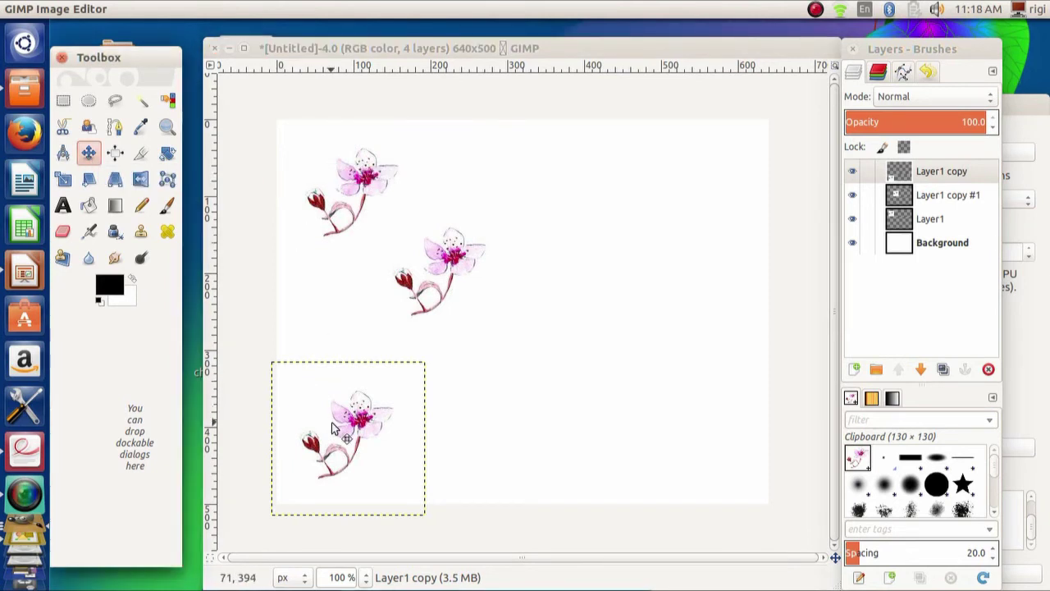
{"action": "left_click_drag", "start_coordinate": [334, 424], "coordinate": [547, 398]}
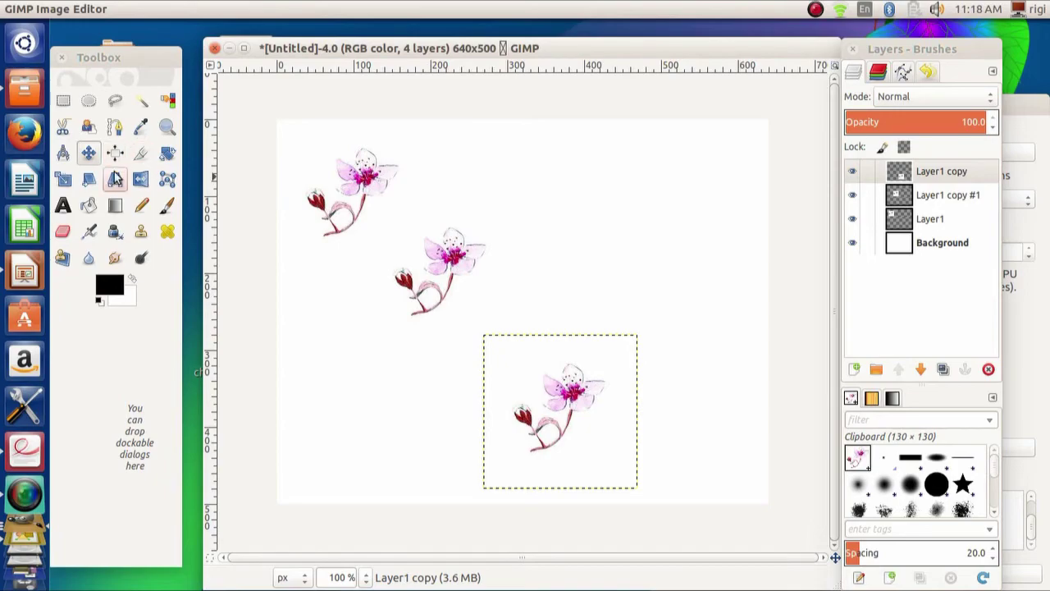
{"action": "left_click", "coordinate": [31, 445]}
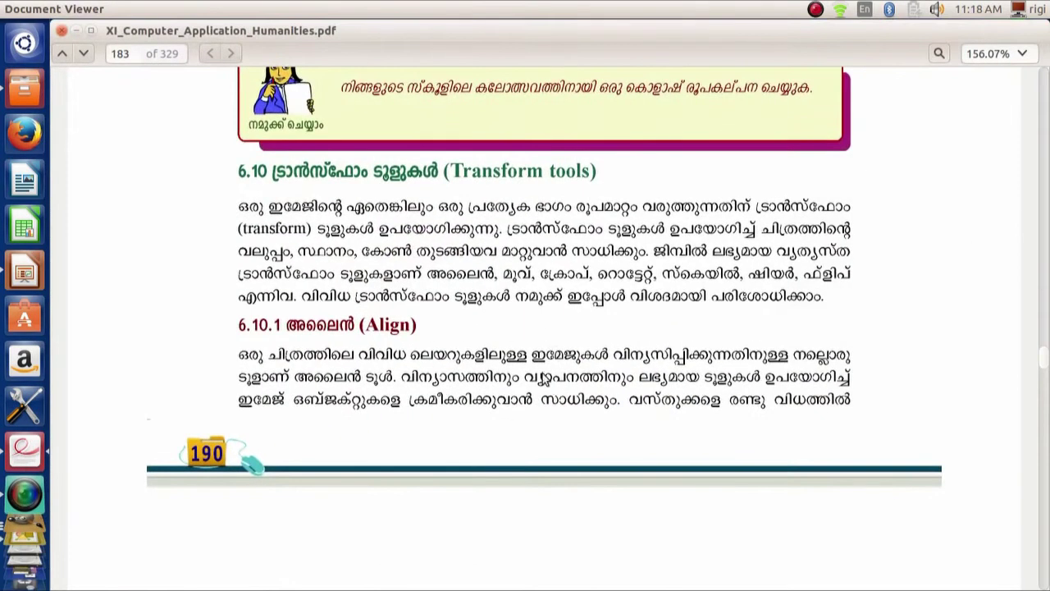
- Scroll further down the textbook, then bring the GIMP three-flower image back in front
{"action": "scroll", "coordinate": [533, 449], "scroll_direction": "down", "scroll_amount": 5}
{"action": "scroll", "coordinate": [534, 450], "scroll_direction": "down", "scroll_amount": 15}
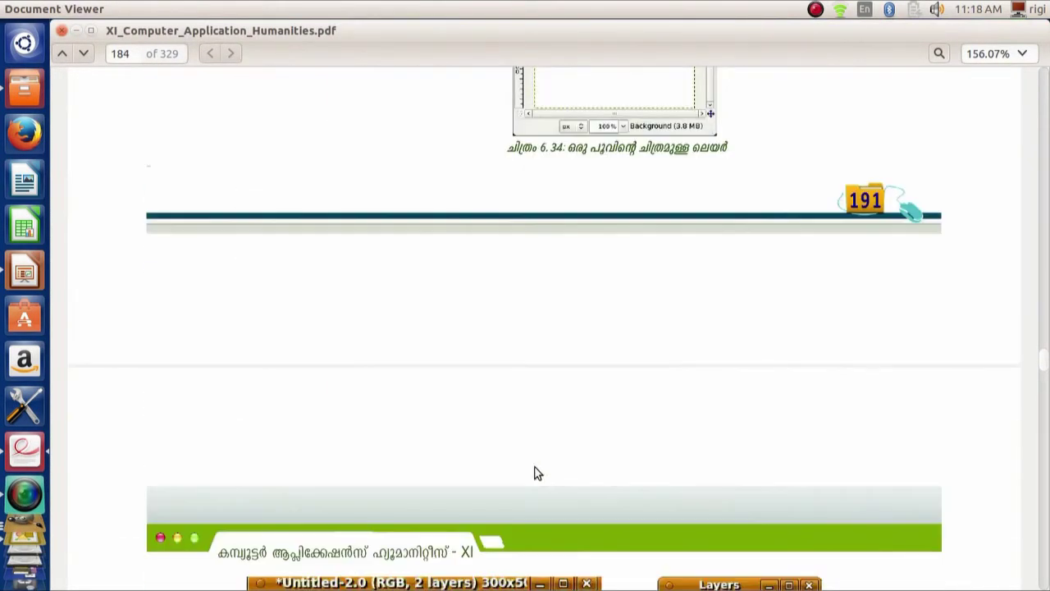
{"action": "scroll", "coordinate": [535, 472], "scroll_direction": "down", "scroll_amount": 10}
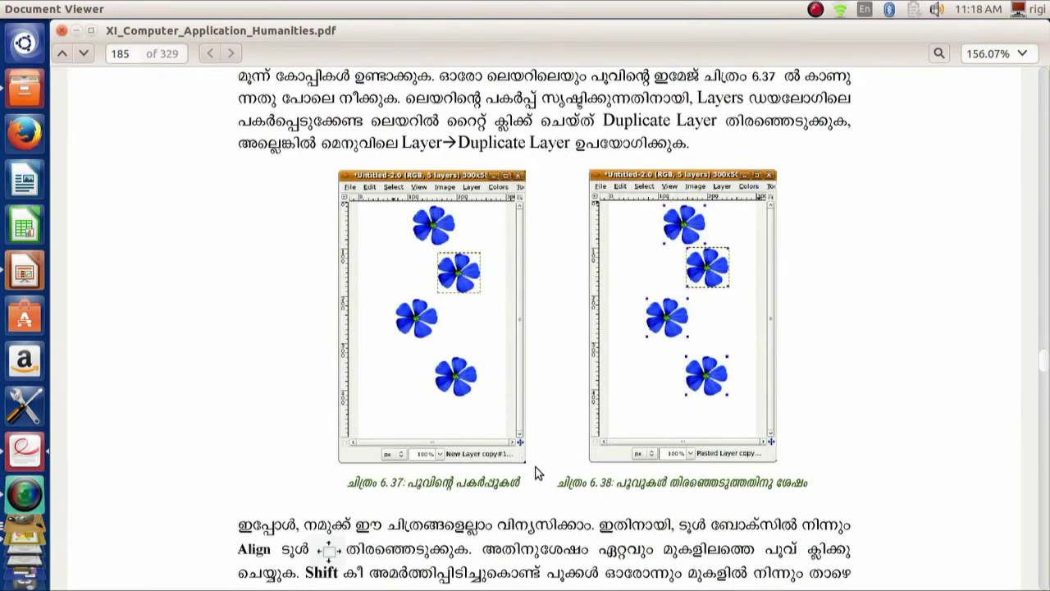
{"action": "scroll", "coordinate": [535, 472], "scroll_direction": "down", "scroll_amount": 5}
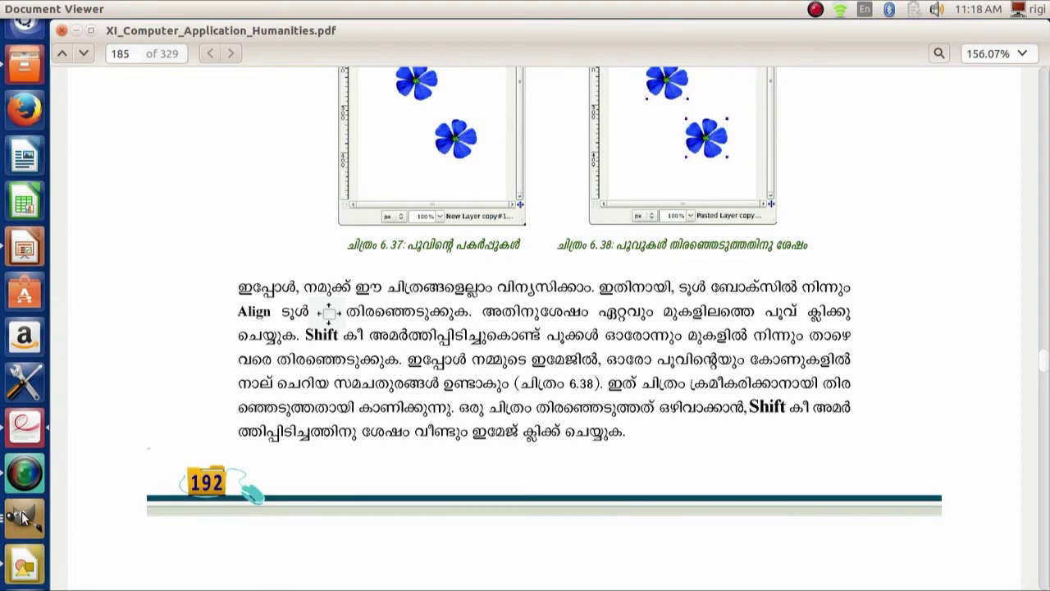
{"action": "left_click", "coordinate": [22, 517]}
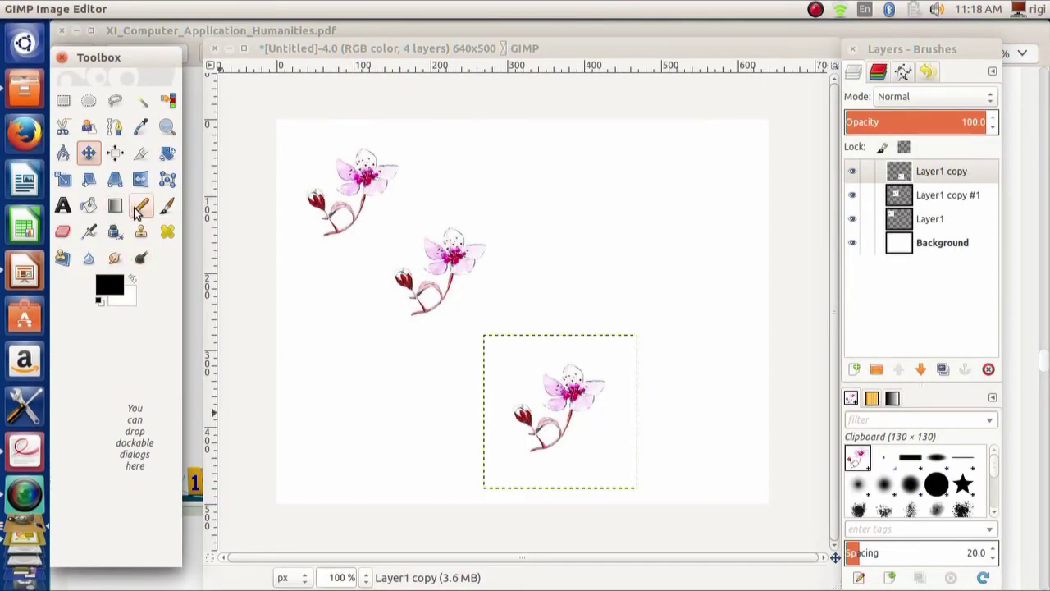
- With the Alignment tool, select the top-left flower first, then add the middle and bottom flowers
{"action": "left_click", "coordinate": [114, 157]}
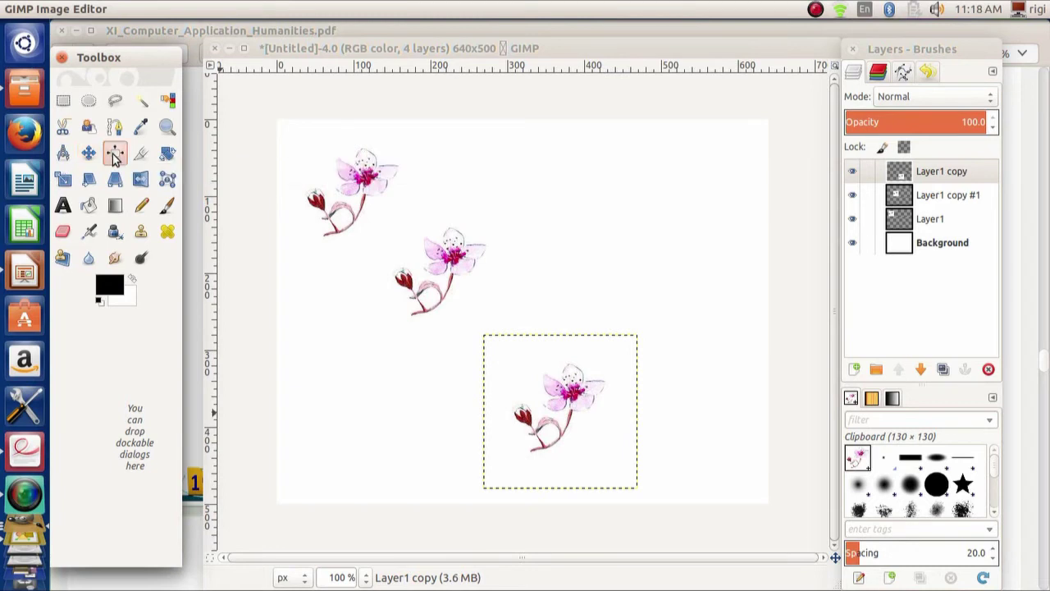
{"action": "left_click", "coordinate": [349, 201]}
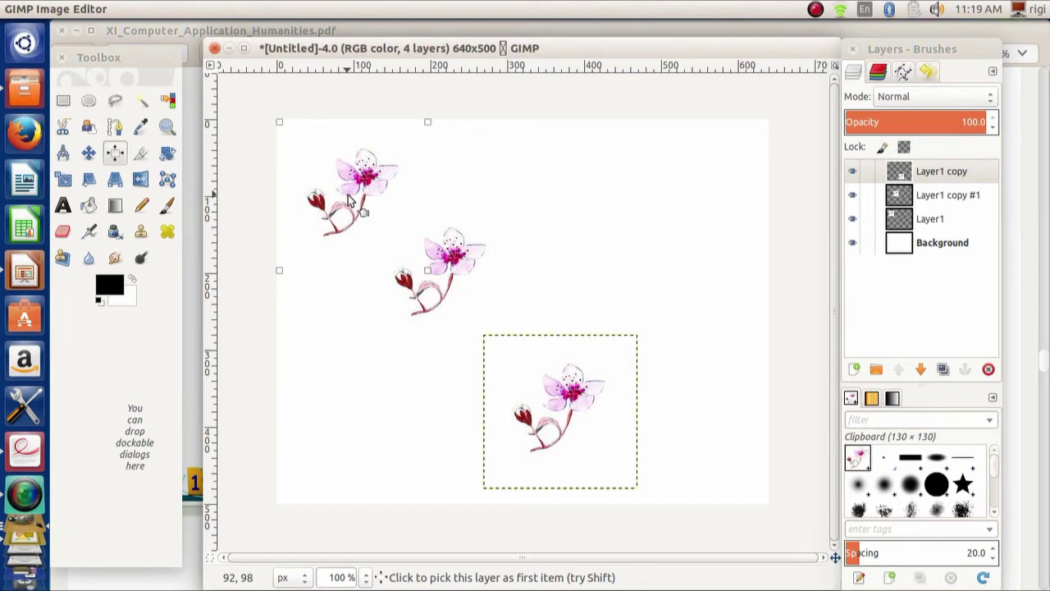
{"action": "left_click", "coordinate": [433, 279], "text": "shift"}
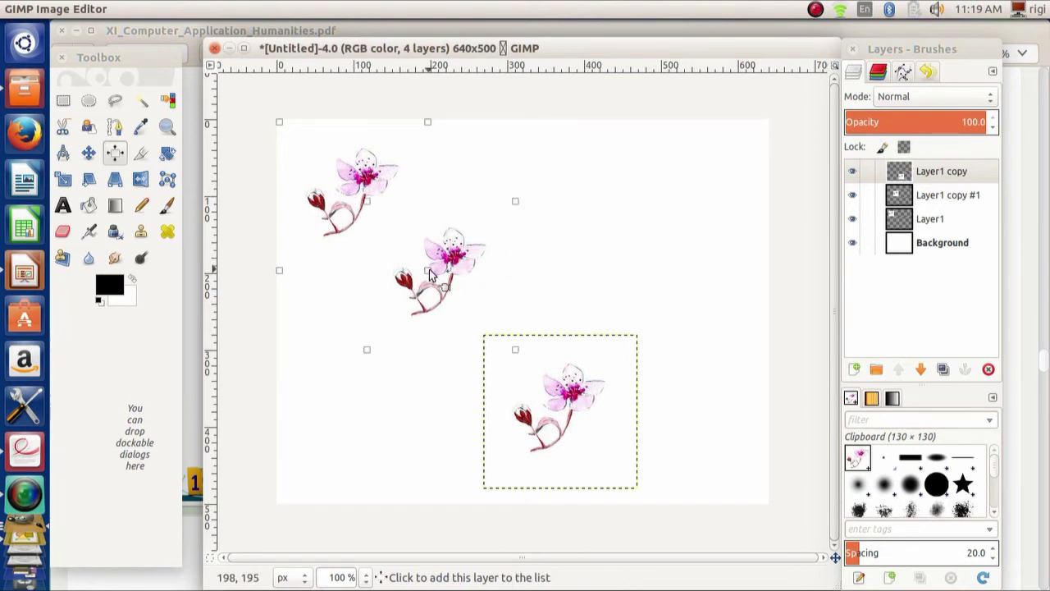
{"action": "left_click", "coordinate": [601, 434], "text": "shift"}
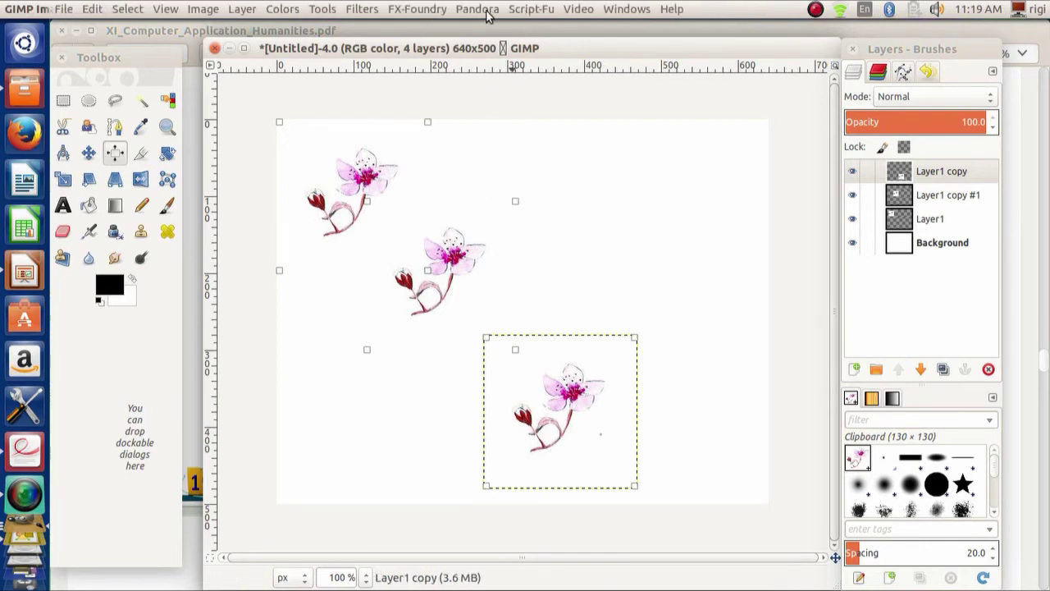
- Browse the Tools and Windows menus and raise the Toolbox window
{"action": "left_click", "coordinate": [327, 10]}
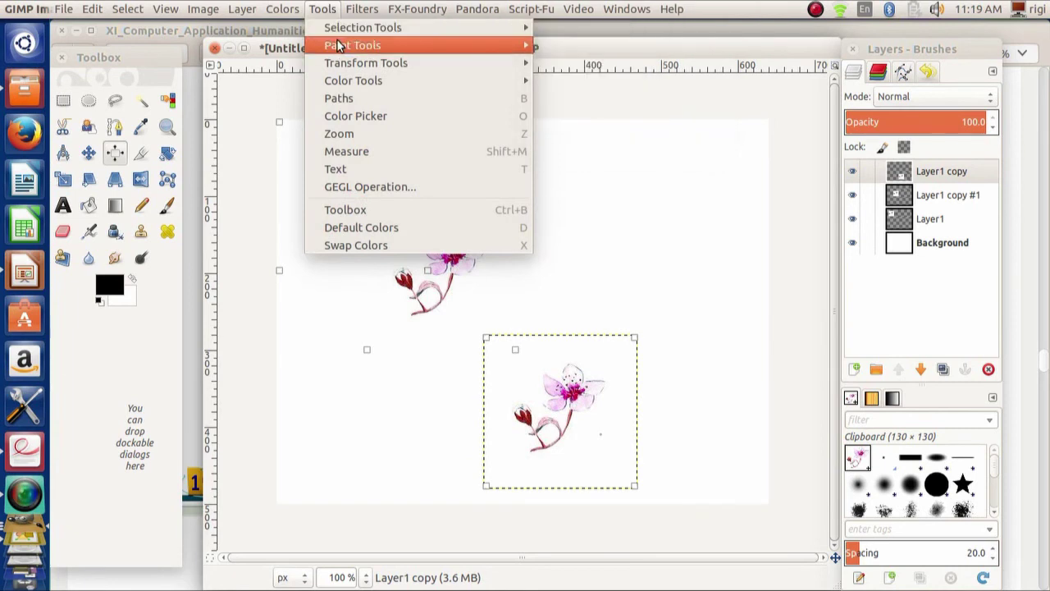
{"action": "mouse_move", "coordinate": [333, 28]}
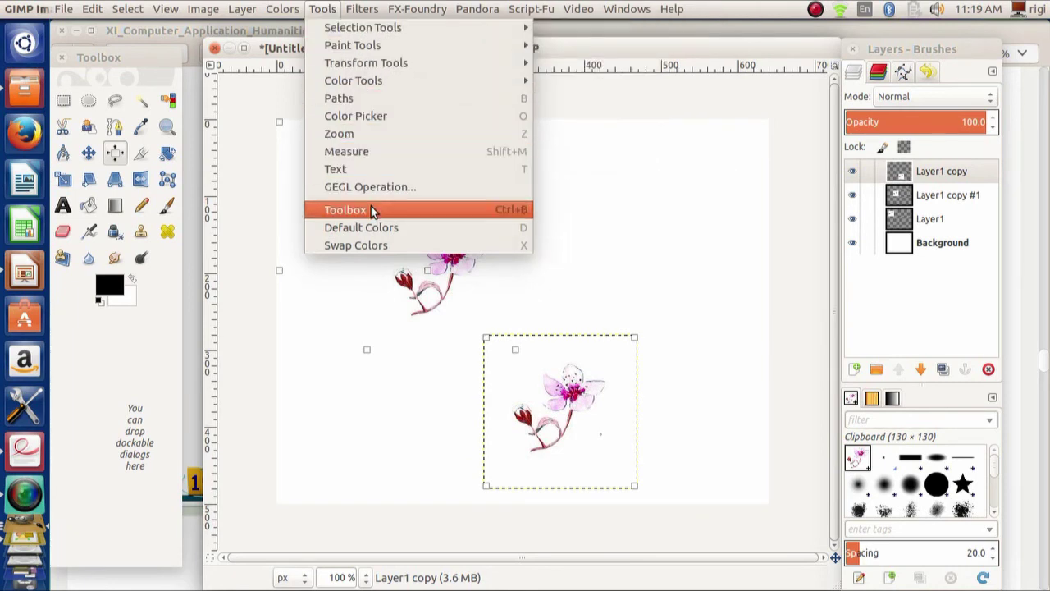
{"action": "mouse_move", "coordinate": [594, 10]}
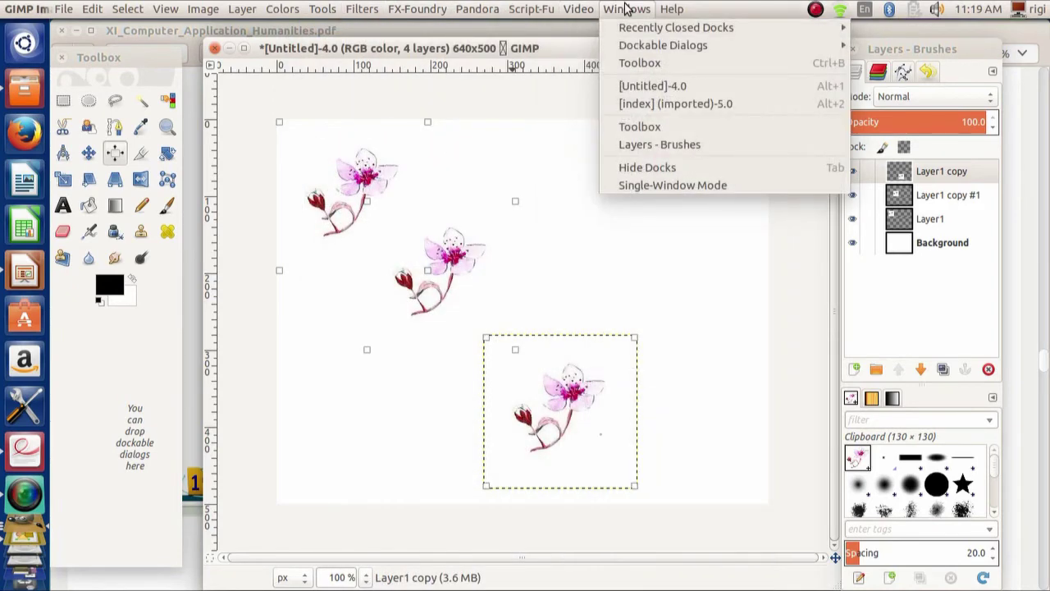
{"action": "left_click", "coordinate": [644, 64]}
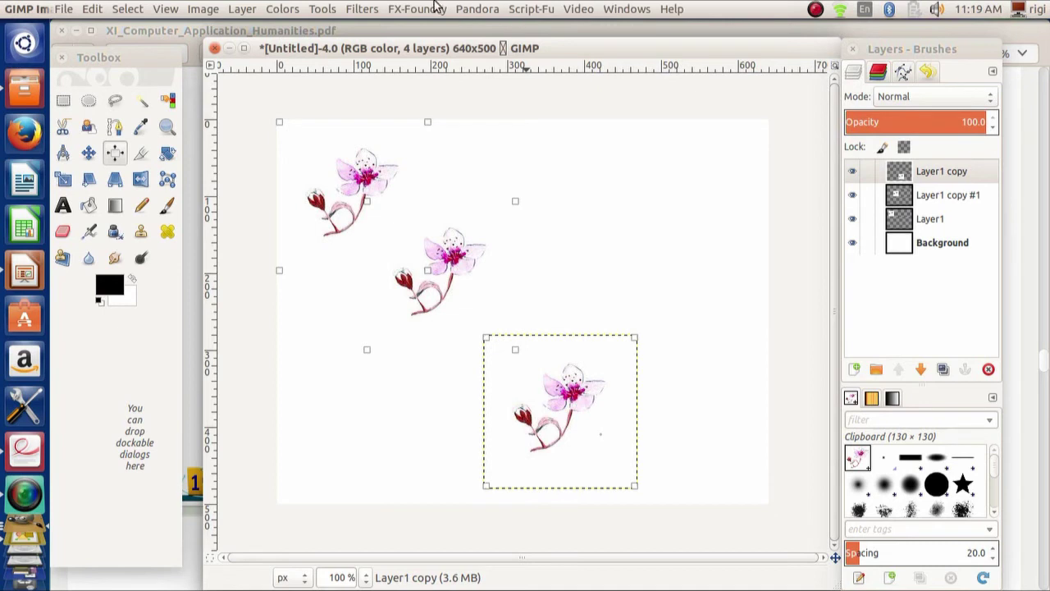
{"action": "left_click", "coordinate": [327, 10]}
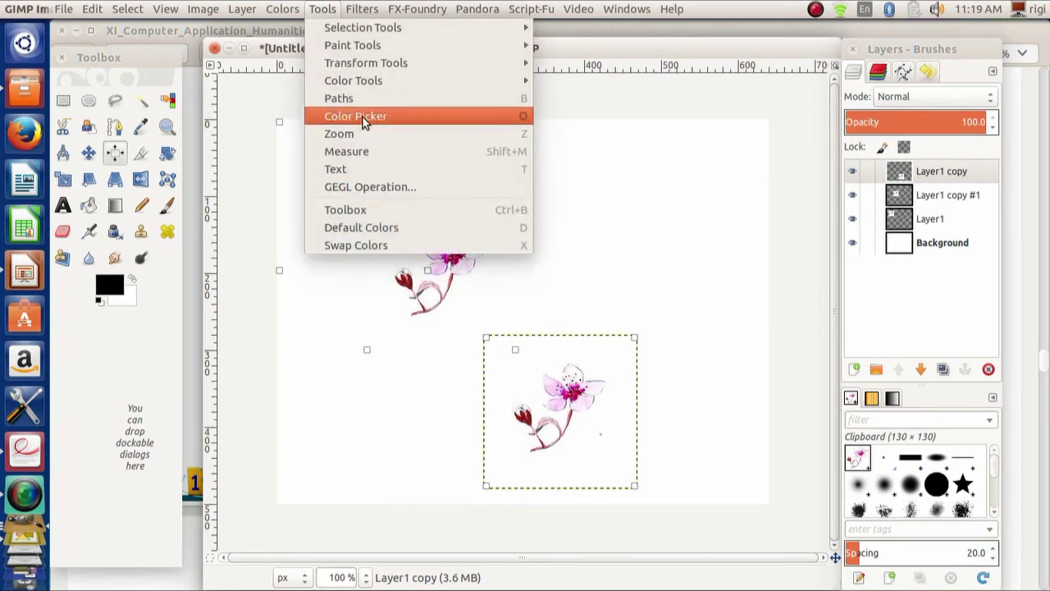
{"action": "mouse_move", "coordinate": [363, 84]}
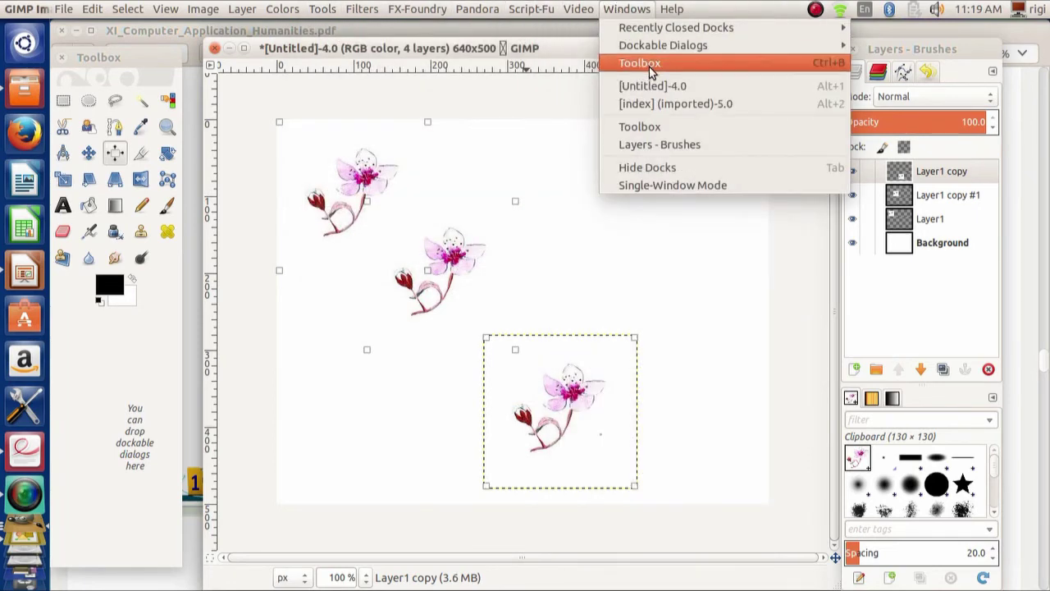
{"action": "left_click", "coordinate": [683, 125]}
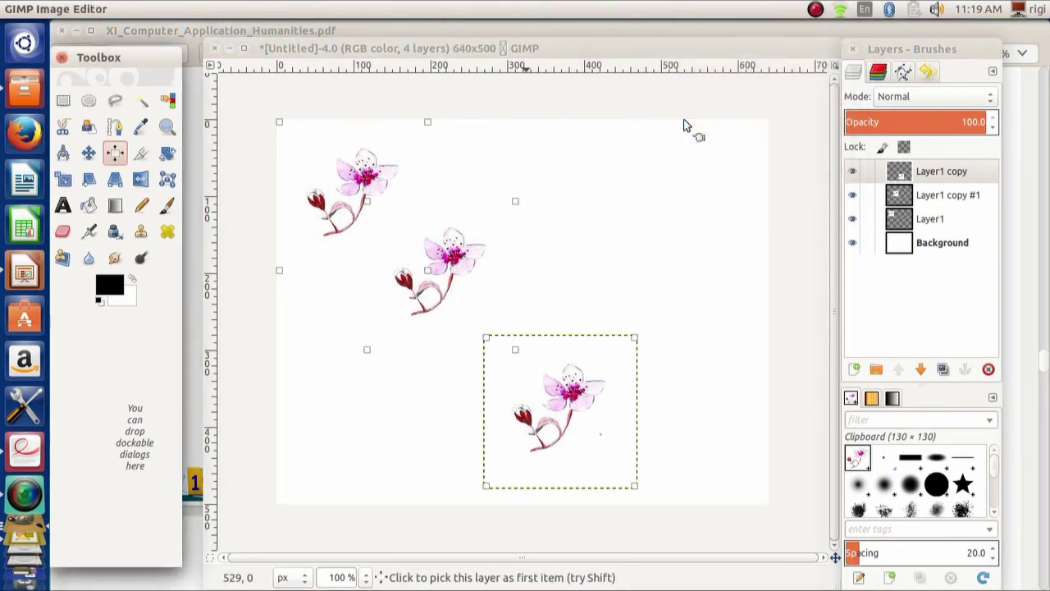
- Check the textbook PDF, return to GIMP and open Windows > Dockable Dialogs
{"action": "left_click", "coordinate": [18, 453]}
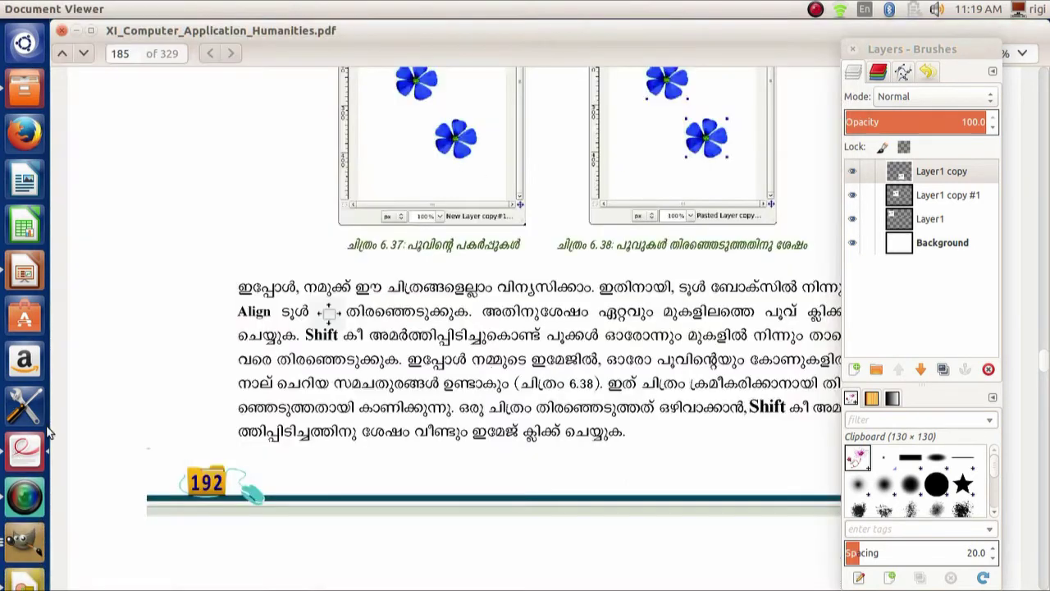
{"action": "scroll", "coordinate": [615, 379], "scroll_direction": "down", "scroll_amount": 6}
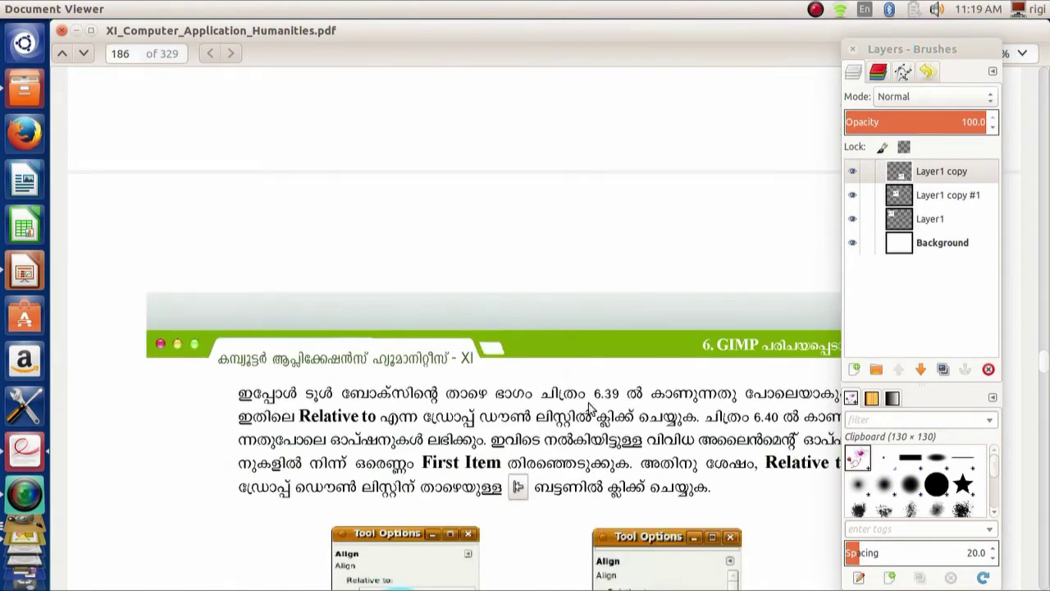
{"action": "left_click", "coordinate": [26, 542]}
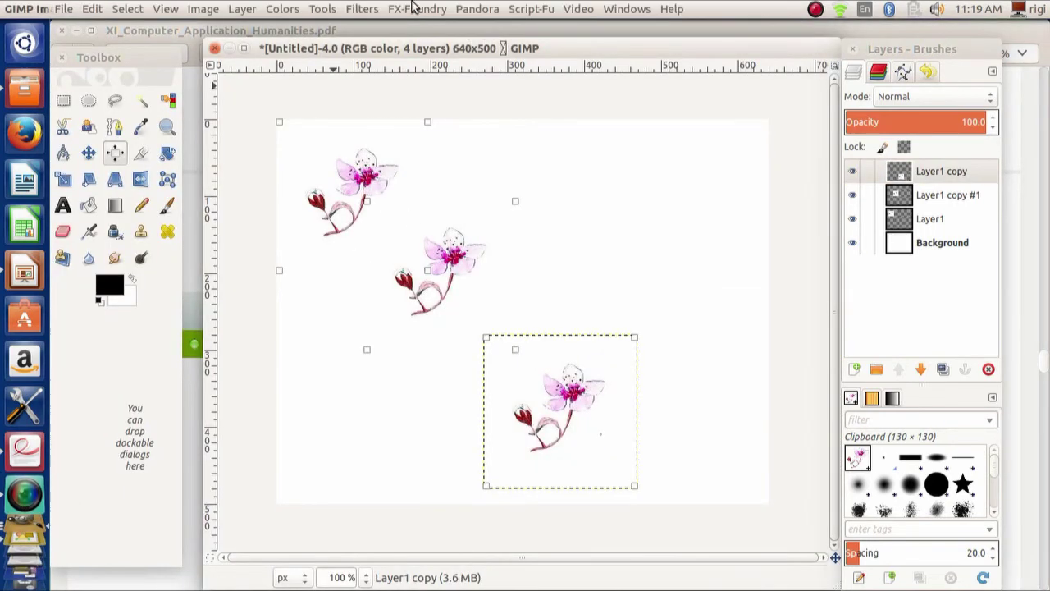
{"action": "left_click", "coordinate": [321, 9]}
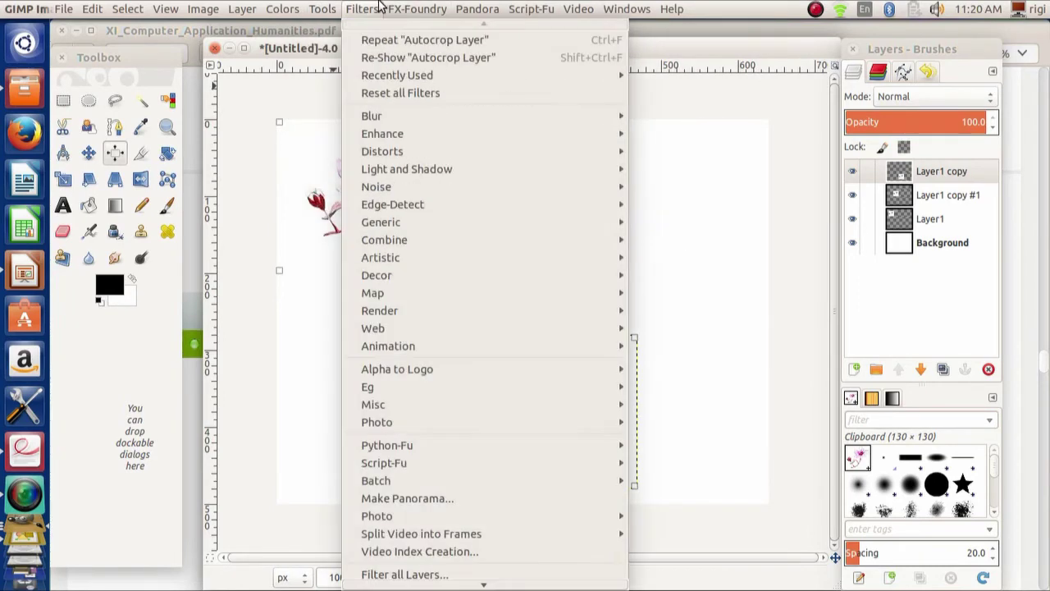
{"action": "mouse_move", "coordinate": [538, 10]}
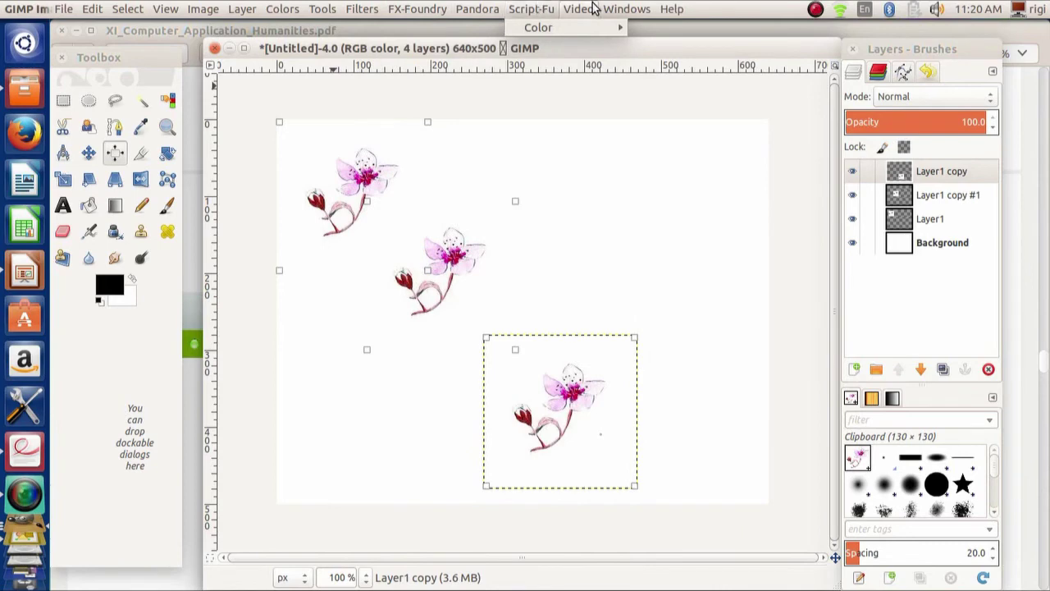
{"action": "mouse_move", "coordinate": [625, 9]}
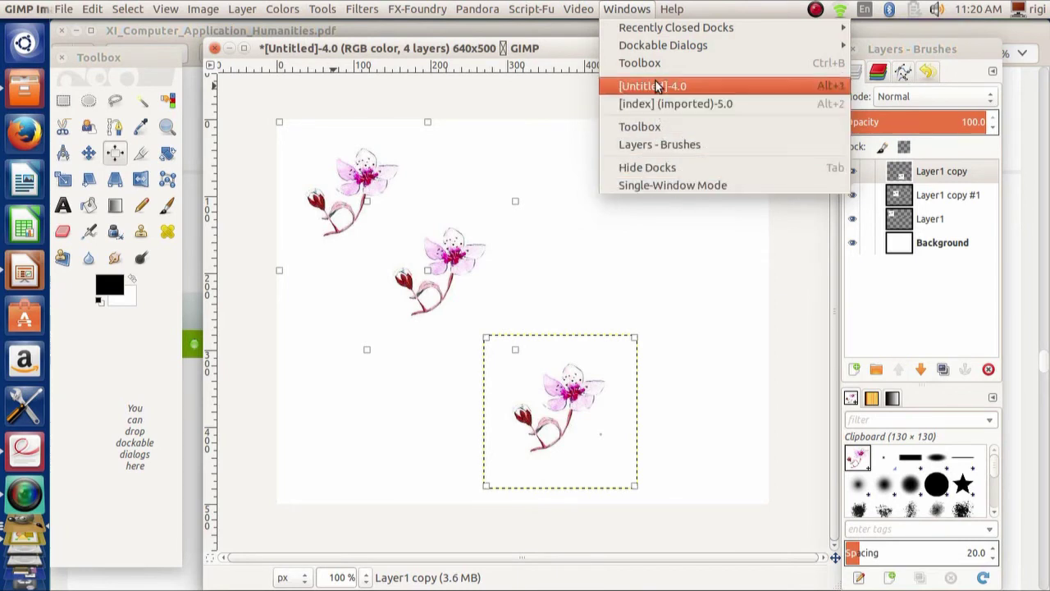
{"action": "mouse_move", "coordinate": [650, 47]}
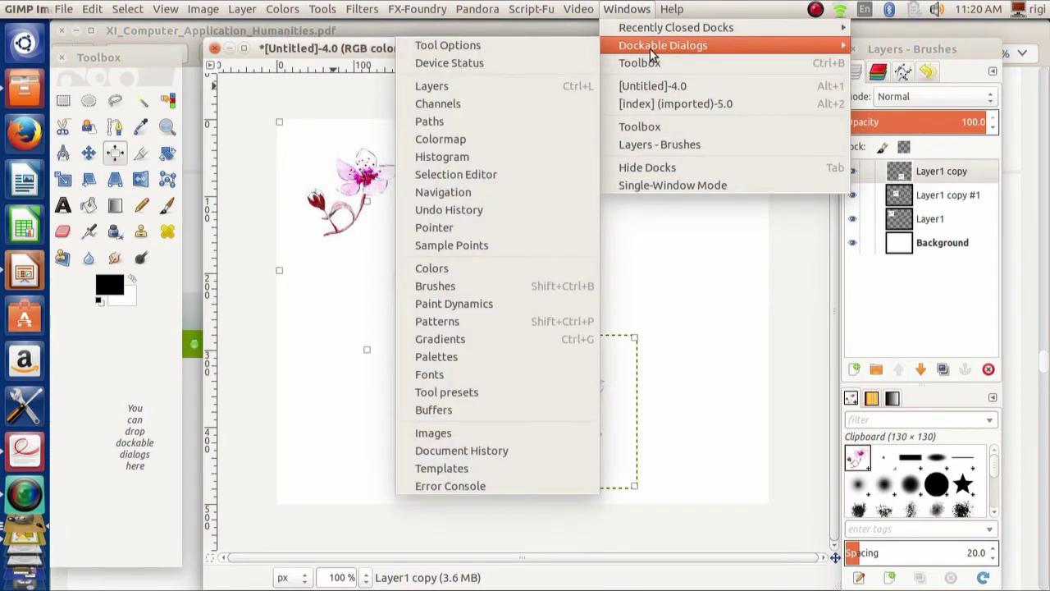
- Open Tool Options and align the three flowers' left edges relative to the first item
{"action": "left_click", "coordinate": [505, 50]}
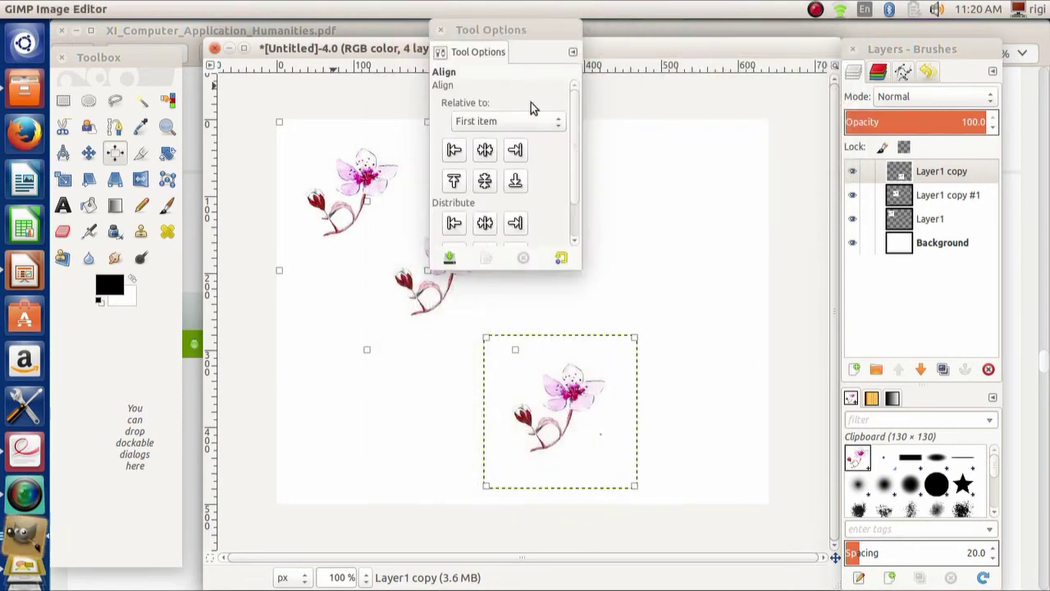
{"action": "left_click_drag", "start_coordinate": [518, 33], "coordinate": [293, 289]}
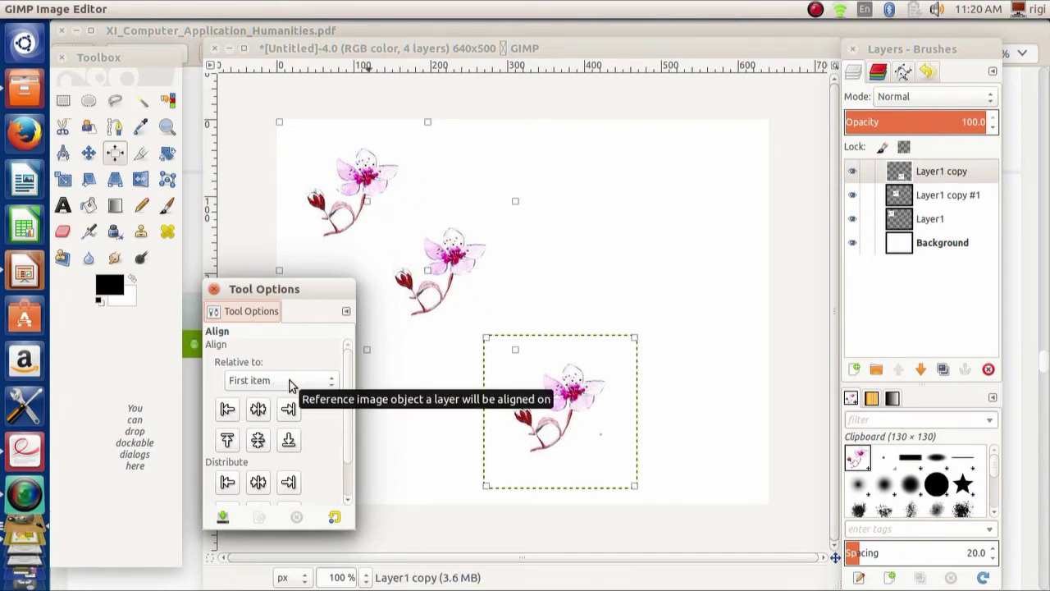
{"action": "left_click", "coordinate": [227, 409]}
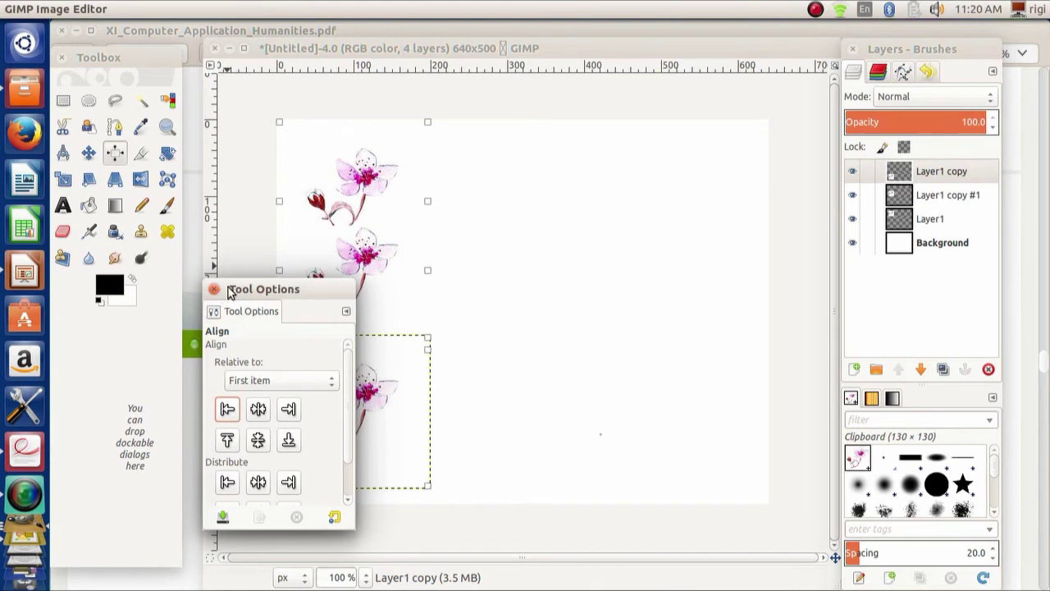
{"action": "left_click_drag", "start_coordinate": [222, 290], "coordinate": [109, 353]}
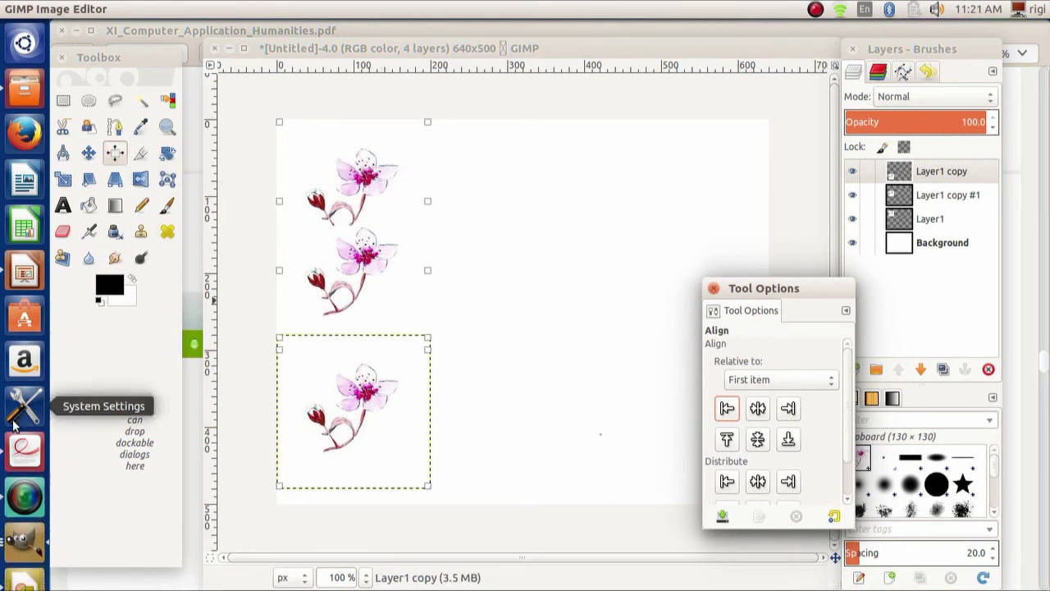
- Scroll the textbook to section 6.10.3 Crop and its parrot figures, then return to GIMP
{"action": "left_click", "coordinate": [23, 456]}
{"action": "scroll", "coordinate": [643, 453], "scroll_direction": "down", "scroll_amount": 5}
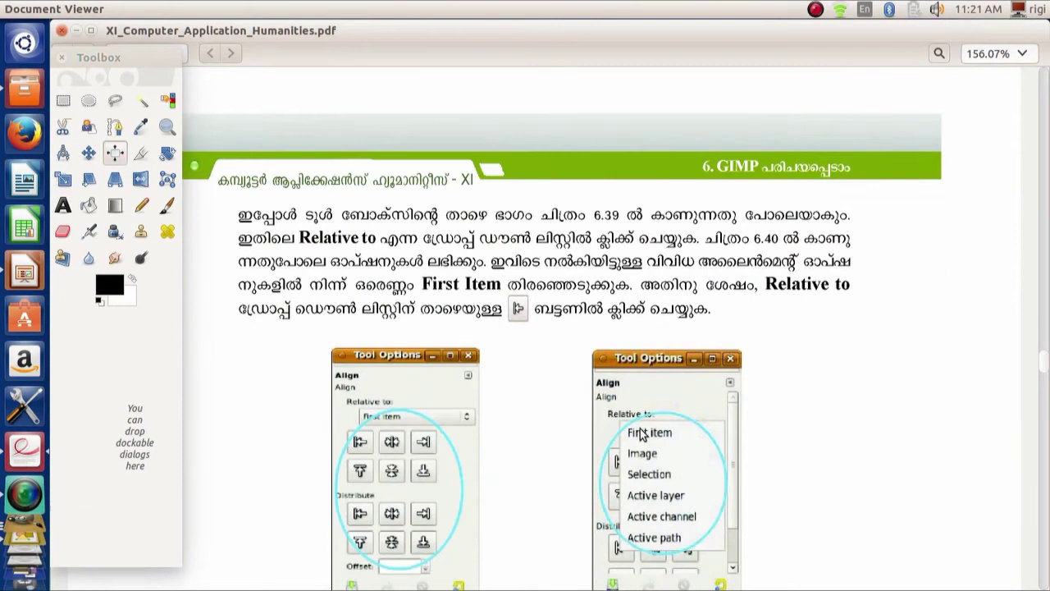
{"action": "scroll", "coordinate": [643, 453], "scroll_direction": "down", "scroll_amount": 4}
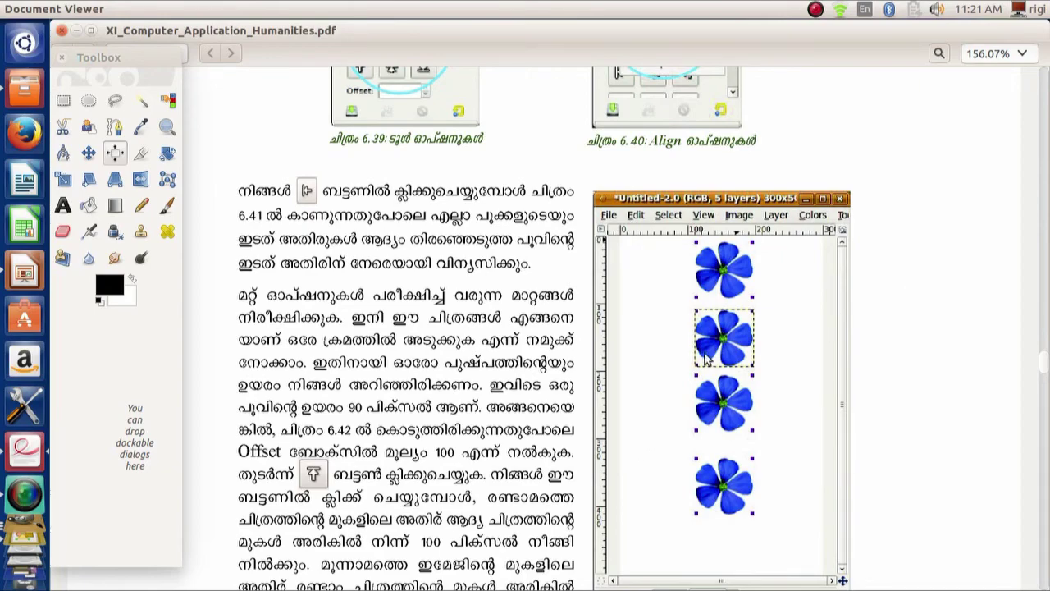
{"action": "scroll", "coordinate": [705, 356], "scroll_direction": "down", "scroll_amount": 20}
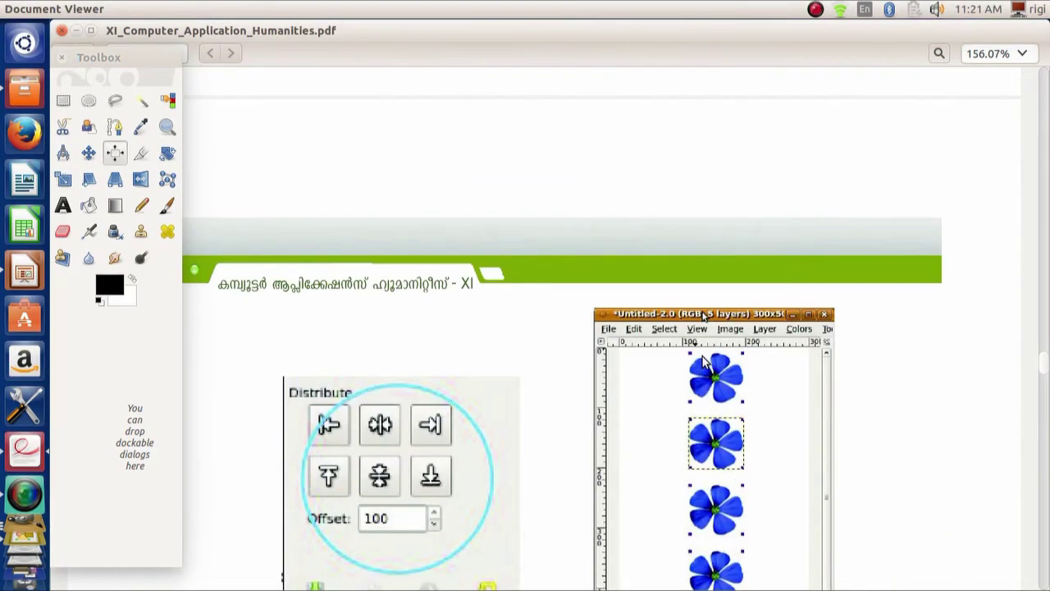
{"action": "scroll", "coordinate": [703, 359], "scroll_direction": "down", "scroll_amount": 20}
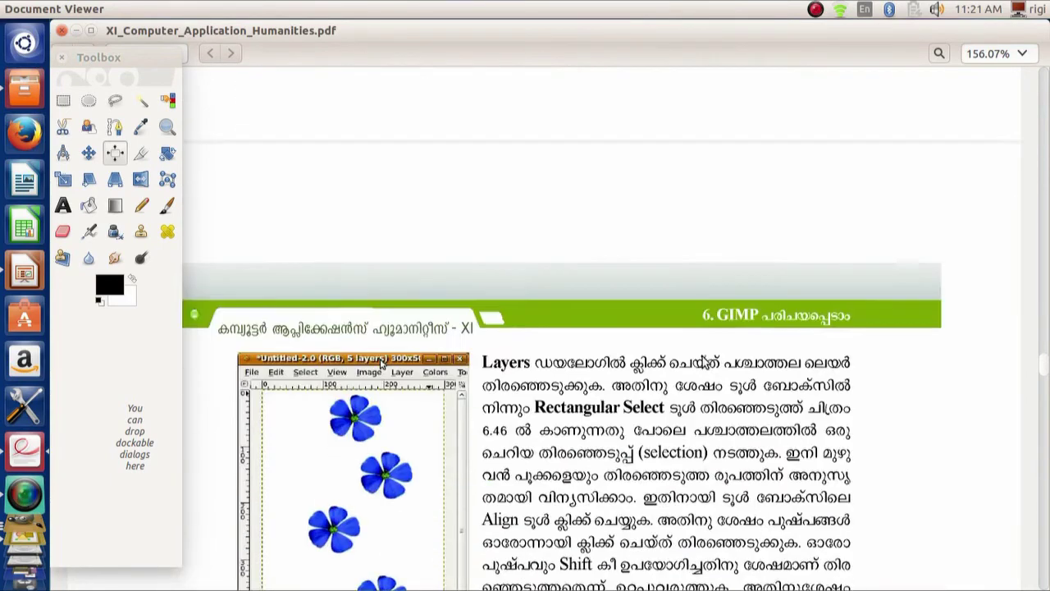
{"action": "scroll", "coordinate": [703, 359], "scroll_direction": "down", "scroll_amount": 12}
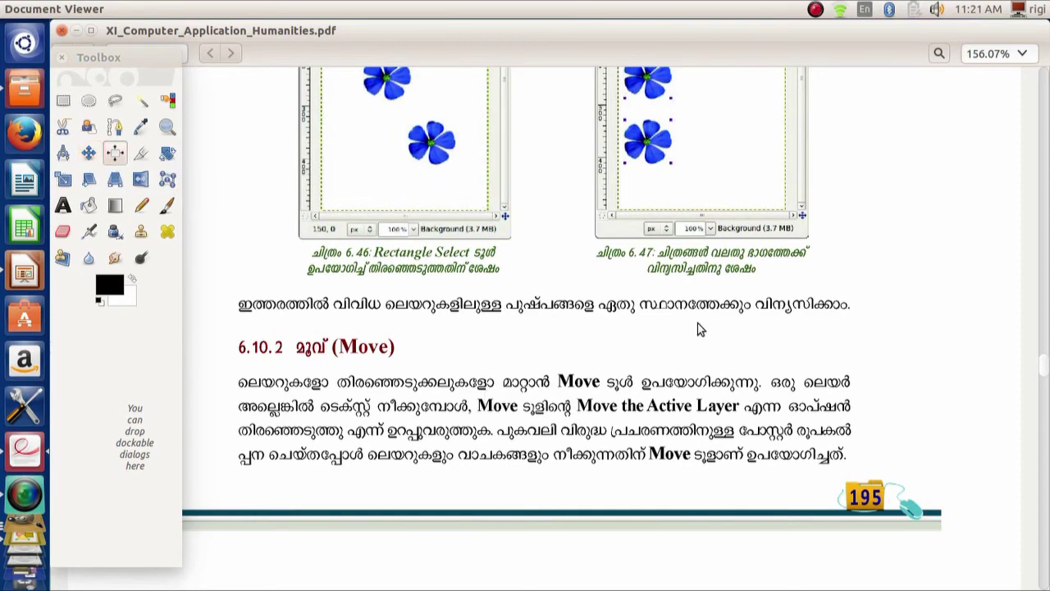
{"action": "scroll", "coordinate": [714, 323], "scroll_direction": "down", "scroll_amount": 10}
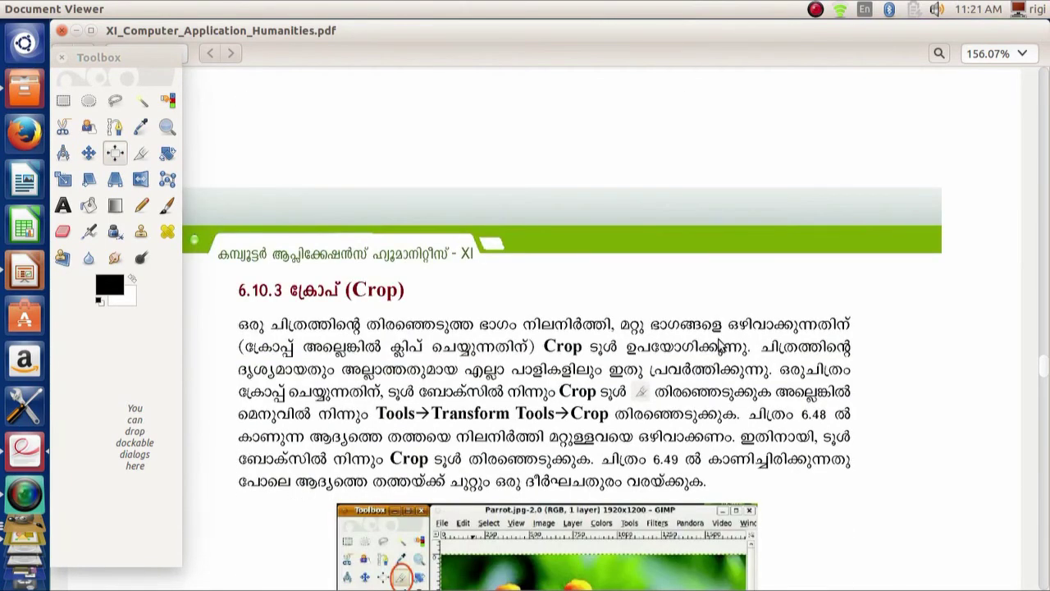
{"action": "scroll", "coordinate": [720, 343], "scroll_direction": "down", "scroll_amount": 5}
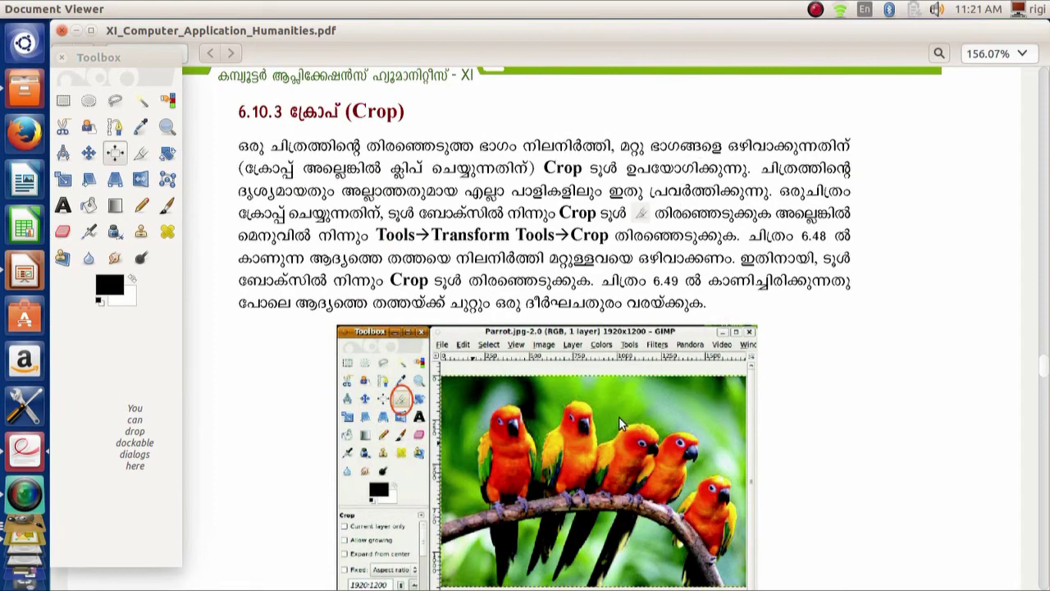
{"action": "scroll", "coordinate": [621, 421], "scroll_direction": "down", "scroll_amount": 3}
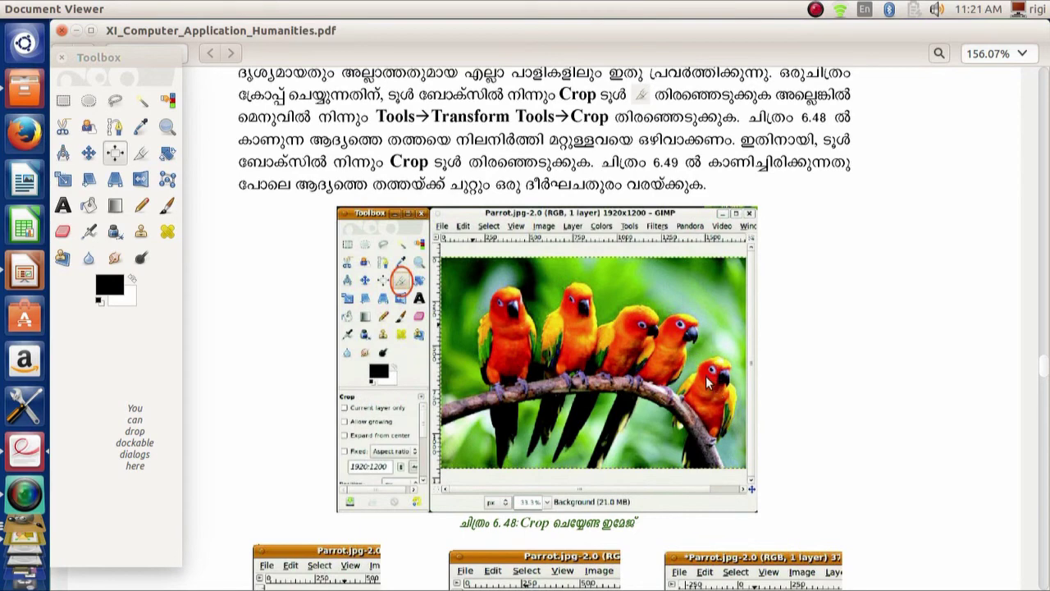
{"action": "scroll", "coordinate": [722, 397], "scroll_direction": "down", "scroll_amount": 4}
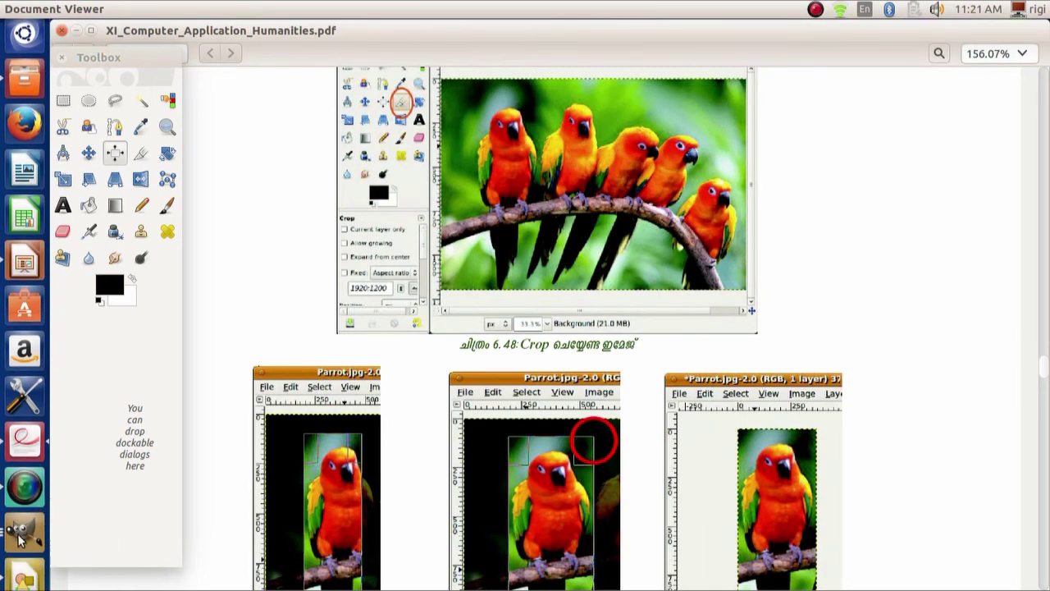
{"action": "left_click", "coordinate": [22, 536]}
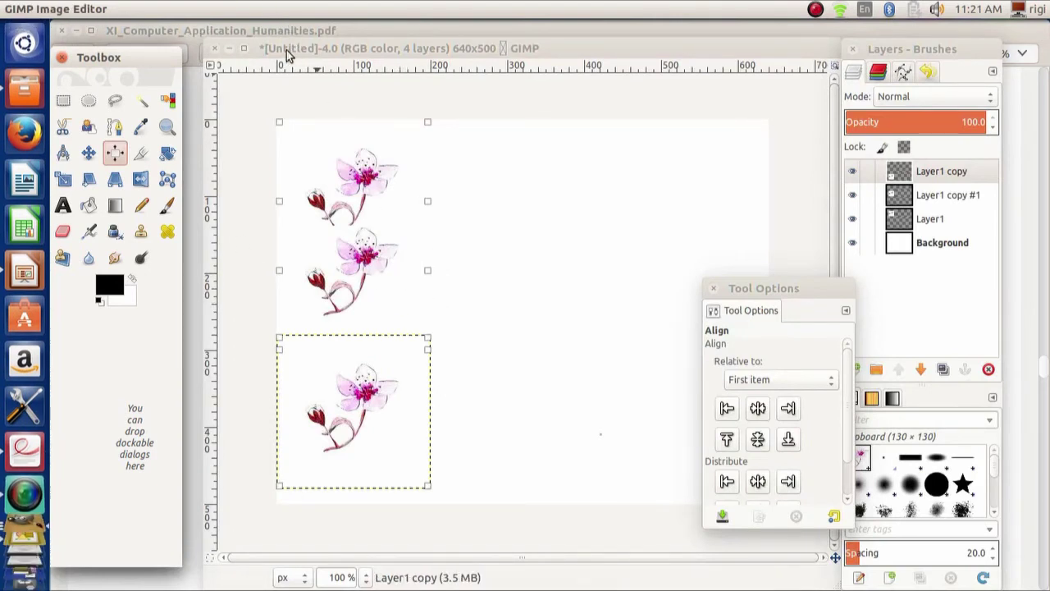
- Close Tool Options and close the Untitled flower image, discarding changes
{"action": "left_click", "coordinate": [715, 290]}
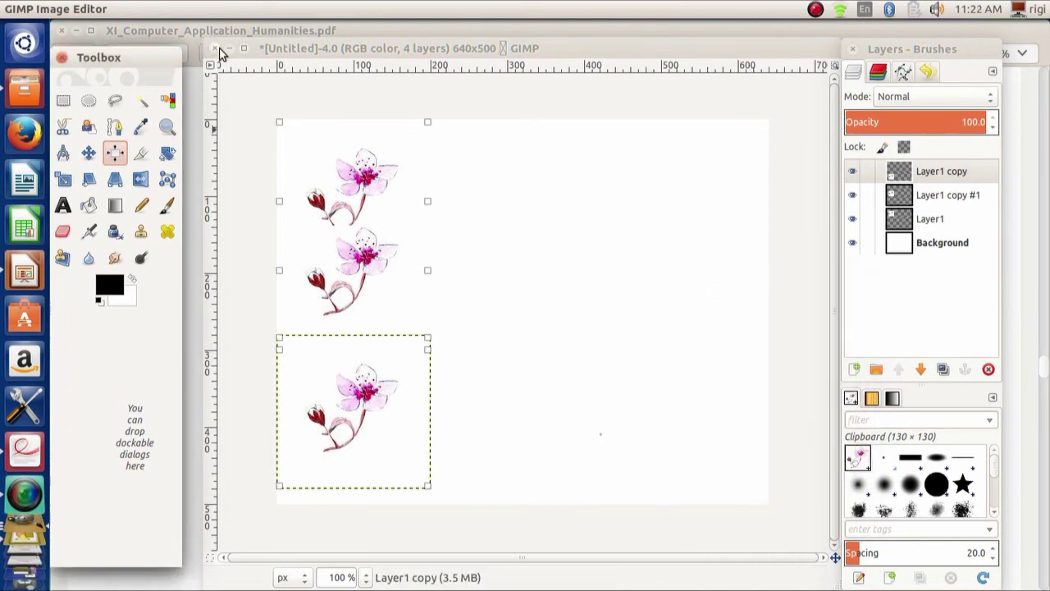
{"action": "left_click", "coordinate": [215, 48]}
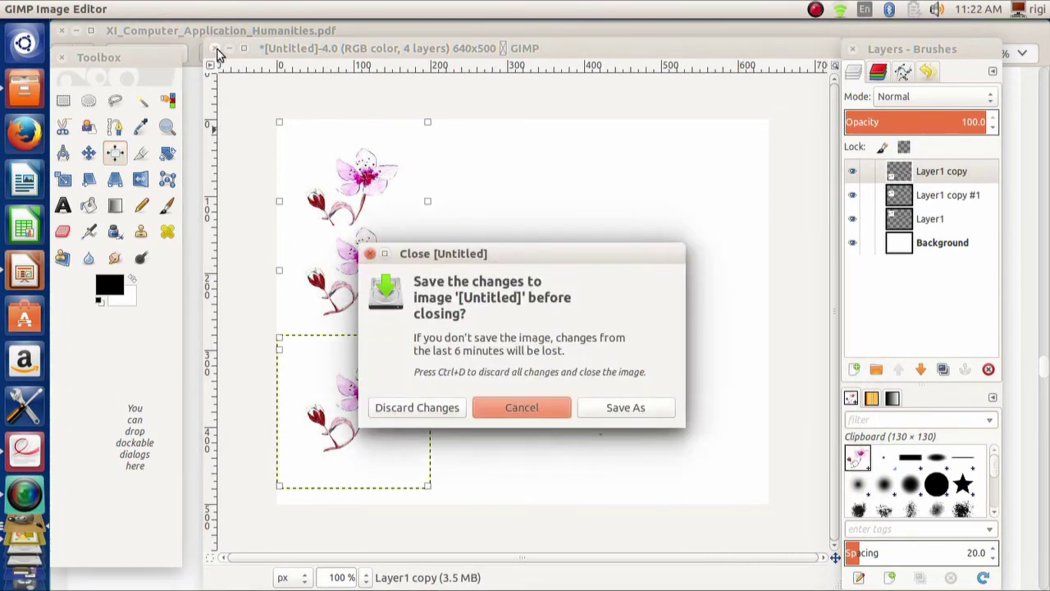
{"action": "left_click", "coordinate": [423, 414]}
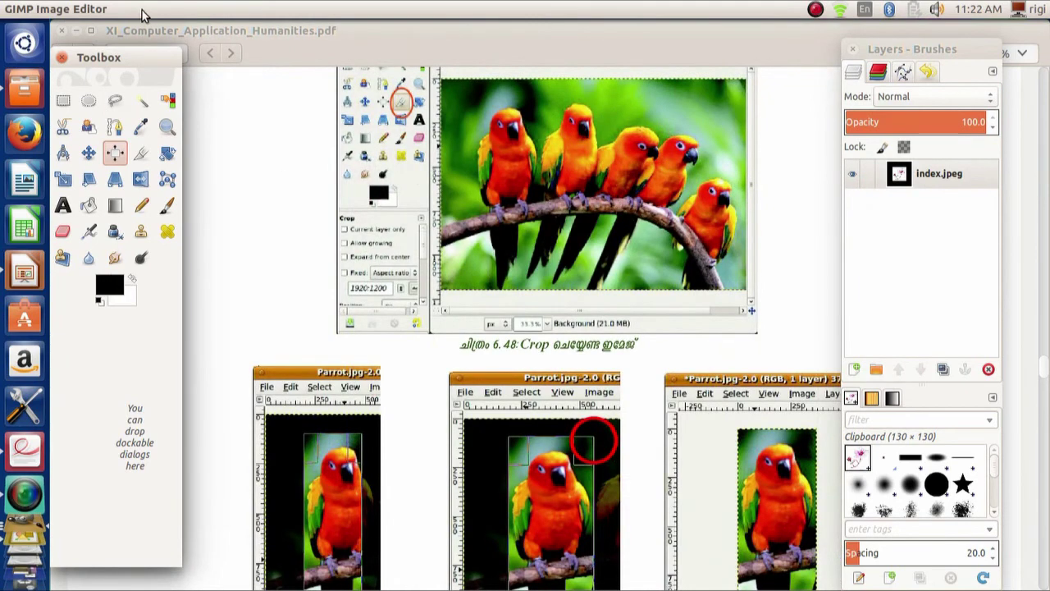
- Close the index image without saving and move the empty GIMP window to the left
{"action": "left_click", "coordinate": [62, 31]}
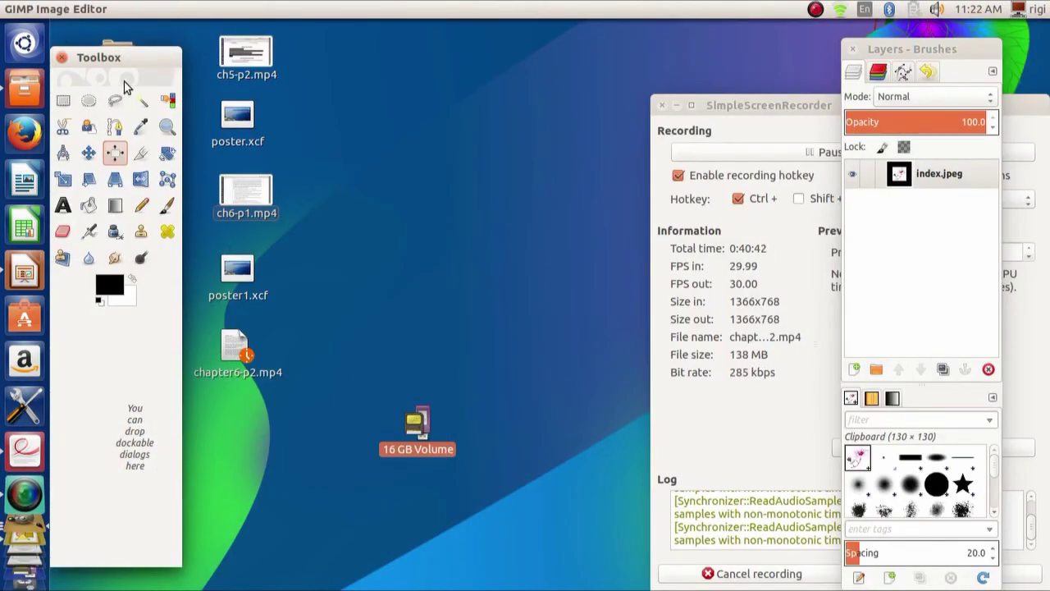
{"action": "left_click", "coordinate": [24, 405]}
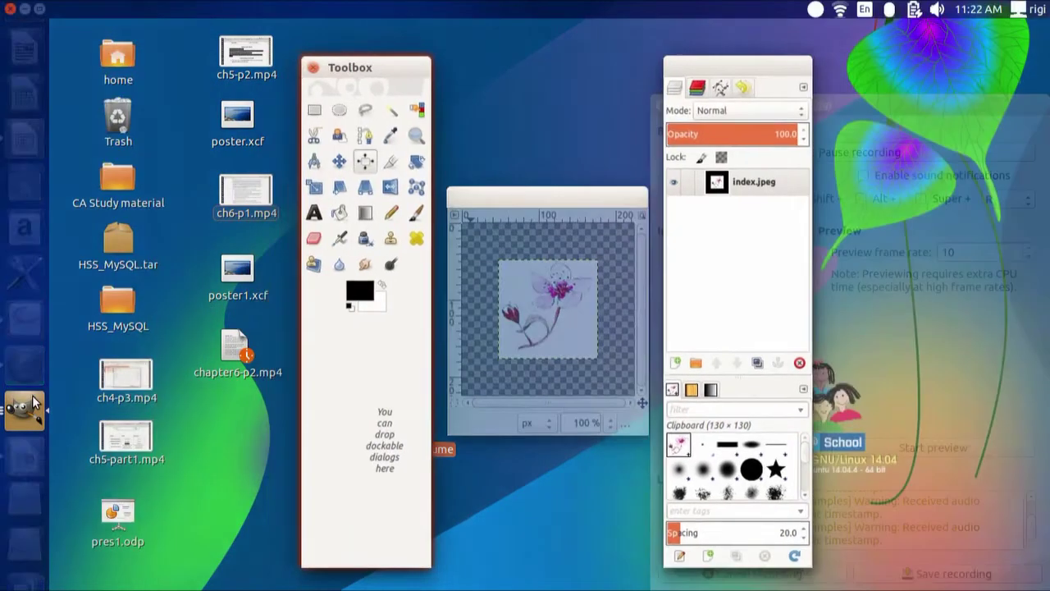
{"action": "left_click", "coordinate": [472, 201]}
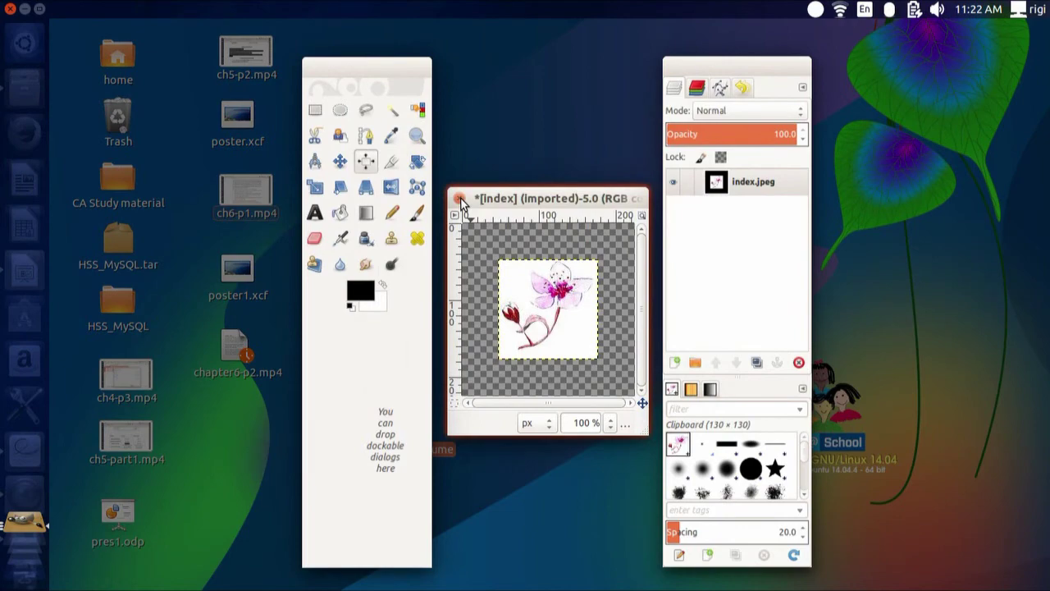
{"action": "left_click", "coordinate": [461, 201]}
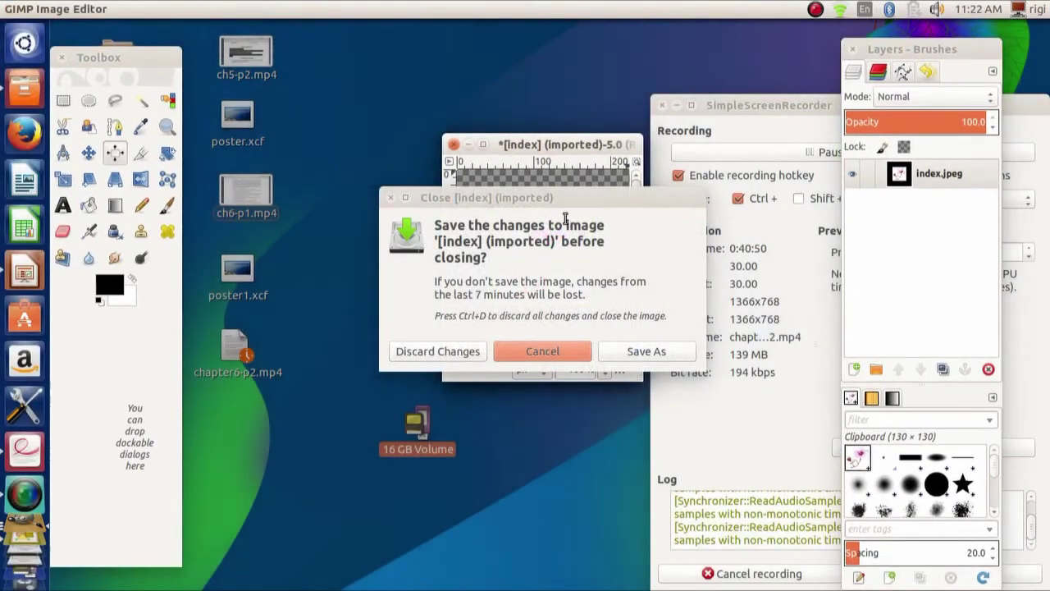
{"action": "left_click", "coordinate": [443, 359]}
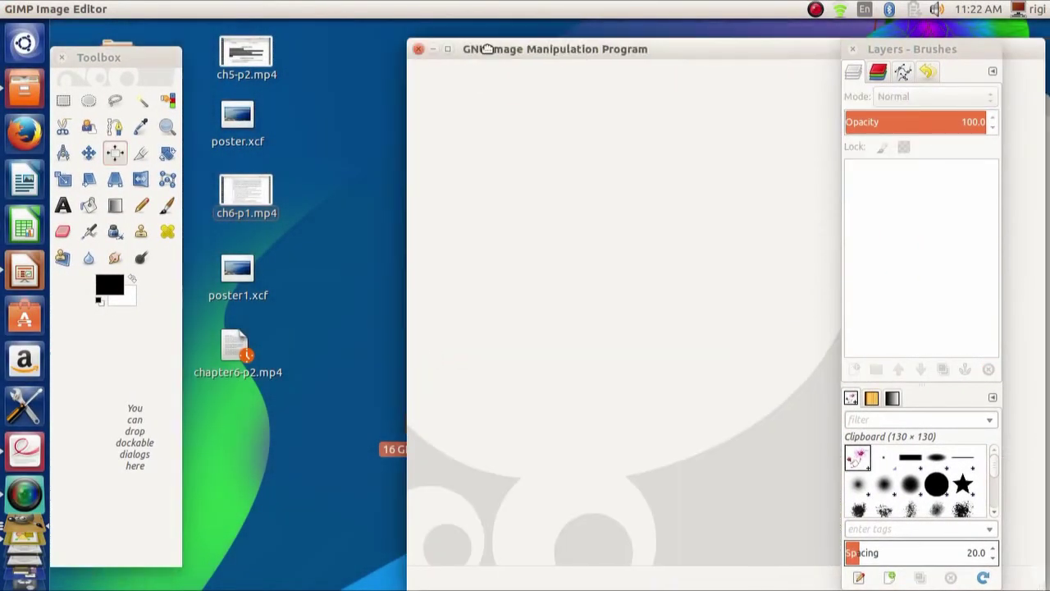
{"action": "left_click_drag", "start_coordinate": [513, 49], "coordinate": [260, 49]}
- Create a new blank 640×500 image
{"action": "left_click", "coordinate": [63, 8]}
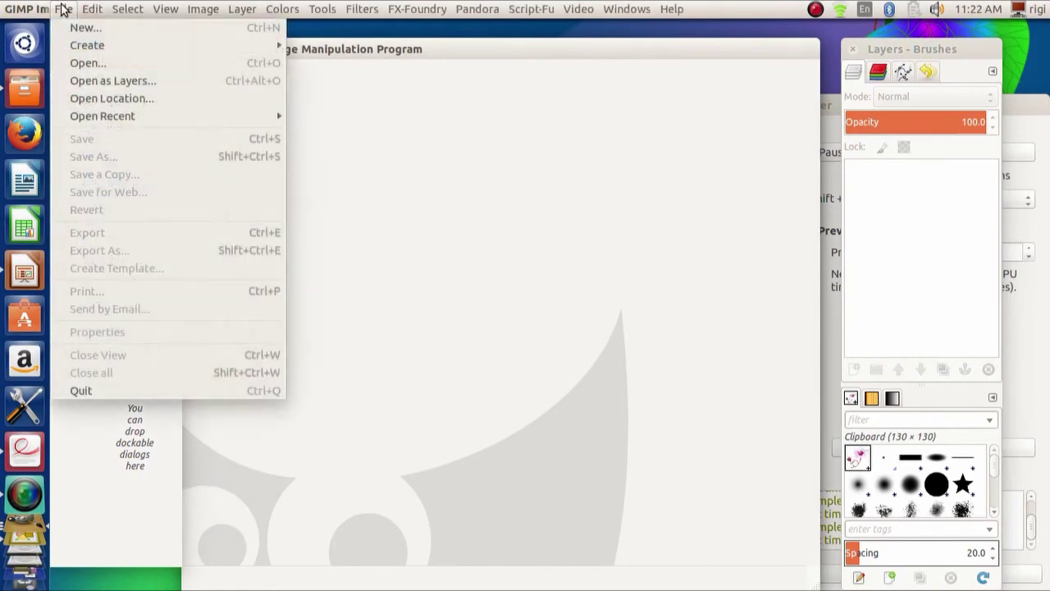
{"action": "left_click", "coordinate": [81, 28]}
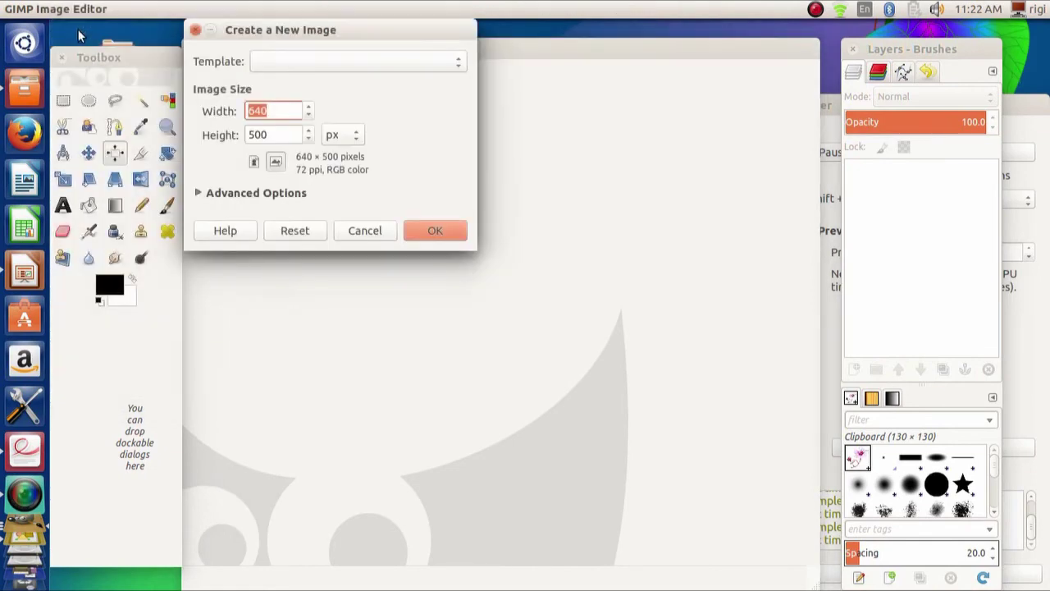
{"action": "left_click", "coordinate": [435, 232]}
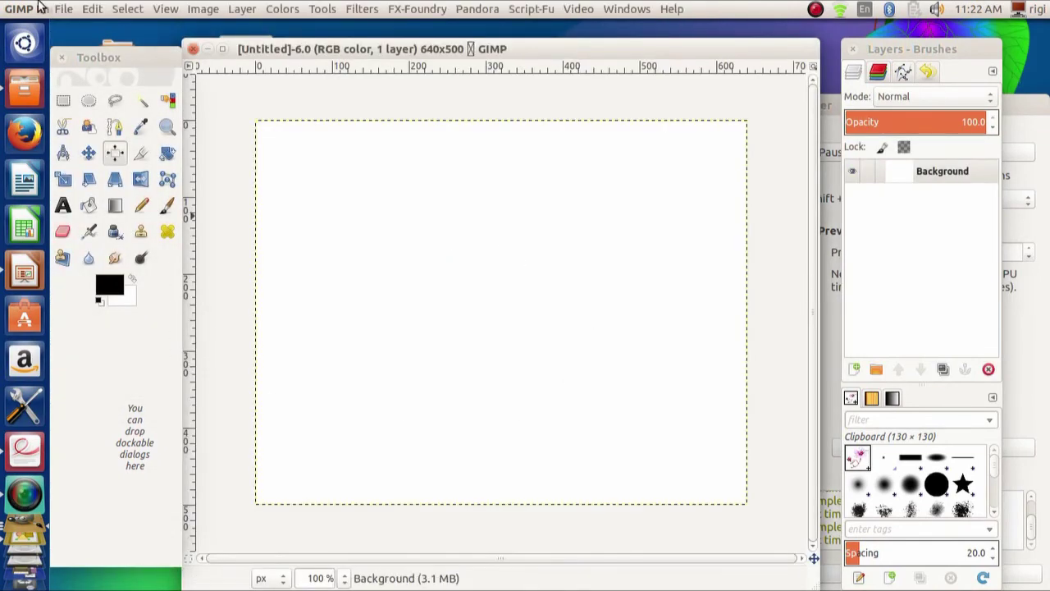
- Open the sunflower photo flower.jpg
{"action": "left_click", "coordinate": [63, 8]}
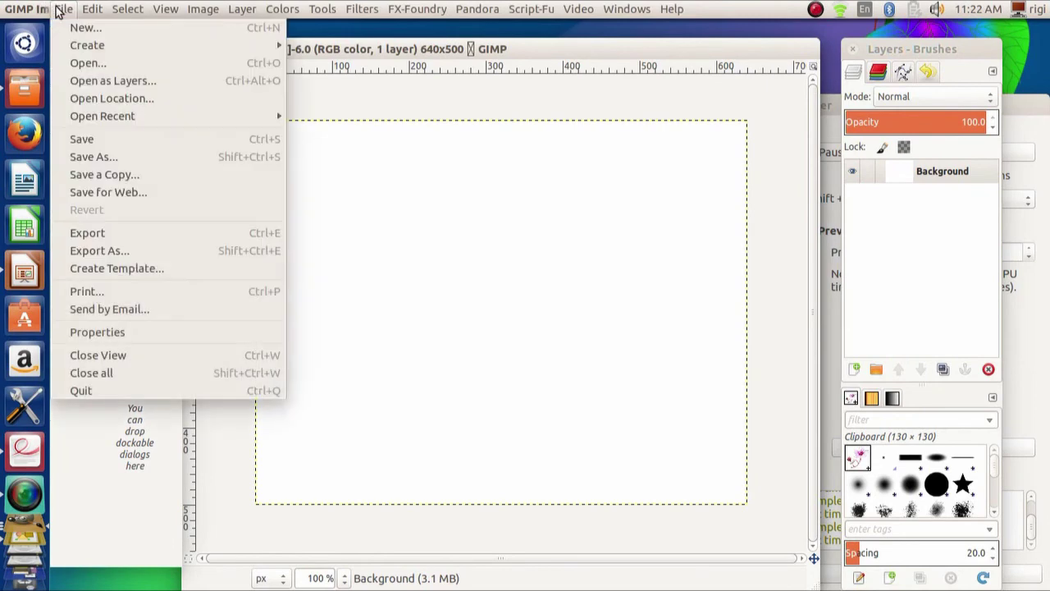
{"action": "left_click", "coordinate": [89, 63]}
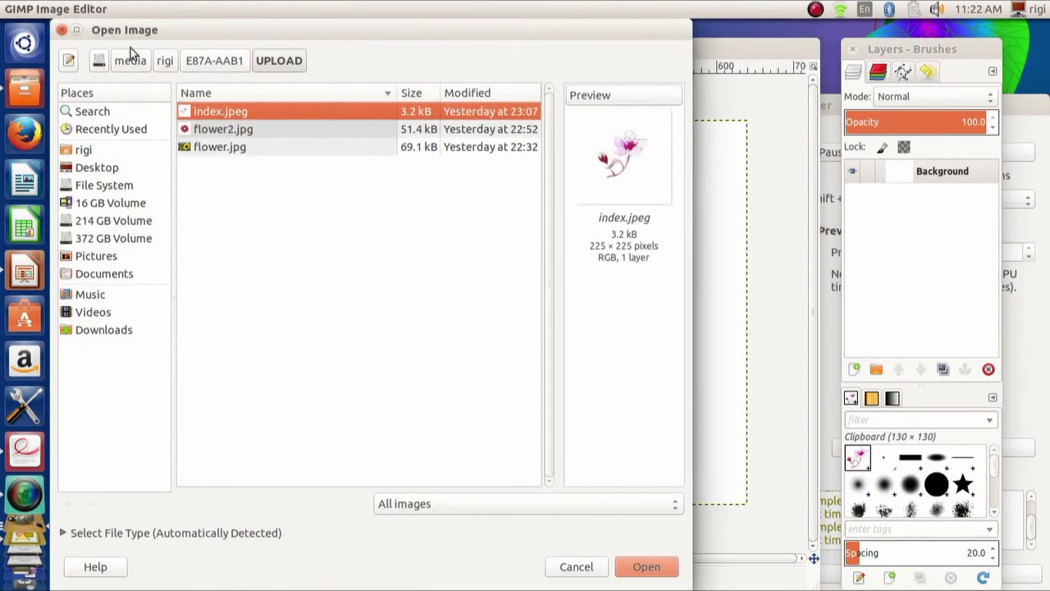
{"action": "left_click", "coordinate": [220, 148]}
{"action": "left_click", "coordinate": [655, 565]}
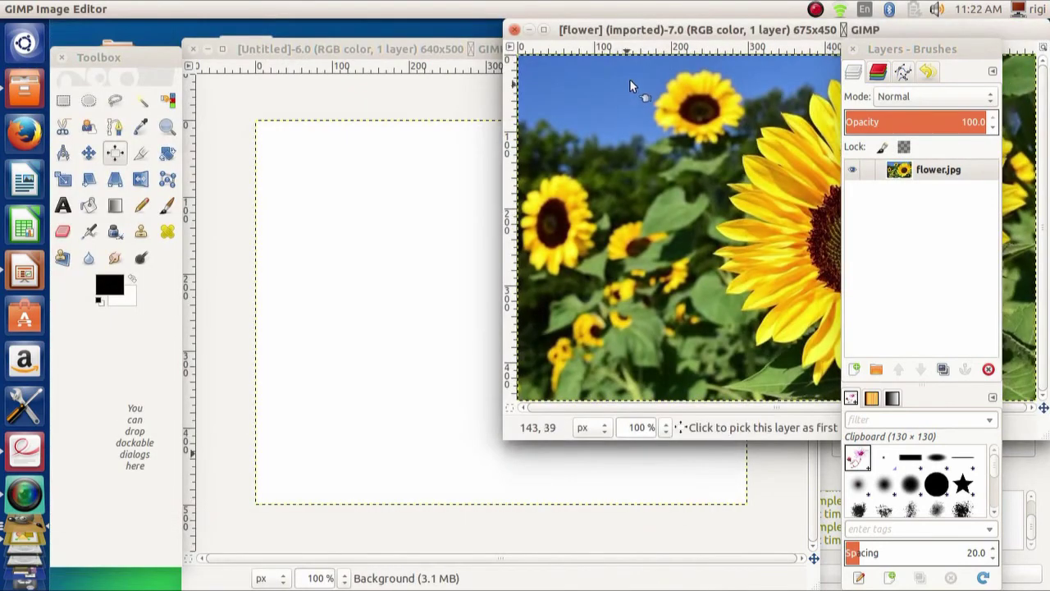
- Centre the sunflower window, then draw and cancel a trial crop on the big sunflower
{"action": "left_click_drag", "start_coordinate": [629, 31], "coordinate": [352, 143]}
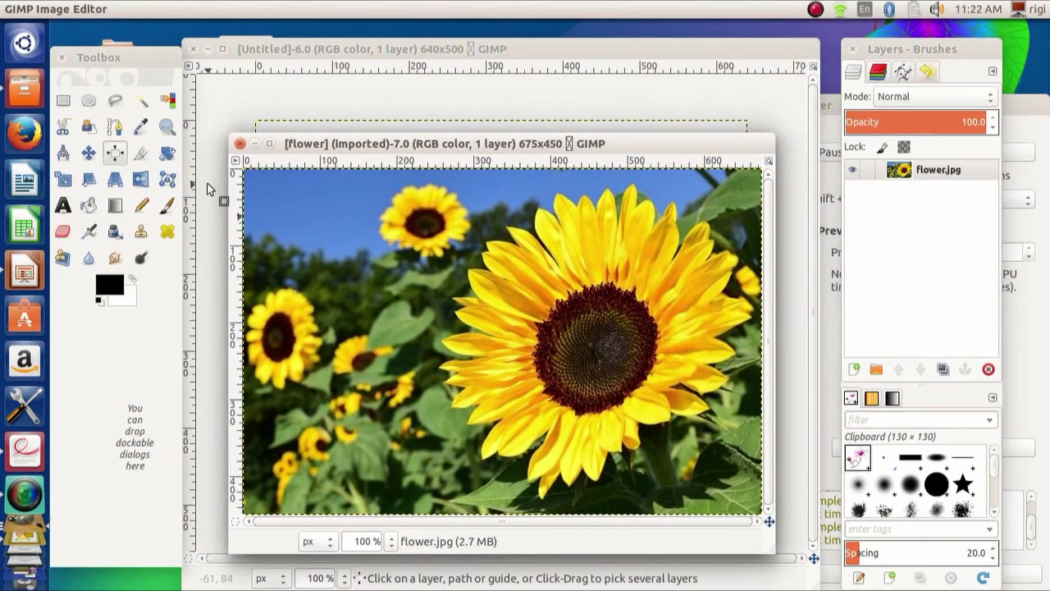
{"action": "left_click", "coordinate": [140, 158]}
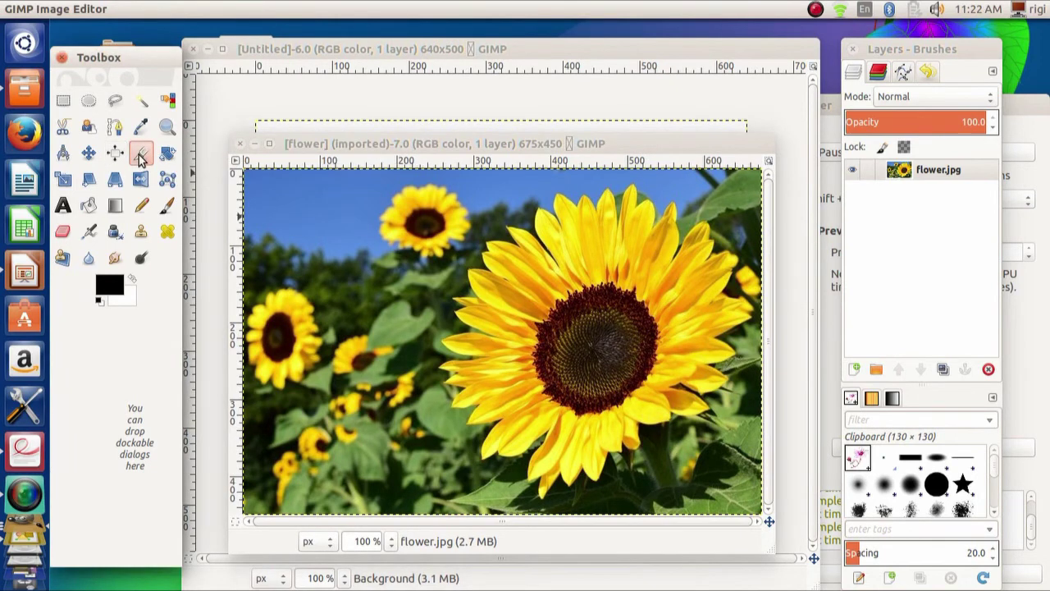
{"action": "left_click", "coordinate": [494, 271]}
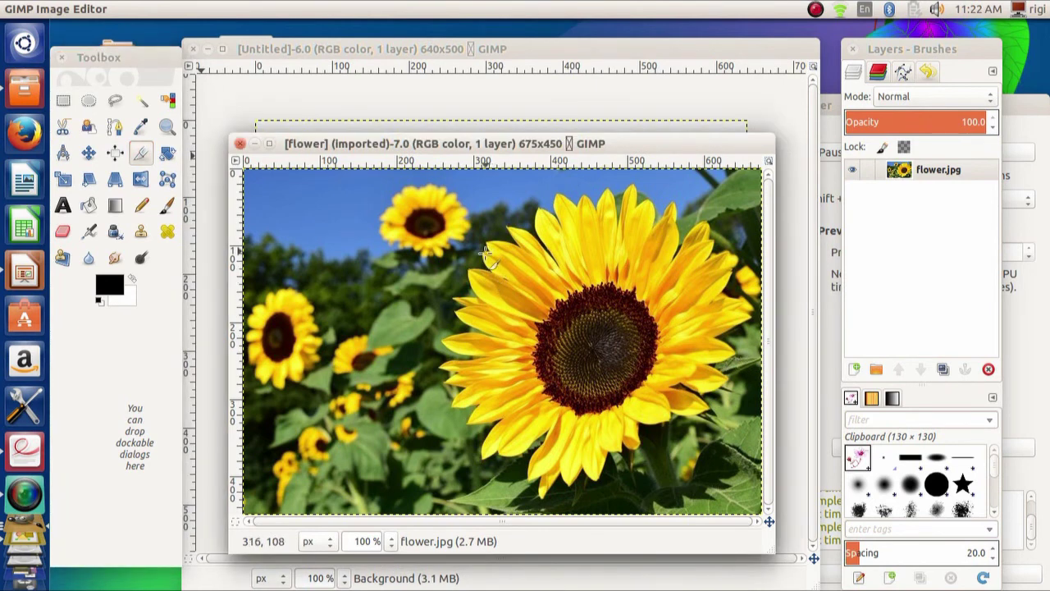
{"action": "left_click", "coordinate": [484, 257]}
{"action": "left_click_drag", "start_coordinate": [506, 283], "coordinate": [456, 378]}
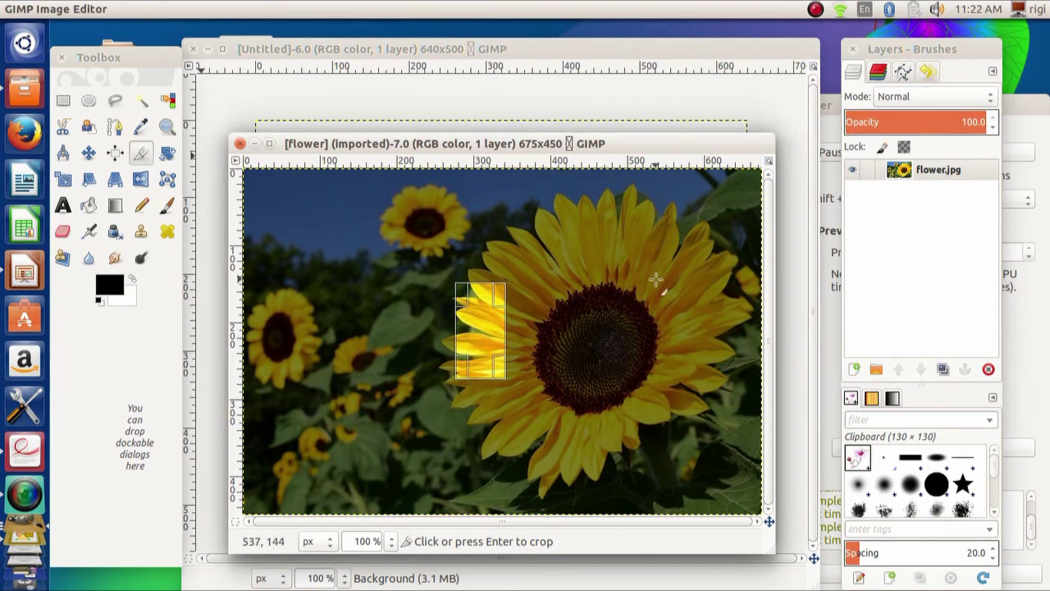
{"action": "left_click", "coordinate": [605, 269]}
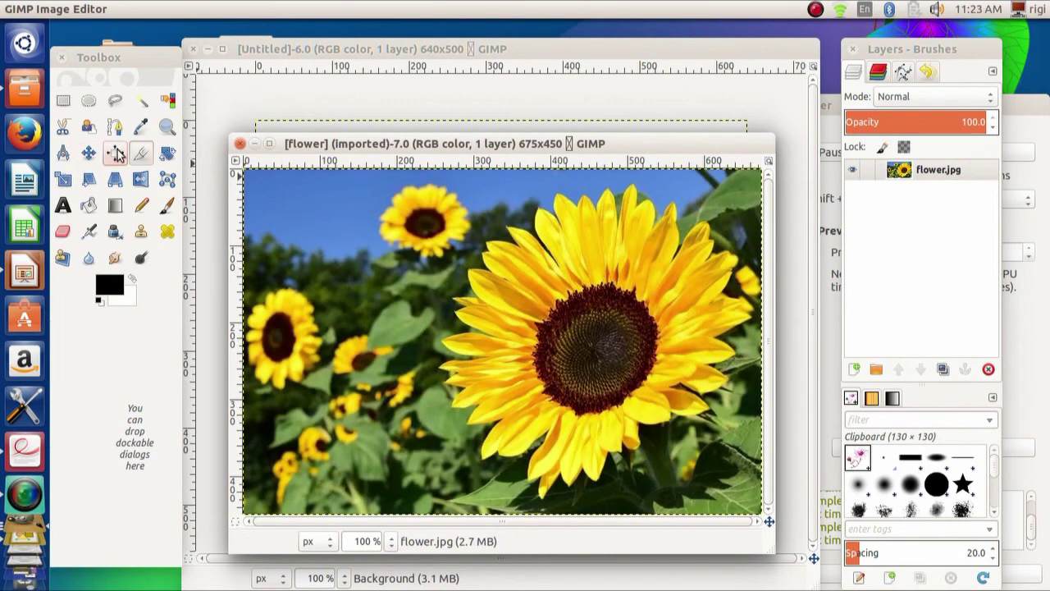
- Draw a crop rectangle around the small top sunflower and widen its left edge
{"action": "left_click", "coordinate": [141, 153]}
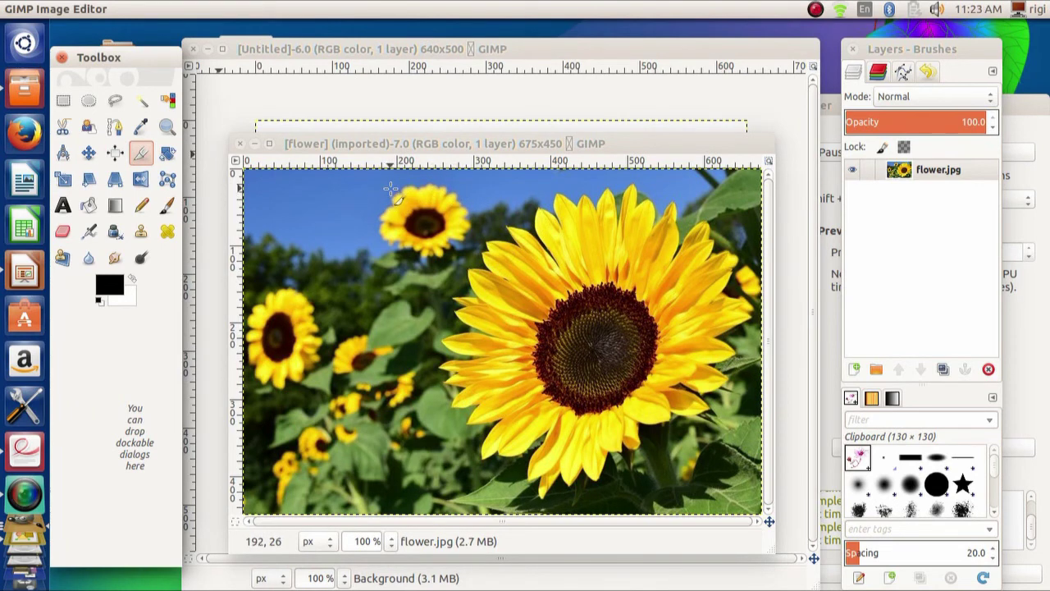
{"action": "left_click_drag", "start_coordinate": [391, 189], "coordinate": [481, 254]}
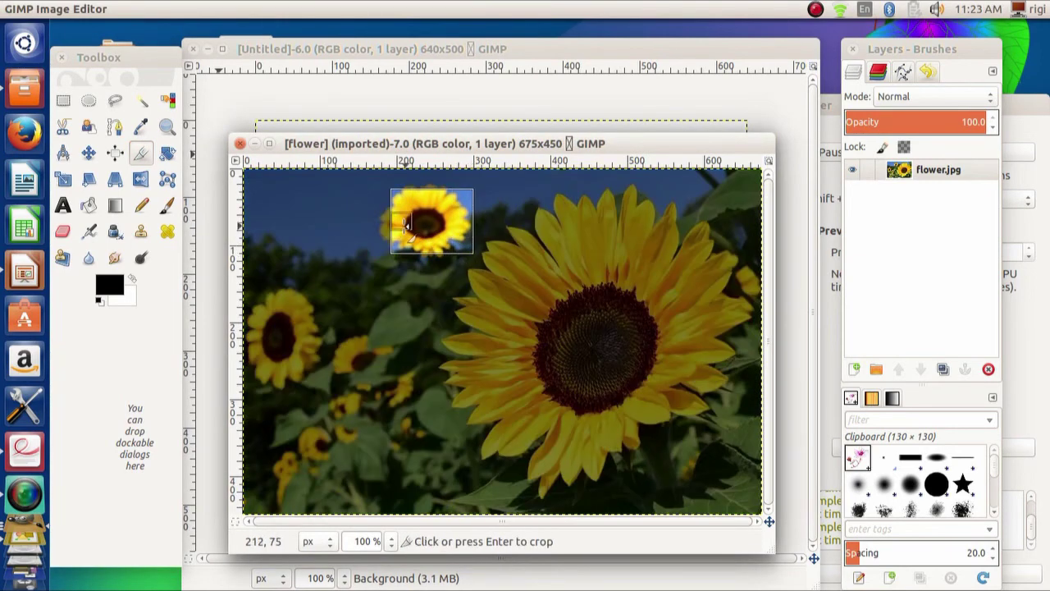
{"action": "left_click_drag", "start_coordinate": [395, 220], "coordinate": [378, 220]}
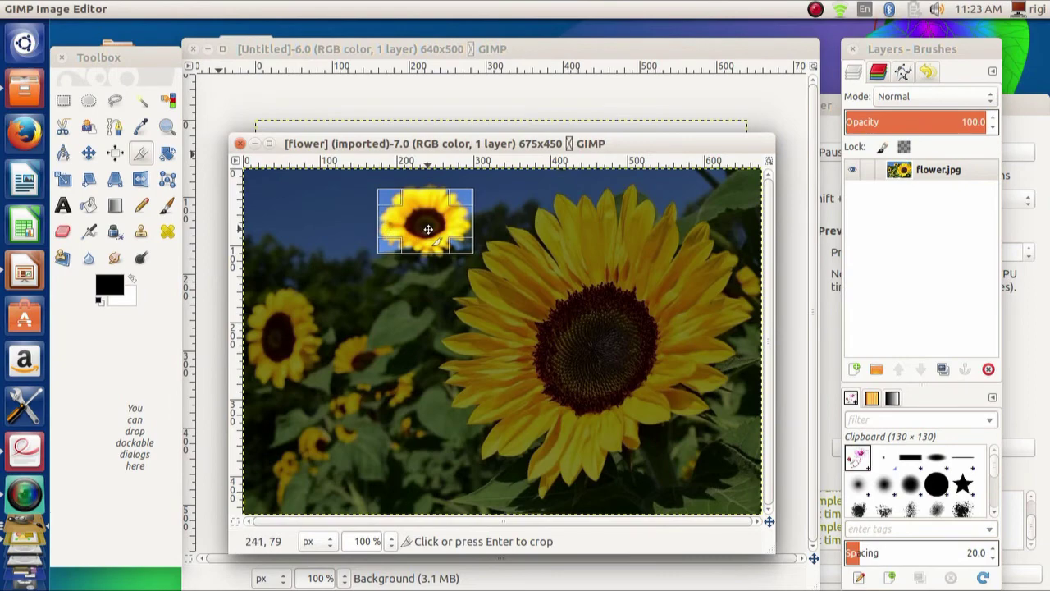
{"action": "left_click", "coordinate": [24, 452]}
- Scroll from page 190 to figure 6.54's Rotate dialog (angle 72.56) on page 191
{"action": "scroll", "coordinate": [778, 503], "scroll_direction": "down", "scroll_amount": 15}
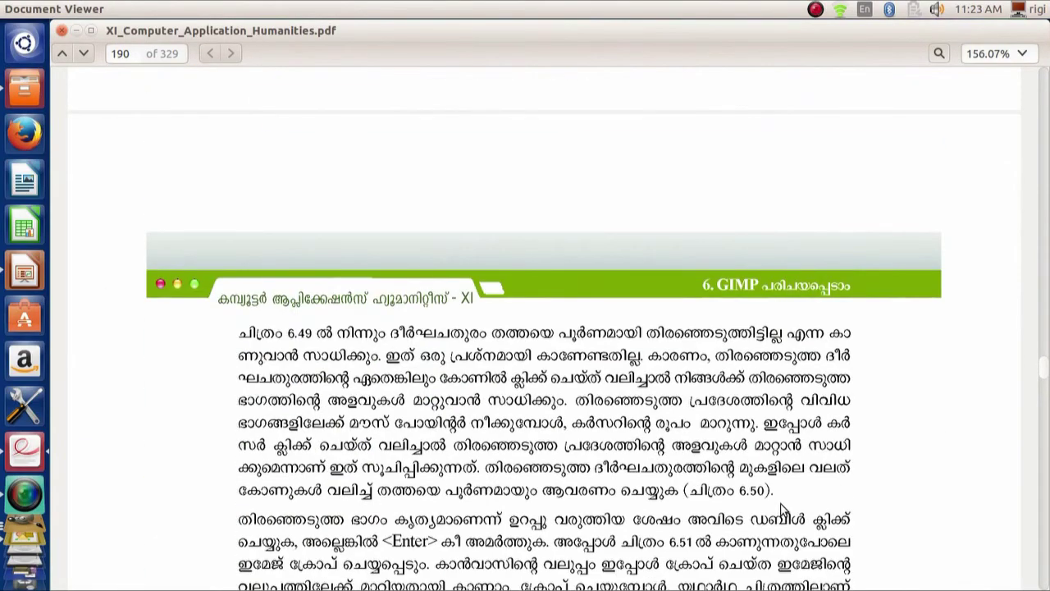
{"action": "scroll", "coordinate": [783, 510], "scroll_direction": "down", "scroll_amount": 8}
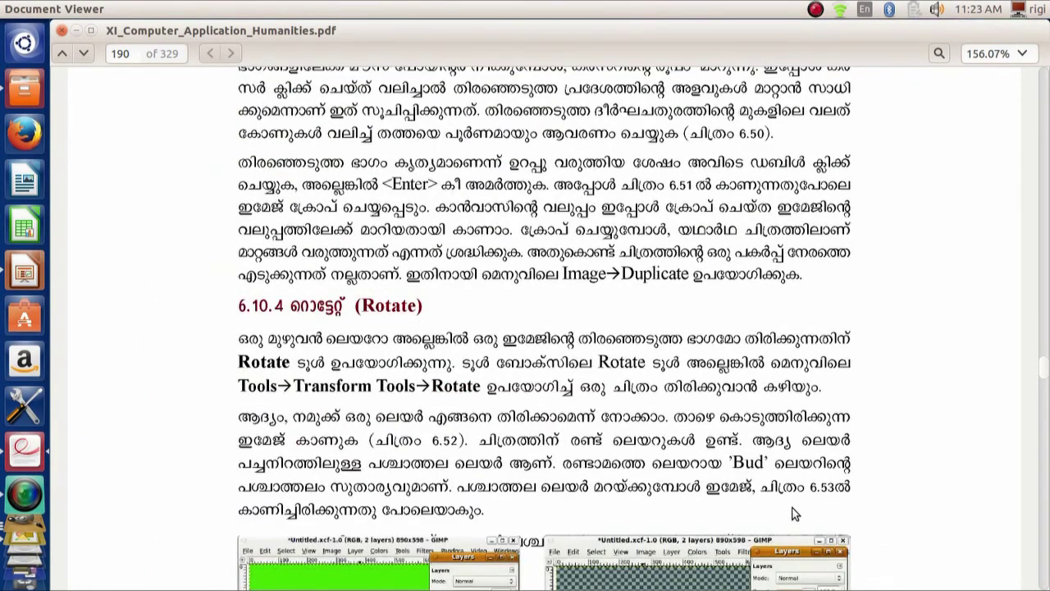
{"action": "scroll", "coordinate": [793, 514], "scroll_direction": "down", "scroll_amount": 3}
{"action": "scroll", "coordinate": [793, 513], "scroll_direction": "down", "scroll_amount": 2}
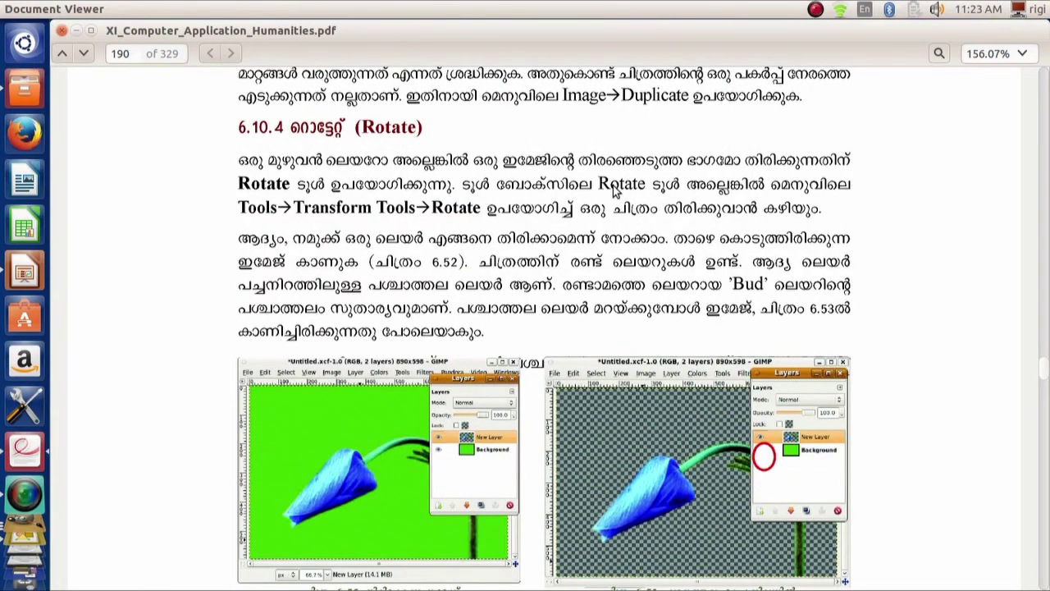
{"action": "scroll", "coordinate": [624, 403], "scroll_direction": "down", "scroll_amount": 18}
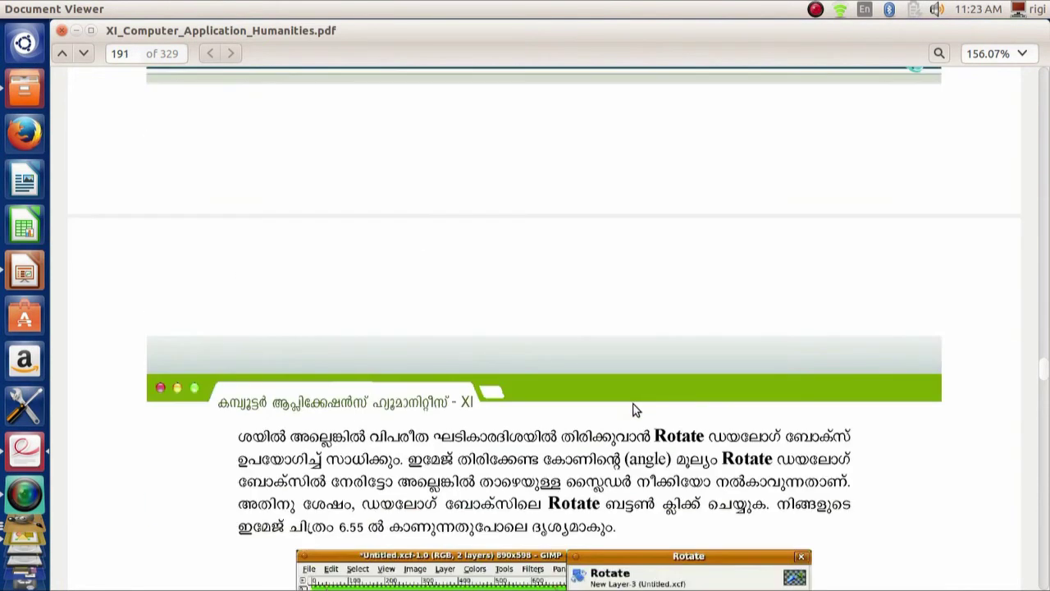
{"action": "scroll", "coordinate": [634, 409], "scroll_direction": "down", "scroll_amount": 7}
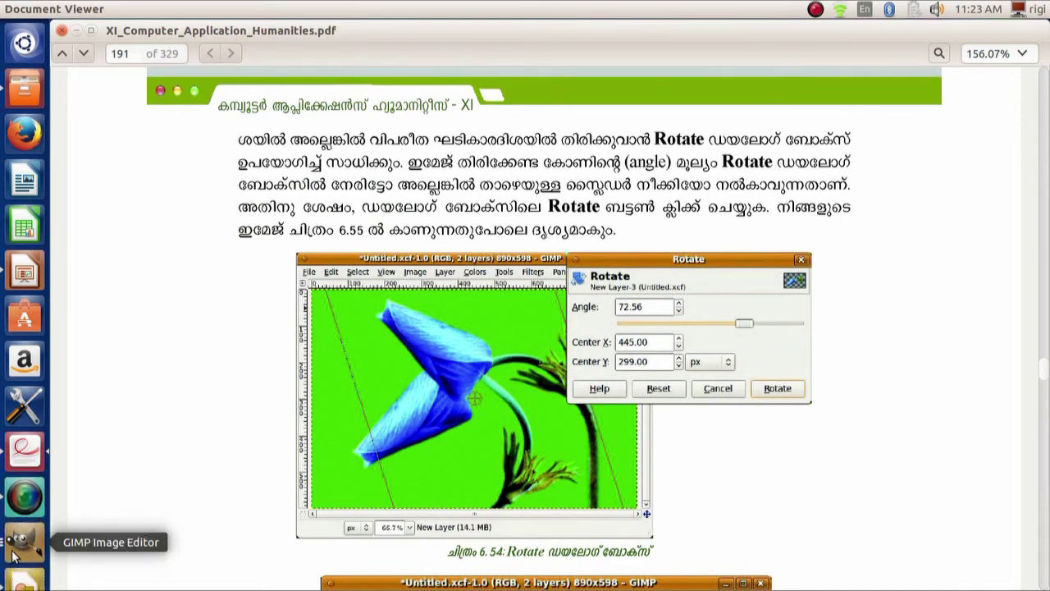
- Close the sunflower image and open index.jpeg as a new image
{"action": "left_click", "coordinate": [12, 556]}
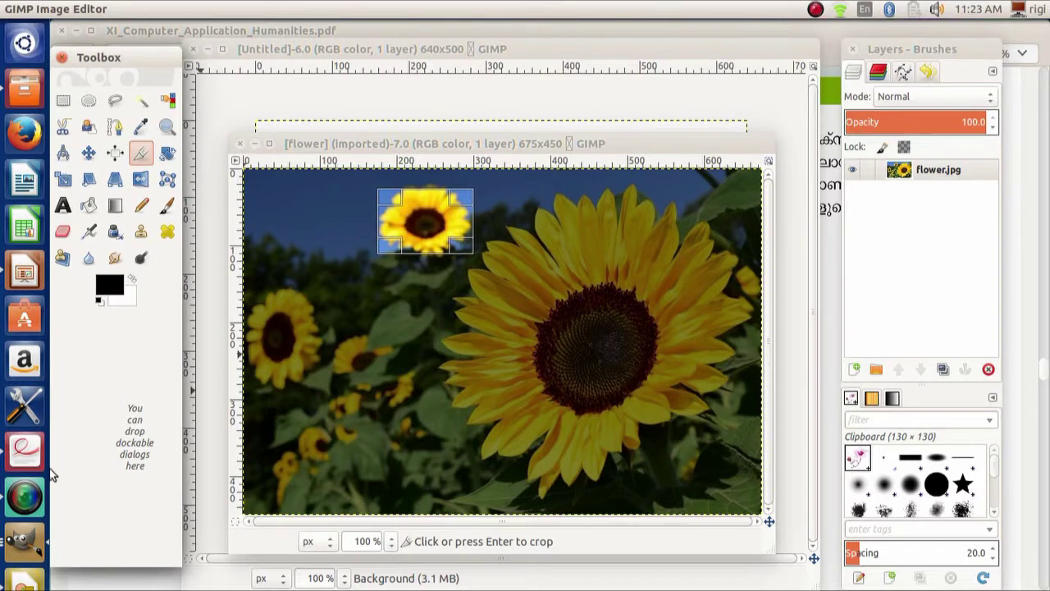
{"action": "left_click", "coordinate": [239, 145]}
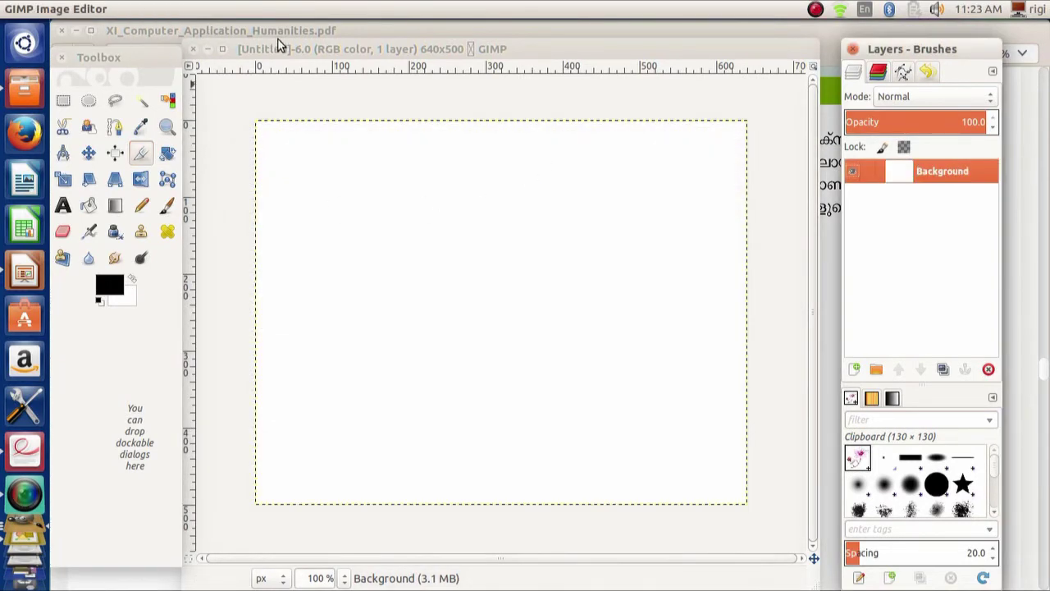
{"action": "left_click", "coordinate": [218, 39]}
{"action": "left_click", "coordinate": [92, 9]}
{"action": "mouse_move", "coordinate": [63, 9]}
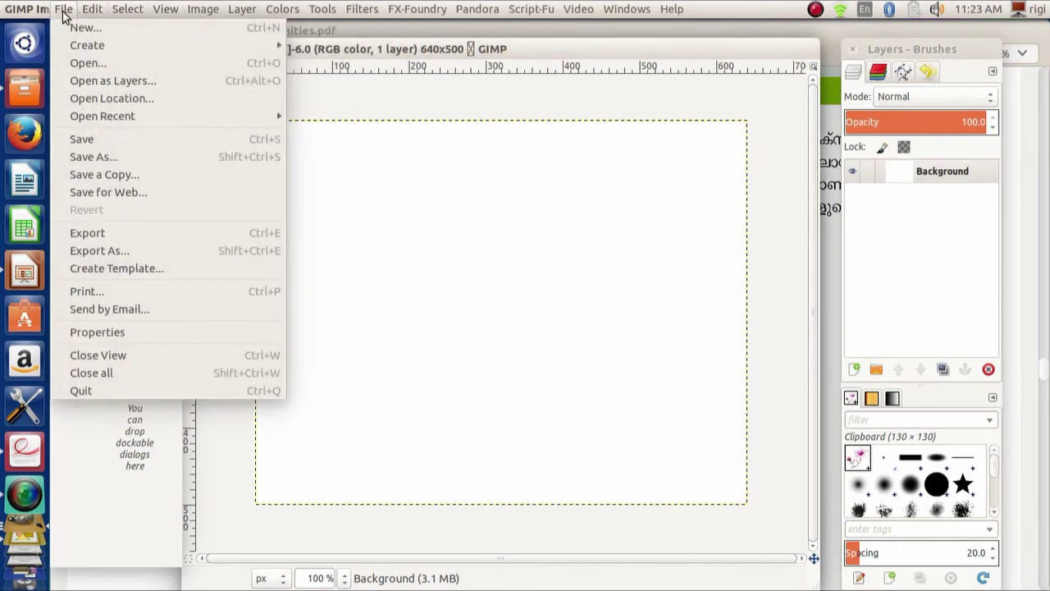
{"action": "left_click", "coordinate": [84, 64]}
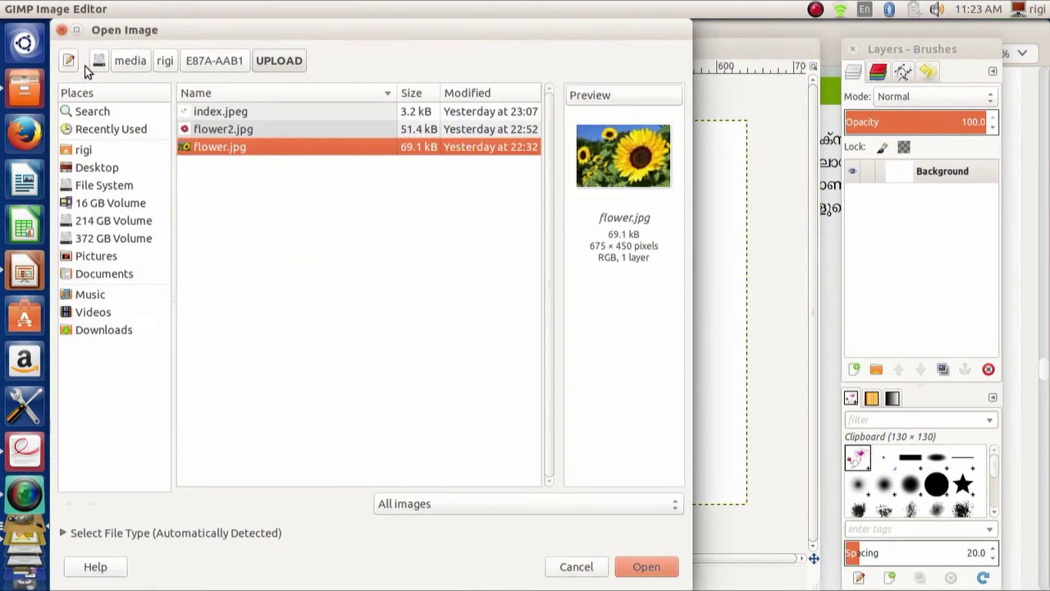
{"action": "left_click", "coordinate": [213, 114]}
{"action": "left_click", "coordinate": [648, 567]}
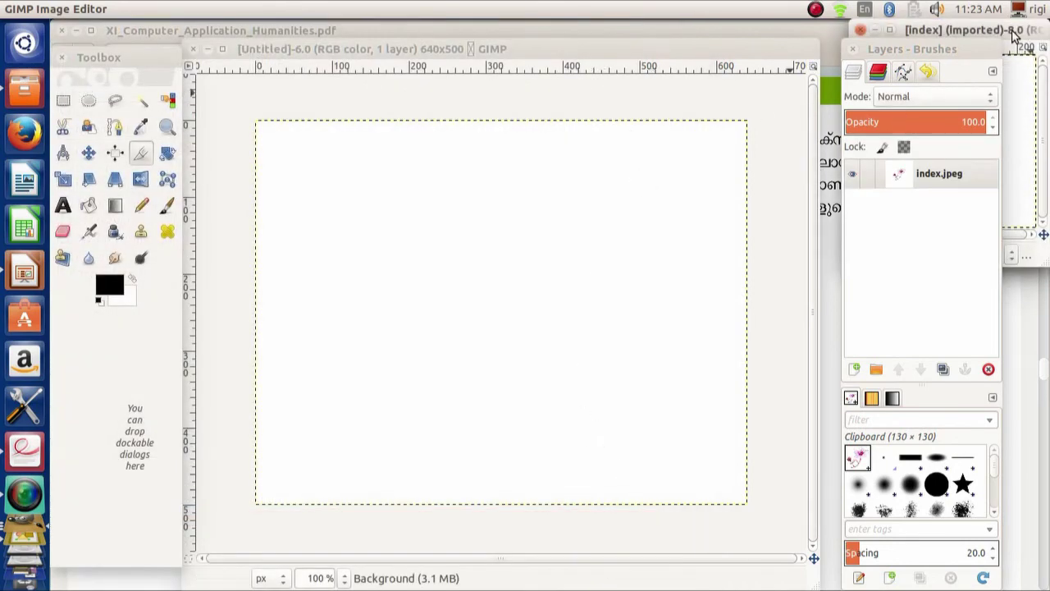
{"action": "left_click_drag", "start_coordinate": [1016, 30], "coordinate": [601, 184]}
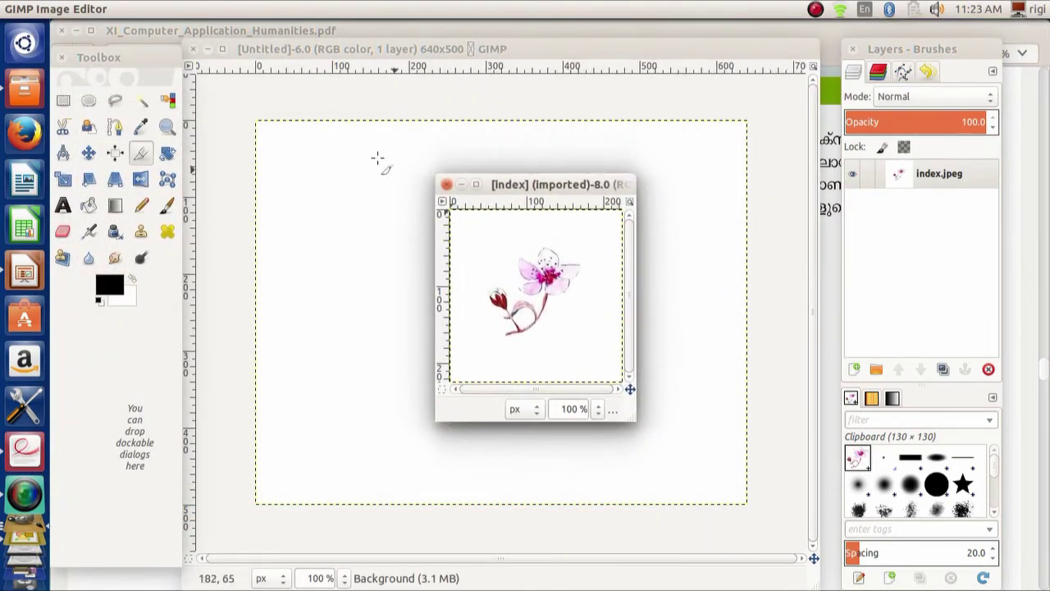
- Copy the 225×225 index blossom image, close its window and return to the blank canvas
{"action": "left_click", "coordinate": [210, 36]}
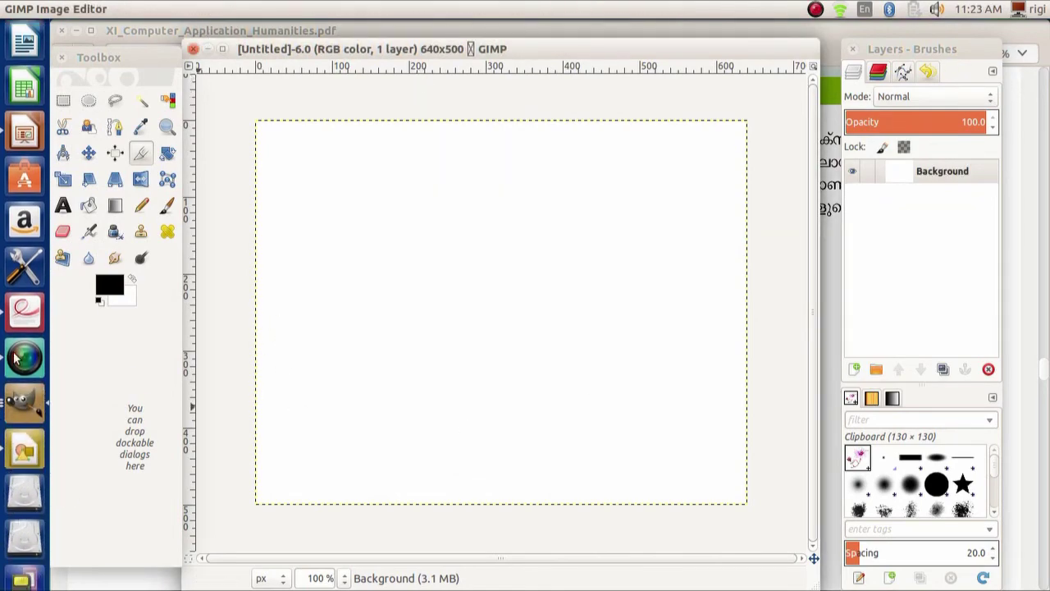
{"action": "left_click", "coordinate": [24, 399]}
{"action": "left_click", "coordinate": [770, 343]}
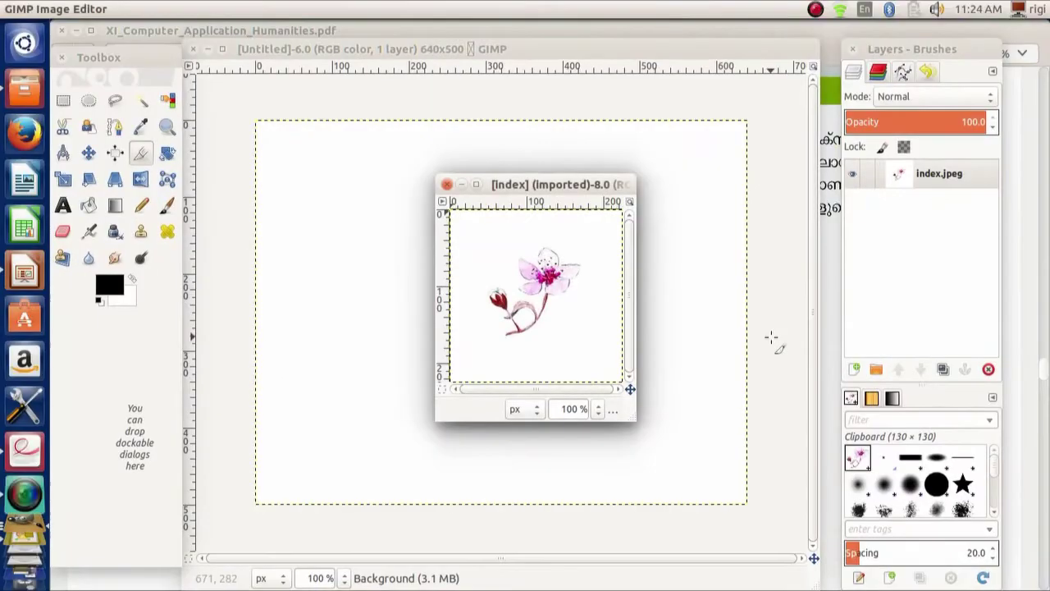
{"action": "left_click", "coordinate": [92, 10]}
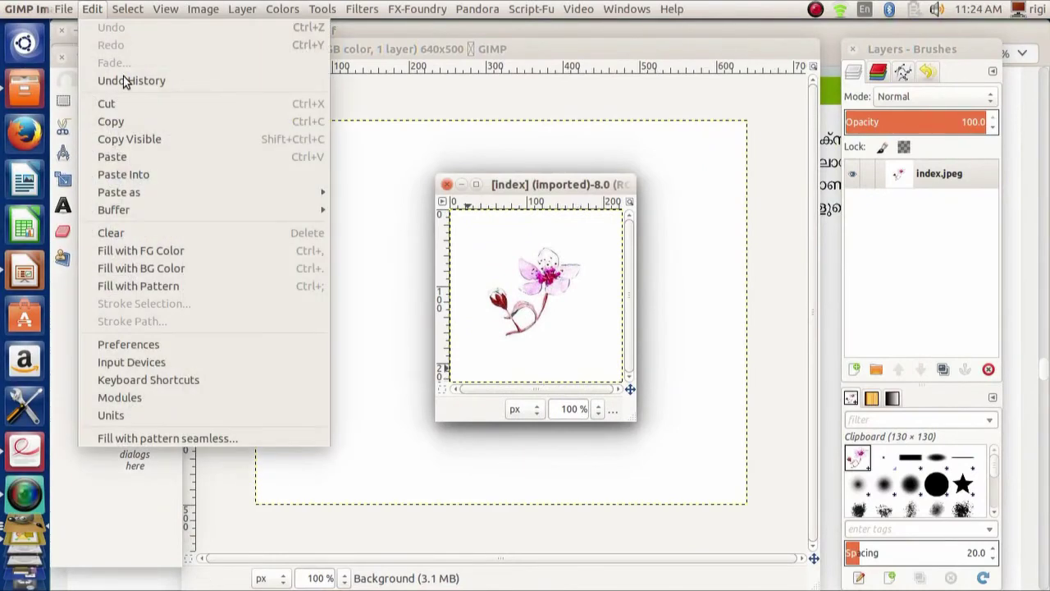
{"action": "left_click", "coordinate": [151, 123]}
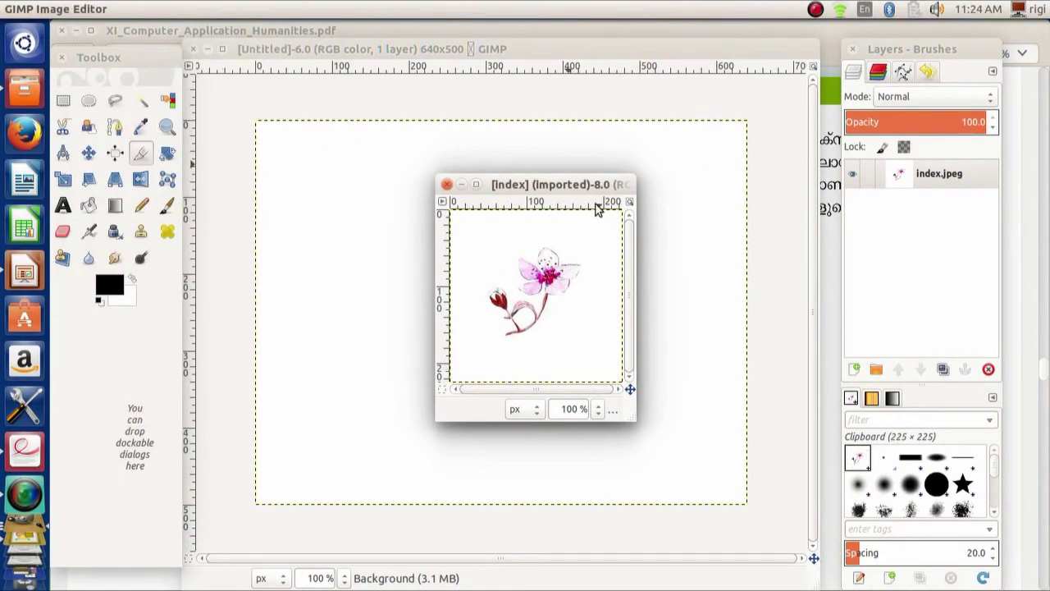
{"action": "left_click", "coordinate": [446, 184]}
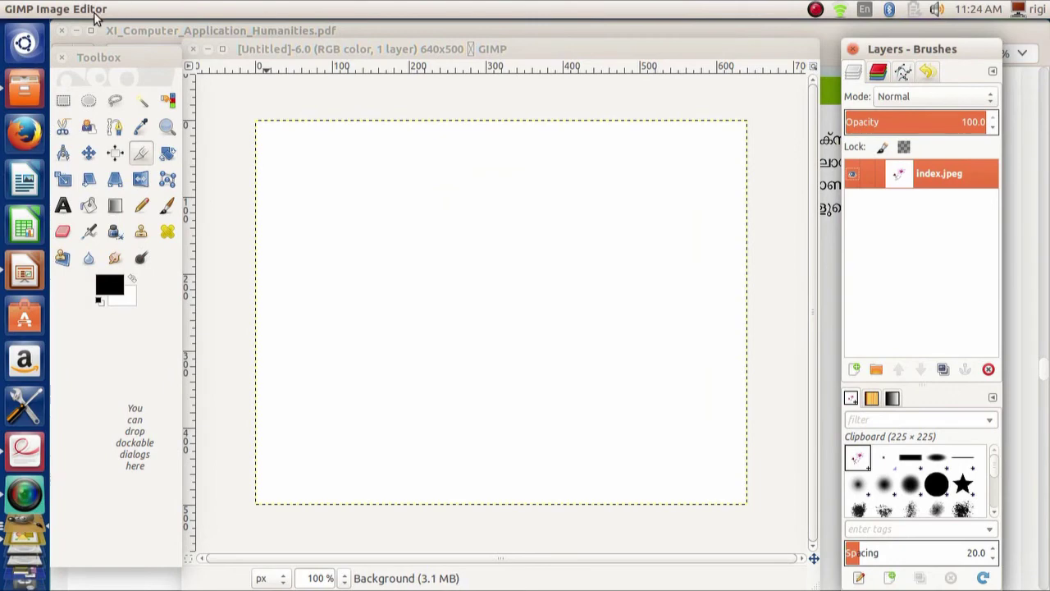
{"action": "left_click", "coordinate": [212, 49]}
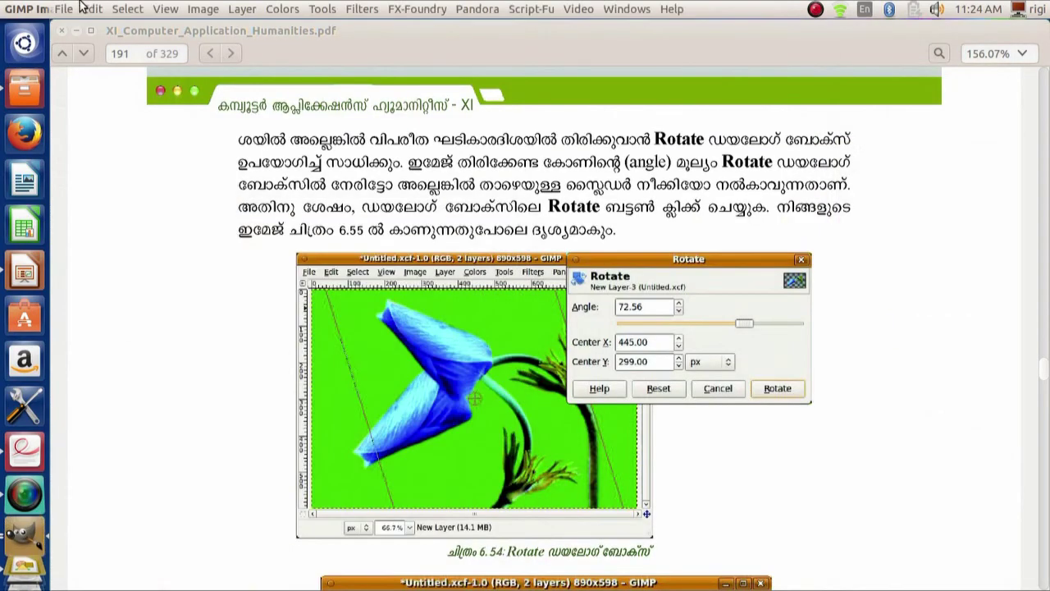
{"action": "left_click", "coordinate": [23, 542]}
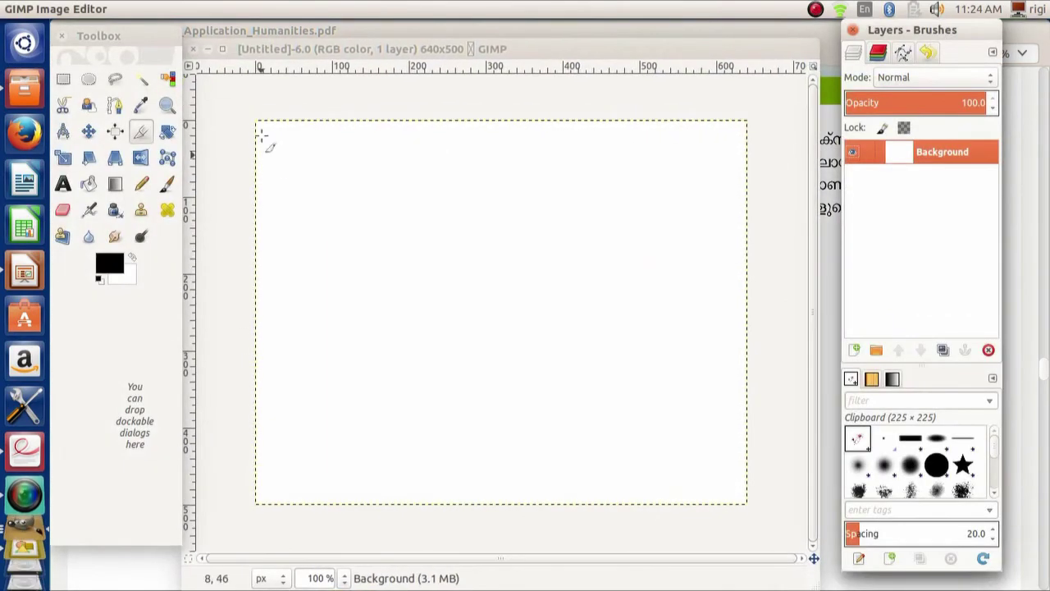
- Paste the pink blossom onto the Untitled canvas as a floating selection
{"action": "left_click", "coordinate": [271, 51]}
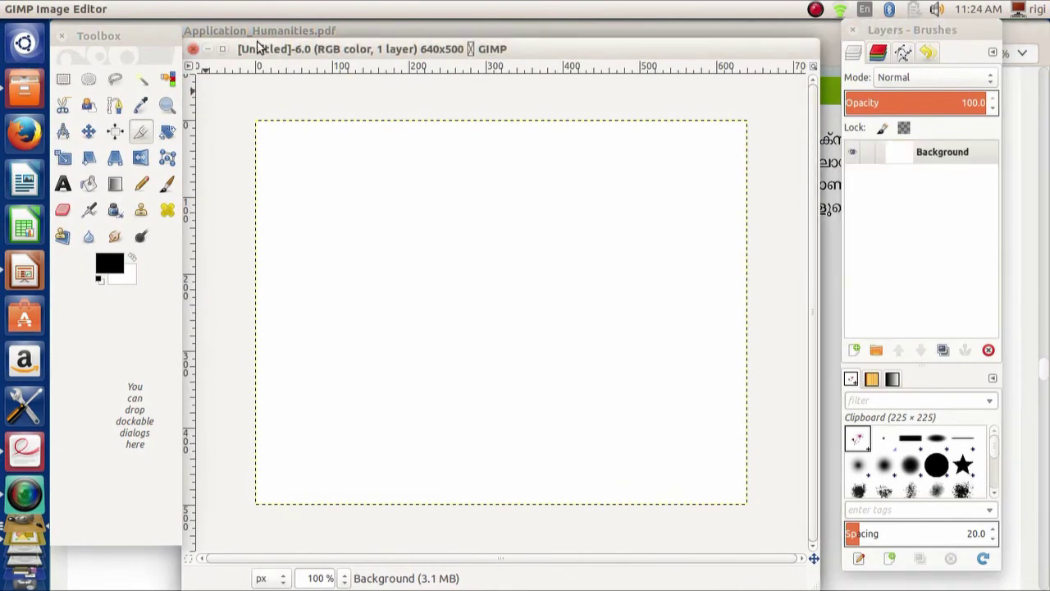
{"action": "left_click", "coordinate": [91, 9]}
{"action": "left_click", "coordinate": [128, 153]}
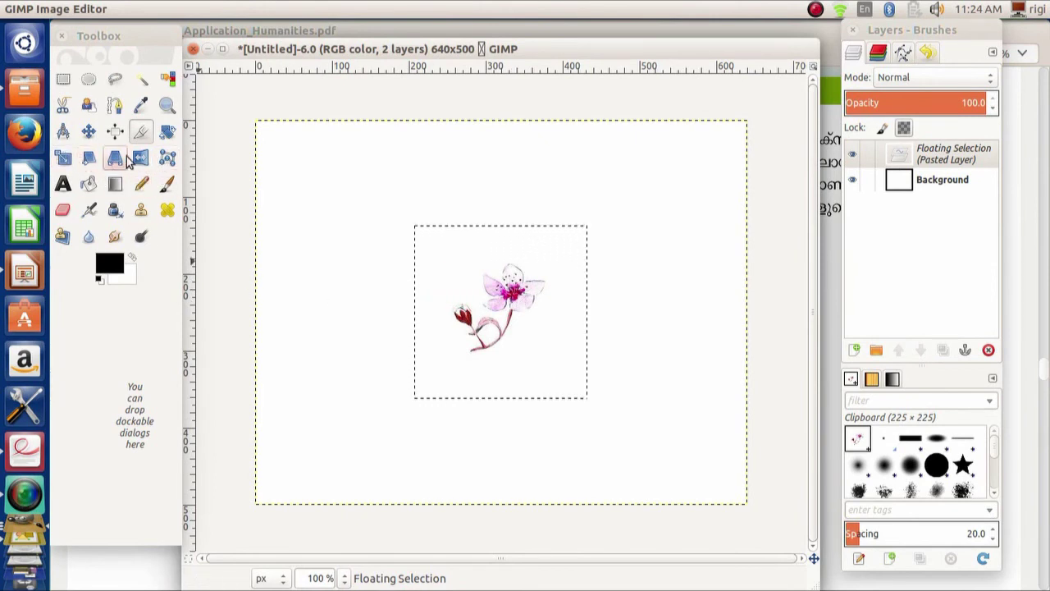
- Rotate the floating blossom by about 75.5 degrees with the Rotate tool
{"action": "left_click", "coordinate": [167, 135]}
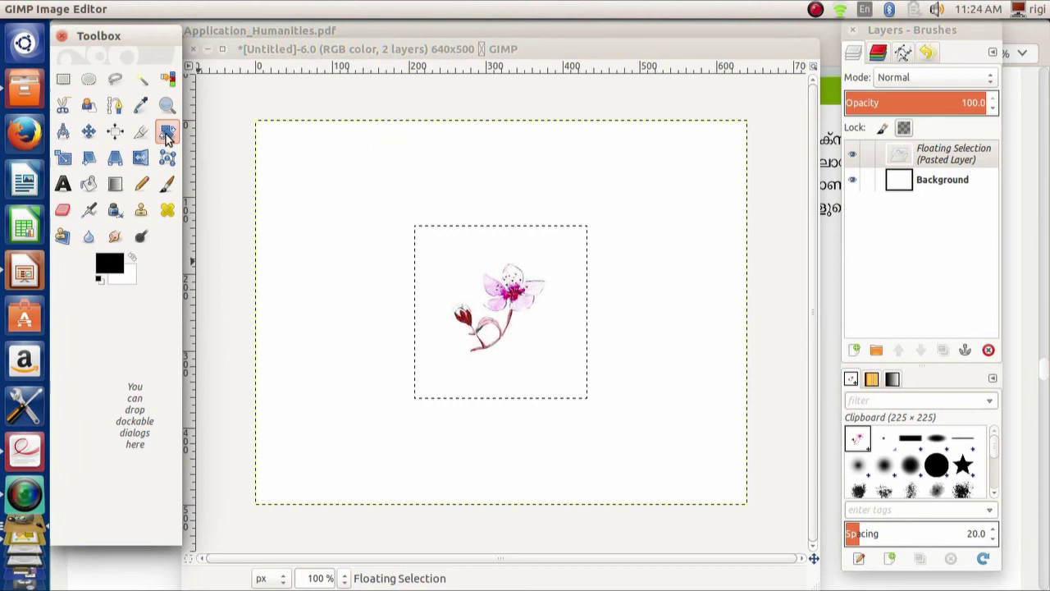
{"action": "left_click", "coordinate": [505, 286]}
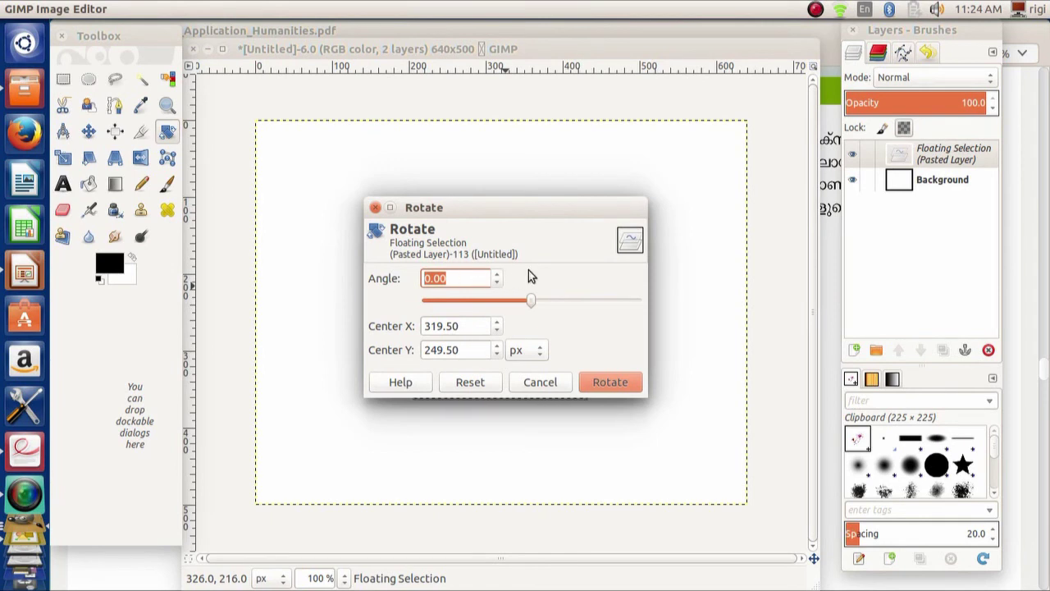
{"action": "left_click", "coordinate": [497, 275]}
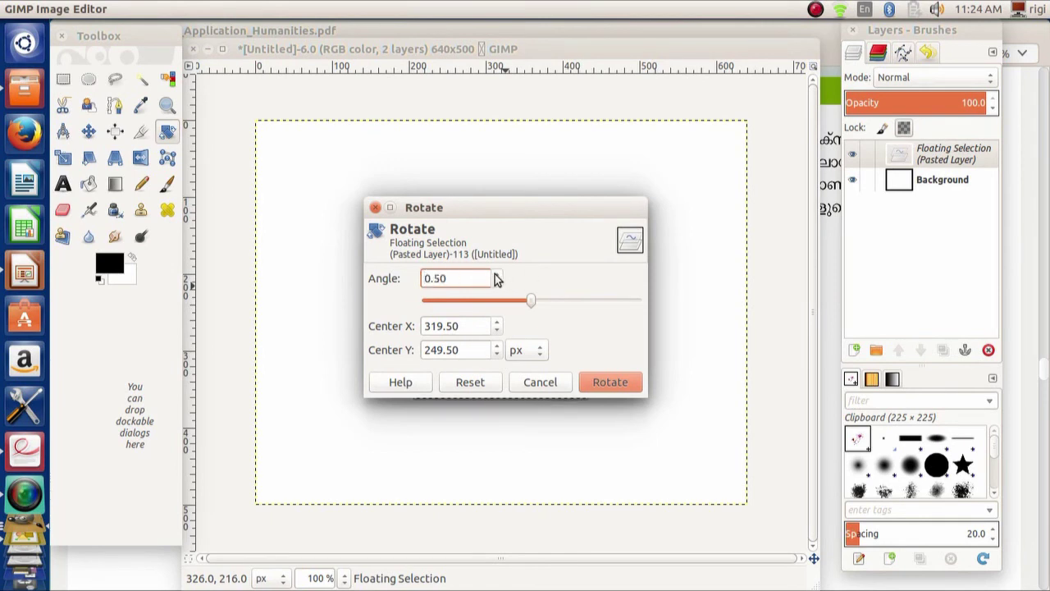
{"action": "left_click_drag", "start_coordinate": [496, 277], "coordinate": [497, 277]}
{"action": "left_click", "coordinate": [607, 384]}
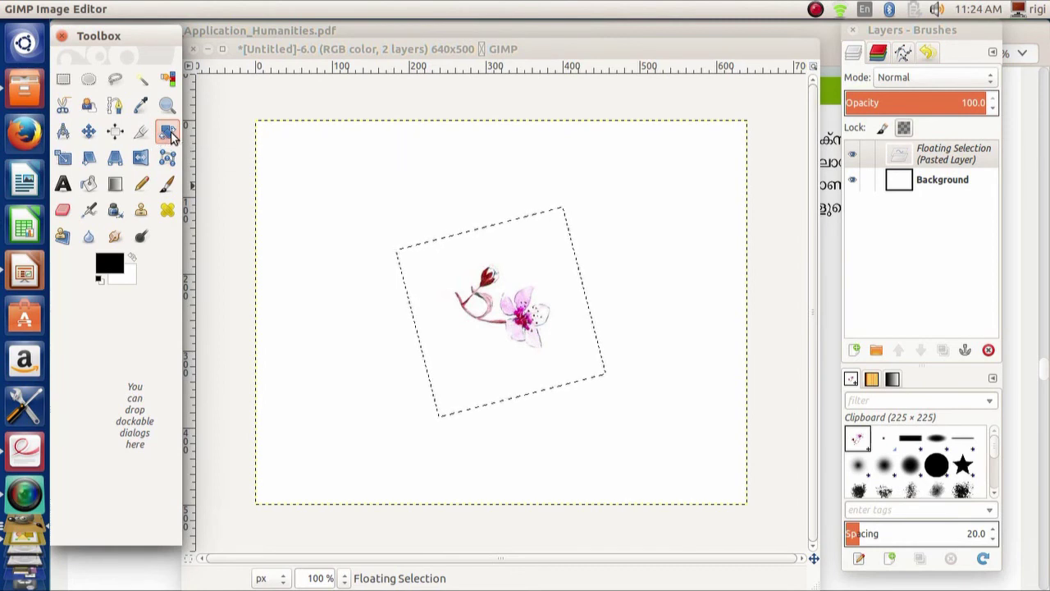
- Rotate the floating blossom again, this time by 11.50 degrees
{"action": "left_click", "coordinate": [507, 314]}
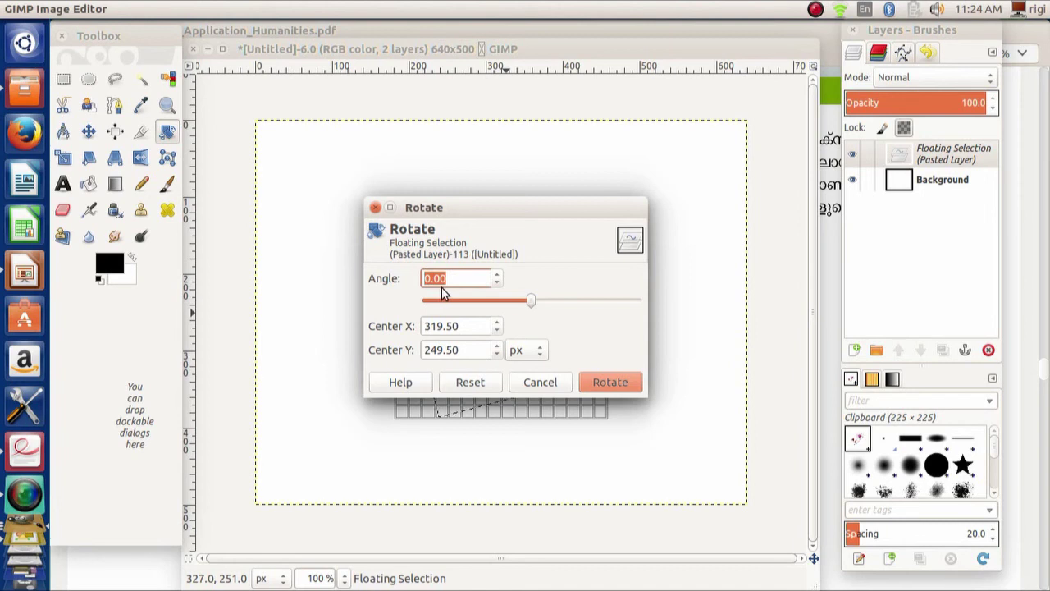
{"action": "left_click", "coordinate": [495, 276]}
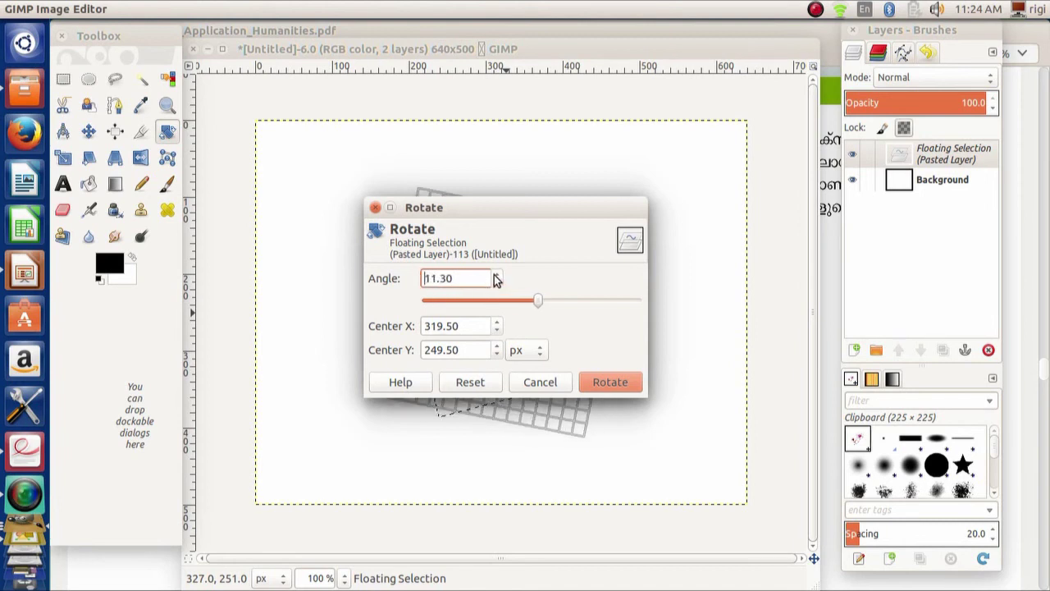
{"action": "left_click", "coordinate": [494, 274]}
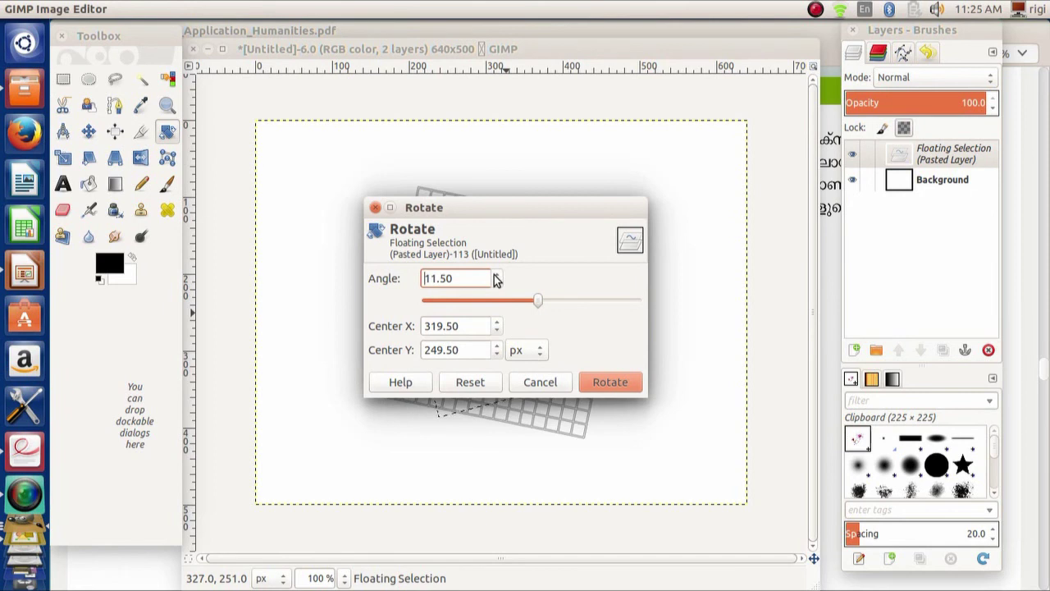
{"action": "left_click", "coordinate": [610, 382]}
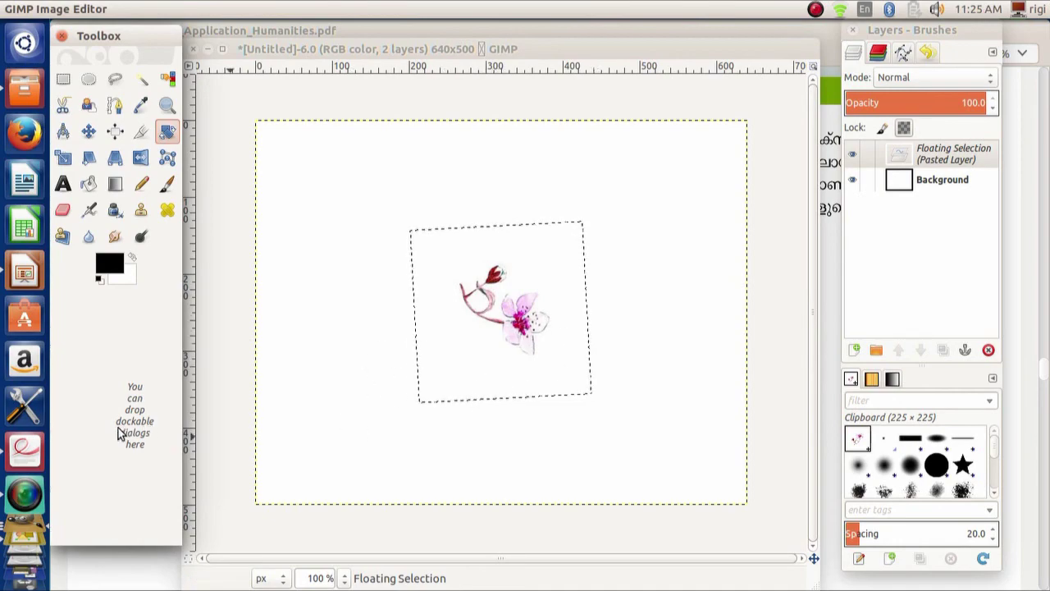
- Scroll the textbook PDF to section 6.10.5 Scale, then return to the GIMP flower image
{"action": "left_click", "coordinate": [8, 452]}
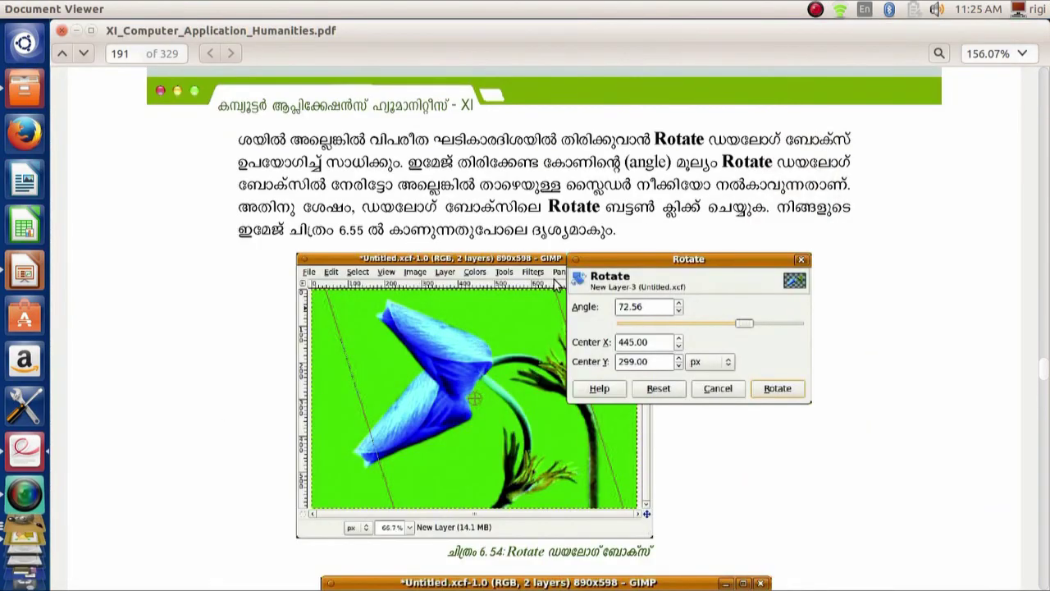
{"action": "scroll", "coordinate": [563, 300], "scroll_direction": "down", "scroll_amount": 4}
{"action": "scroll", "coordinate": [563, 300], "scroll_direction": "down", "scroll_amount": 15}
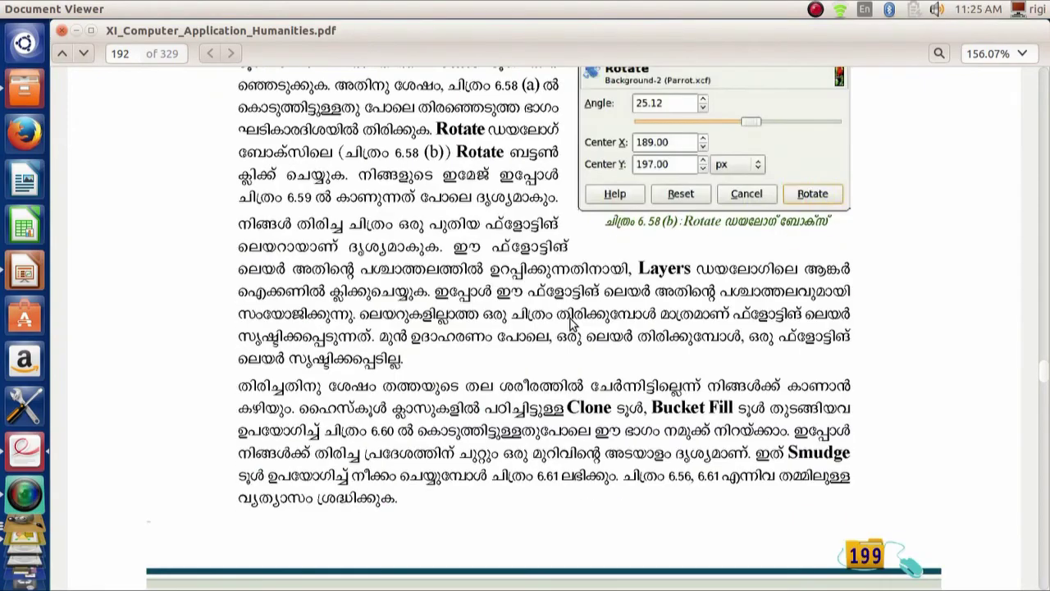
{"action": "scroll", "coordinate": [570, 323], "scroll_direction": "up", "scroll_amount": 5}
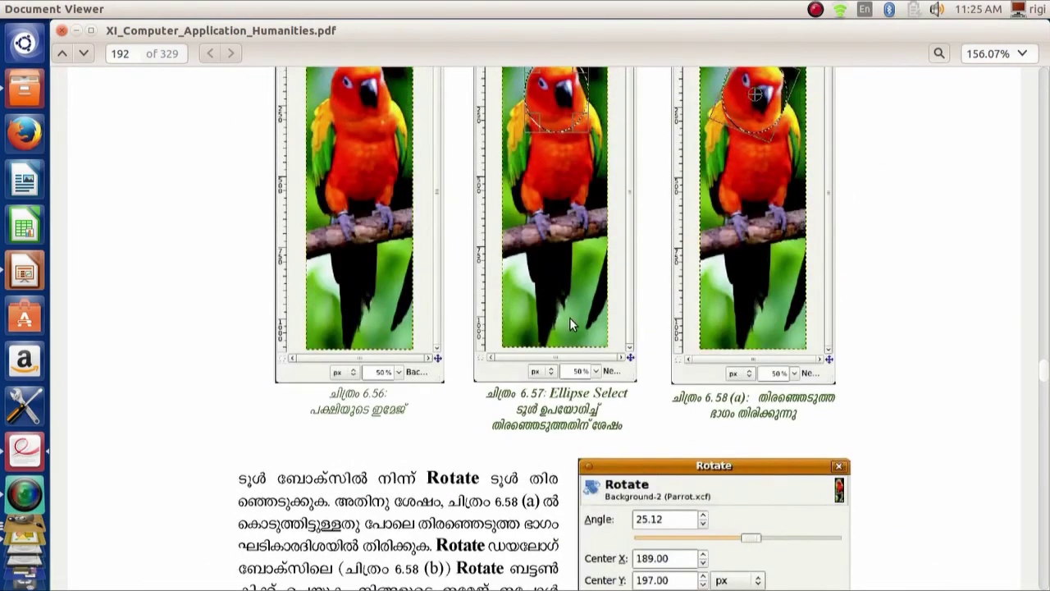
{"action": "scroll", "coordinate": [569, 323], "scroll_direction": "up", "scroll_amount": 2}
{"action": "scroll", "coordinate": [569, 322], "scroll_direction": "down", "scroll_amount": 5}
{"action": "scroll", "coordinate": [571, 325], "scroll_direction": "down", "scroll_amount": 12}
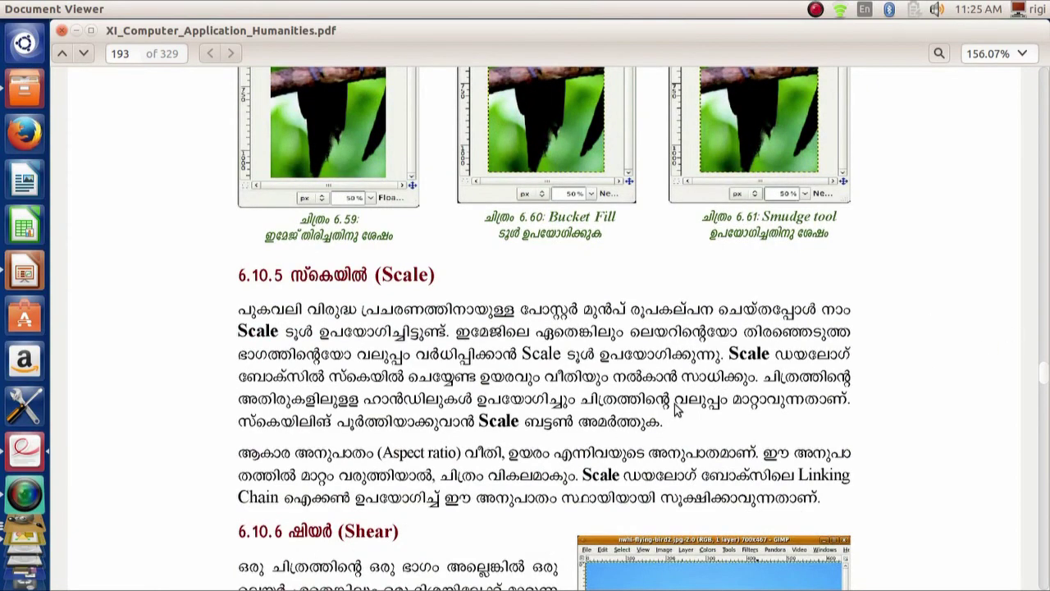
{"action": "scroll", "coordinate": [675, 403], "scroll_direction": "down", "scroll_amount": 3}
{"action": "scroll", "coordinate": [675, 403], "scroll_direction": "up", "scroll_amount": 2}
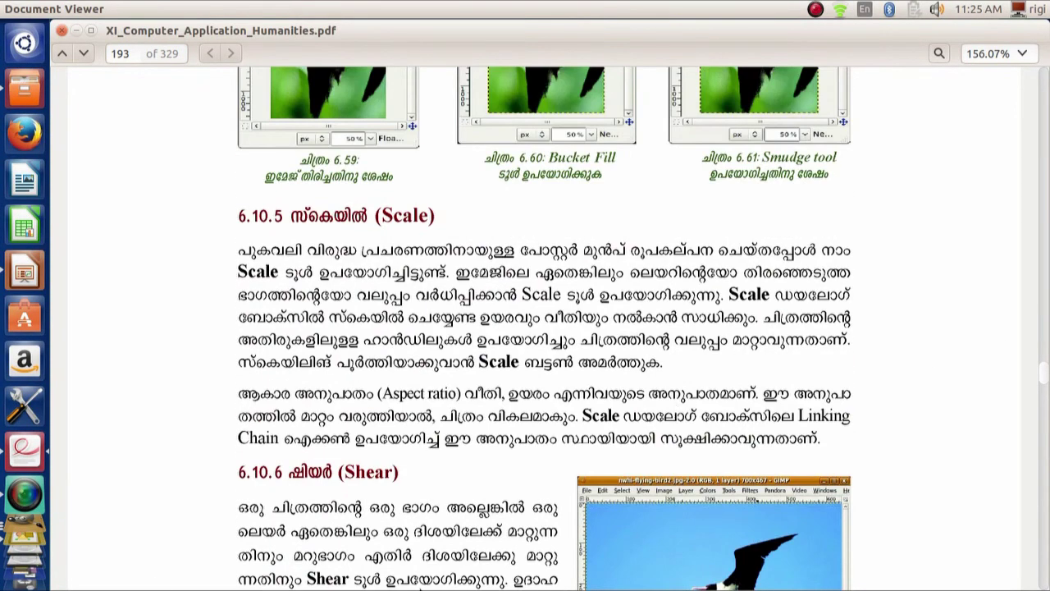
{"action": "left_click", "coordinate": [24, 535]}
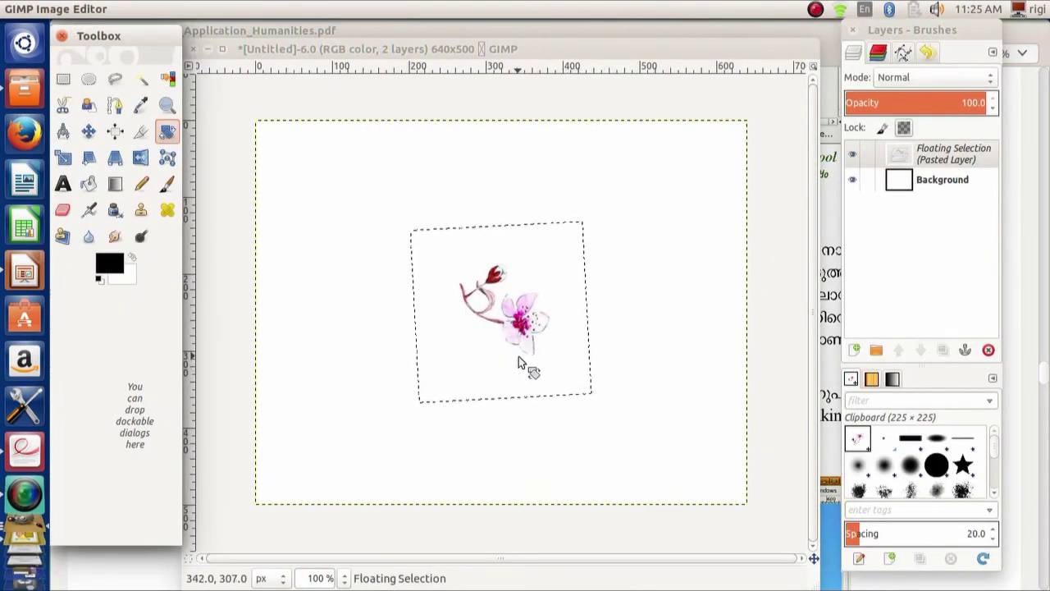
- Scale the floating blossom to 410 × 323 pixels, toggling the chain link
{"action": "left_click", "coordinate": [64, 159]}
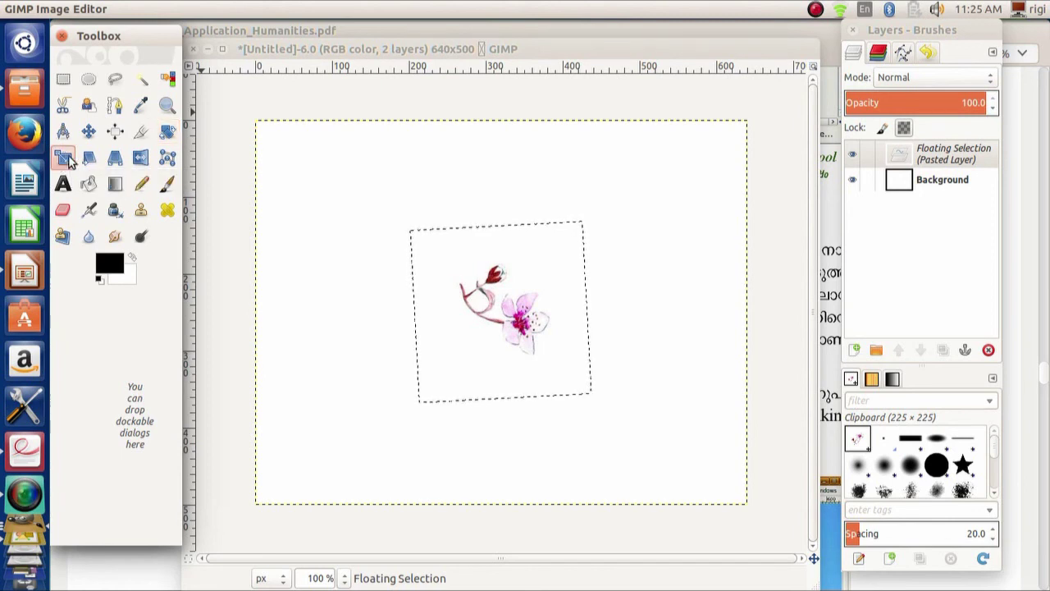
{"action": "left_click", "coordinate": [515, 298]}
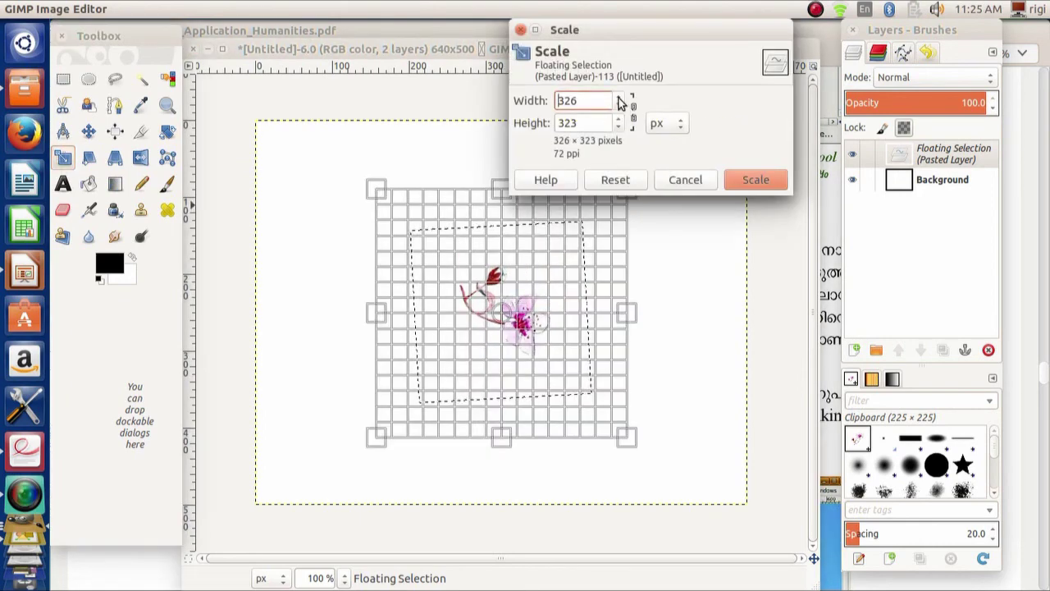
{"action": "left_click_drag", "start_coordinate": [620, 99], "coordinate": [619, 98]}
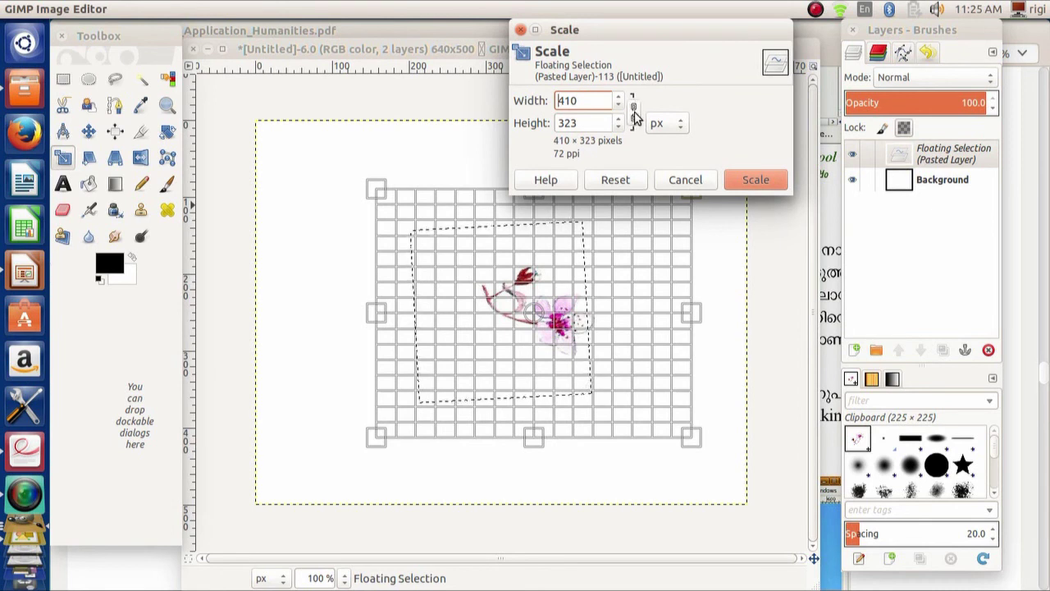
{"action": "left_click", "coordinate": [635, 113]}
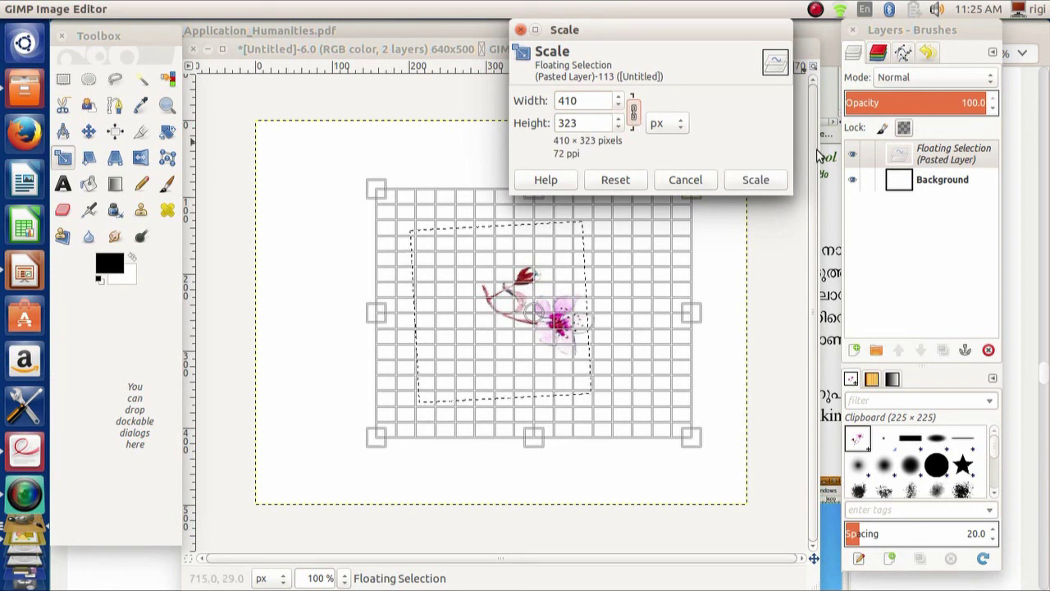
{"action": "left_click", "coordinate": [756, 179]}
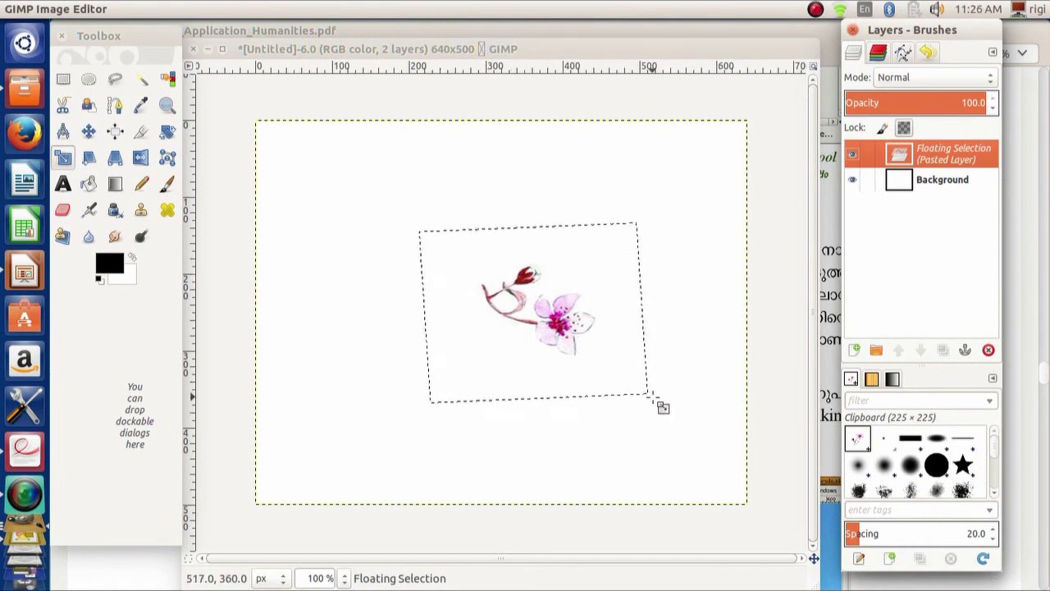
- Shear the floating blossom horizontally with magnitude X 108, then switch back to the textbook PDF
{"action": "left_click", "coordinate": [87, 160]}
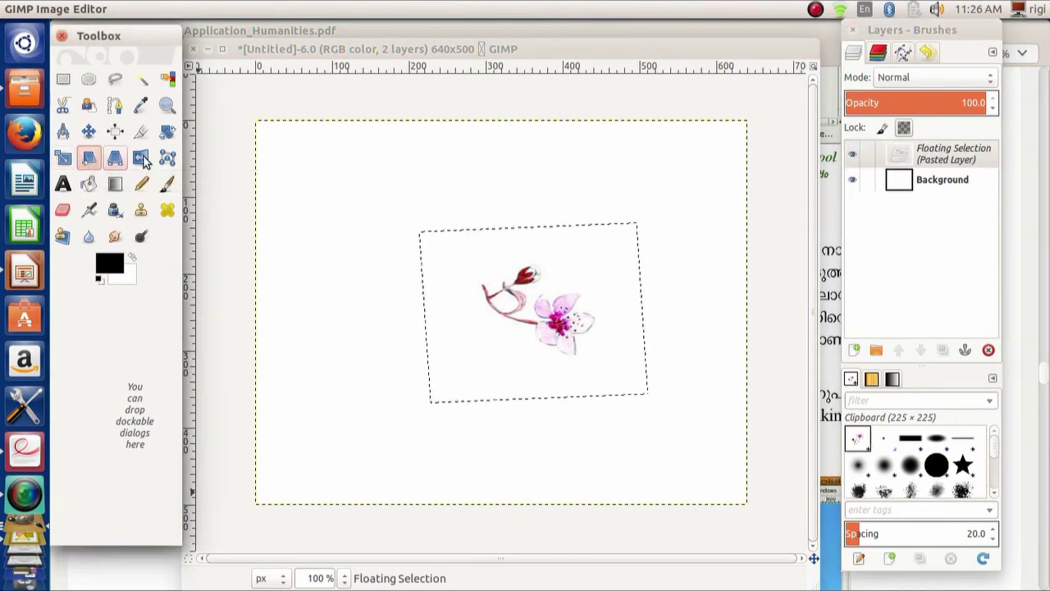
{"action": "left_click", "coordinate": [533, 294]}
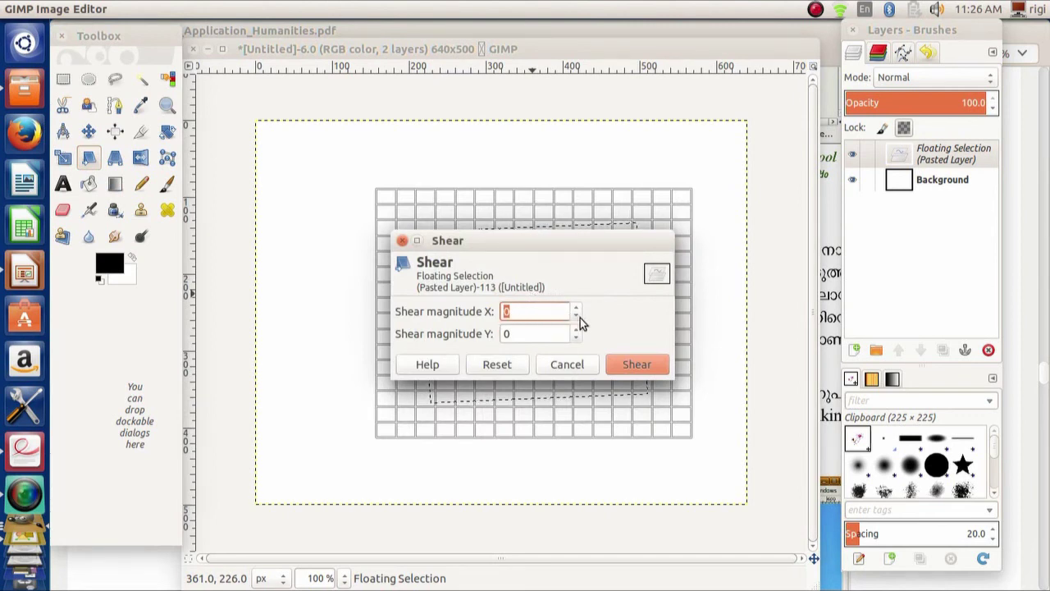
{"action": "left_click_drag", "start_coordinate": [577, 307], "coordinate": [577, 306]}
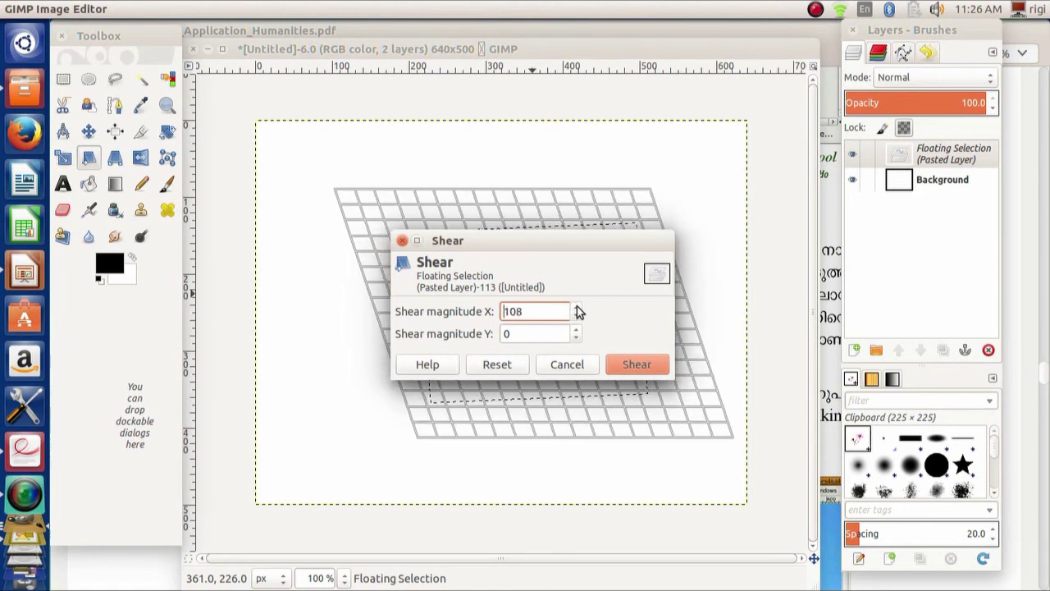
{"action": "left_click", "coordinate": [658, 366]}
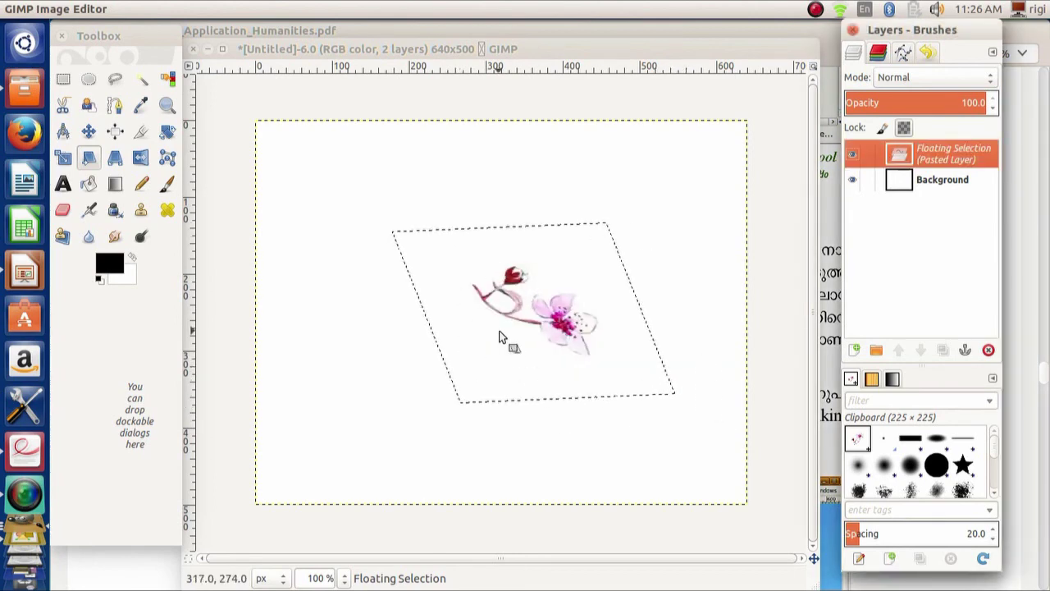
{"action": "left_click", "coordinate": [25, 447]}
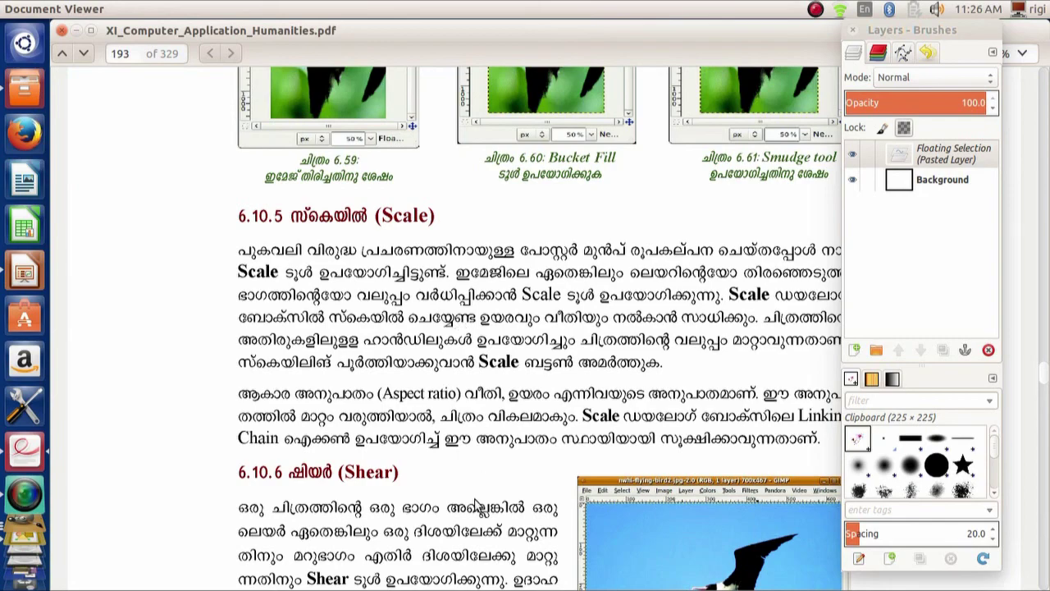
- Scroll the textbook down to section 6.10.7 Flip and bring GIMP back to the front
{"action": "scroll", "coordinate": [475, 498], "scroll_direction": "down", "scroll_amount": 10}
{"action": "scroll", "coordinate": [474, 498], "scroll_direction": "down", "scroll_amount": 5}
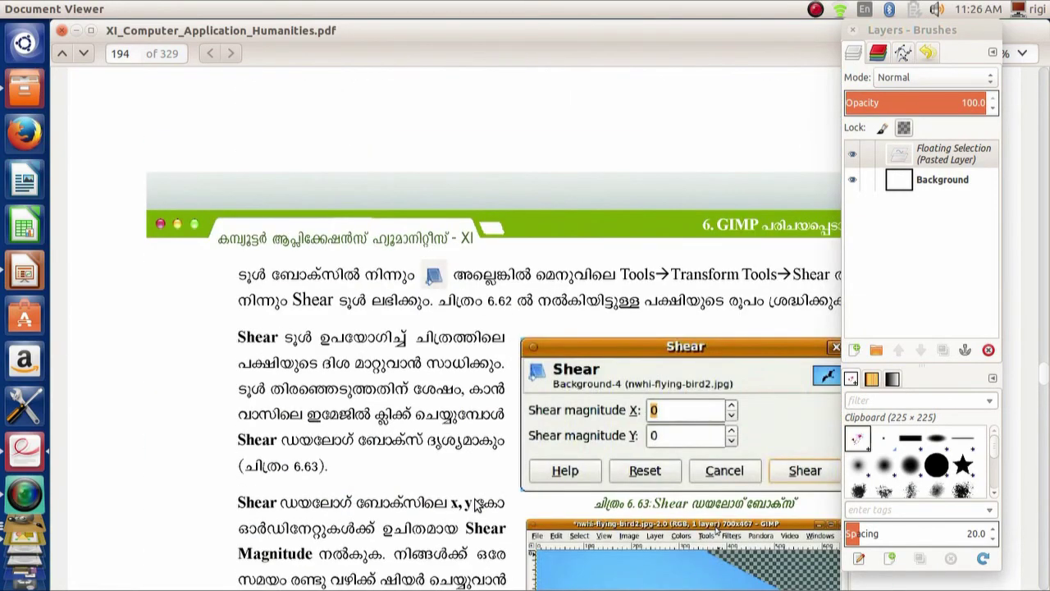
{"action": "scroll", "coordinate": [474, 503], "scroll_direction": "down", "scroll_amount": 7}
{"action": "scroll", "coordinate": [475, 503], "scroll_direction": "down", "scroll_amount": 2}
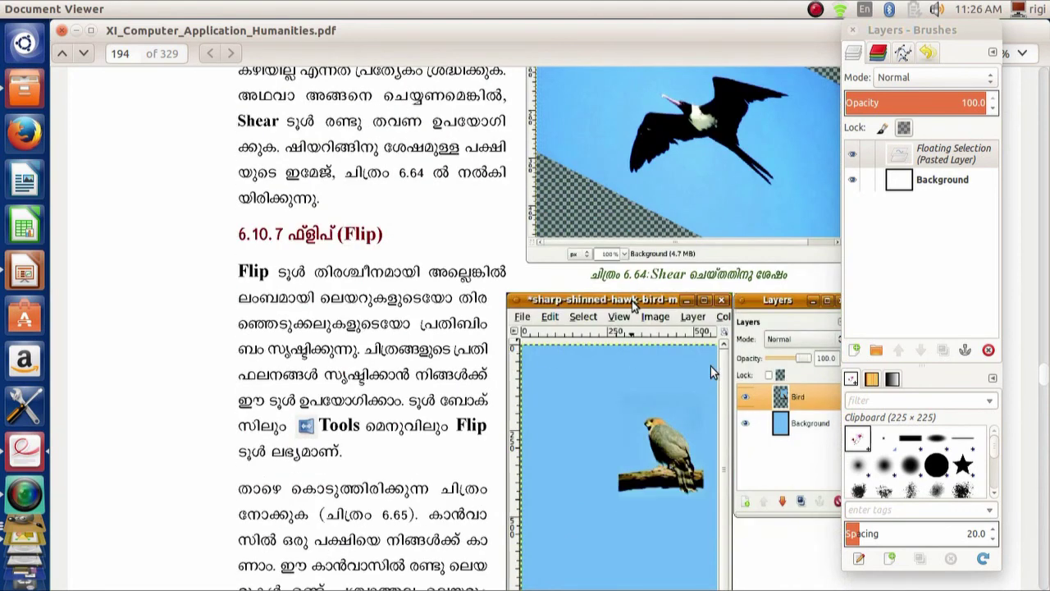
{"action": "scroll", "coordinate": [712, 371], "scroll_direction": "down", "scroll_amount": 2}
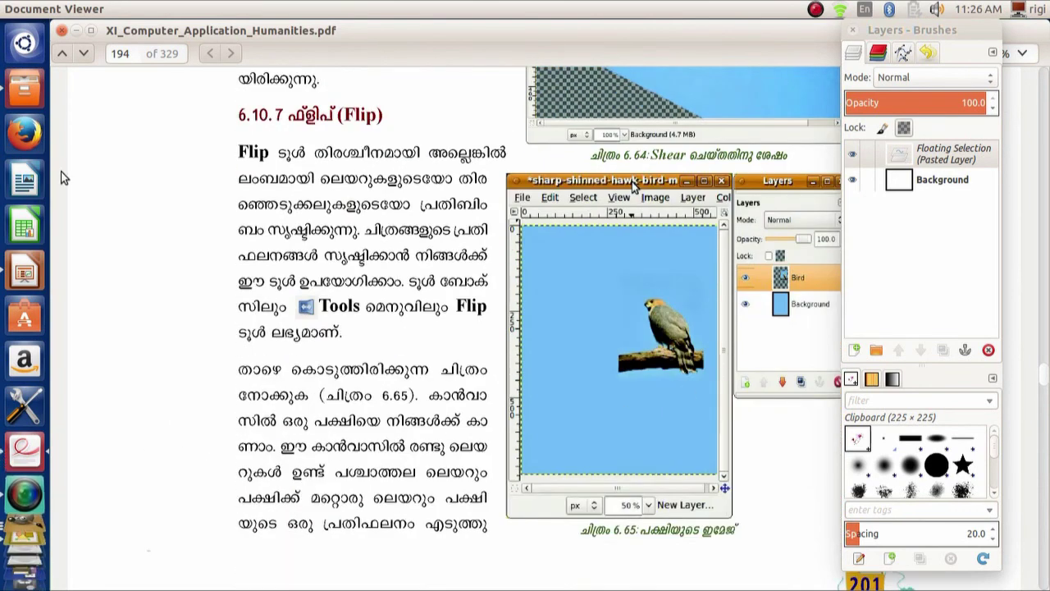
{"action": "left_click", "coordinate": [29, 547]}
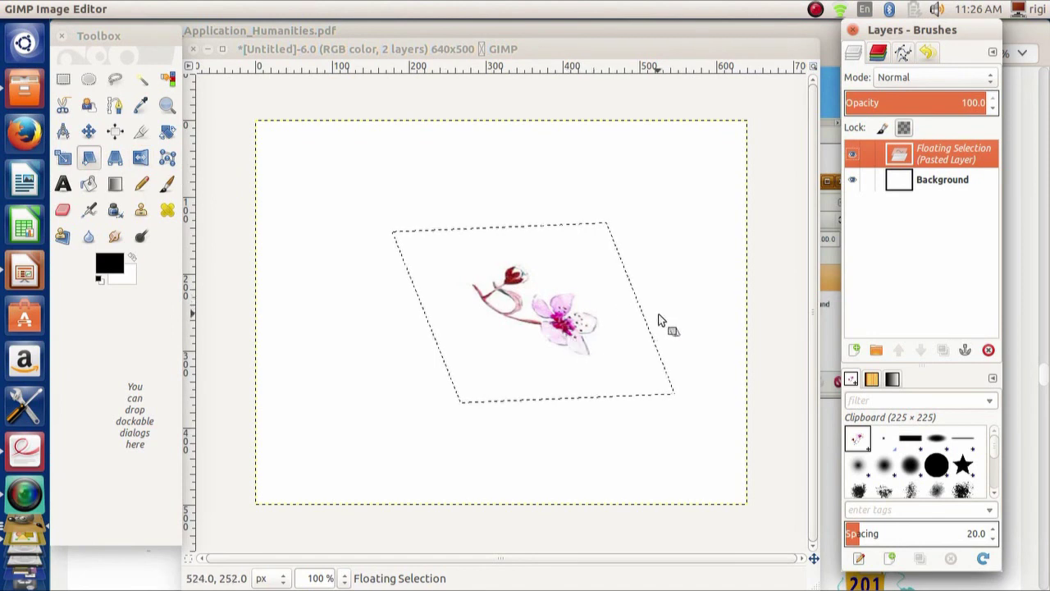
- Flip the floating blossom horizontally using the Flip tool
{"action": "left_click", "coordinate": [140, 159]}
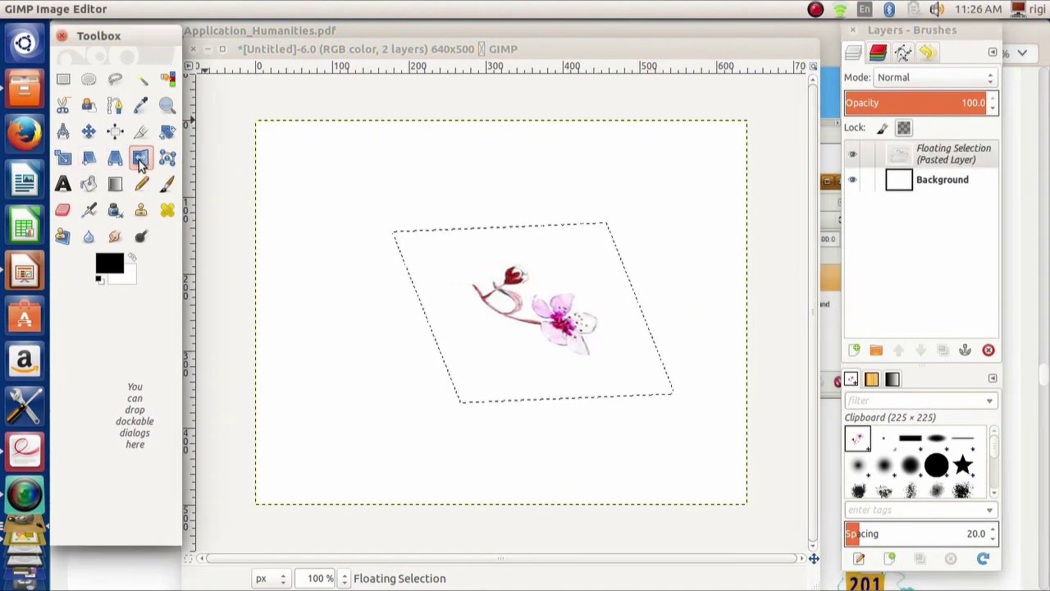
{"action": "left_click", "coordinate": [520, 307]}
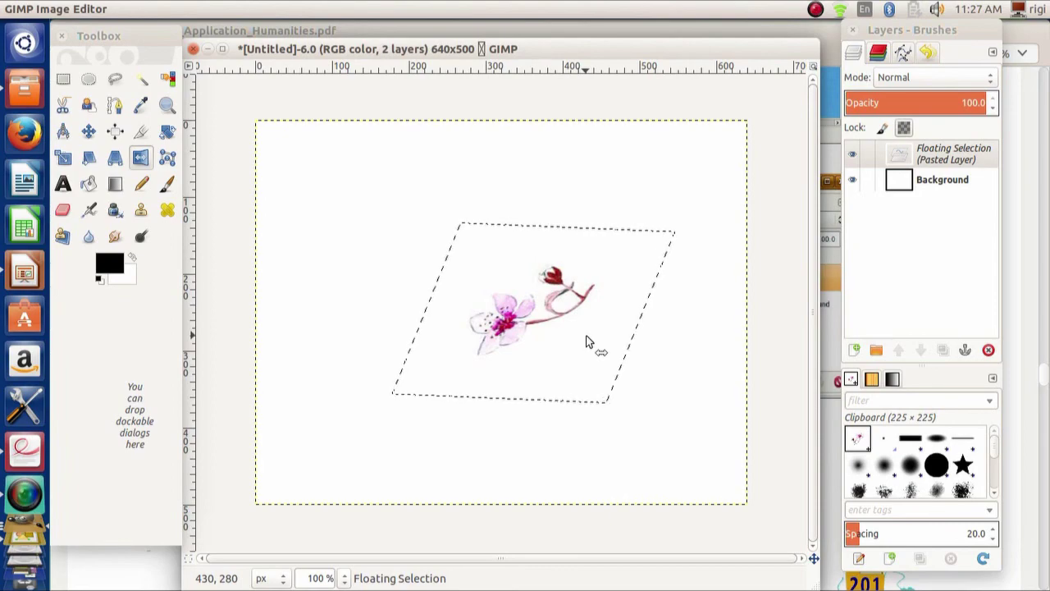
- Scroll the textbook to page 195's self-assessment questions, then bring up SimpleScreenRecorder
{"action": "left_click", "coordinate": [25, 447]}
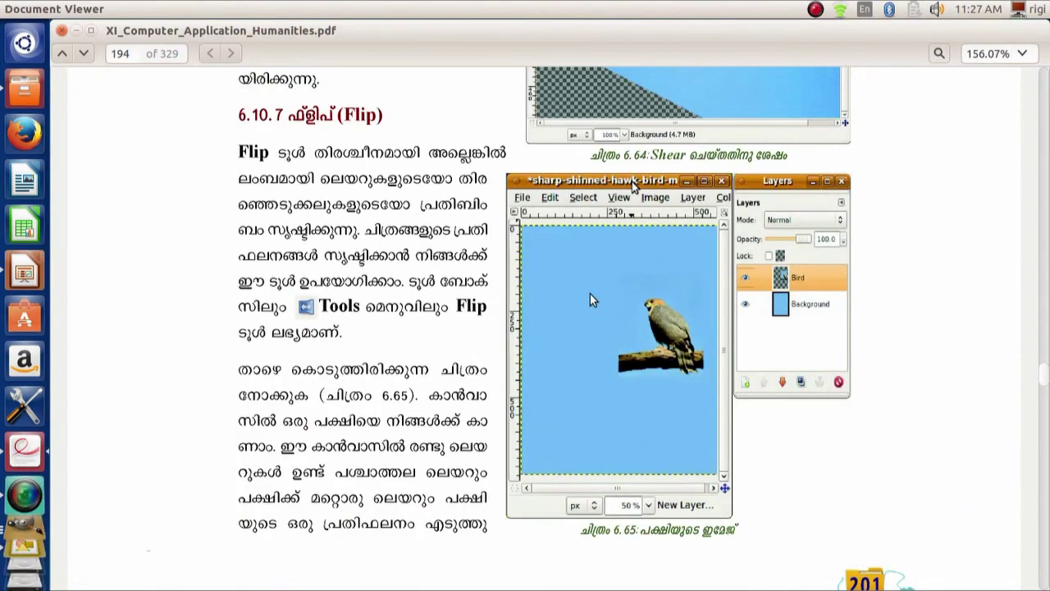
{"action": "scroll", "coordinate": [626, 296], "scroll_direction": "down", "scroll_amount": 10}
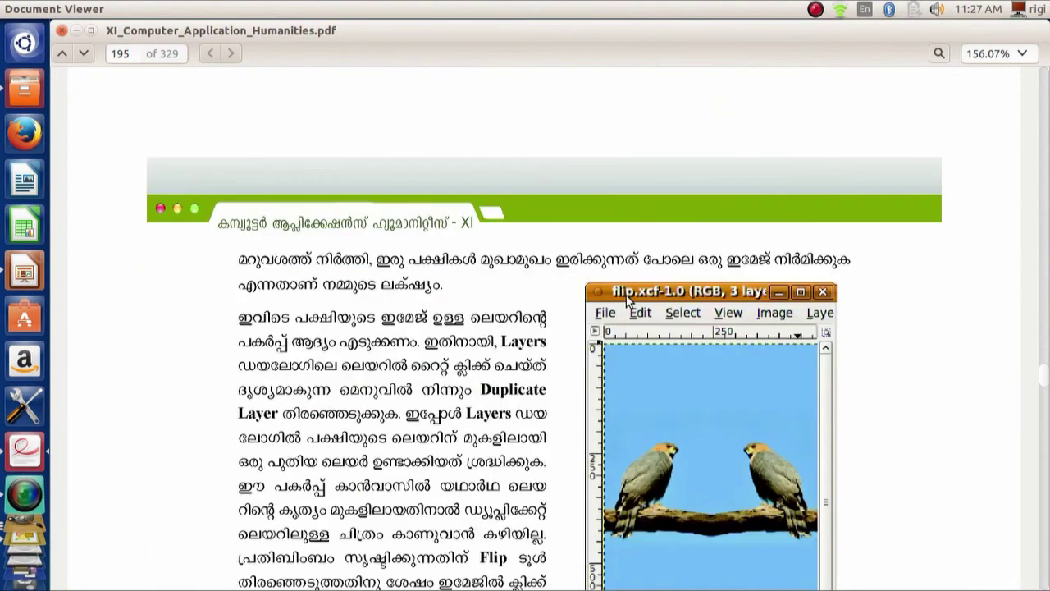
{"action": "scroll", "coordinate": [626, 295], "scroll_direction": "down", "scroll_amount": 10}
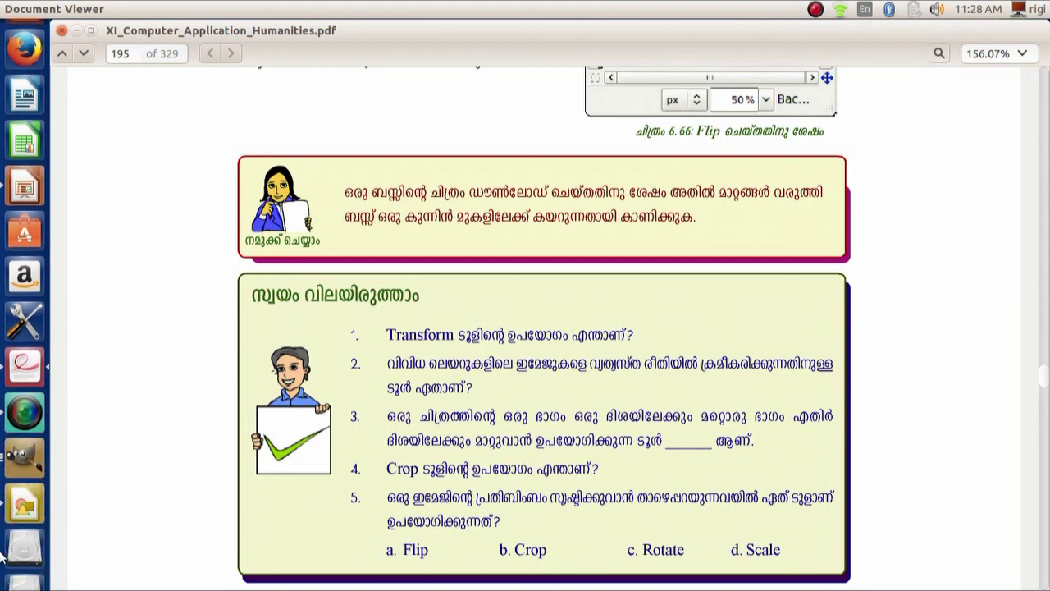
{"action": "left_click", "coordinate": [35, 421]}
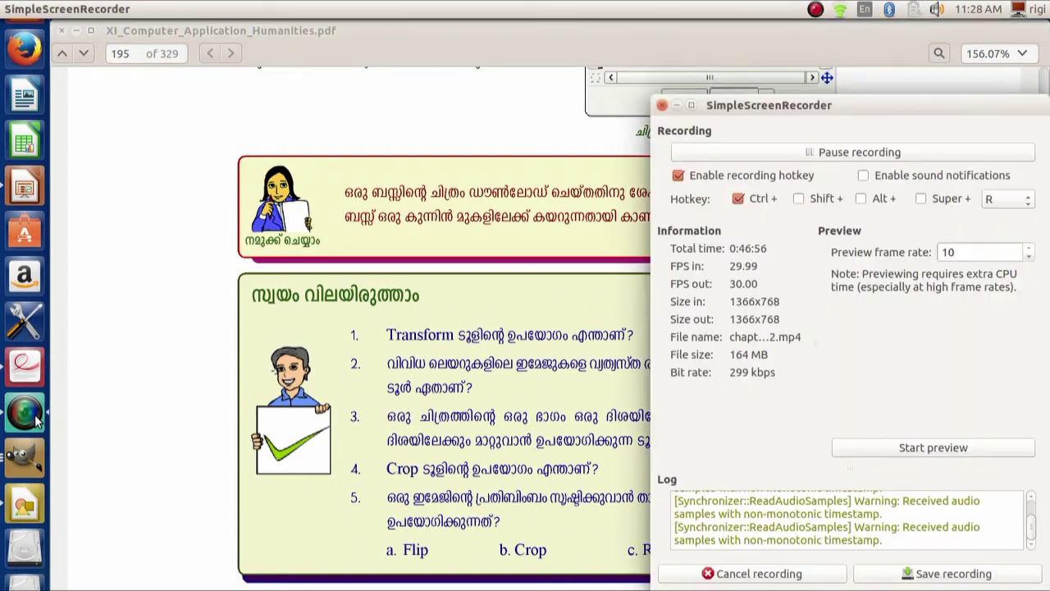